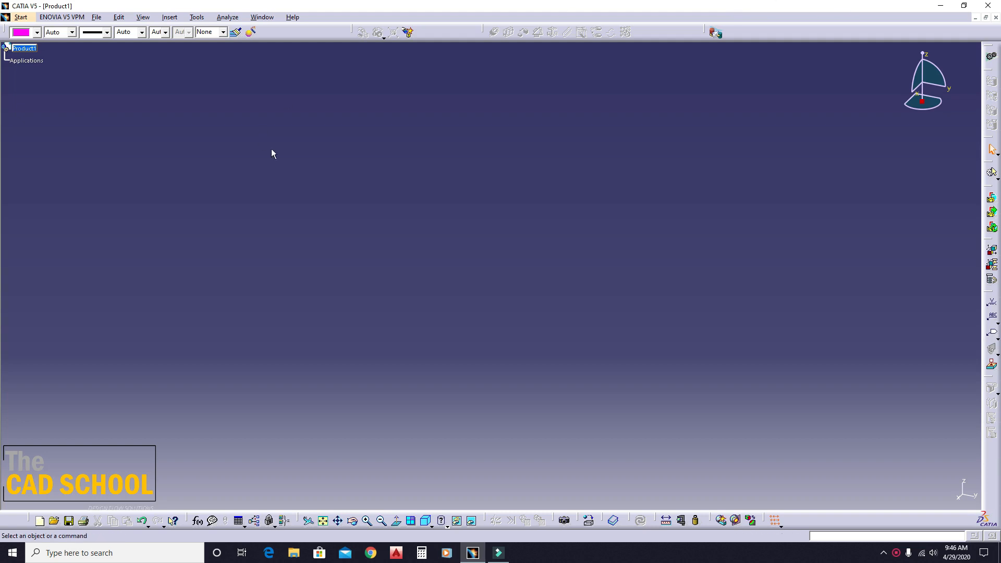
# Step: Close the current product without saving it and start a new product in Assembly Design
pyautogui.click(20, 49)
pyautogui.click(996, 19)
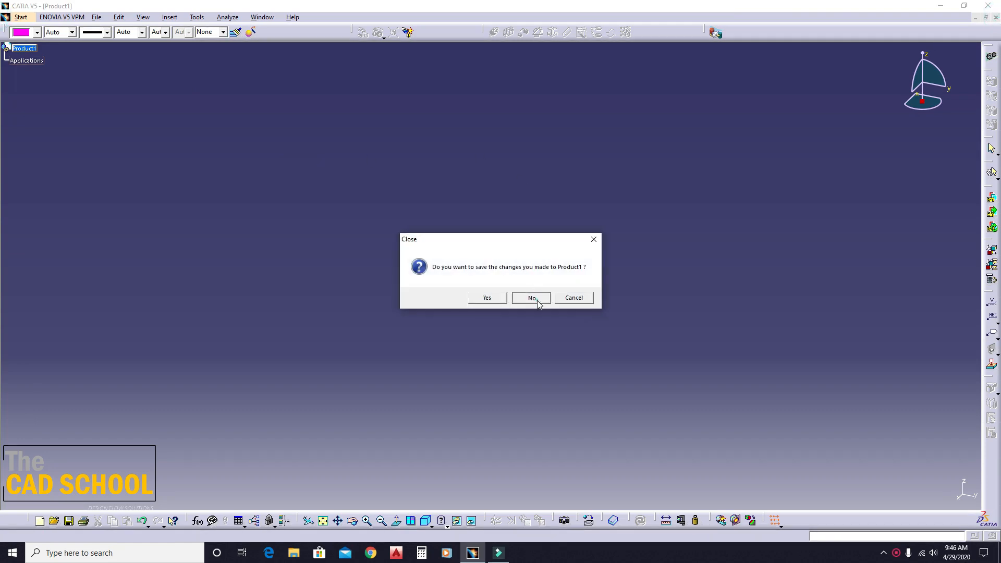
pyautogui.click(536, 300)
pyautogui.click(8, 14)
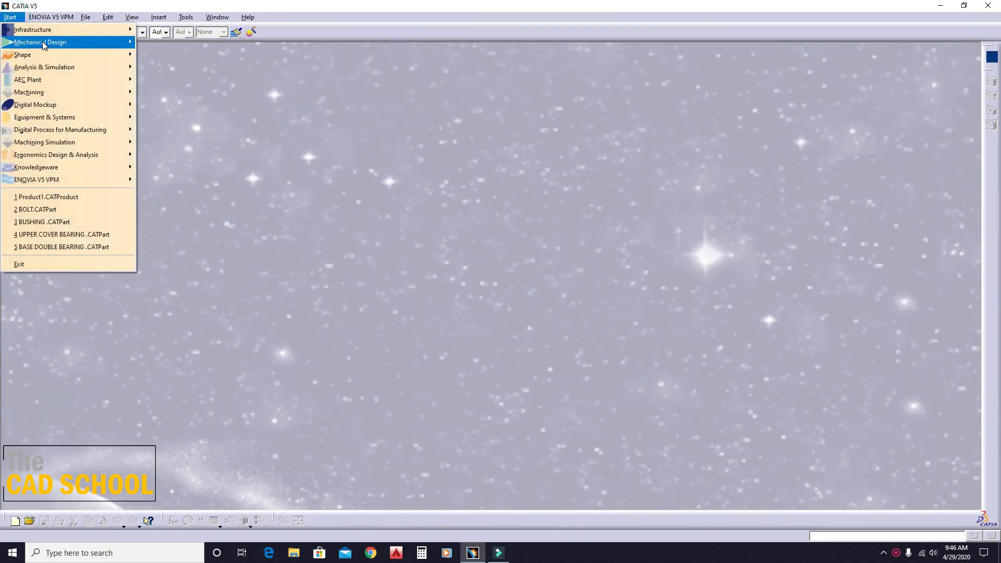
pyautogui.moveTo(43, 42)
pyautogui.click(198, 54)
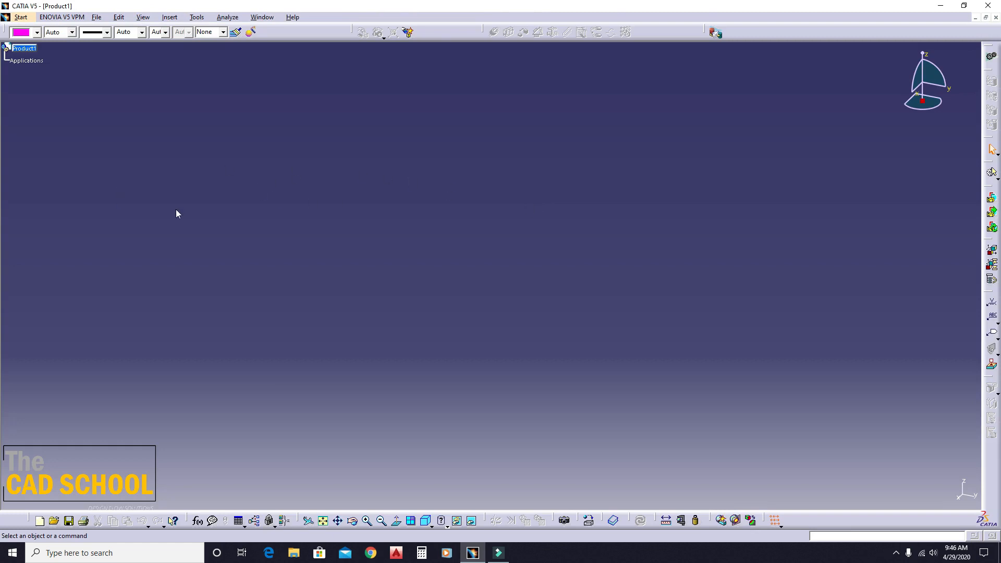
# Step: Undock the Move and Constraints toolbars and place them side by side along the upper edge of the viewport
pyautogui.click(26, 48)
pyautogui.moveTo(483, 29); pyautogui.dragTo(486, 66)
pyautogui.moveTo(352, 32); pyautogui.dragTo(357, 63)
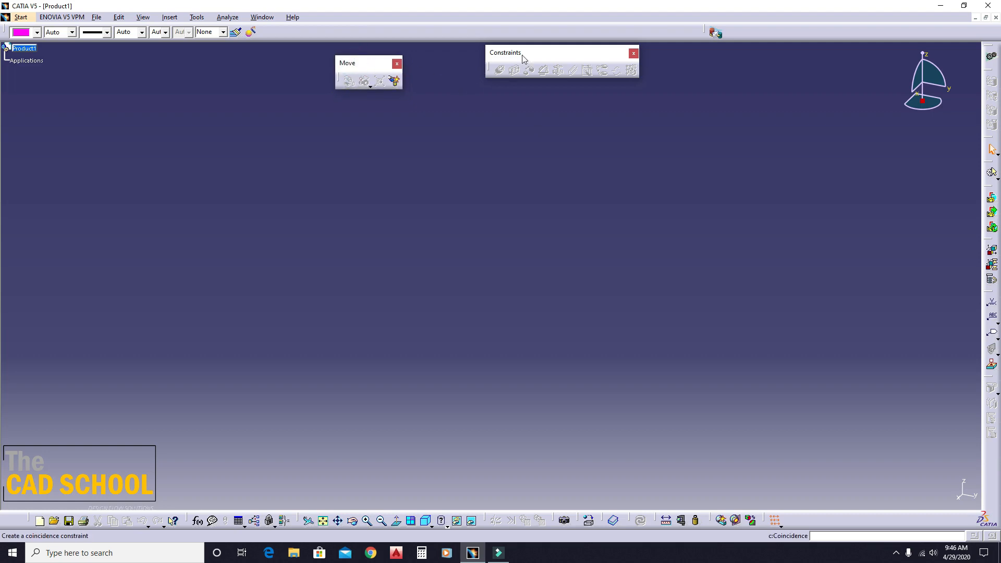
pyautogui.moveTo(546, 55); pyautogui.dragTo(553, 66)
pyautogui.moveTo(375, 63); pyautogui.dragTo(437, 52)
pyautogui.click(554, 64)
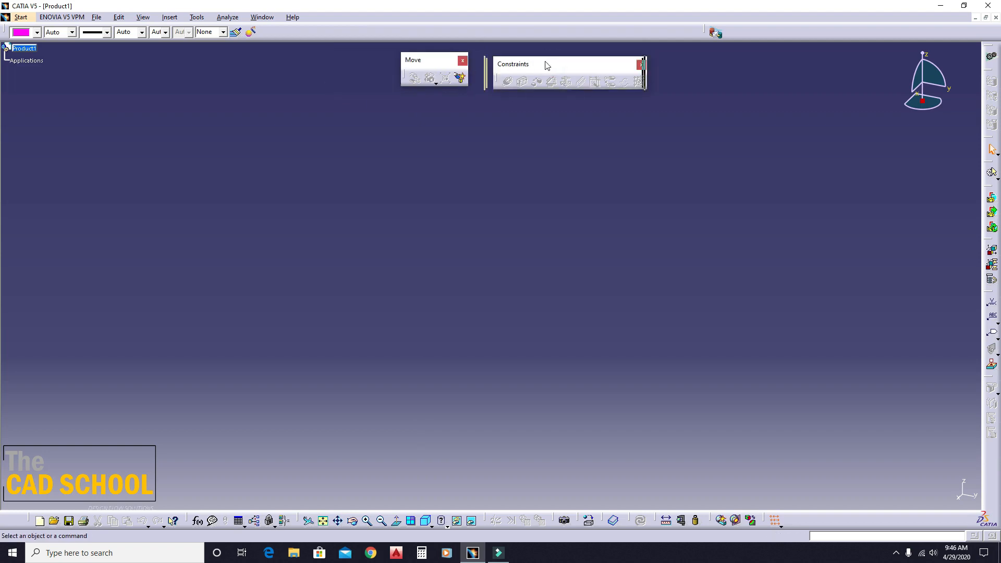
pyautogui.moveTo(544, 65); pyautogui.dragTo(543, 65)
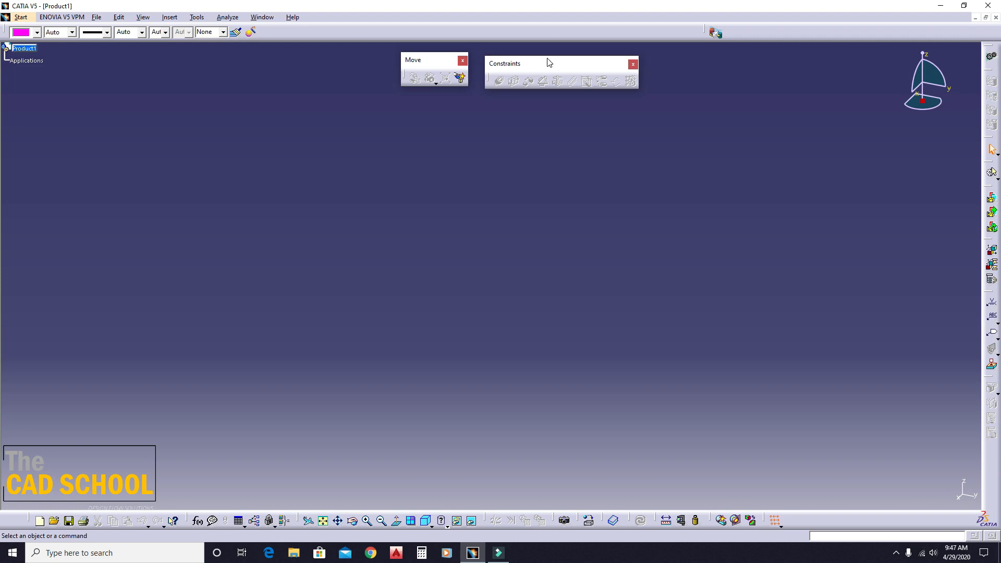
pyautogui.moveTo(589, 63); pyautogui.dragTo(592, 58)
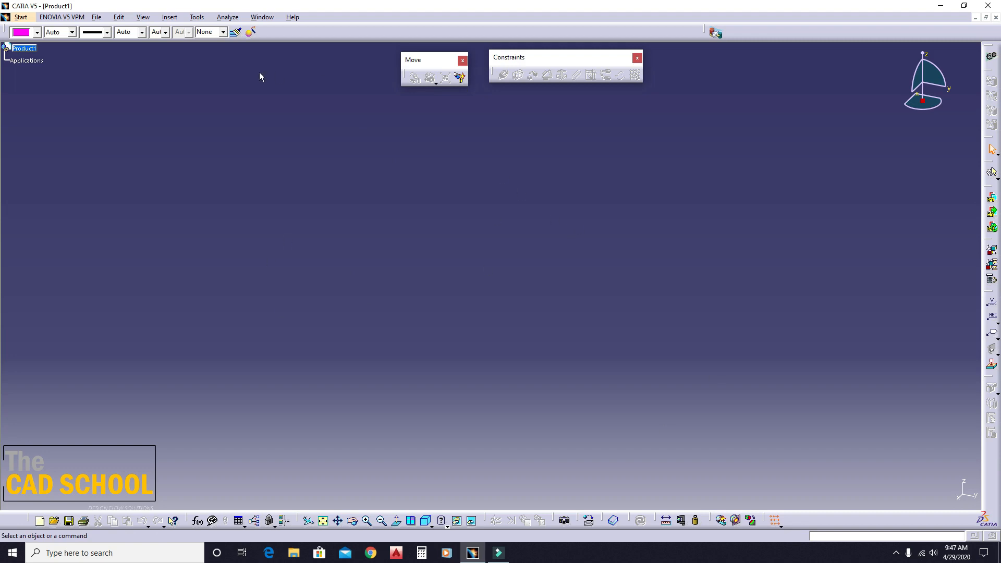
# Step: Insert a new part into the root product and expand its node in the specification tree
pyautogui.rightClick(33, 49)
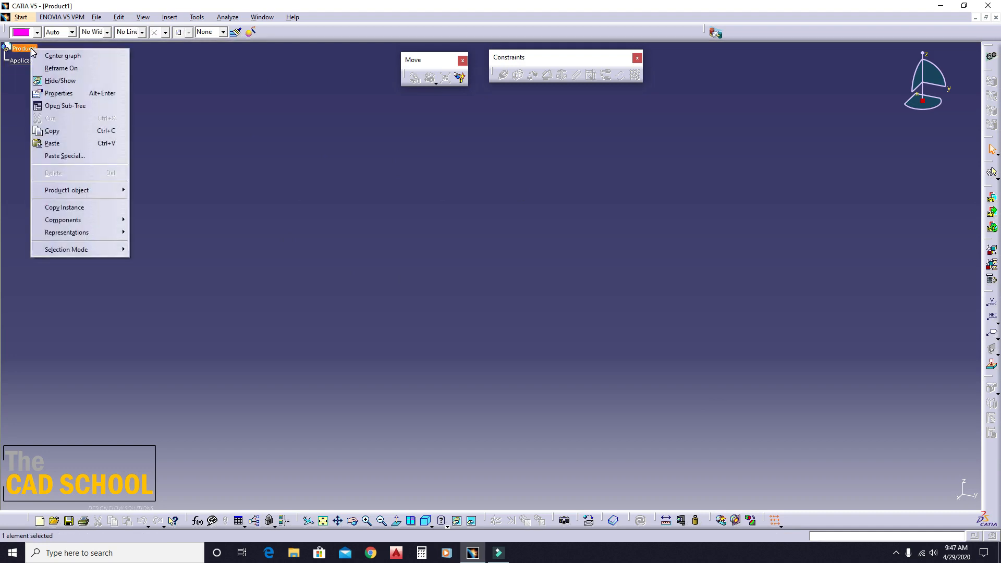
pyautogui.click(91, 221)
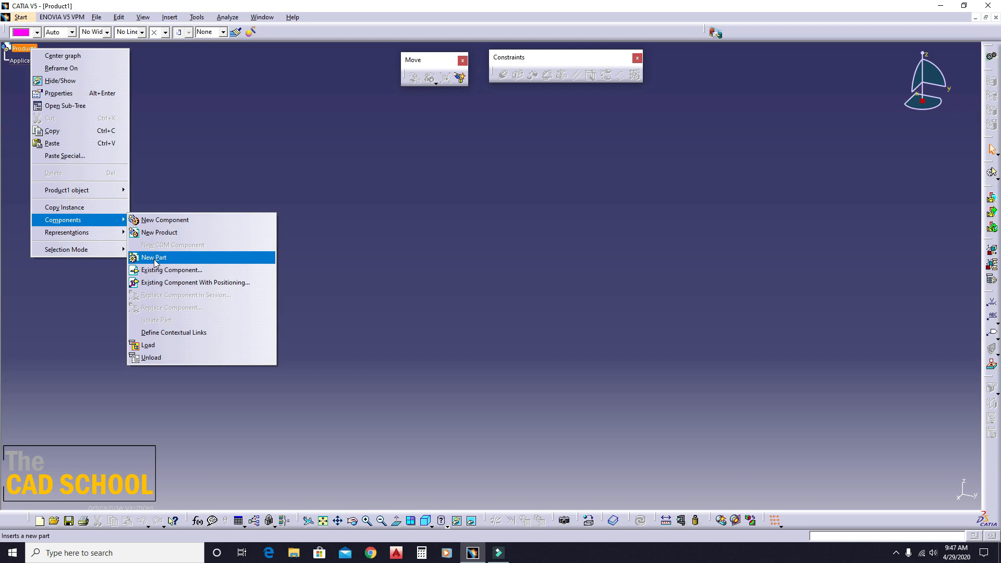
pyautogui.click(155, 258)
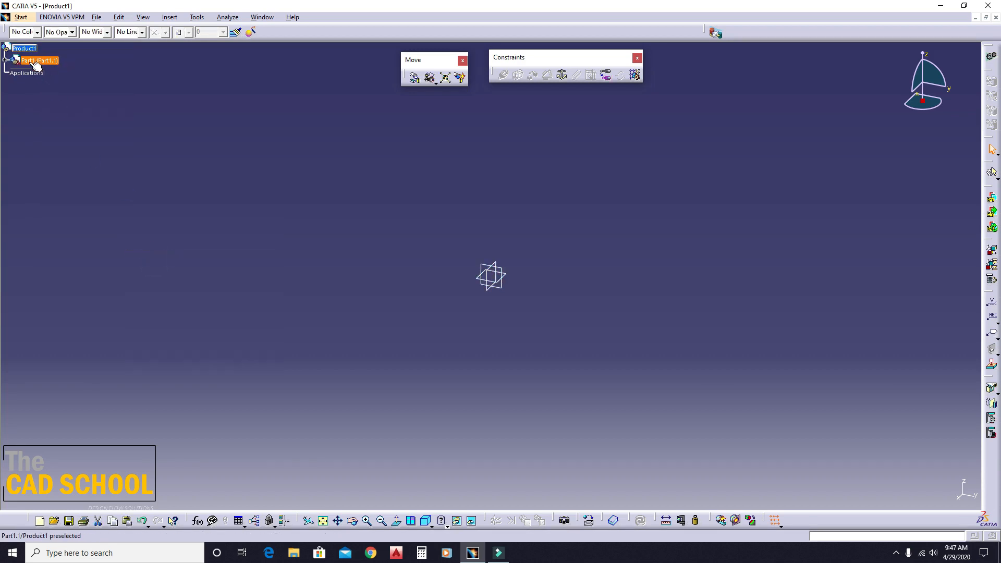
pyautogui.click(13, 61)
pyautogui.click(4, 61)
# Step: Set both the instance name and the part number of the new part to 1
pyautogui.rightClick(45, 63)
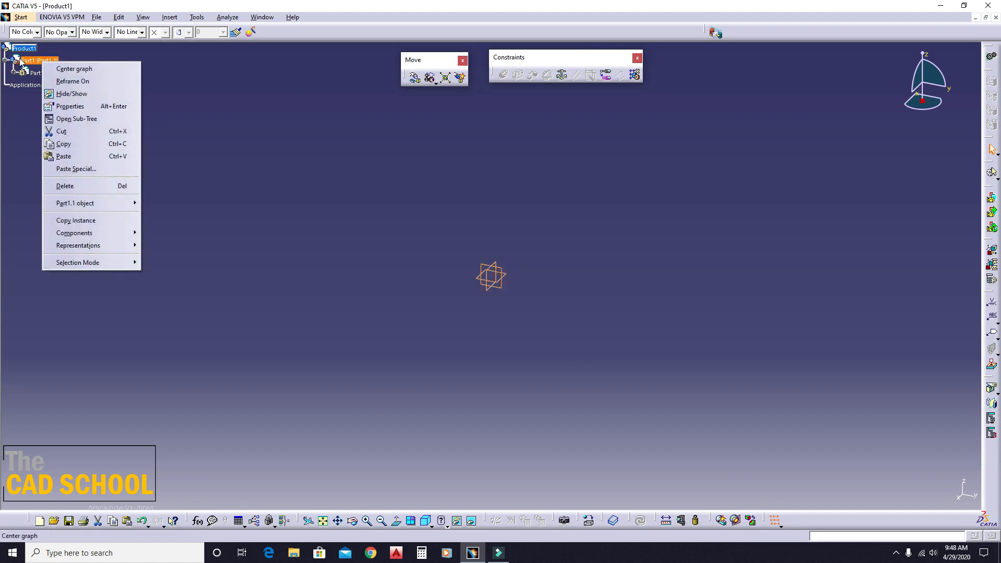
pyautogui.click(70, 107)
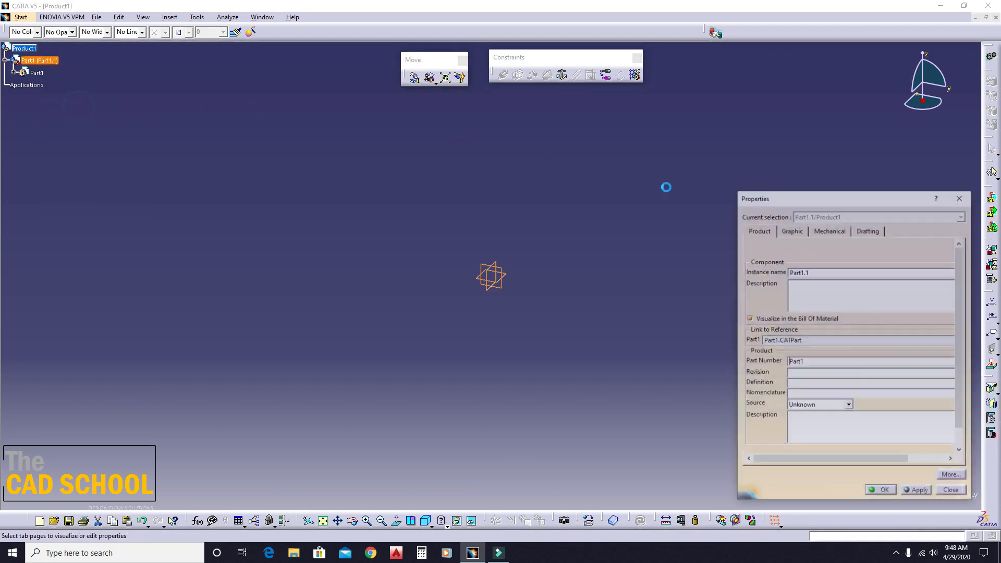
pyautogui.moveTo(839, 272); pyautogui.dragTo(663, 269)
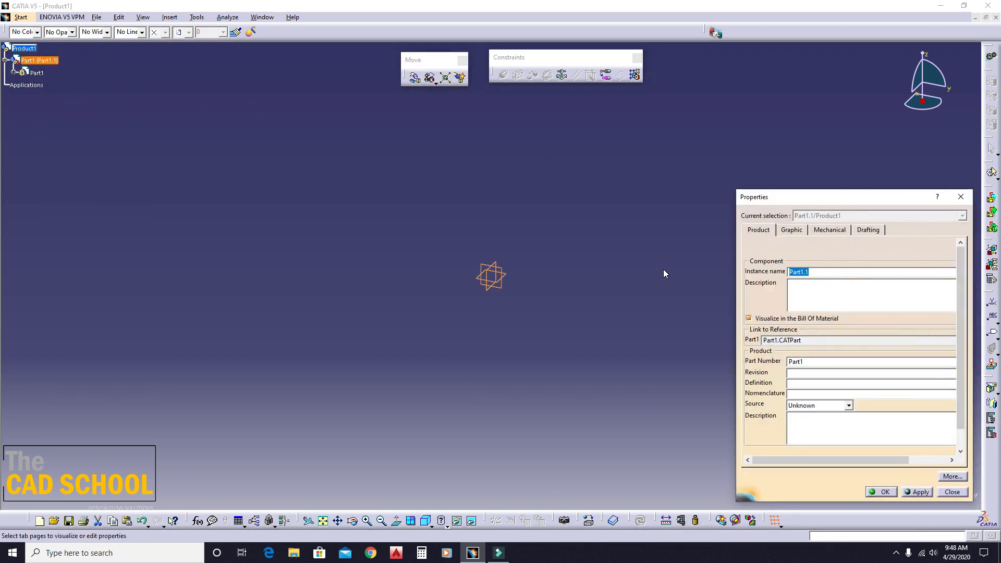
pyautogui.write('1')
pyautogui.moveTo(860, 361); pyautogui.dragTo(786, 361)
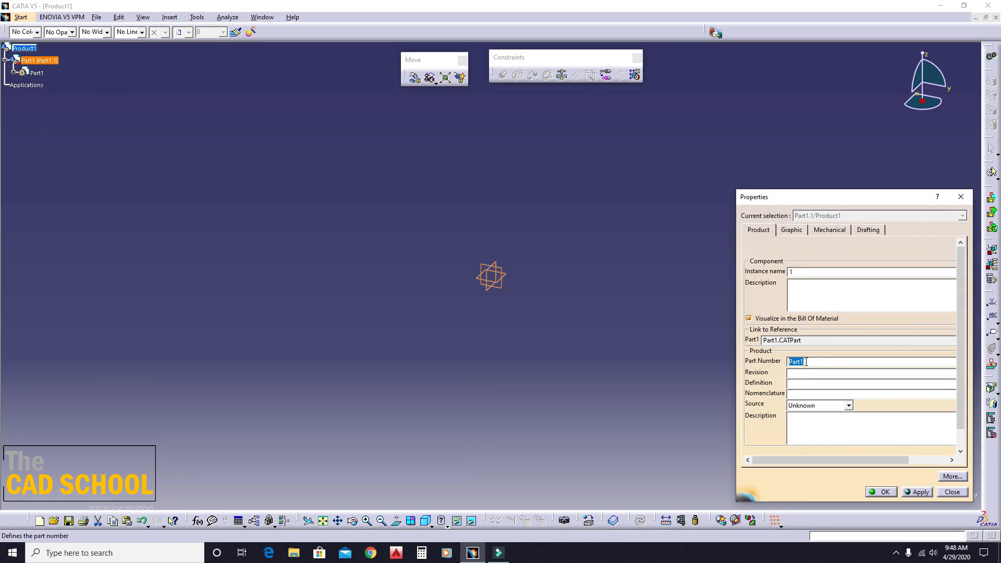
pyautogui.write('1')
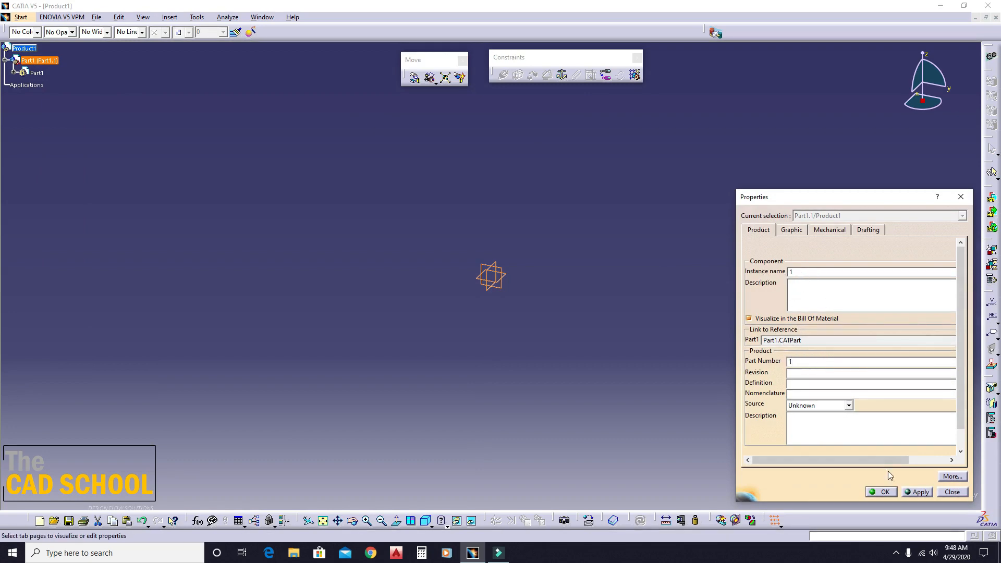
pyautogui.click(918, 492)
pyautogui.click(881, 492)
pyautogui.click(357, 246)
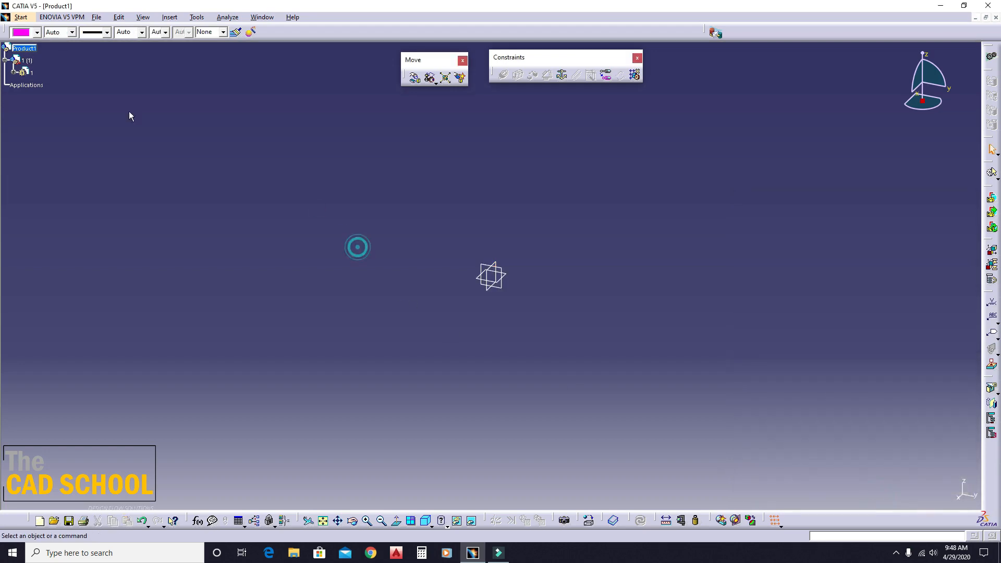
# Step: Open the part's PartBody in Part Design and start a sketch on the yz plane
pyautogui.click(14, 73)
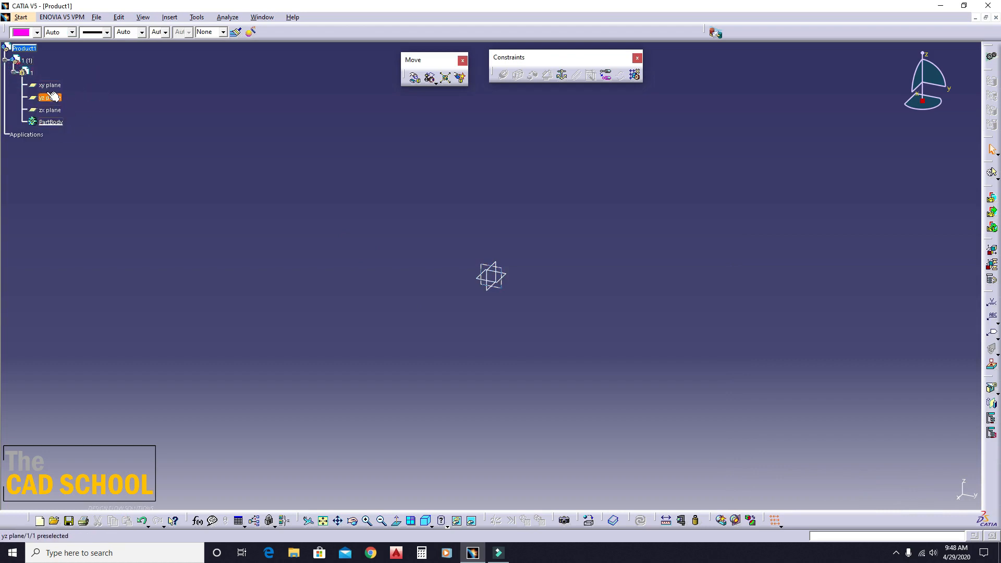
pyautogui.doubleClick(51, 122)
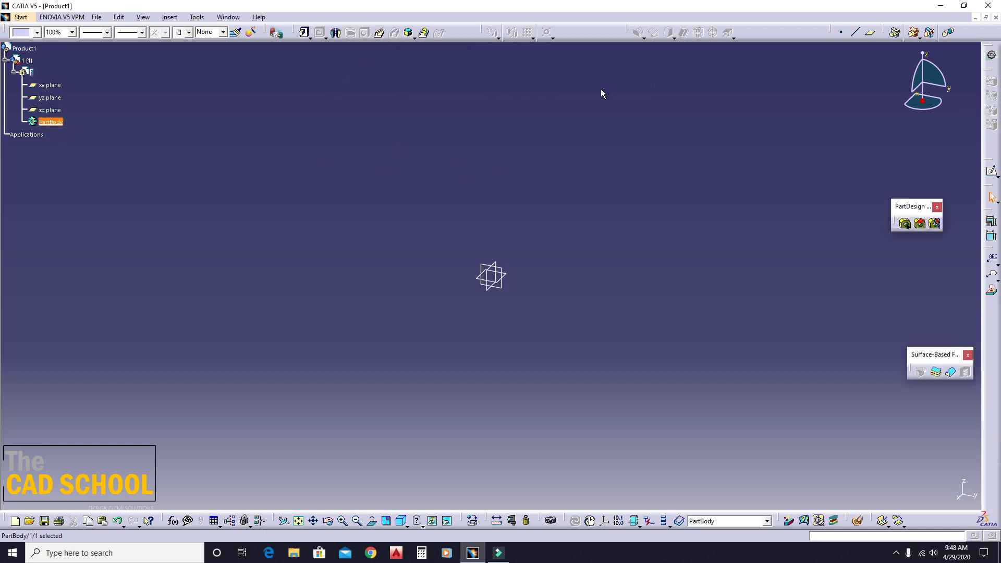
pyautogui.click(494, 287)
pyautogui.click(991, 171)
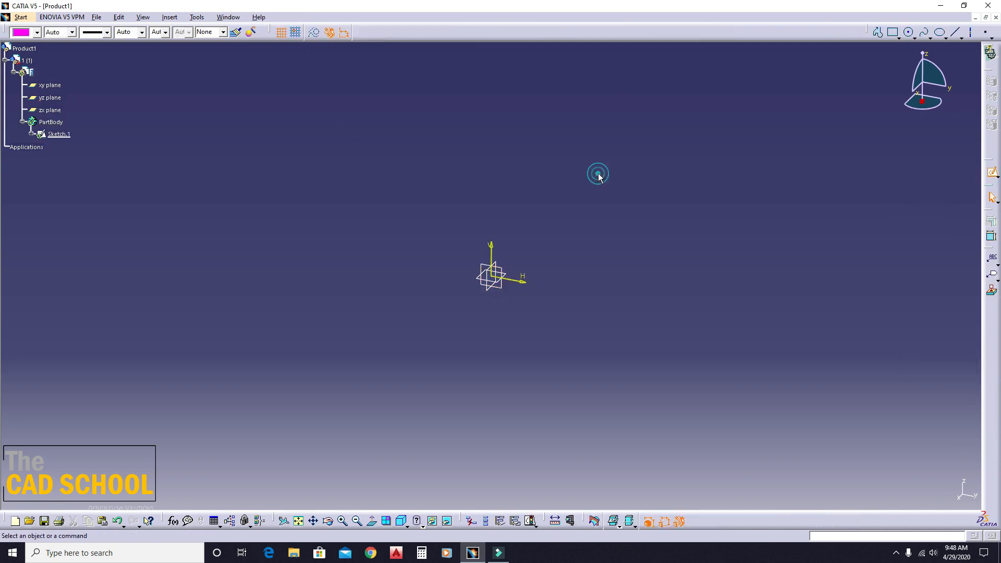
# Step: Sketch a centered rectangle about 125 mm wide and 107 mm high around the origin
pyautogui.click(896, 37)
pyautogui.click(908, 153)
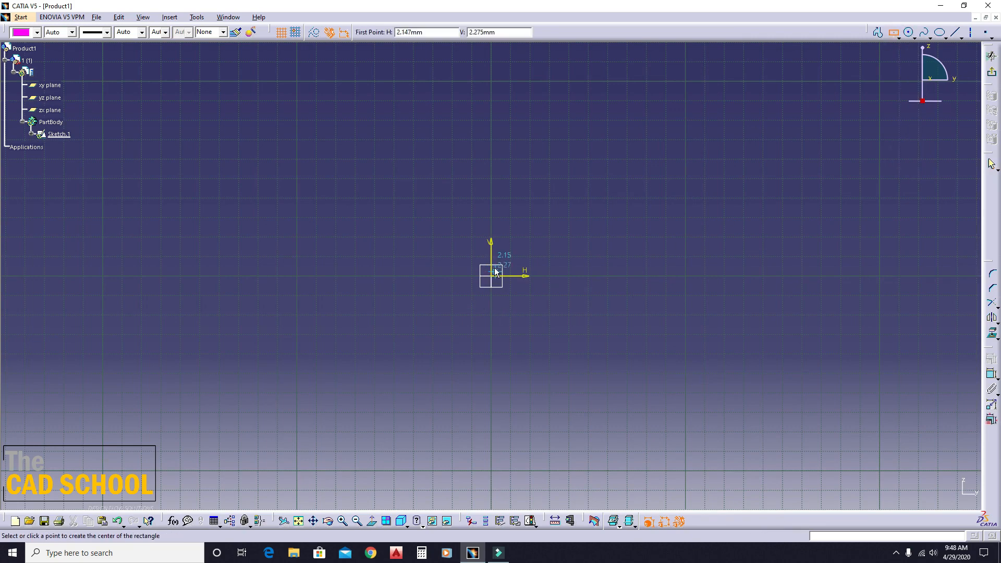
pyautogui.click(495, 271)
pyautogui.click(613, 171)
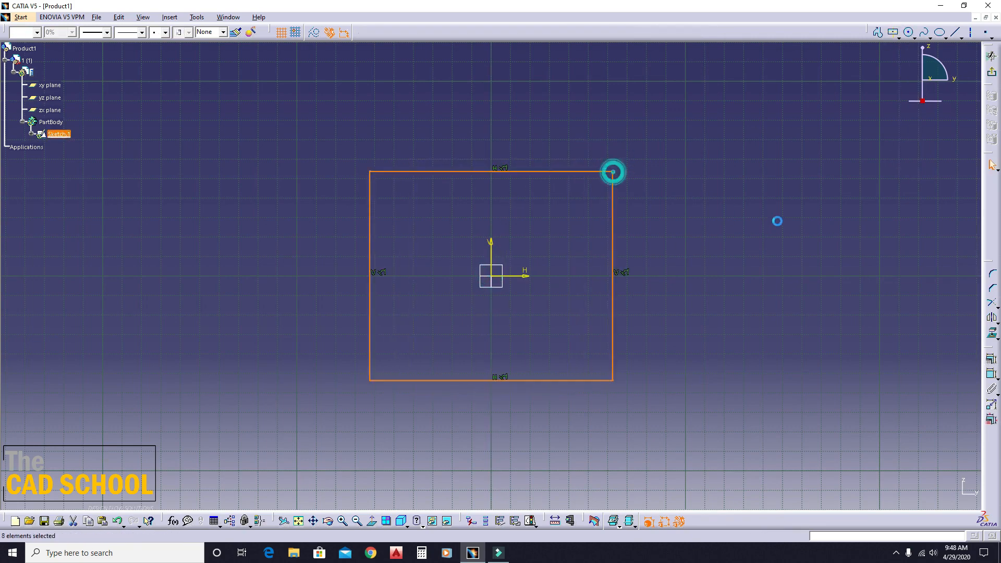
# Step: Dimension the rectangle with a width of 125 mm and a height of 100 mm
pyautogui.click(990, 375)
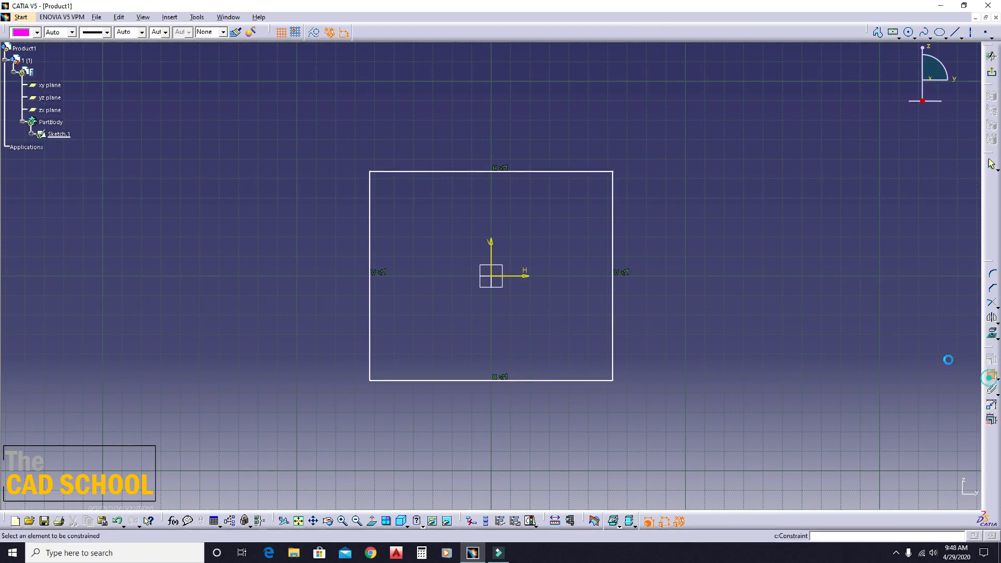
pyautogui.click(470, 171)
pyautogui.doubleClick(490, 149)
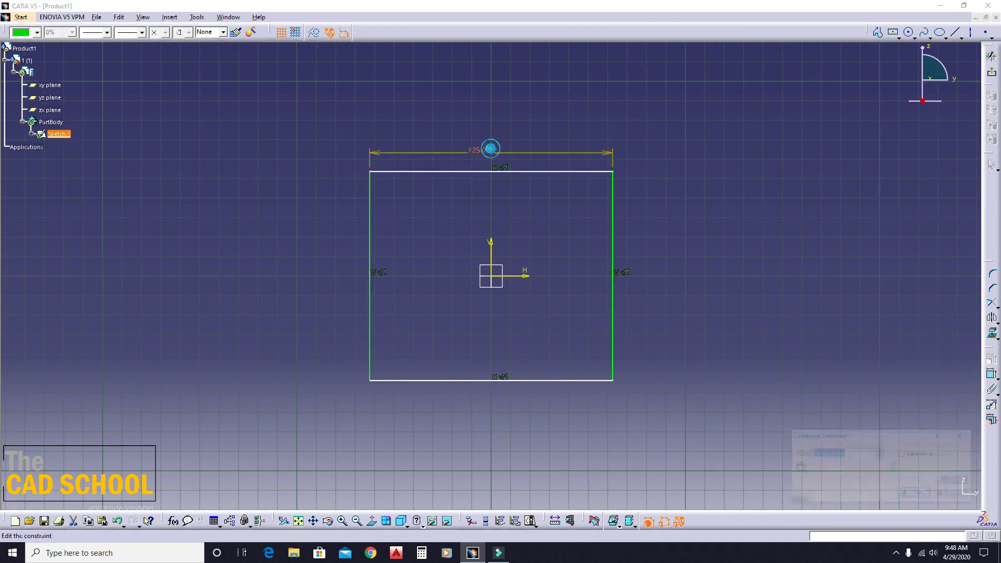
pyautogui.write('125')
pyautogui.press('Return')
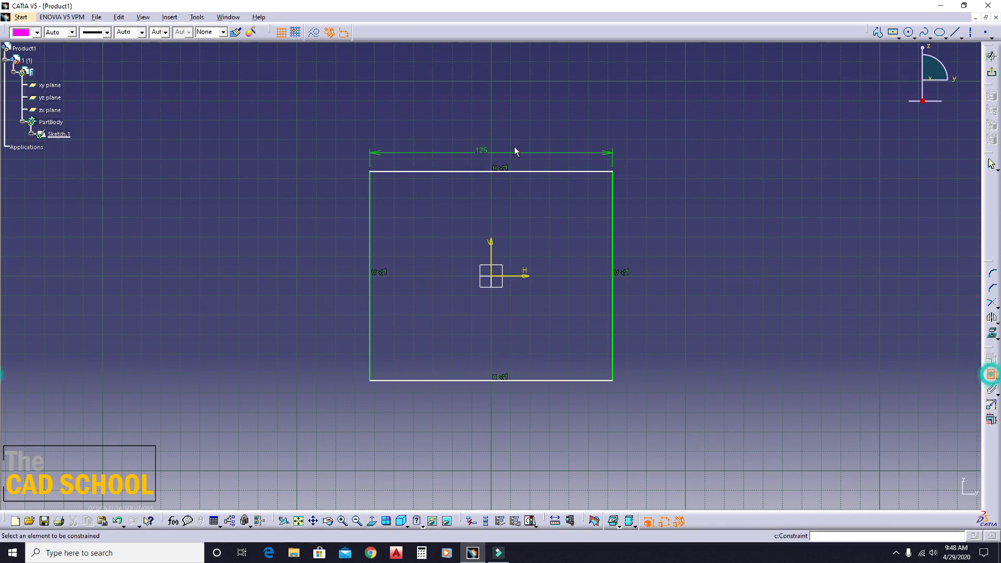
pyautogui.click(613, 208)
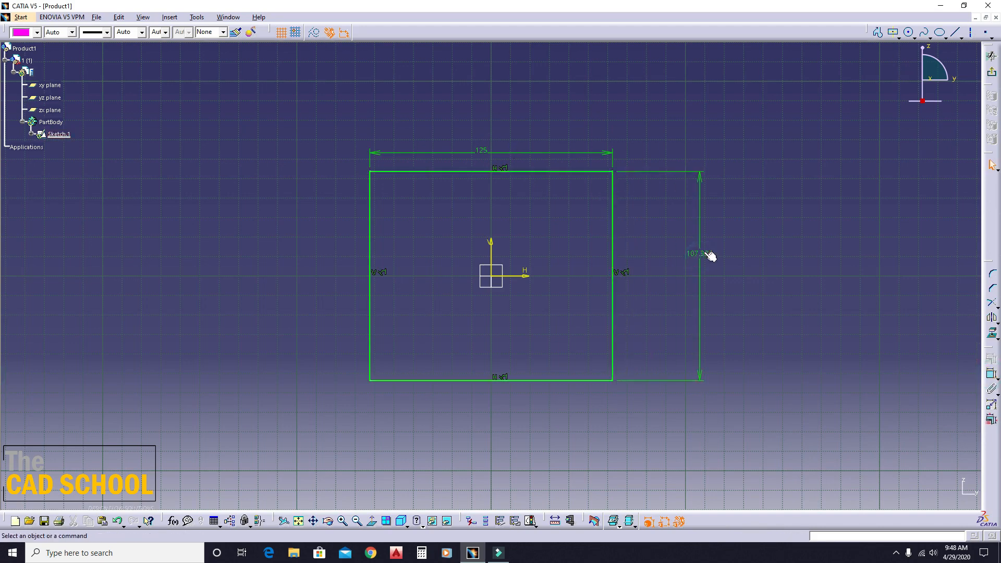
pyautogui.doubleClick(704, 256)
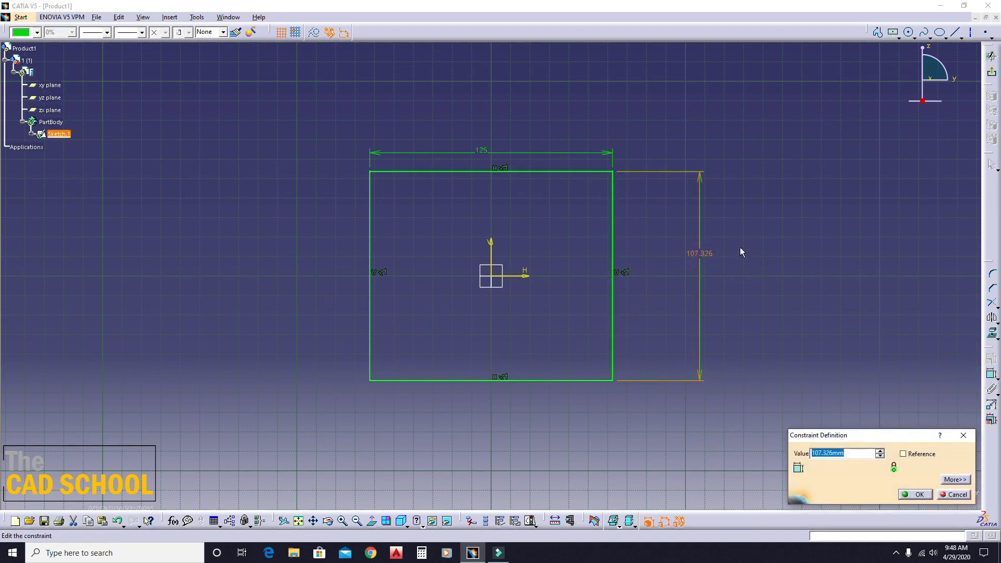
pyautogui.write('100')
pyautogui.press('Return')
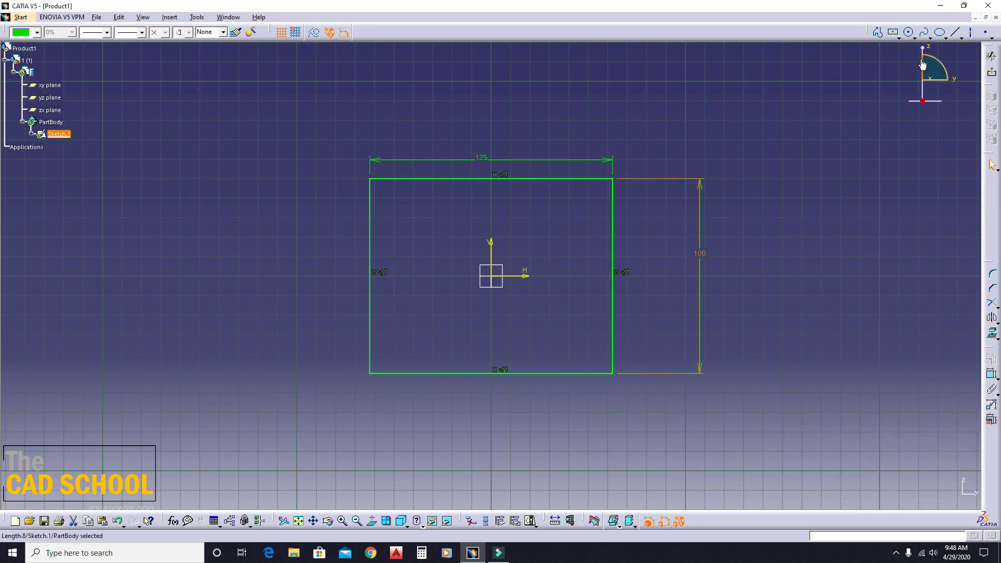
# Step: Draw a circle centered on the origin inside the rectangle and constrain its diameter to 40 mm
pyautogui.click(910, 33)
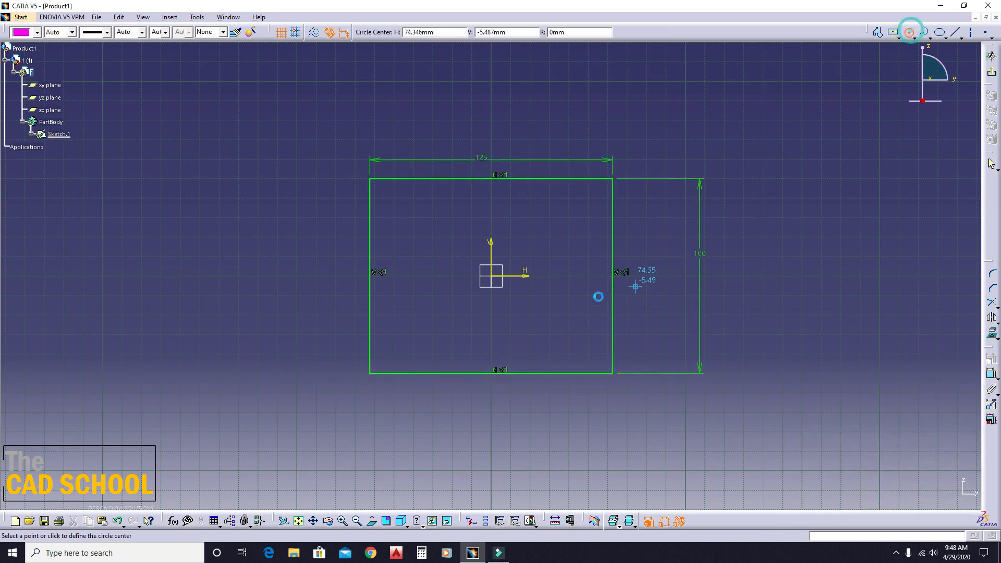
pyautogui.click(491, 276)
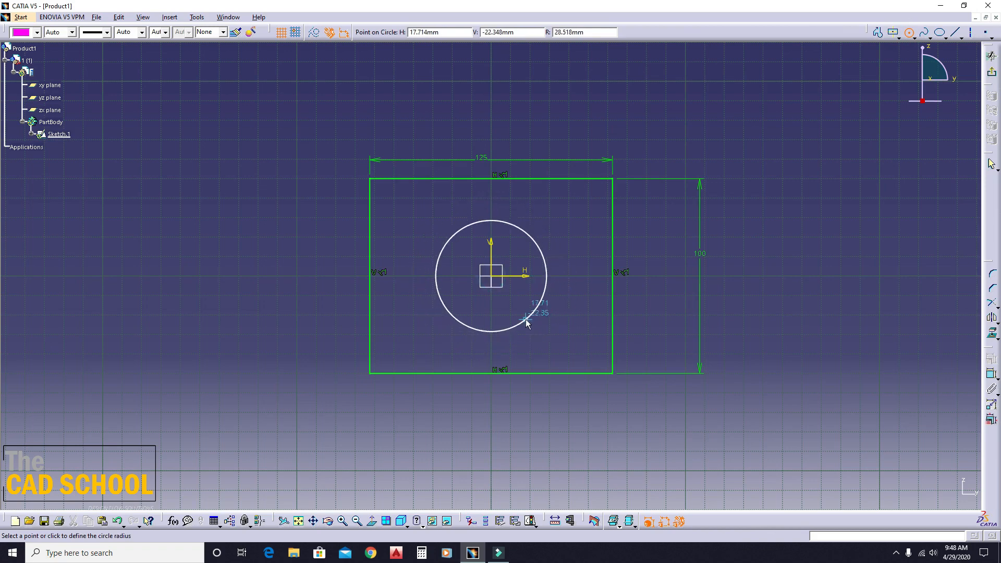
pyautogui.click(526, 320)
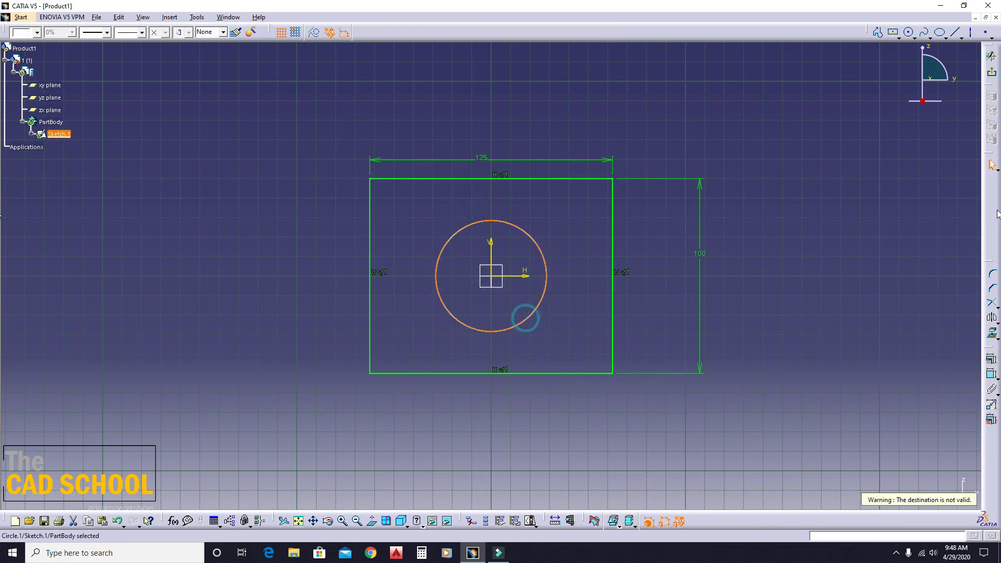
pyautogui.click(991, 374)
pyautogui.click(545, 263)
pyautogui.click(686, 139)
pyautogui.doubleClick(686, 139)
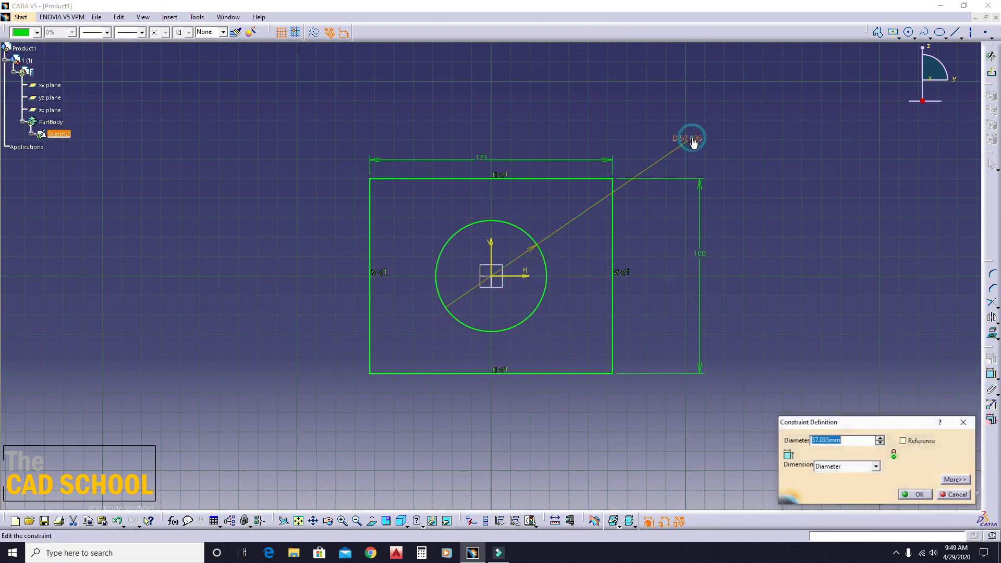
pyautogui.write('40')
pyautogui.press('Return')
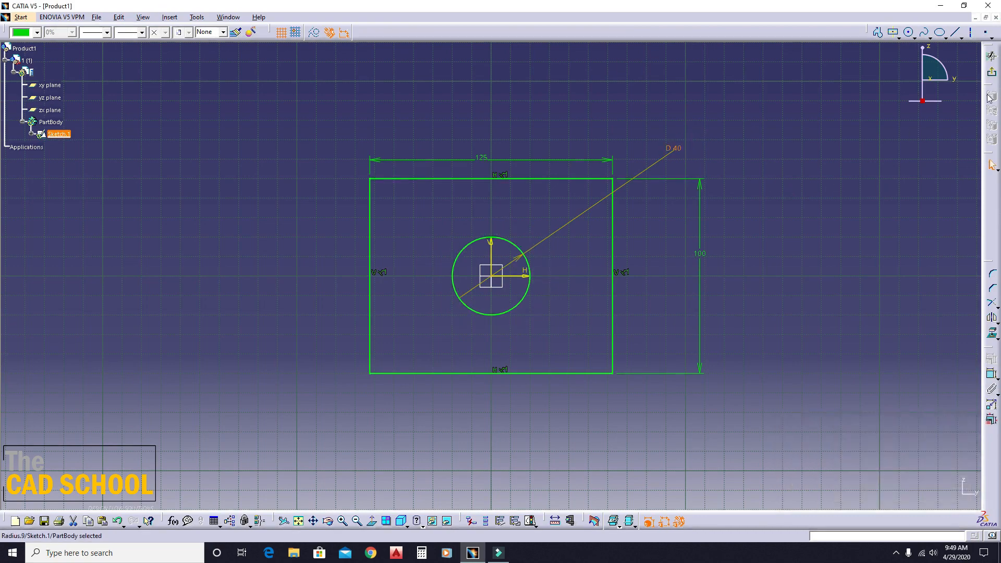
# Step: Exit the sketch and pad the profile with a length of 50 mm and mirrored extent
pyautogui.click(991, 56)
pyautogui.click(304, 32)
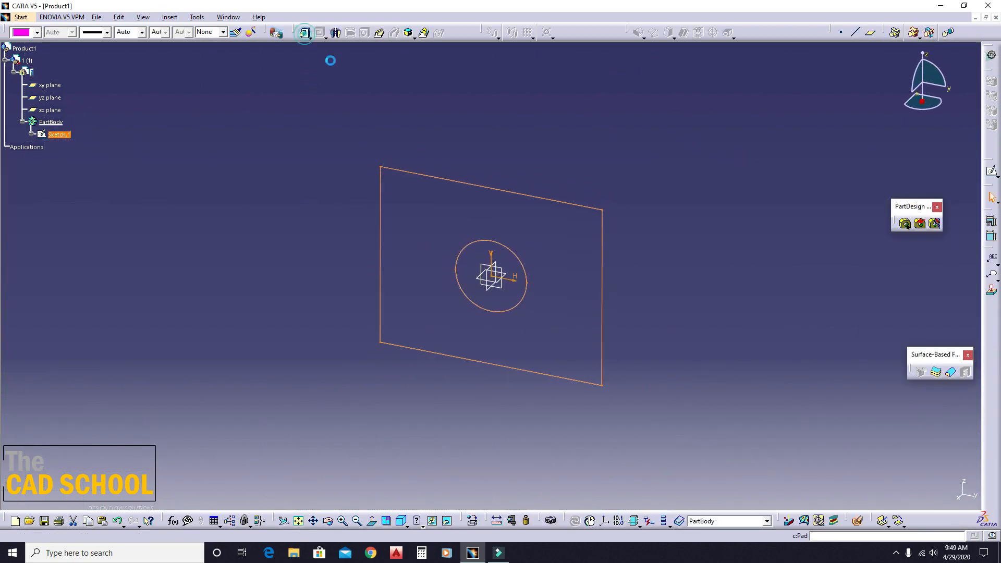
pyautogui.moveTo(483, 290); pyautogui.dragTo(451, 323)
pyautogui.doubleClick(932, 302)
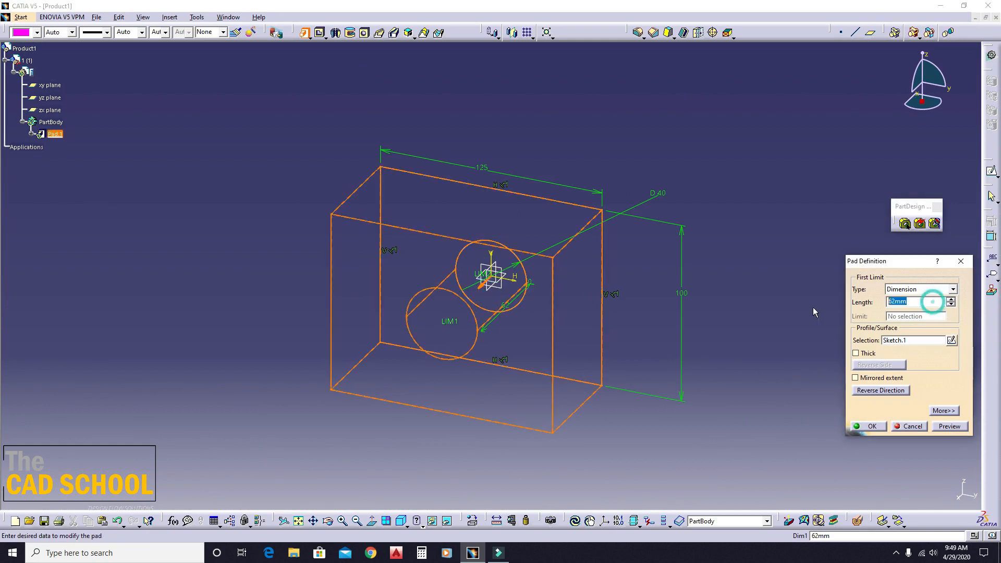
pyautogui.write('50')
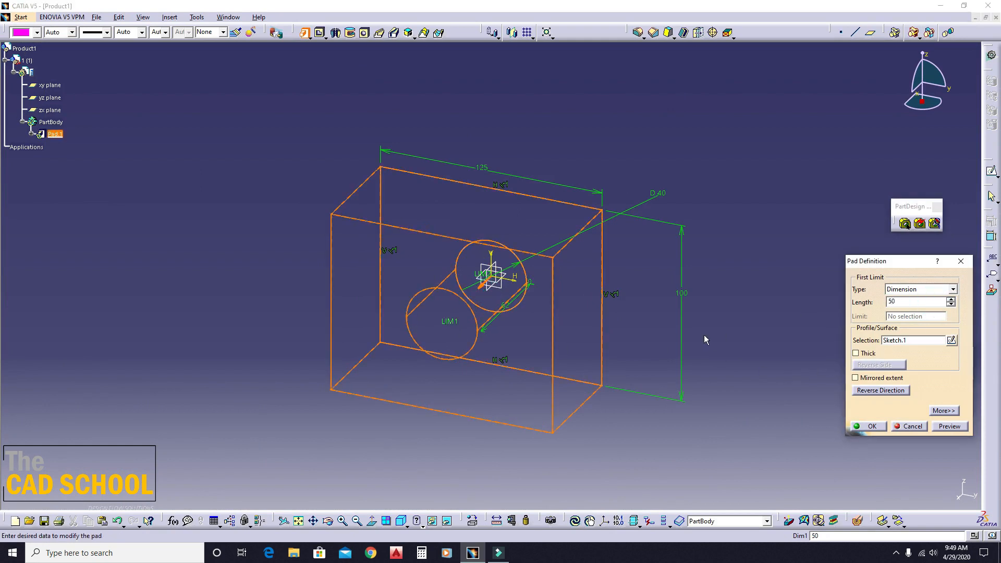
pyautogui.click(872, 379)
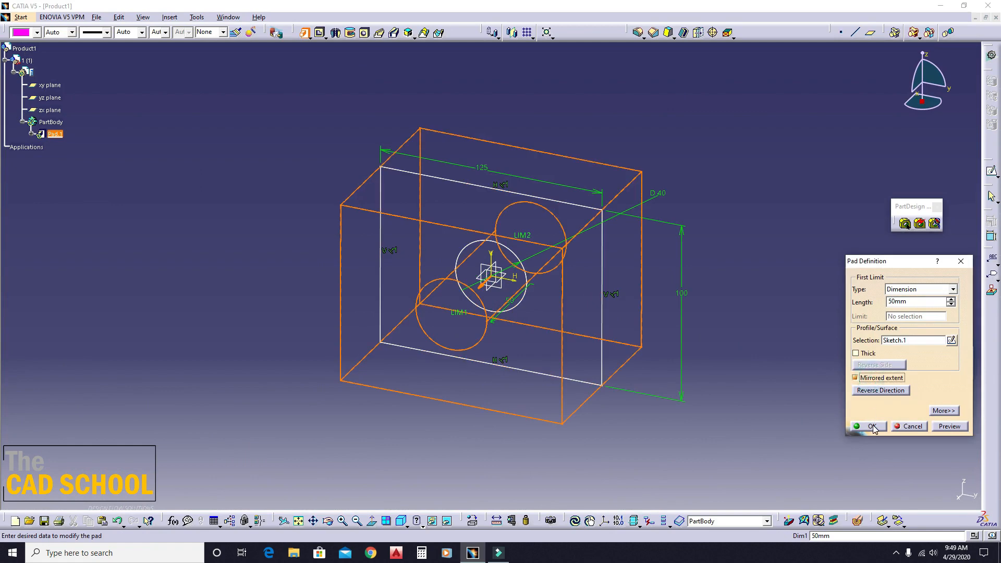
pyautogui.click(874, 428)
# Step: Change the colour of the block's PartBody to green
pyautogui.moveTo(653, 239); pyautogui.dragTo(544, 314, button='middle')
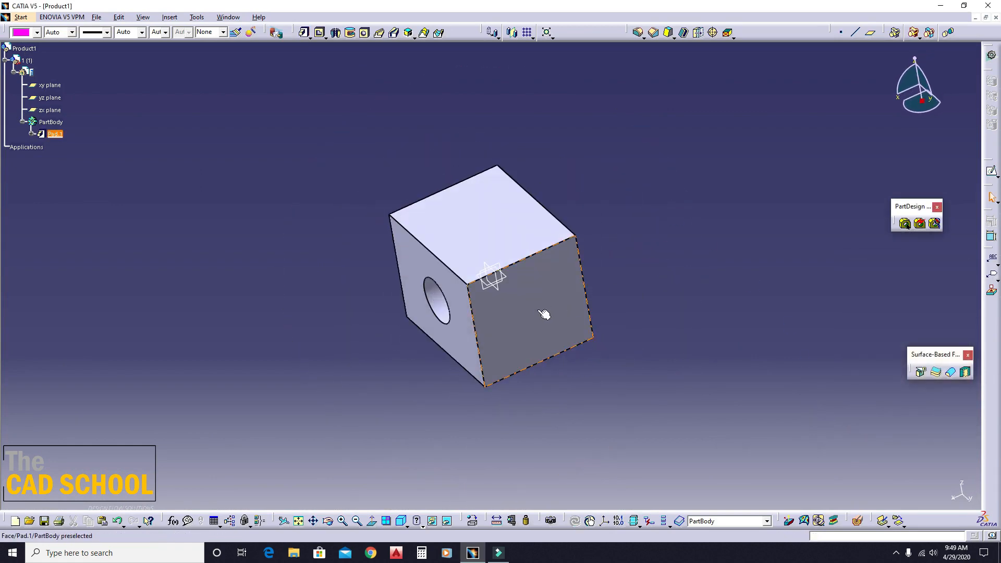
pyautogui.click(51, 122)
pyautogui.click(23, 33)
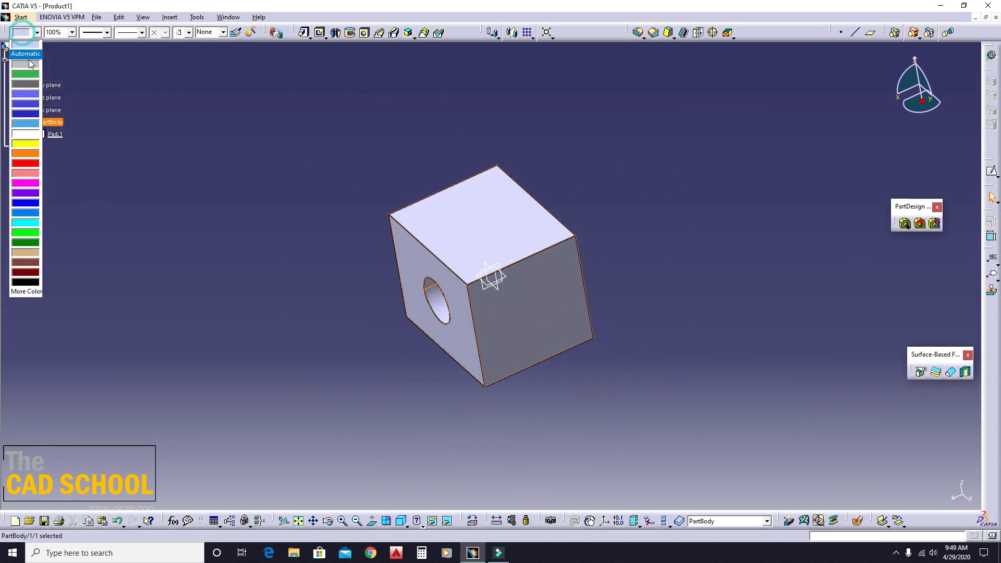
pyautogui.click(32, 72)
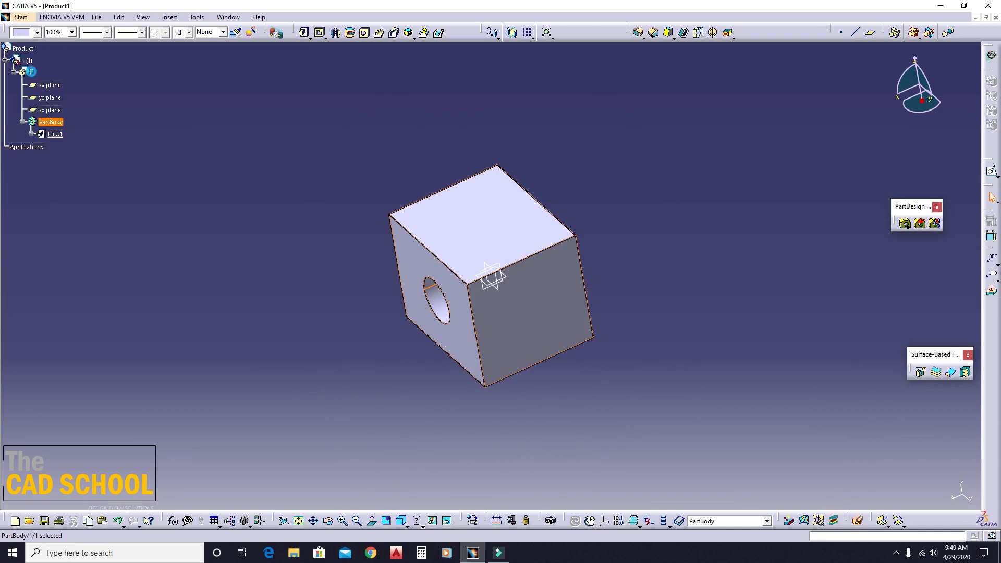
pyautogui.click(230, 253)
# Step: Hide the block part's xy, yz and zx reference planes
pyautogui.moveTo(331, 332); pyautogui.dragTo(367, 331, button='middle')
pyautogui.moveTo(347, 175); pyautogui.dragTo(536, 317)
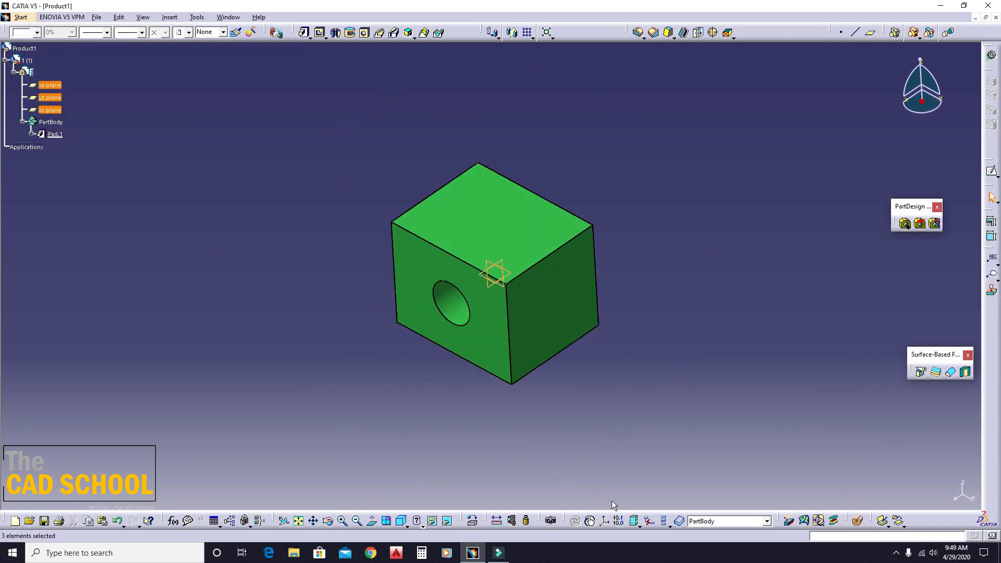
pyautogui.click(432, 521)
pyautogui.click(355, 412)
pyautogui.moveTo(247, 228); pyautogui.dragTo(247, 232, button='middle')
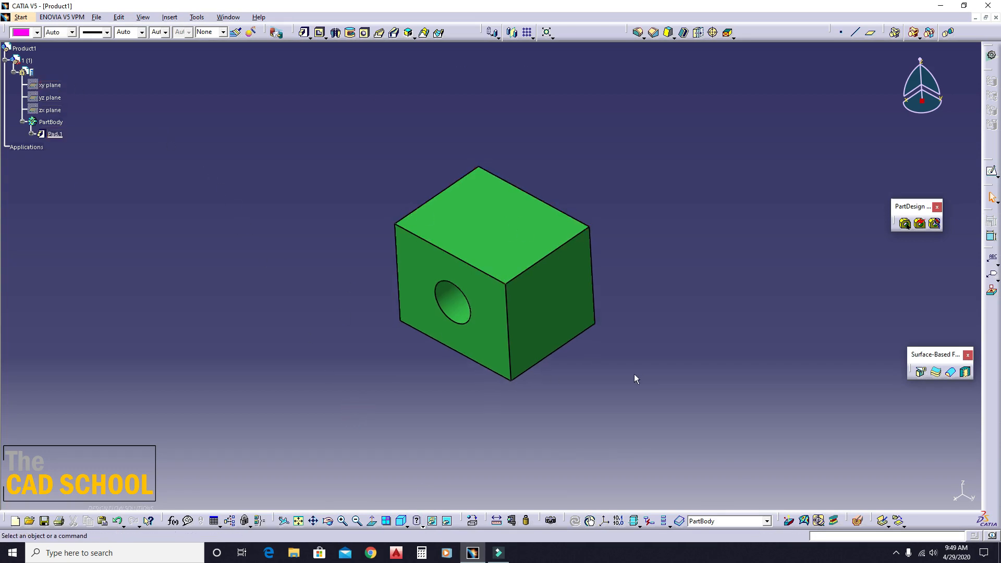
# Step: Activate Product1 and insert a new part into it, choosing to define a new origin point for the part
pyautogui.doubleClick(20, 48)
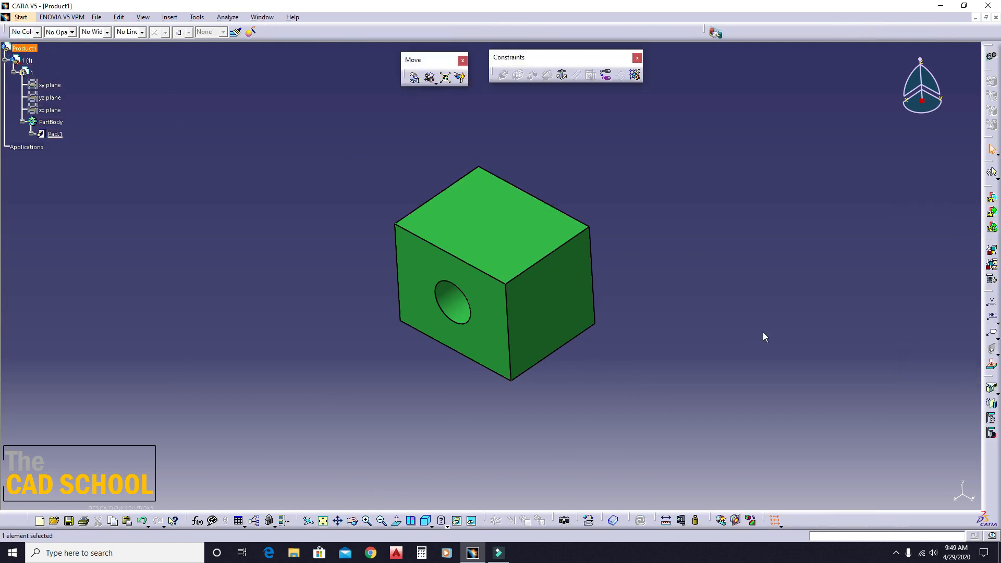
pyautogui.click(9, 161)
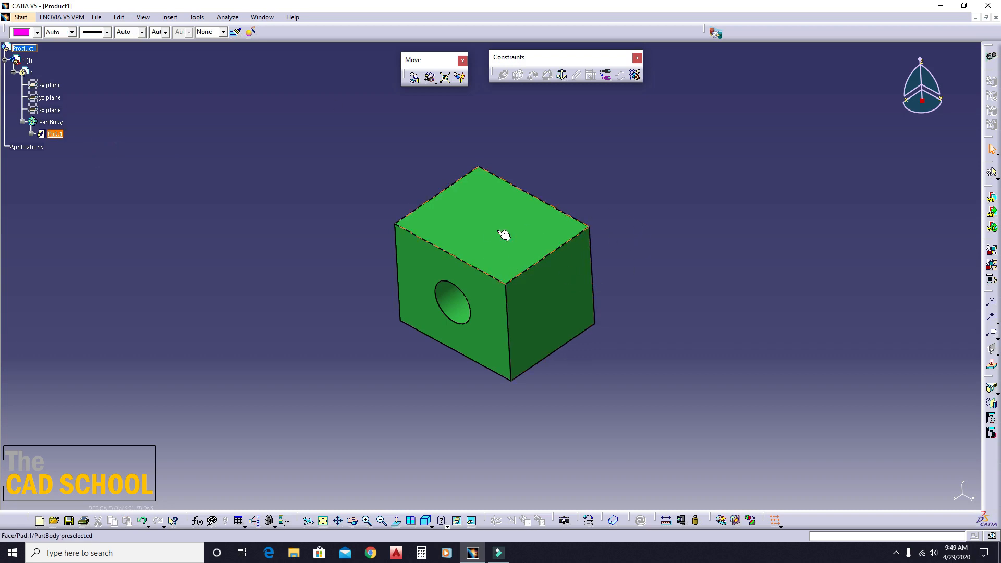
pyautogui.click(170, 17)
pyautogui.click(186, 189)
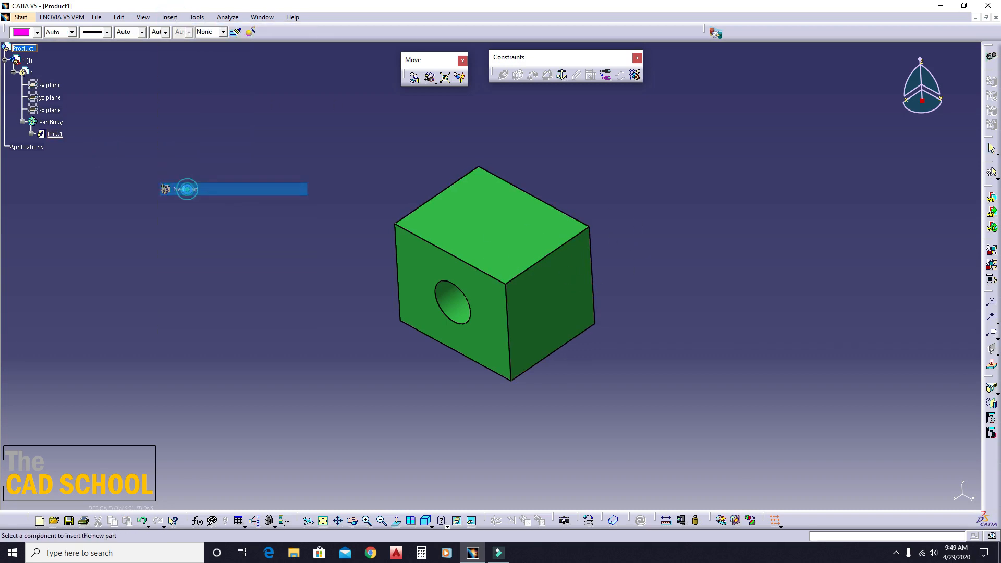
pyautogui.click(24, 48)
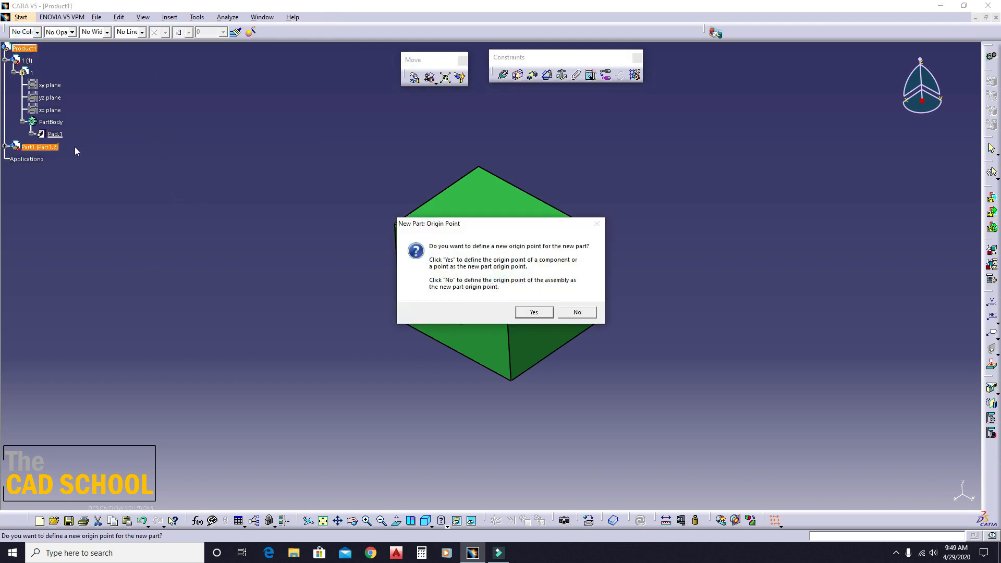
pyautogui.click(534, 312)
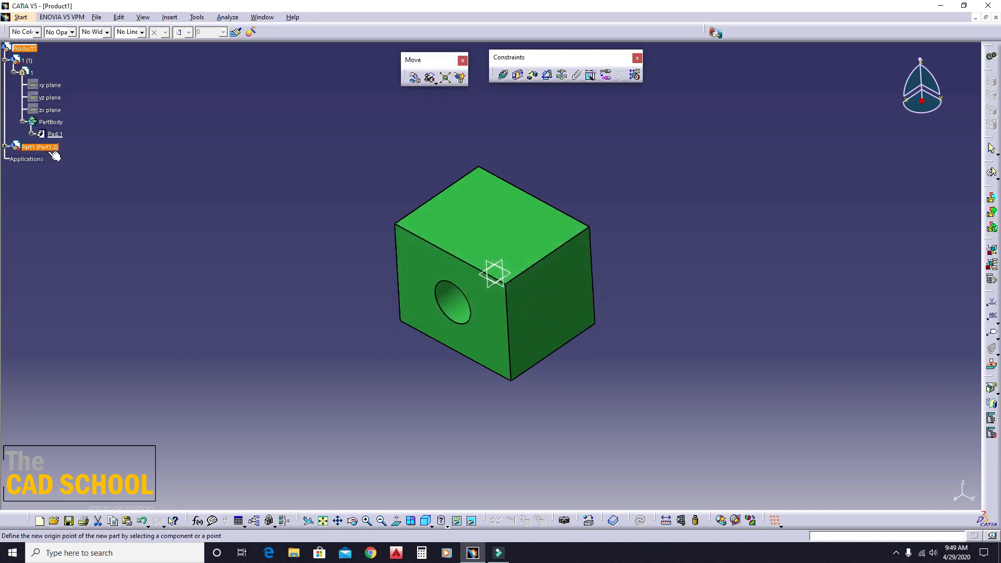
# Step: Set both the instance name and the part number of the new part to 2
pyautogui.rightClick(40, 148)
pyautogui.click(57, 194)
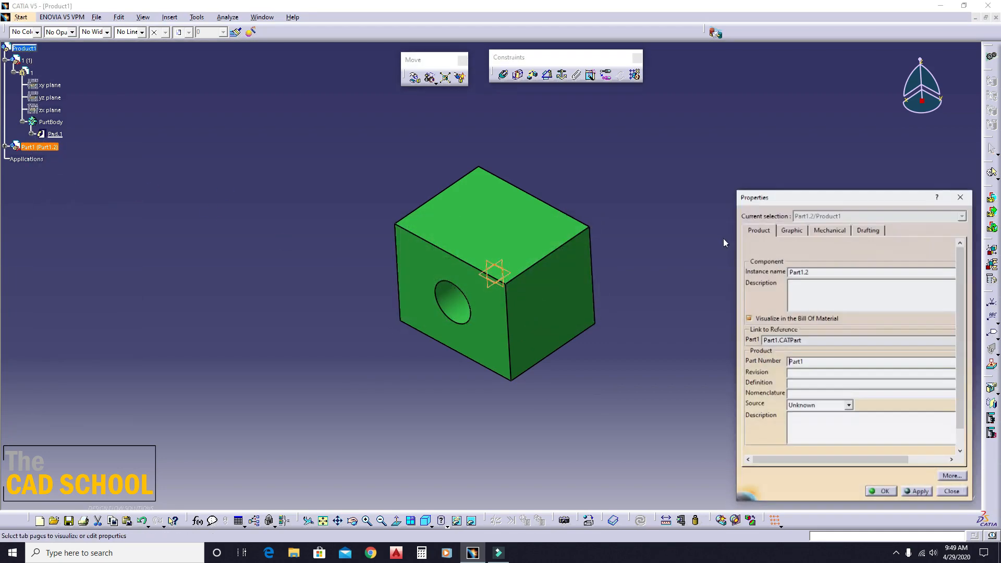
pyautogui.write('2')
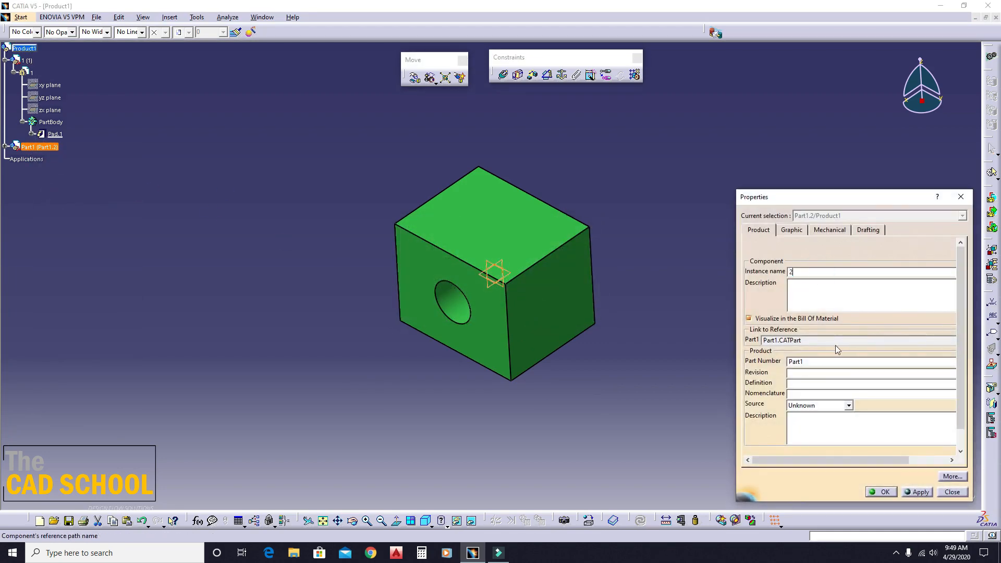
pyautogui.doubleClick(823, 362)
pyautogui.write('2')
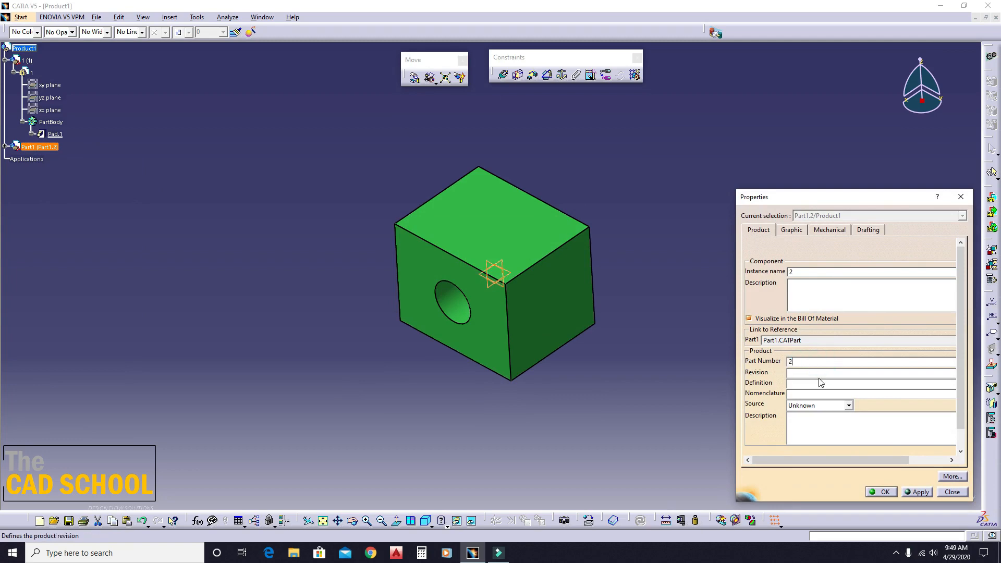
pyautogui.click(918, 492)
pyautogui.click(886, 492)
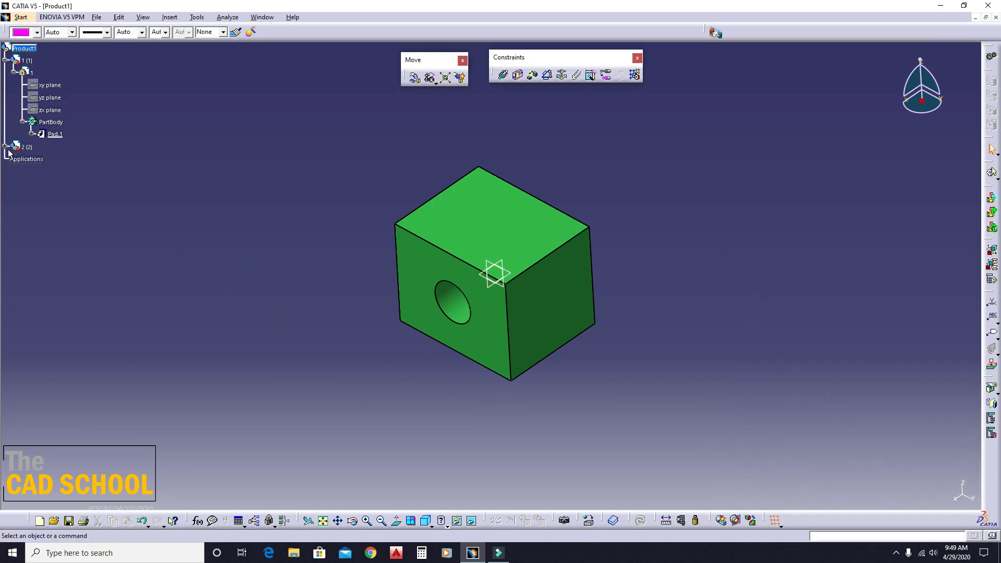
# Step: Open part 2's PartBody in Part Design and start a sketch on its yz plane
pyautogui.click(5, 148)
pyautogui.click(13, 159)
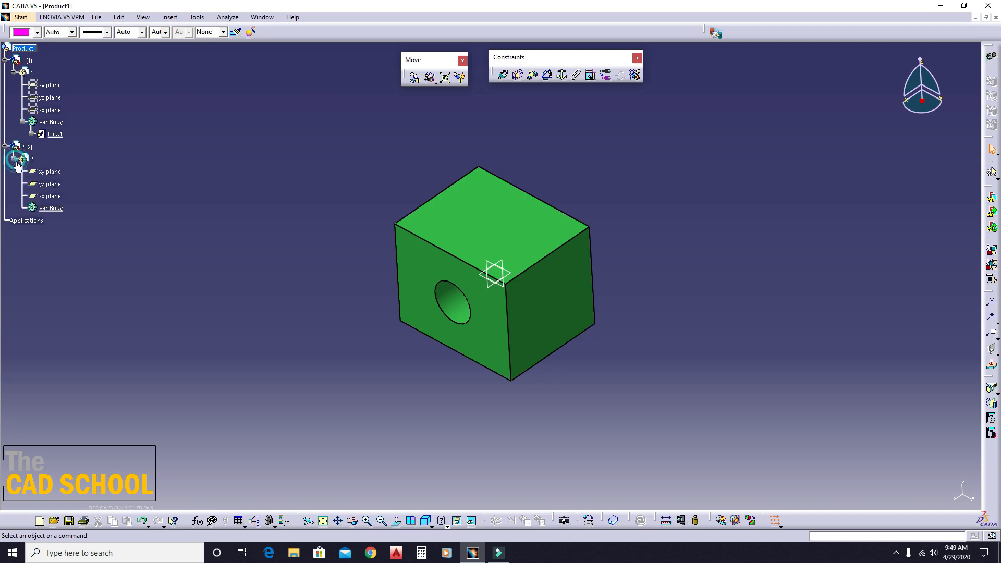
pyautogui.doubleClick(56, 208)
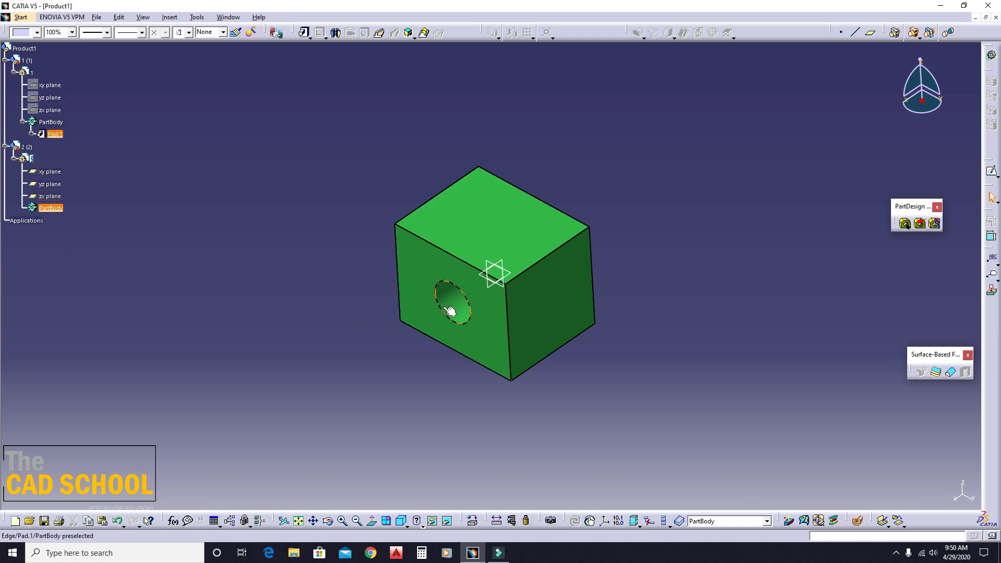
pyautogui.click(503, 288)
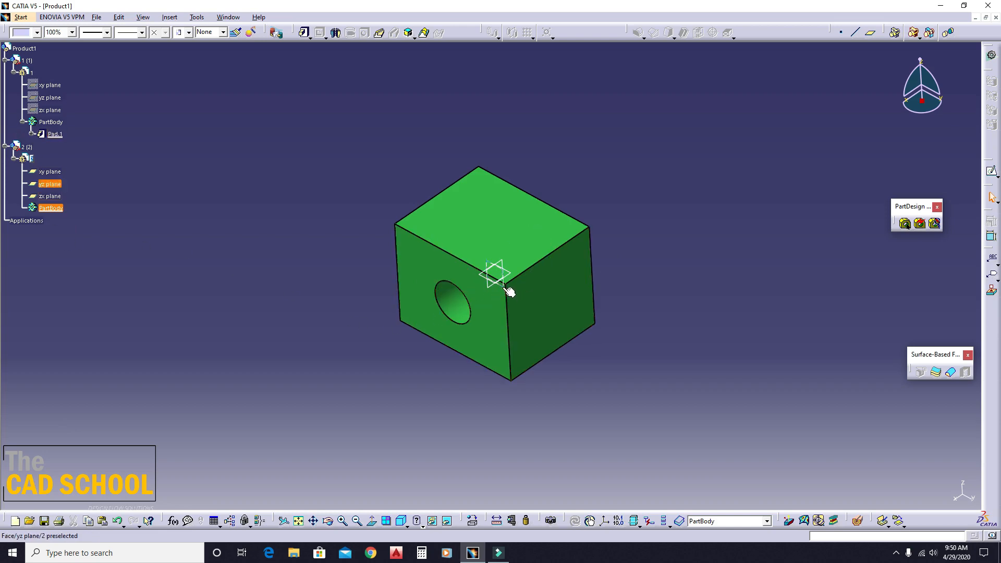
pyautogui.click(990, 172)
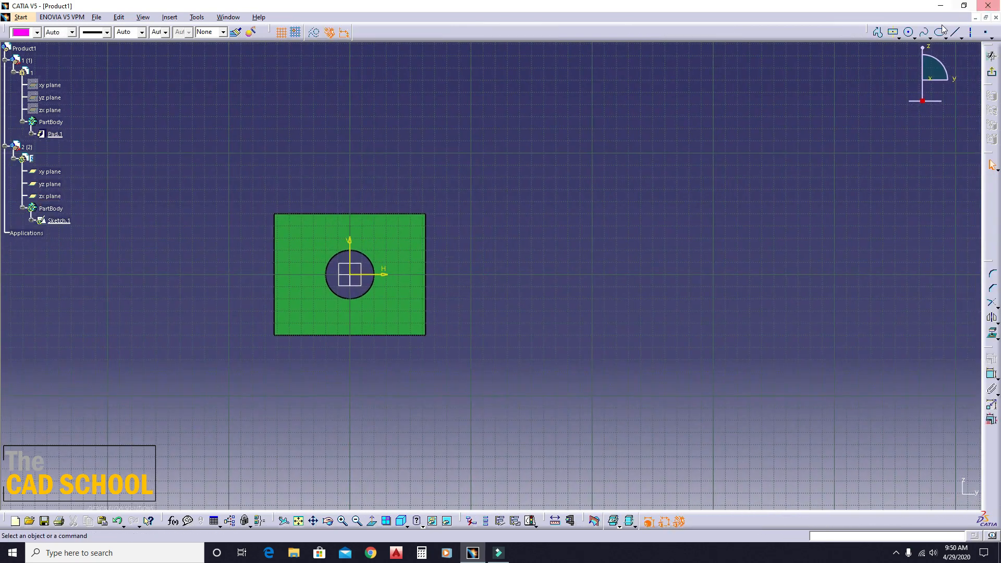
# Step: Draw a circle in the empty area beside the block, constrain its diameter to 40 mm and exit the sketch
pyautogui.click(909, 32)
pyautogui.click(579, 245)
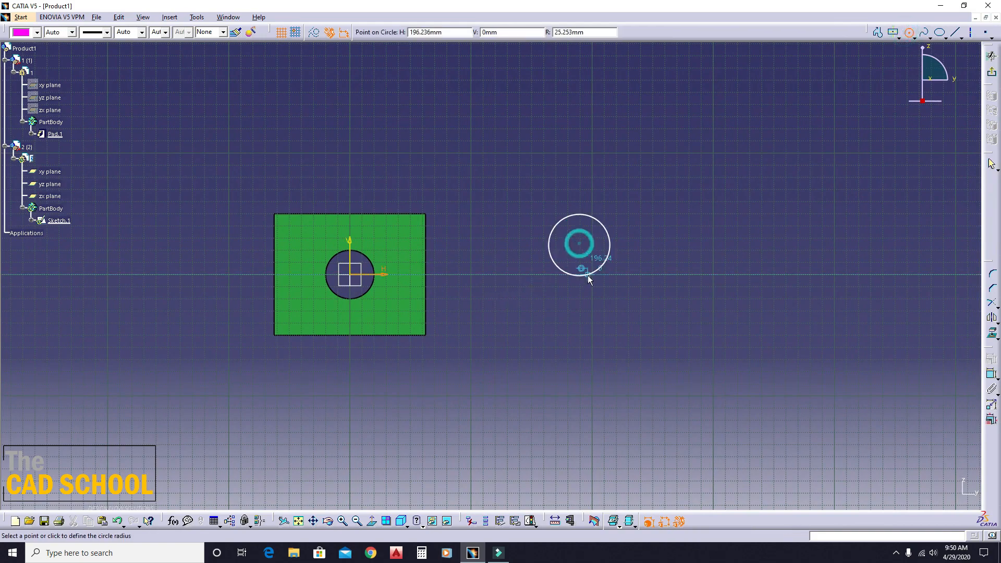
pyautogui.click(587, 275)
pyautogui.click(987, 374)
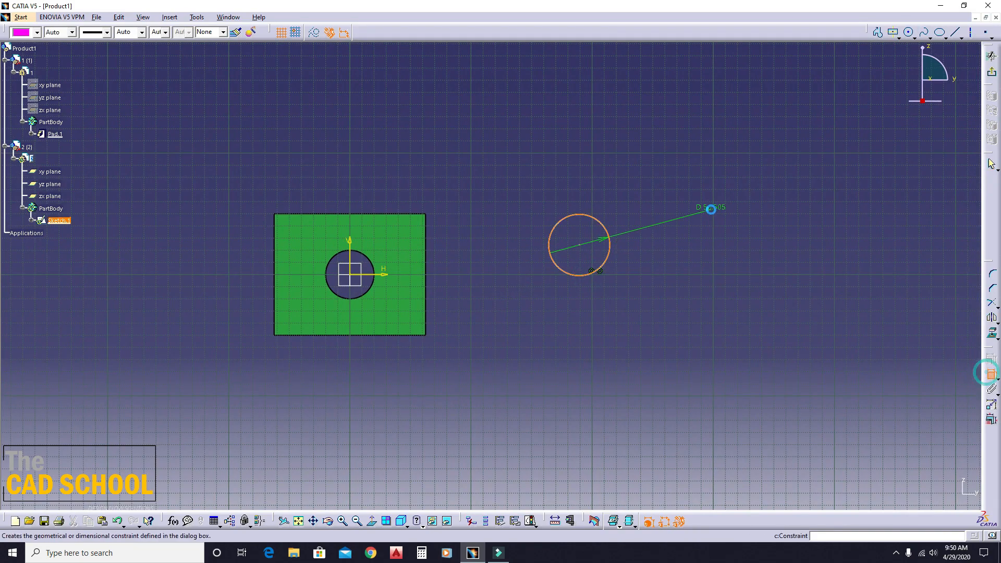
pyautogui.click(720, 207)
pyautogui.doubleClick(719, 208)
pyautogui.write('40')
pyautogui.press('Return')
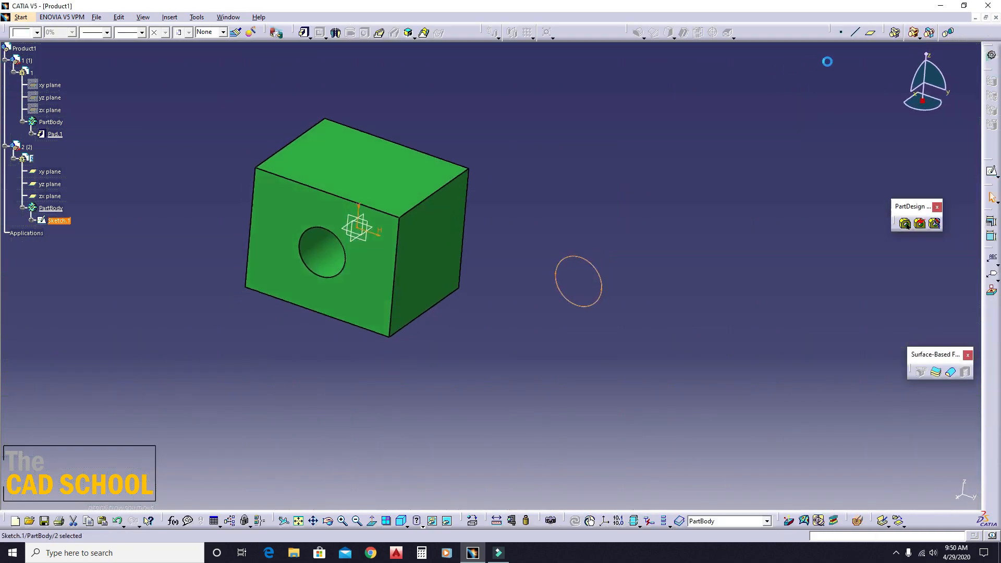
# Step: Pad the 40 mm circle with a length of 75 mm and mirrored extent to form a shaft
pyautogui.click(305, 32)
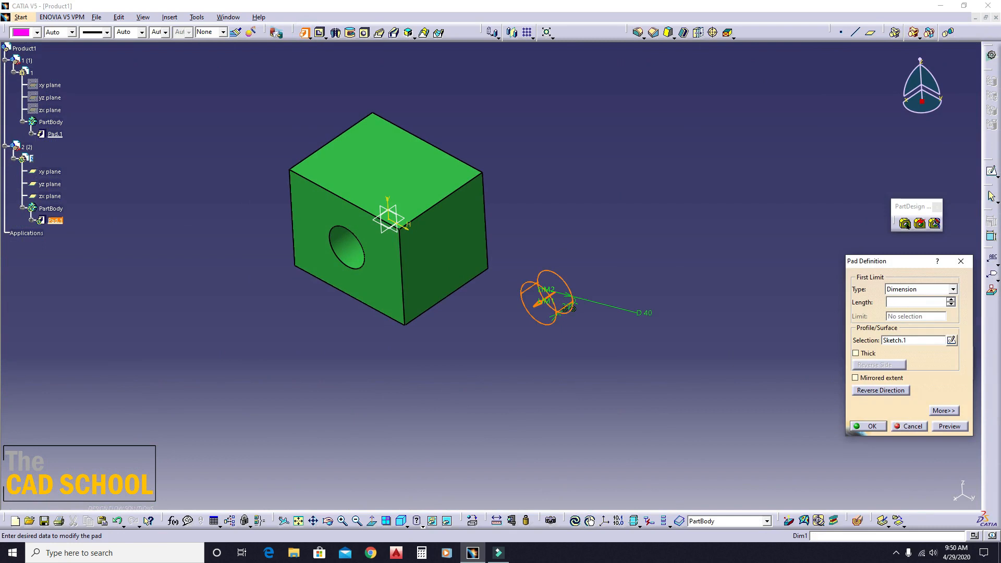
pyautogui.scroll(3, 666, 336)
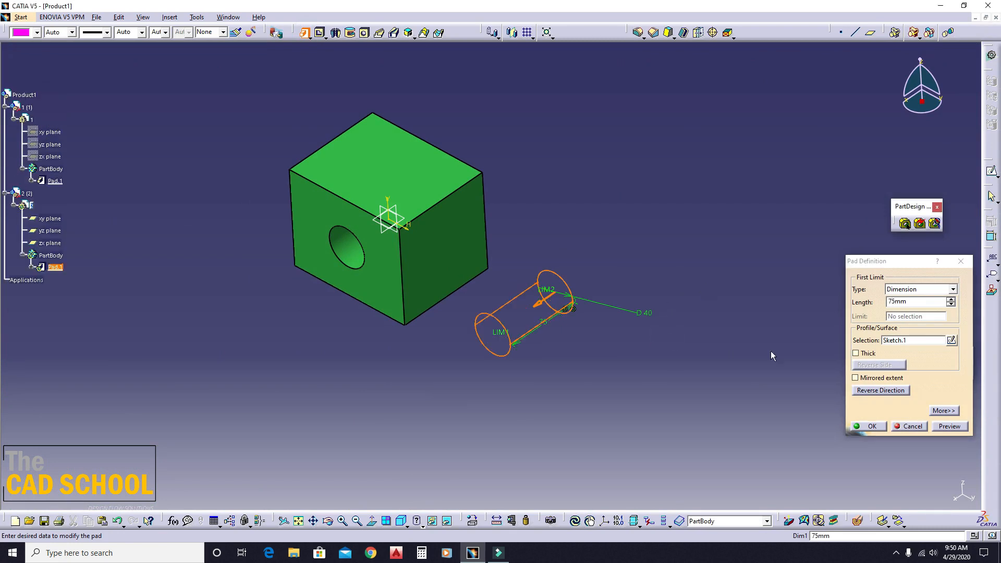
pyautogui.click(896, 377)
pyautogui.click(871, 427)
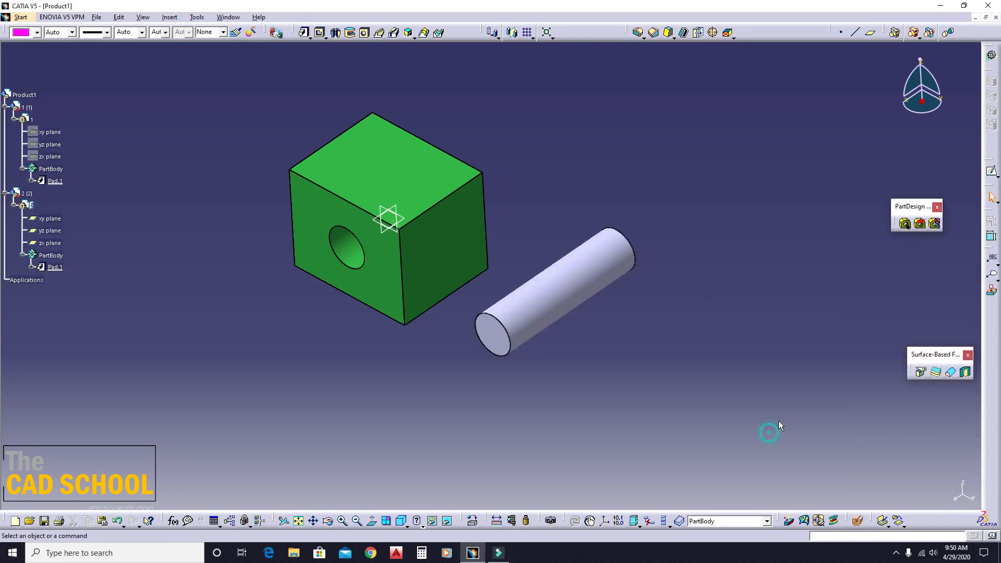
# Step: Change the colour of the shaft's PartBody to magenta
pyautogui.click(52, 256)
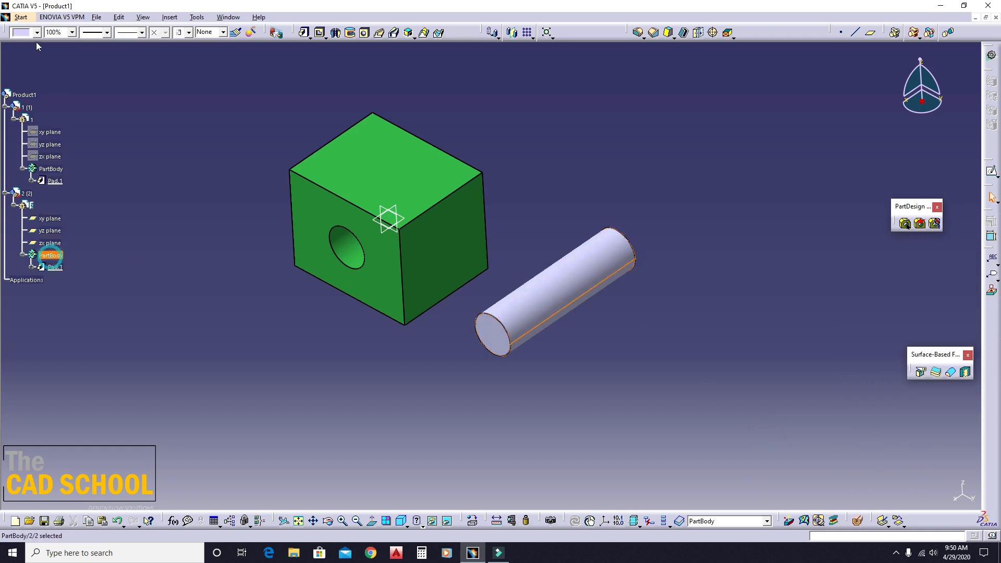
pyautogui.click(37, 32)
pyautogui.click(32, 184)
pyautogui.click(279, 329)
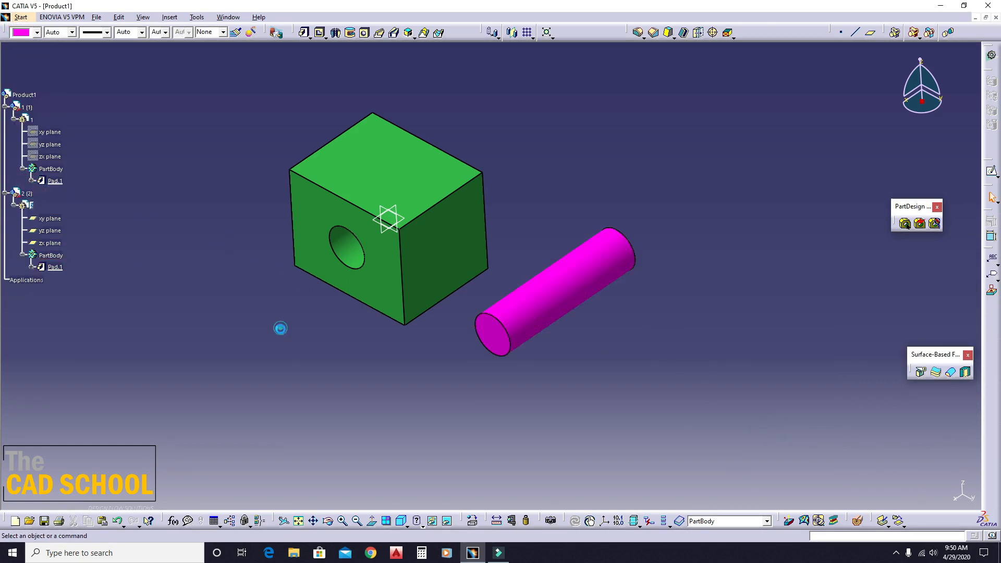
# Step: Hide part 2's three reference planes and activate Product1 to return to assembly work
pyautogui.moveTo(210, 160); pyautogui.dragTo(417, 254)
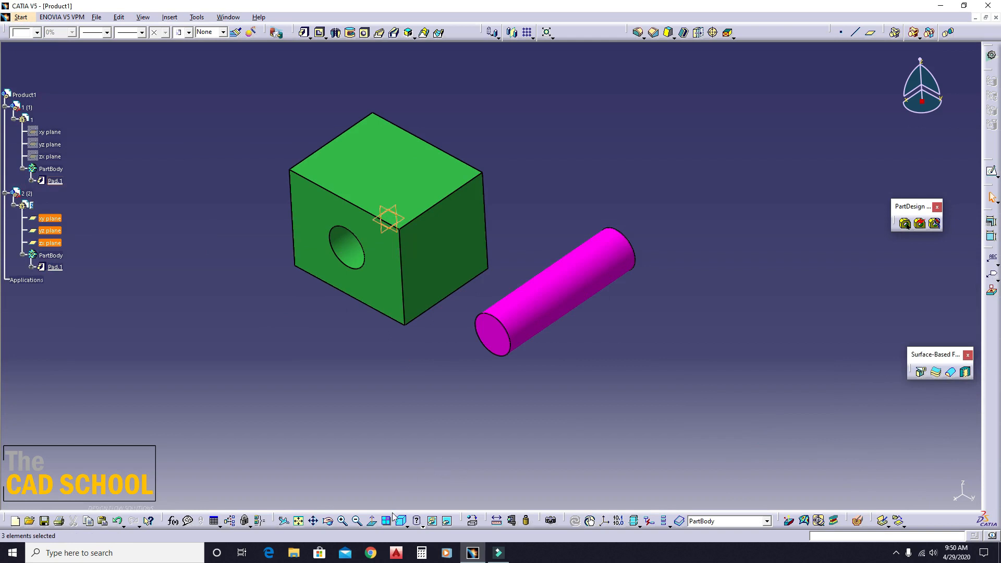
pyautogui.click(432, 520)
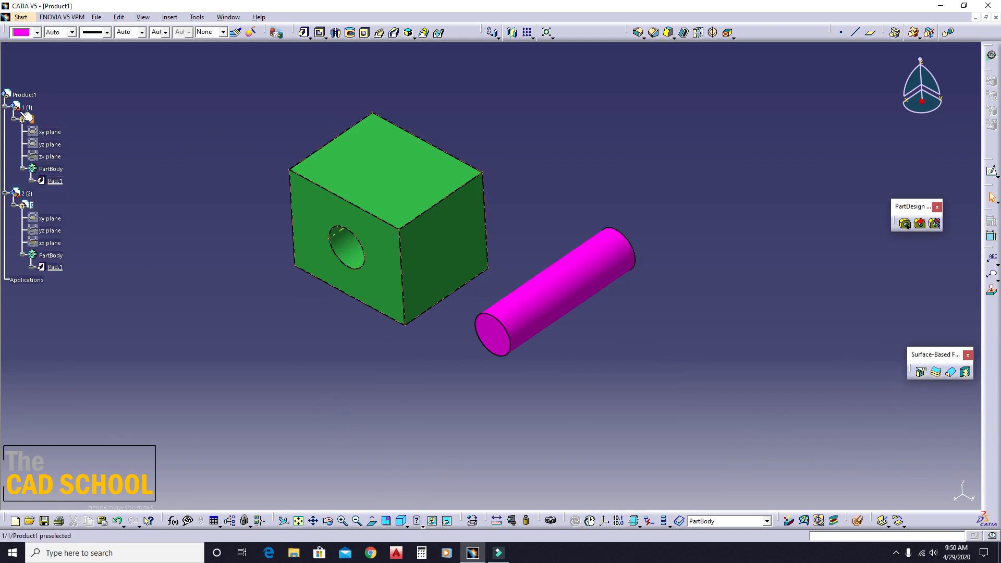
pyautogui.doubleClick(24, 94)
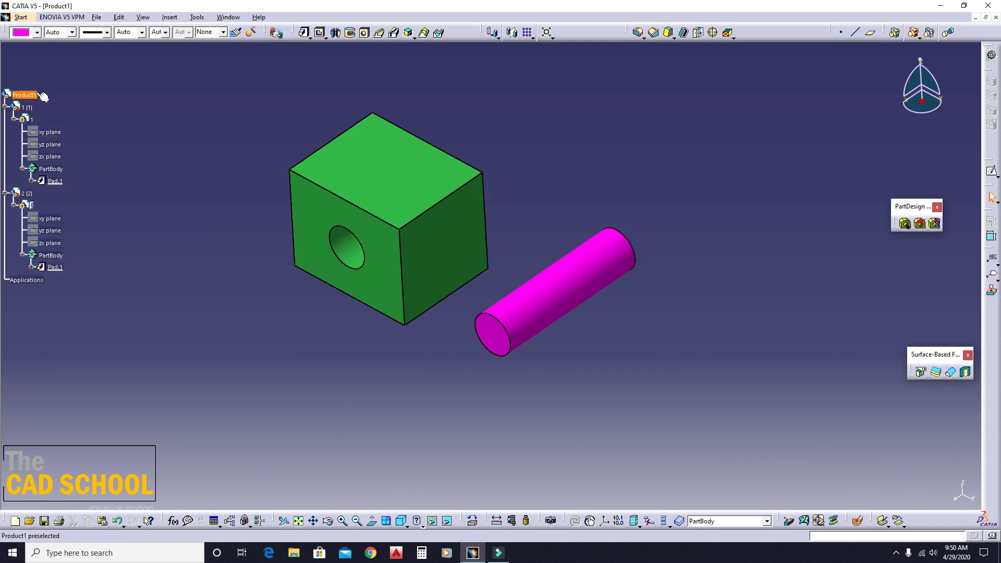
pyautogui.middleClick(710, 342)
pyautogui.moveTo(488, 250)
pyautogui.mouseDown(button='middle')
pyautogui.moveTo(497, 316)
pyautogui.moveTo(517, 293)
pyautogui.moveTo(529, 353)
pyautogui.moveTo(435, 319)
pyautogui.moveTo(482, 268)
pyautogui.mouseUp(button='middle')
pyautogui.moveTo(538, 286); pyautogui.dragTo(440, 192, button='middle')
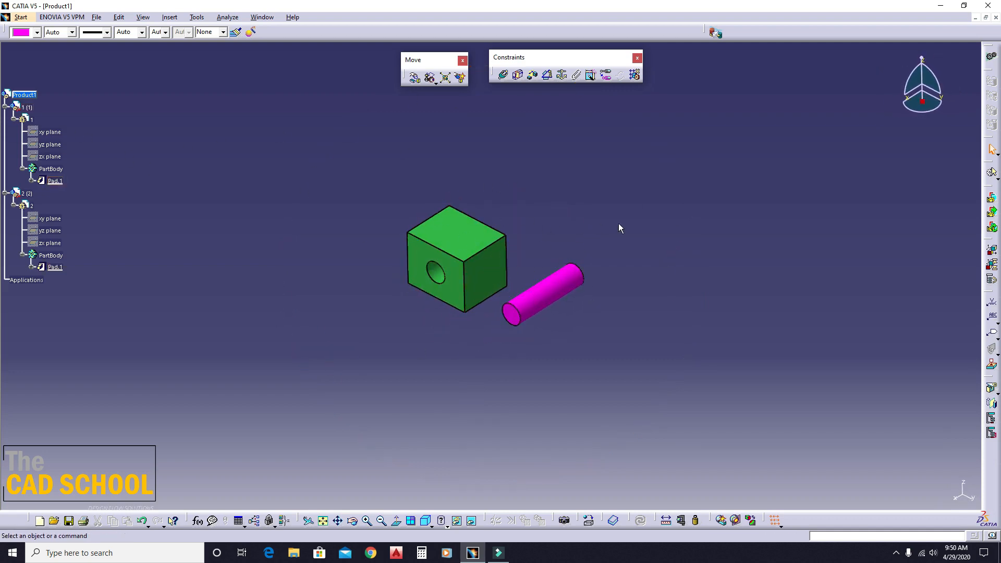
pyautogui.moveTo(647, 360); pyautogui.dragTo(445, 109, button='middle')
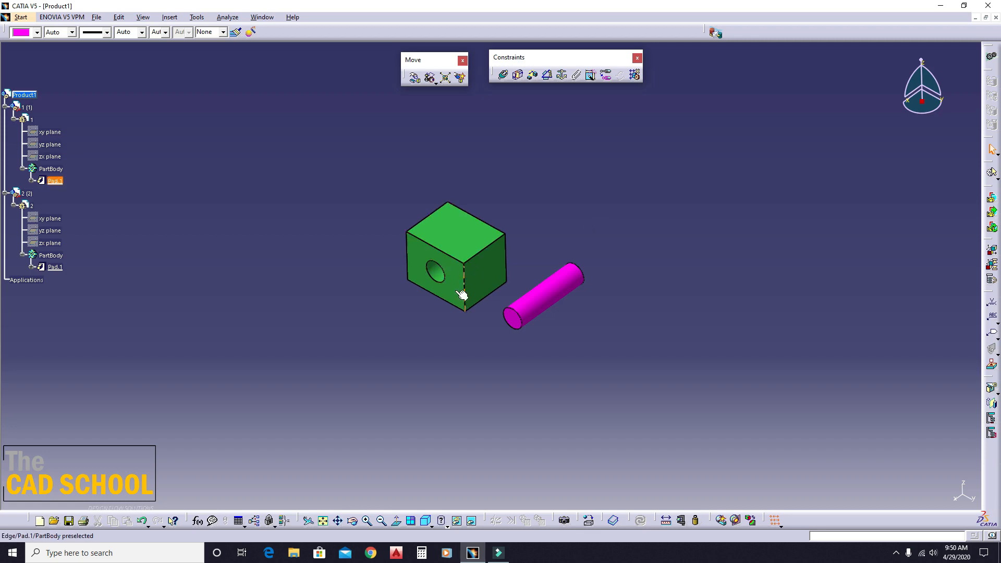
# Step: Fix the green block in place with a Fix constraint
pyautogui.click(561, 74)
pyautogui.click(491, 262)
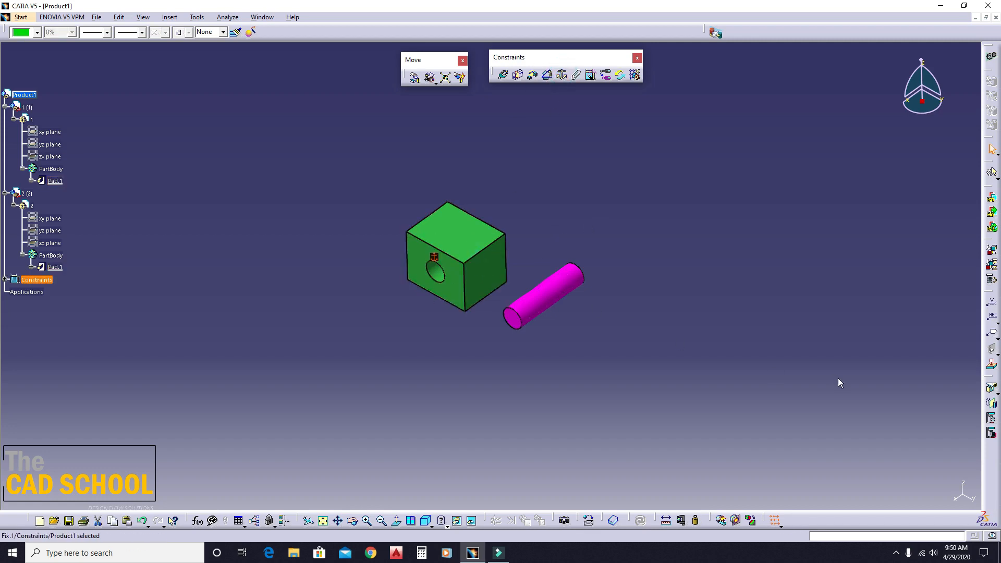
pyautogui.click(701, 212)
# Step: Start a coincidence constraint and stop its assistant message from prompting in the future
pyautogui.moveTo(553, 245); pyautogui.dragTo(608, 165, button='middle')
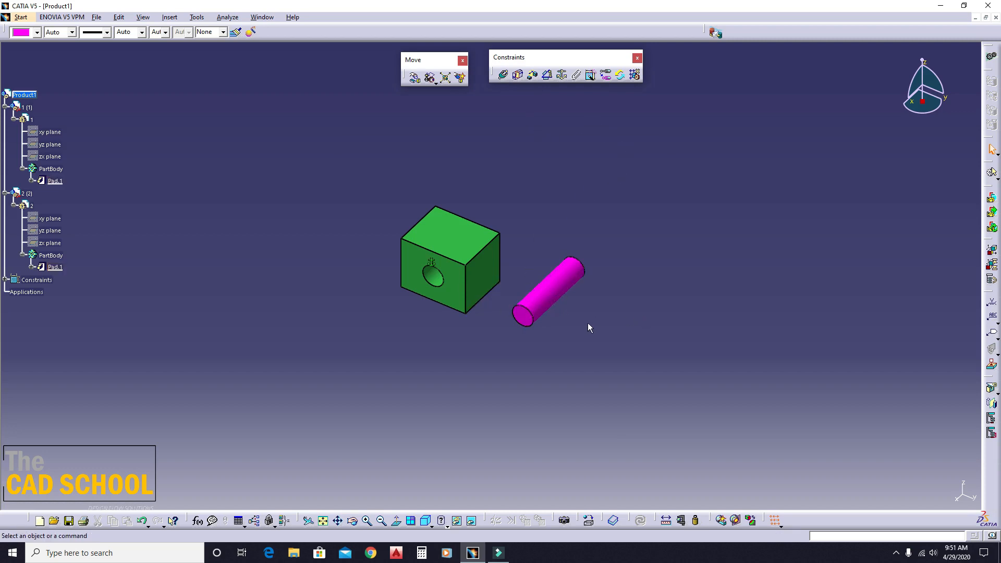
pyautogui.moveTo(567, 293); pyautogui.dragTo(581, 187, button='middle')
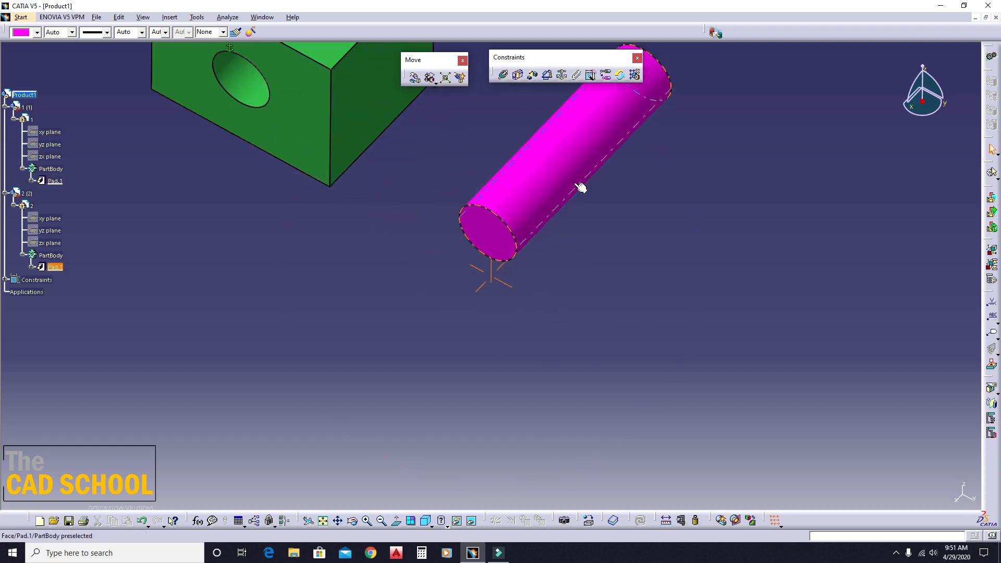
pyautogui.moveTo(557, 222); pyautogui.dragTo(563, 316, button='middle')
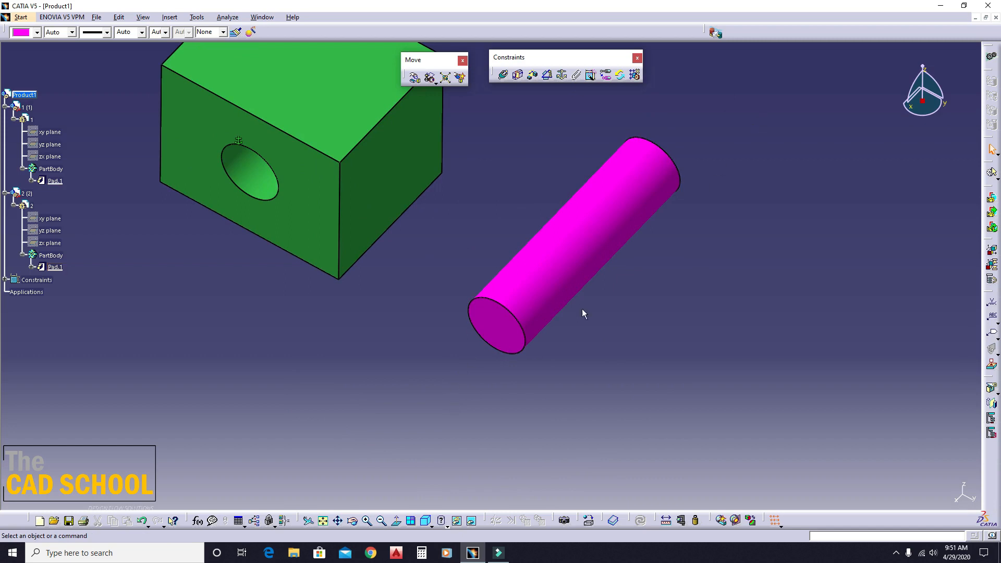
pyautogui.keyDown('ctrl'); pyautogui.moveTo(442, 225); pyautogui.dragTo(449, 237, button='middle'); pyautogui.keyUp('ctrl')
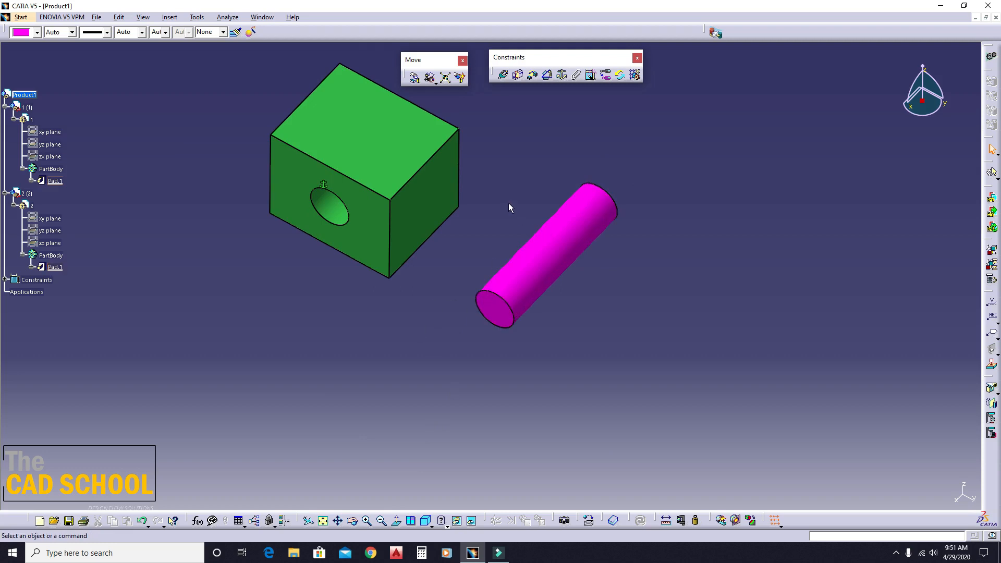
pyautogui.click(503, 75)
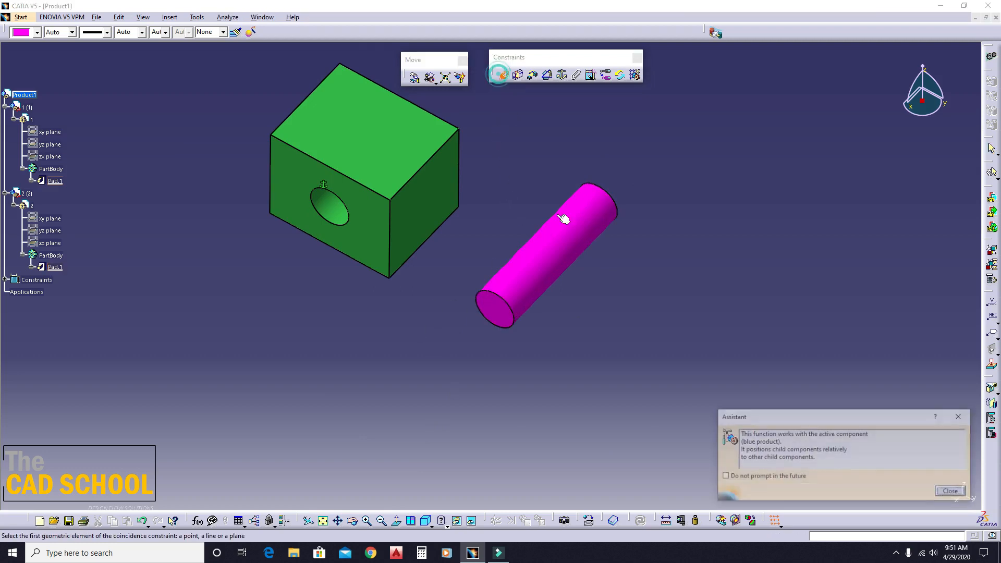
pyautogui.click(726, 477)
pyautogui.click(953, 492)
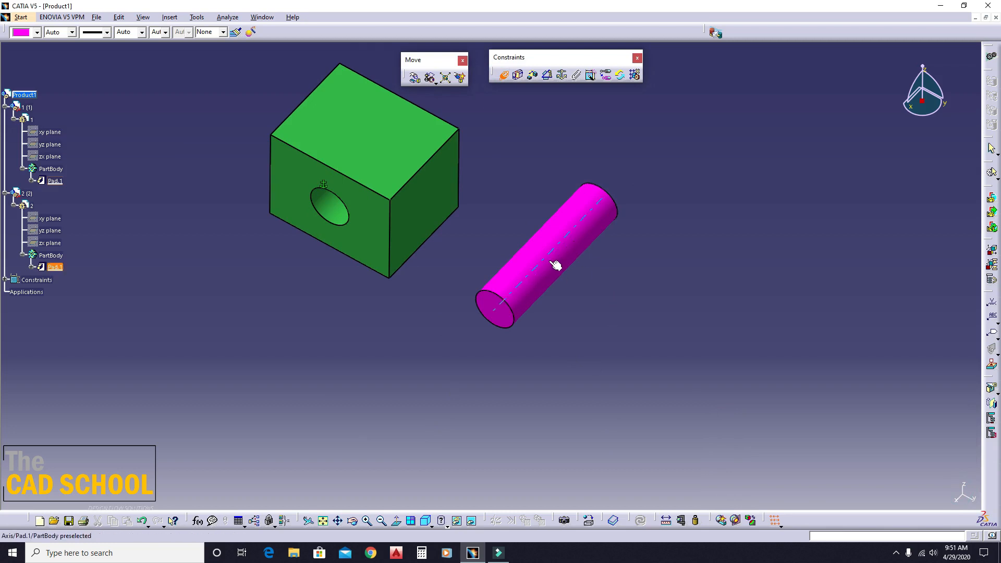
# Step: Make the magenta shaft's axis coincident with the axis of the block's hole and update the assembly
pyautogui.moveTo(537, 353)
pyautogui.mouseDown(button='middle')
pyautogui.moveTo(519, 291)
pyautogui.moveTo(550, 265)
pyautogui.moveTo(541, 313)
pyautogui.moveTo(553, 345)
pyautogui.mouseUp(button='middle')
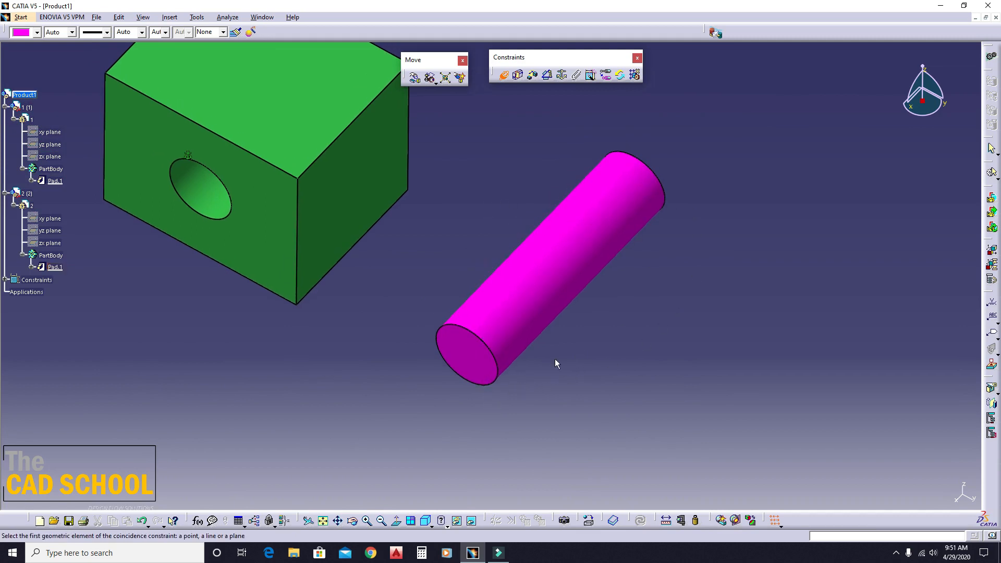
pyautogui.moveTo(529, 377); pyautogui.dragTo(562, 316, button='middle')
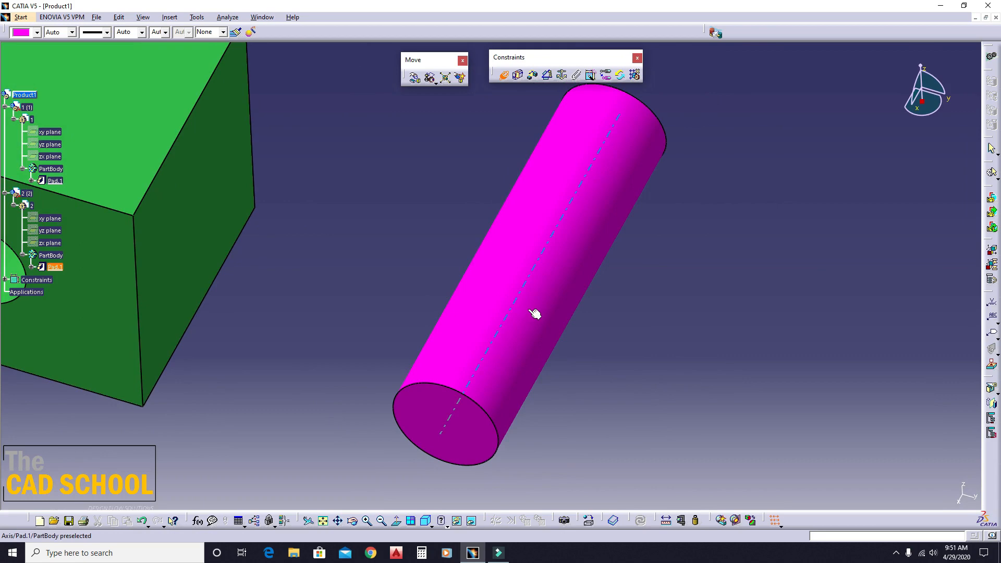
pyautogui.click(534, 312)
pyautogui.moveTo(276, 318); pyautogui.dragTo(847, 264, button='middle')
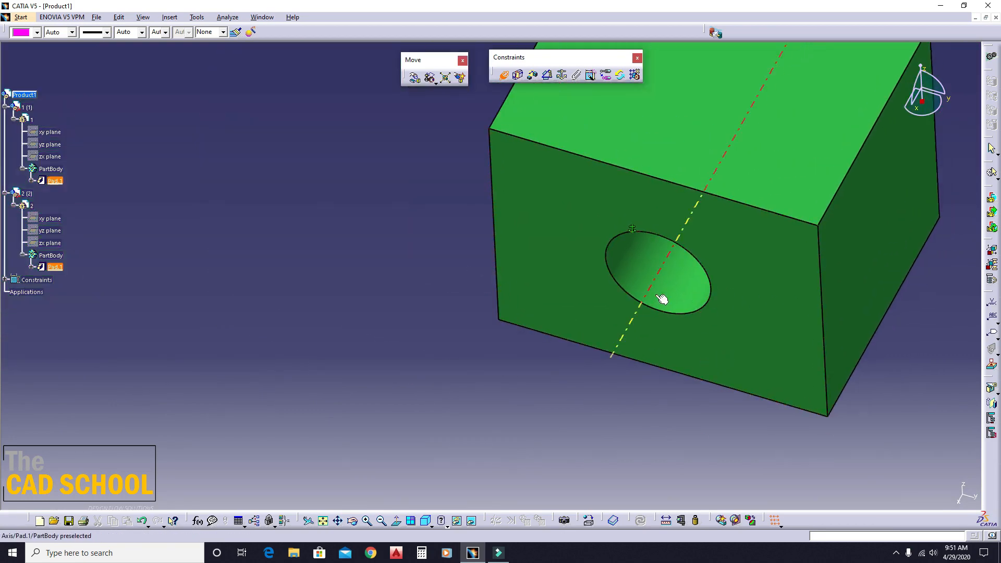
pyautogui.click(656, 268)
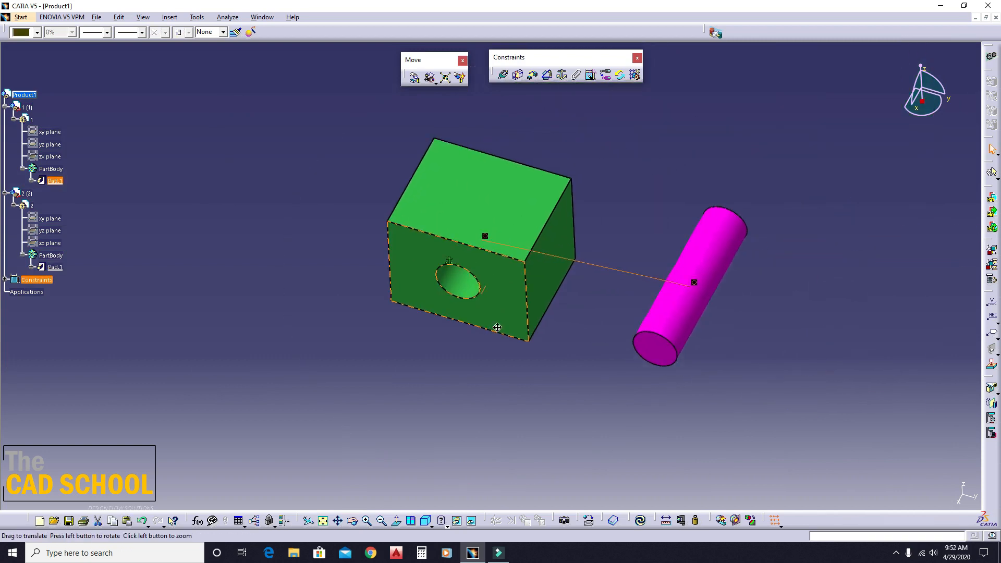
pyautogui.click(641, 521)
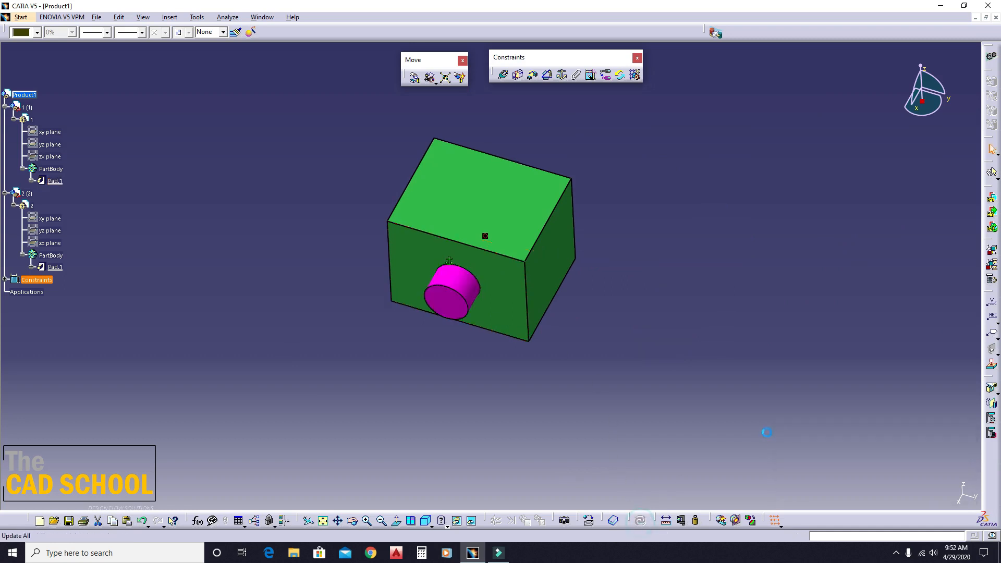
# Step: Manipulate the shaft freely out of the block, moving it along the X axis, the Y axis and upward along the Z axis
pyautogui.moveTo(703, 279); pyautogui.dragTo(498, 355, button='middle')
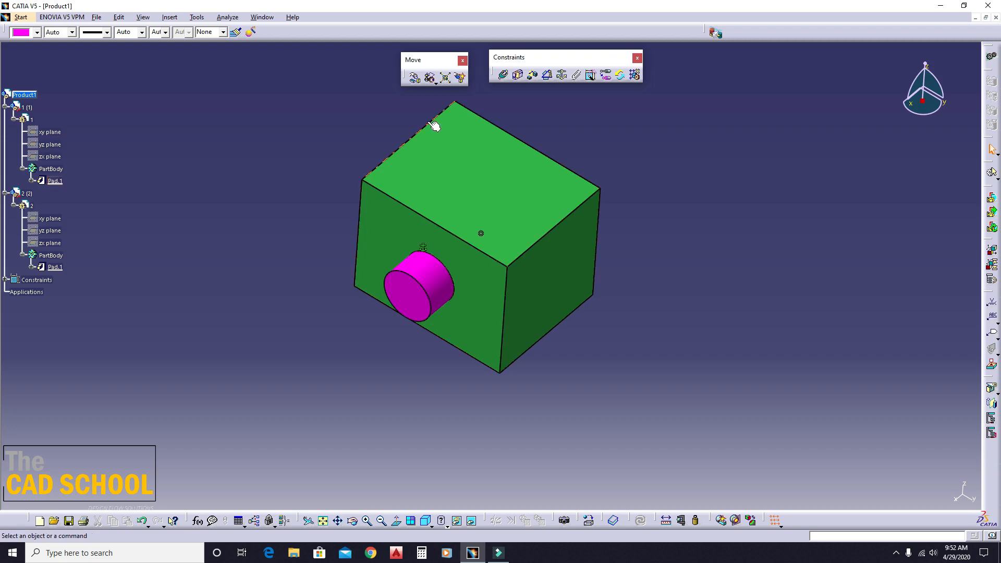
pyautogui.click(415, 78)
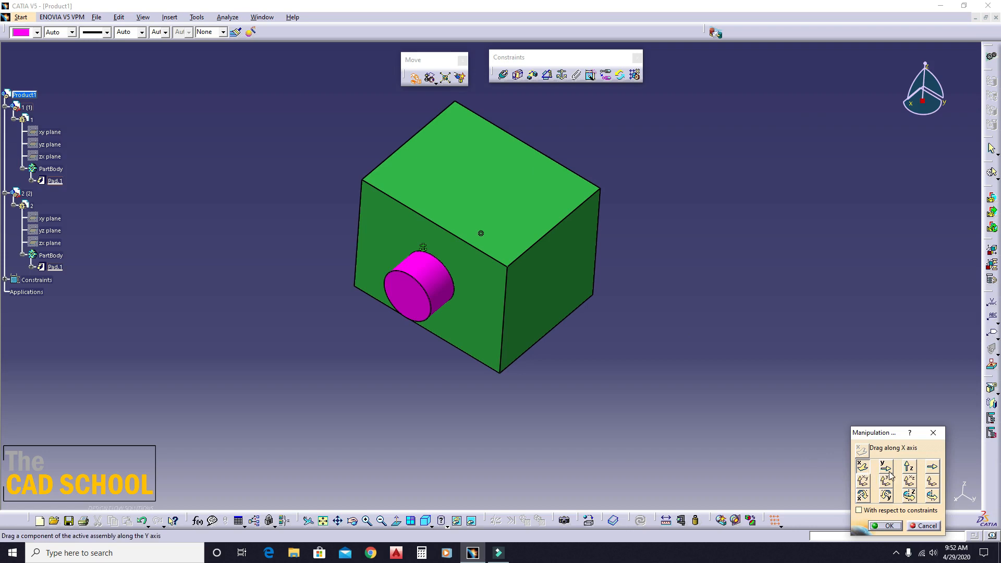
pyautogui.moveTo(424, 271); pyautogui.dragTo(693, 360)
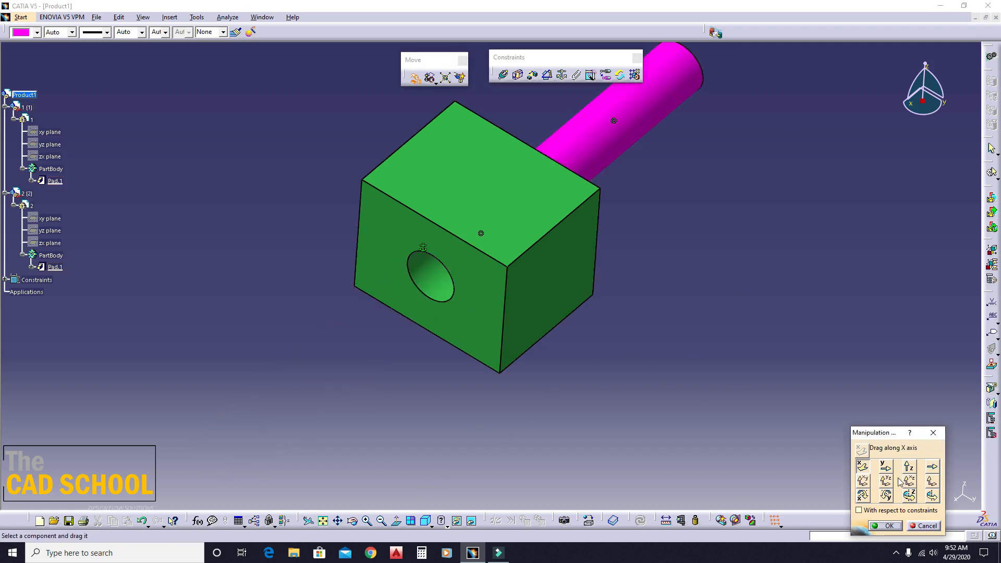
pyautogui.moveTo(619, 149); pyautogui.dragTo(749, 192)
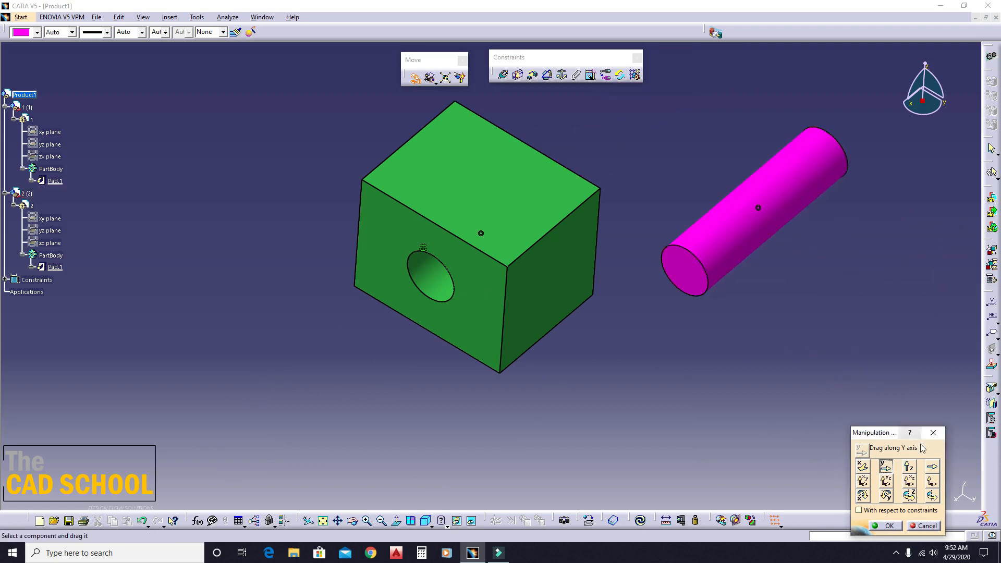
pyautogui.click(907, 469)
pyautogui.moveTo(722, 258); pyautogui.dragTo(707, 68)
# Step: Move the shaft along a custom axis defined by the upper front edge of the block
pyautogui.moveTo(756, 187); pyautogui.dragTo(606, 169, button='middle')
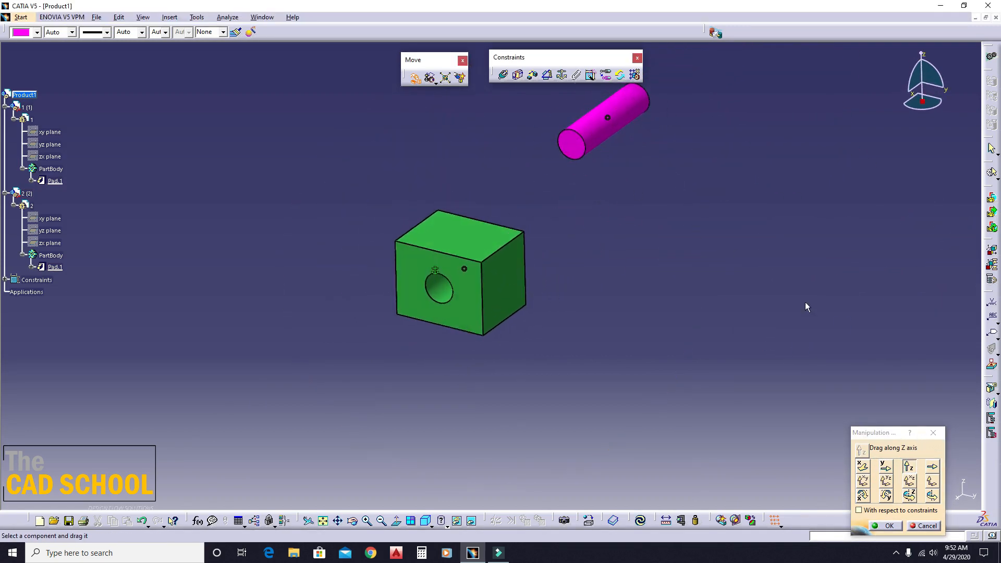
pyautogui.click(933, 467)
pyautogui.click(444, 254)
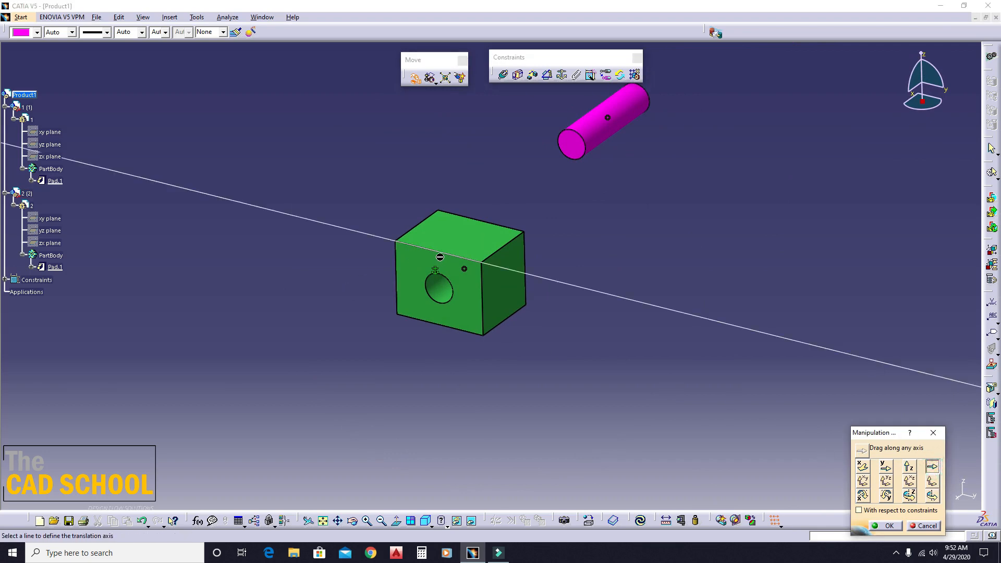
pyautogui.moveTo(585, 134); pyautogui.dragTo(614, 154)
# Step: Rotate the shaft around the X axis and around the Z axis
pyautogui.click(863, 481)
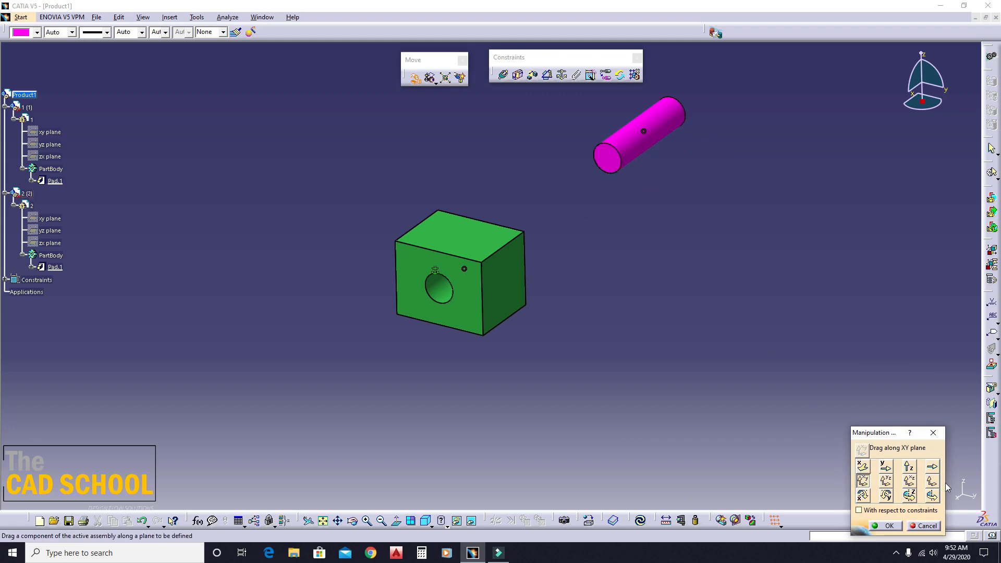
pyautogui.click(862, 495)
pyautogui.moveTo(666, 152); pyautogui.dragTo(758, 315)
pyautogui.click(885, 496)
pyautogui.click(908, 493)
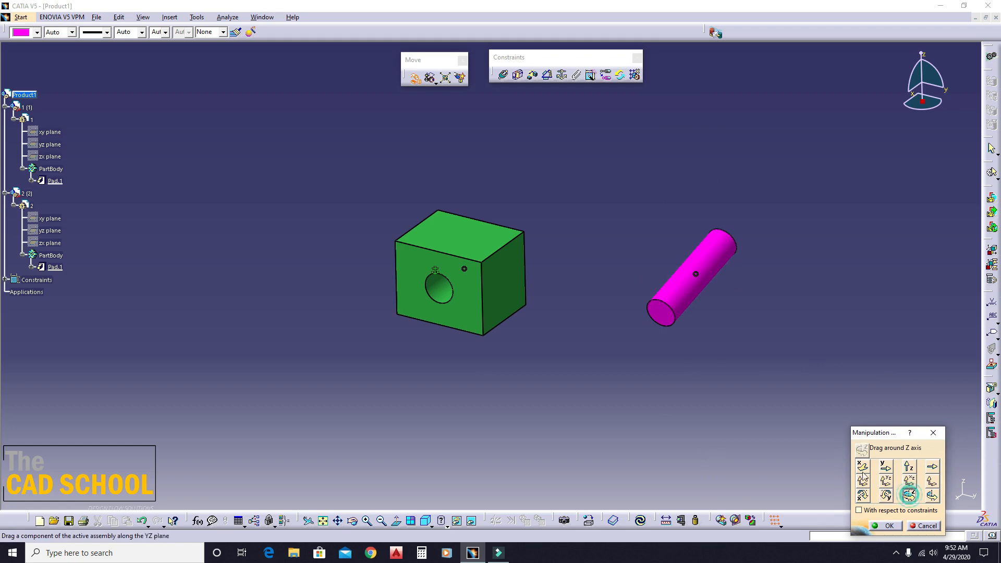
pyautogui.moveTo(677, 290); pyautogui.dragTo(691, 358)
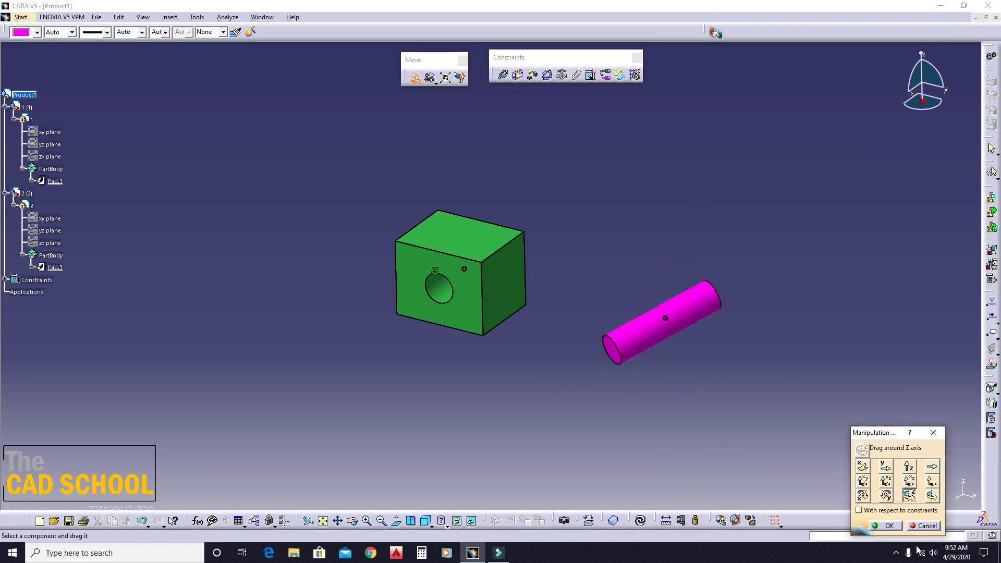
# Step: Rotate the shaft around the block's vertical front edge as a custom axis and accept the manipulation
pyautogui.click(932, 495)
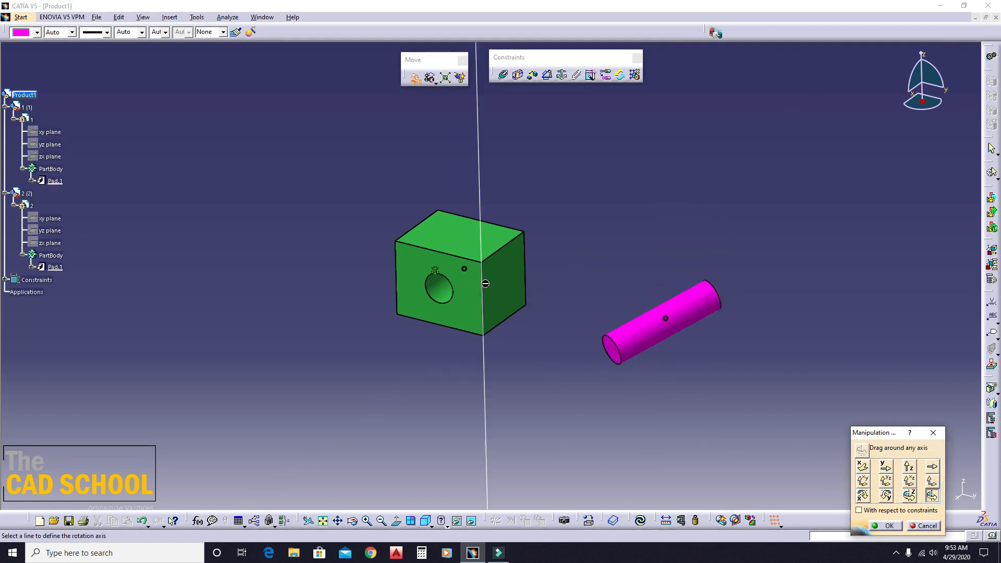
pyautogui.click(479, 284)
pyautogui.moveTo(685, 307); pyautogui.dragTo(652, 336)
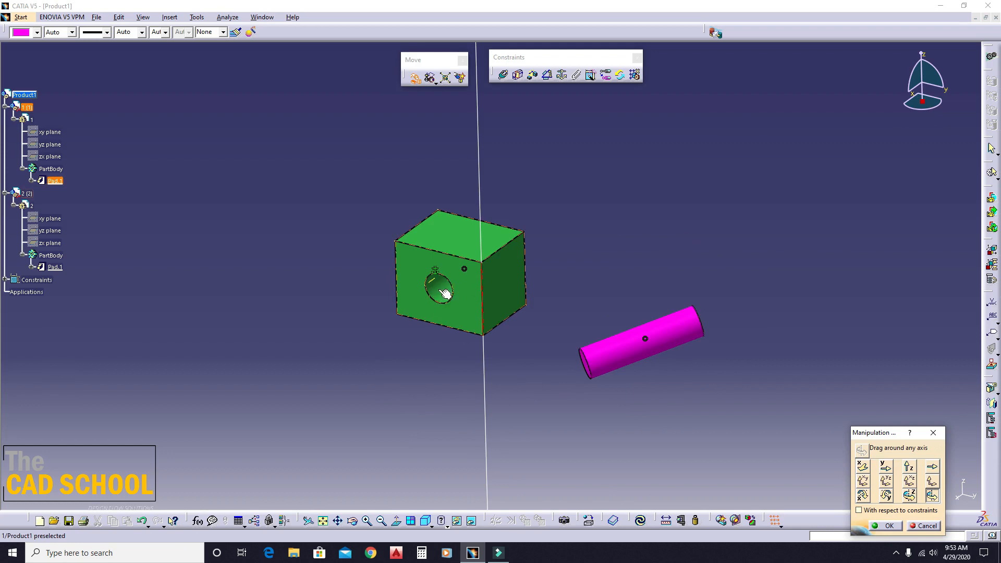
pyautogui.click(891, 530)
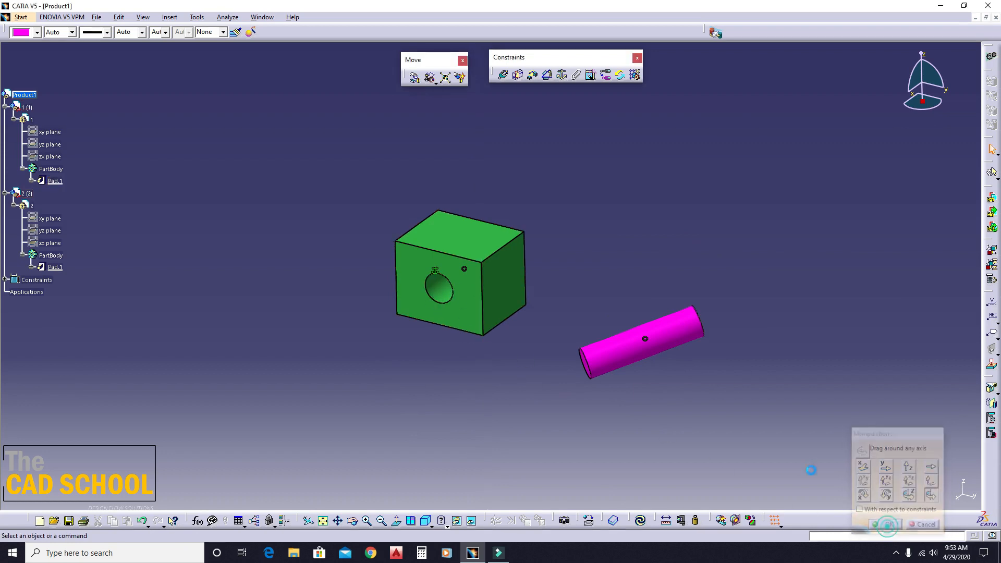
# Step: Highlight the coincidence constraint between block and shaft, and update the assembly to realign the shaft with the hole
pyautogui.moveTo(364, 226); pyautogui.dragTo(401, 361, button='middle')
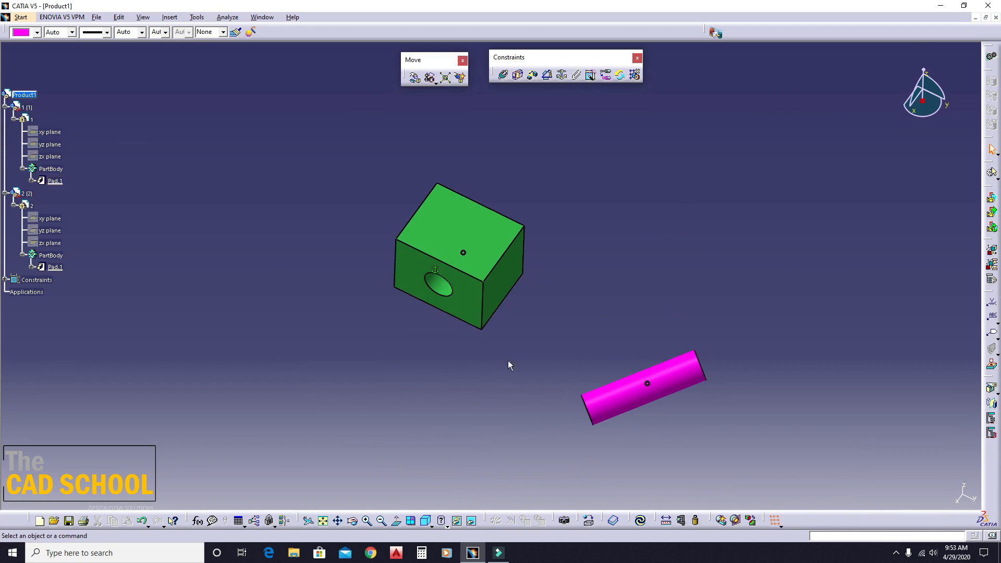
pyautogui.moveTo(722, 415)
pyautogui.mouseDown(button='middle')
pyautogui.moveTo(735, 337)
pyautogui.moveTo(572, 293)
pyautogui.moveTo(576, 305)
pyautogui.mouseUp(button='middle')
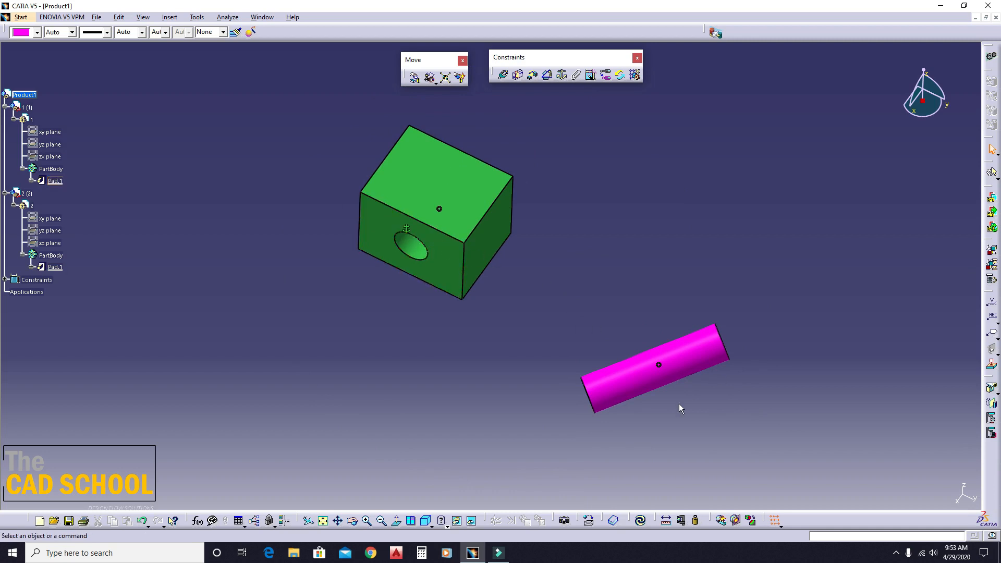
pyautogui.click(659, 366)
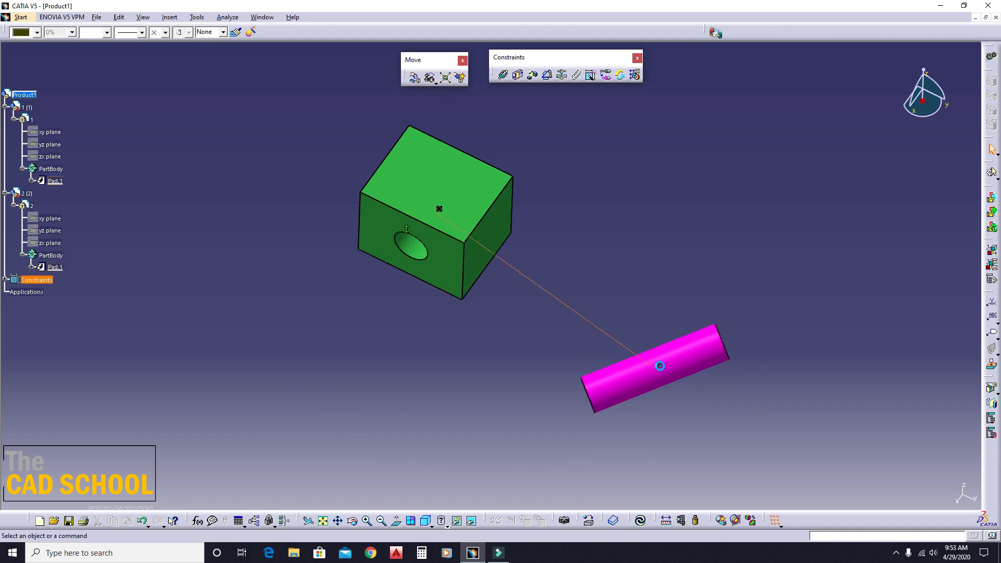
pyautogui.click(648, 294)
pyautogui.moveTo(677, 383)
pyautogui.keyDown('ctrl'); pyautogui.mouseDown(button='middle')
pyautogui.moveTo(695, 360)
pyautogui.moveTo(706, 308)
pyautogui.moveTo(669, 405)
pyautogui.mouseUp(button='middle'); pyautogui.keyUp('ctrl')
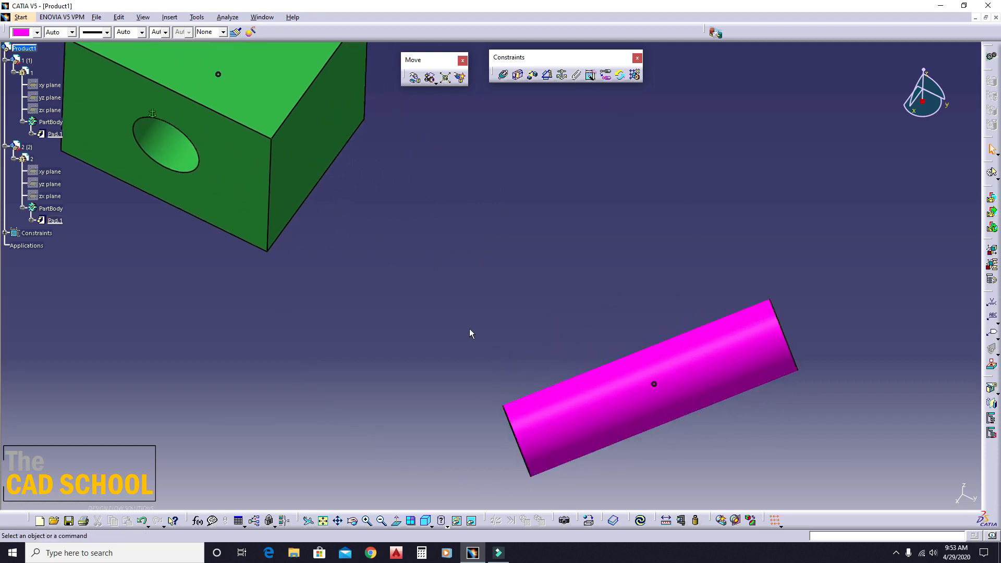
pyautogui.moveTo(541, 267); pyautogui.dragTo(626, 433, button='middle')
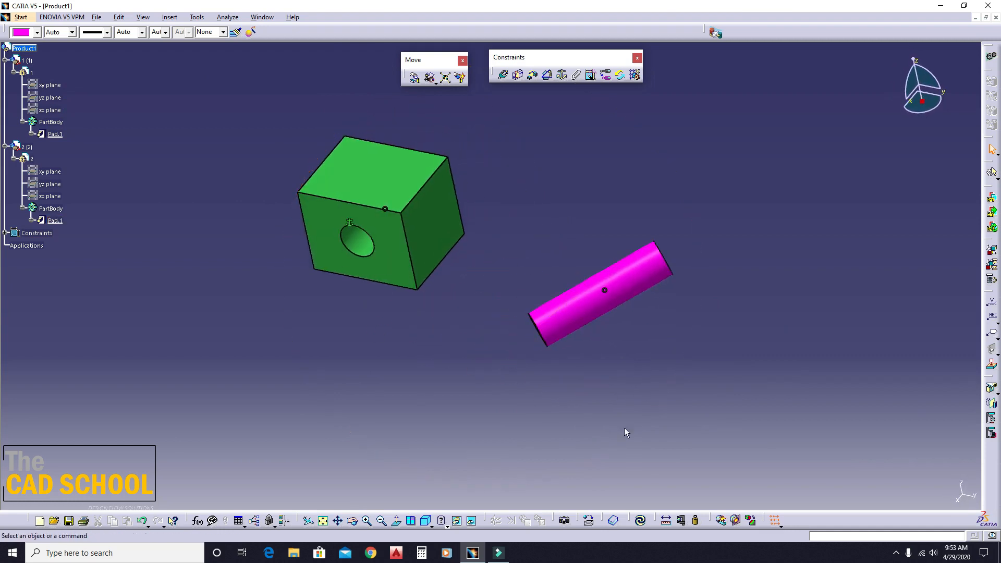
pyautogui.click(642, 524)
# Step: Create a contact constraint between the shaft's front end face and the block's front face around the hole
pyautogui.moveTo(573, 302); pyautogui.dragTo(541, 228, button='middle')
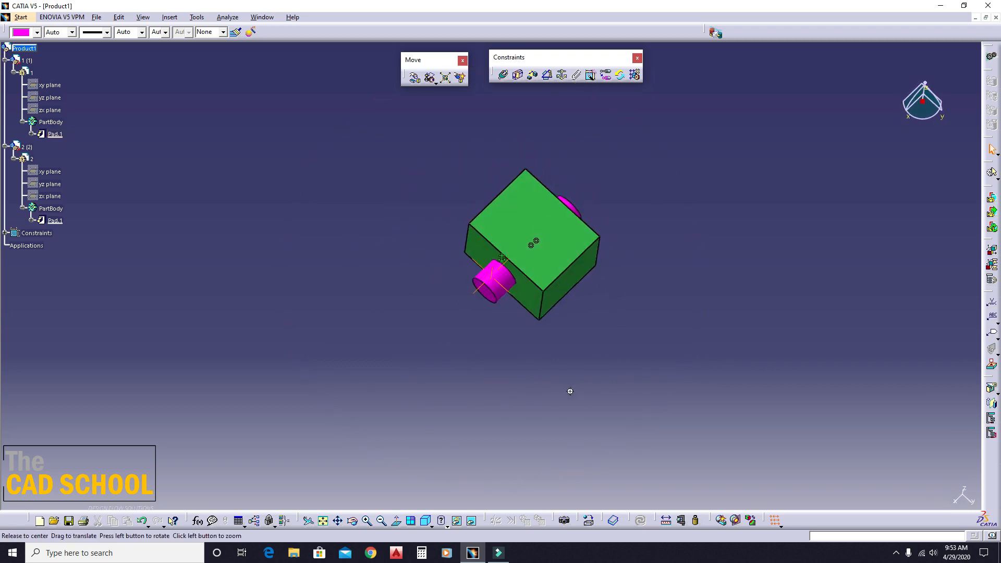
pyautogui.moveTo(568, 393); pyautogui.dragTo(553, 258, button='middle')
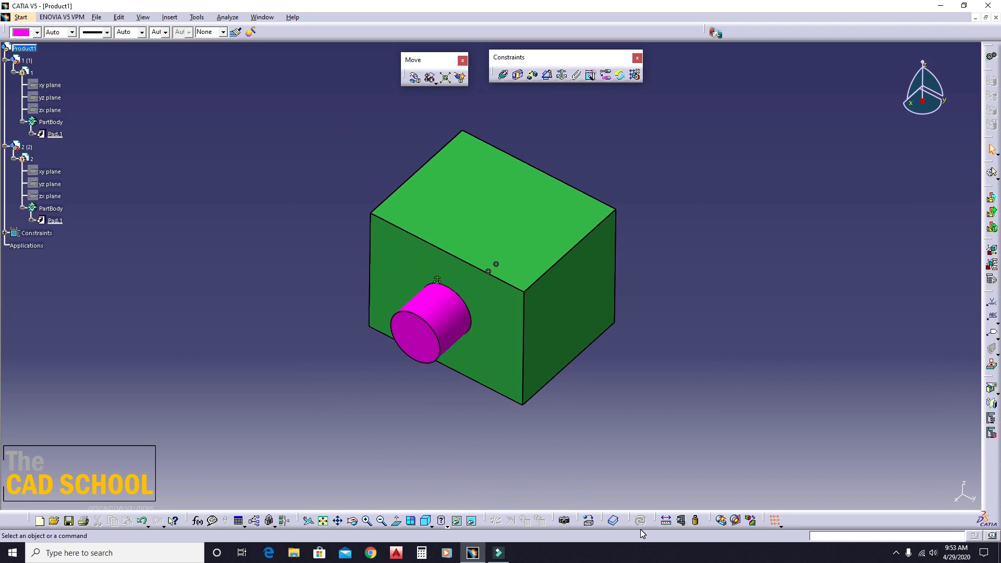
pyautogui.moveTo(608, 335); pyautogui.dragTo(537, 371, button='middle')
pyautogui.moveTo(525, 301); pyautogui.dragTo(520, 313, button='middle')
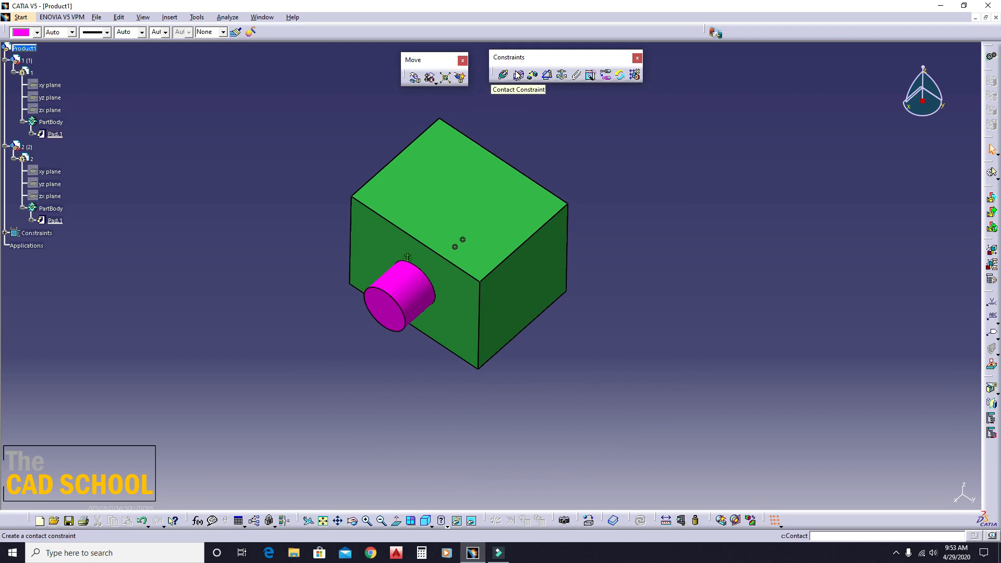
pyautogui.moveTo(577, 289); pyautogui.dragTo(476, 371, button='middle')
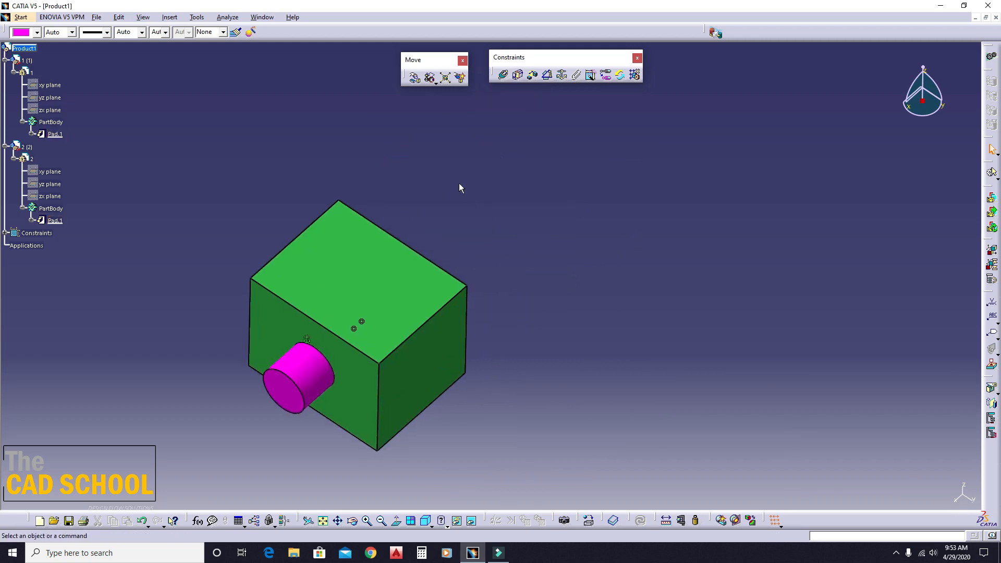
pyautogui.click(416, 80)
pyautogui.click(518, 74)
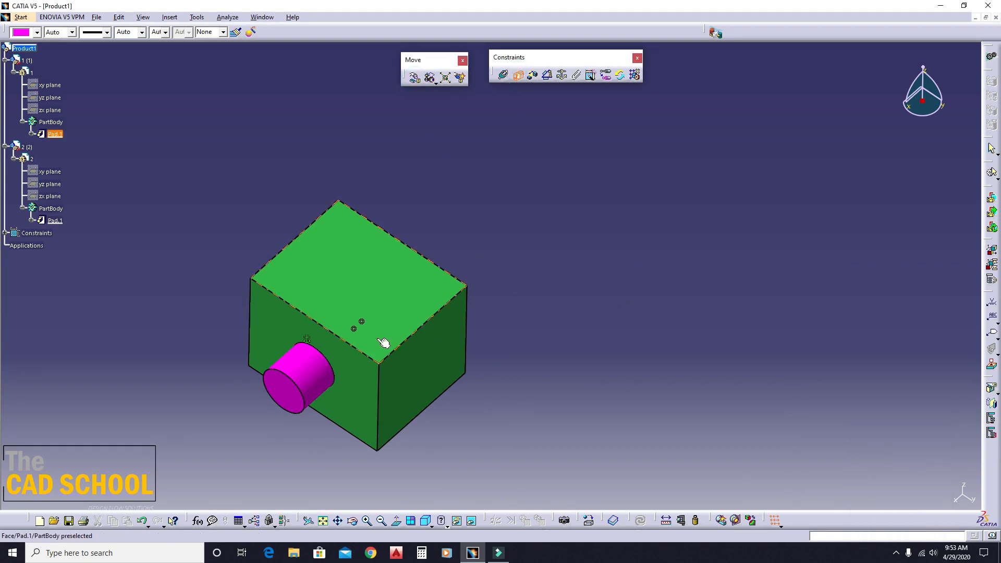
pyautogui.moveTo(383, 342); pyautogui.dragTo(586, 225, button='middle')
pyautogui.click(489, 282)
pyautogui.click(559, 288)
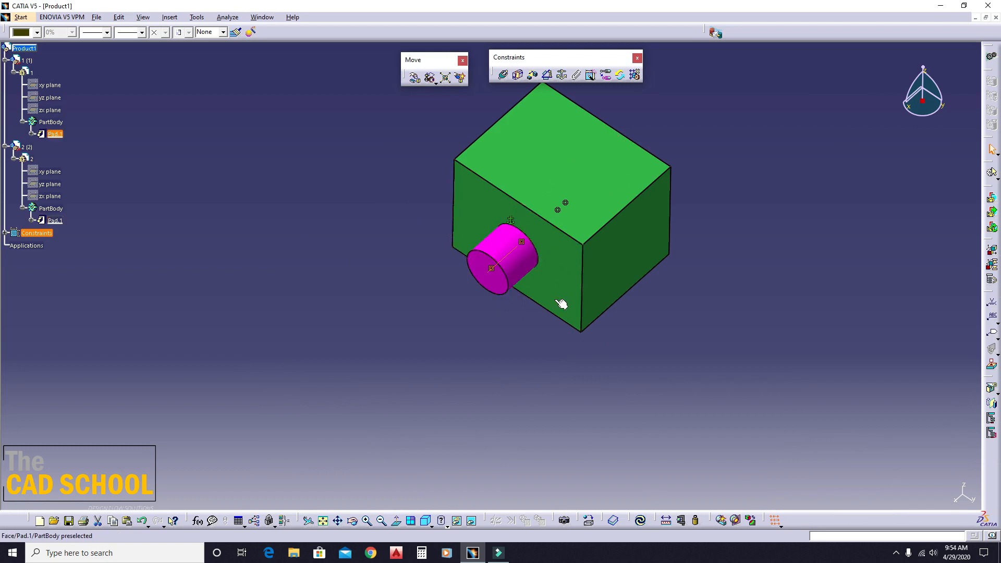
# Step: Update the assembly to apply the contact constraint, inspect the shaft against the block's front face, and undo the contact
pyautogui.click(640, 519)
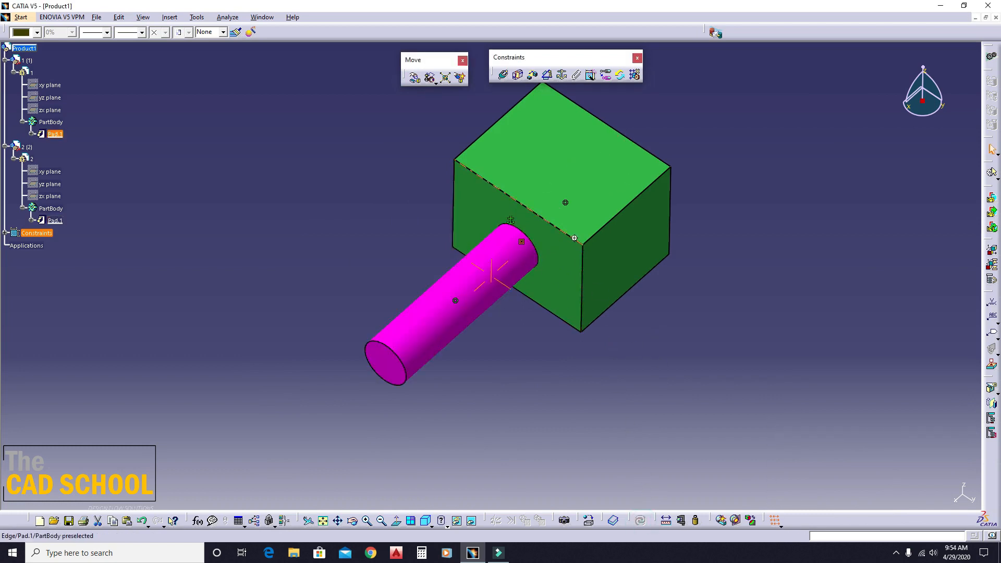
pyautogui.moveTo(459, 297); pyautogui.dragTo(547, 218, button='middle')
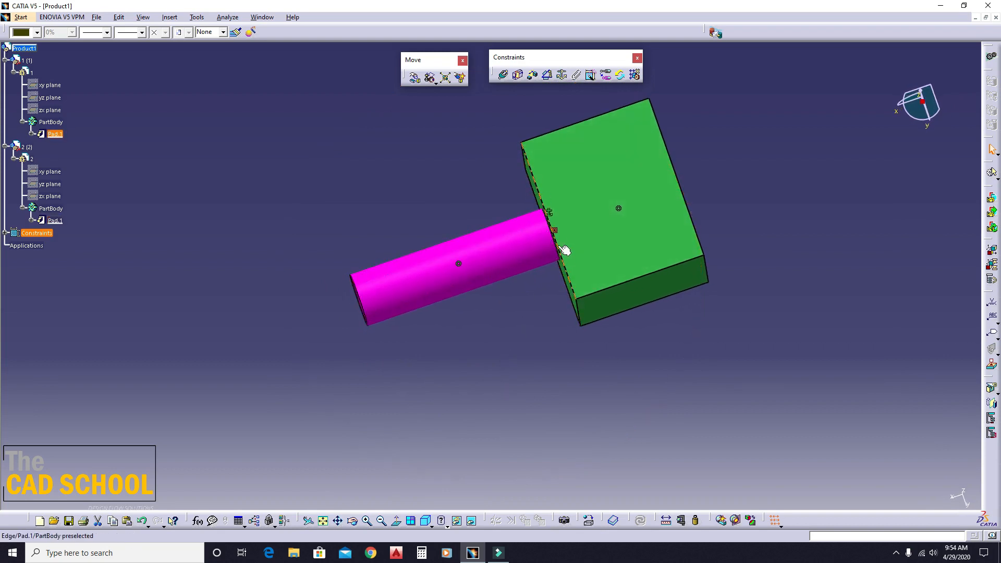
pyautogui.moveTo(518, 274); pyautogui.dragTo(536, 297, button='middle')
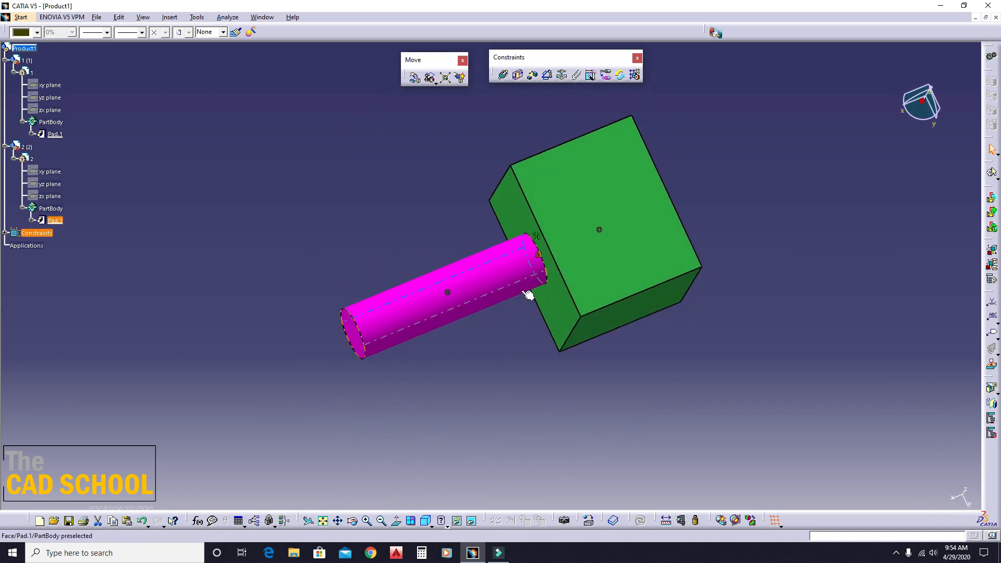
pyautogui.hotkey('ctrl', 'z')
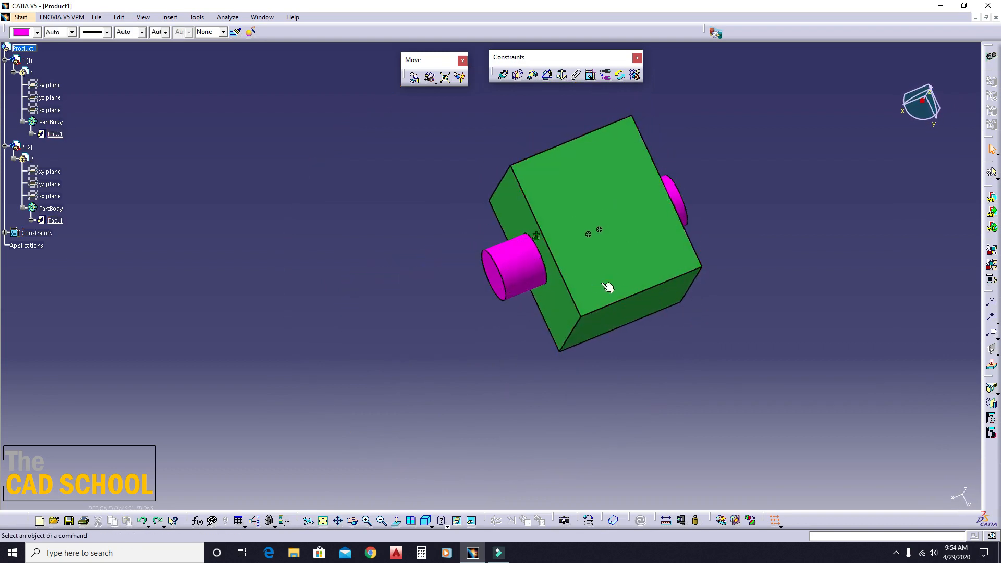
# Step: Create an offset constraint of -25 mm between the shaft's front end face and the block's front face, and update the assembly
pyautogui.click(532, 76)
pyautogui.moveTo(634, 290); pyautogui.dragTo(599, 292, button='middle')
pyautogui.click(487, 291)
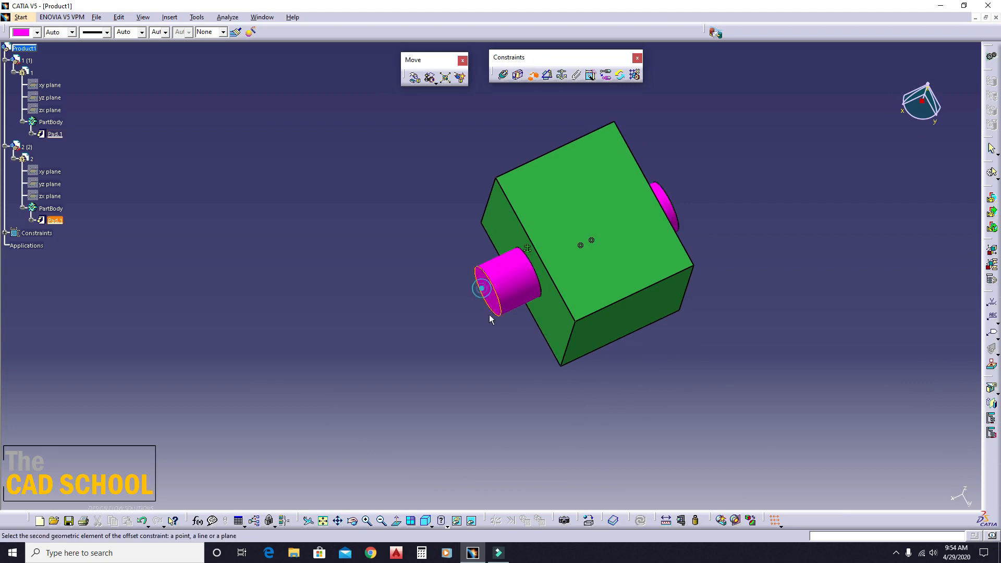
pyautogui.click(546, 317)
pyautogui.moveTo(697, 324); pyautogui.dragTo(534, 277, button='middle')
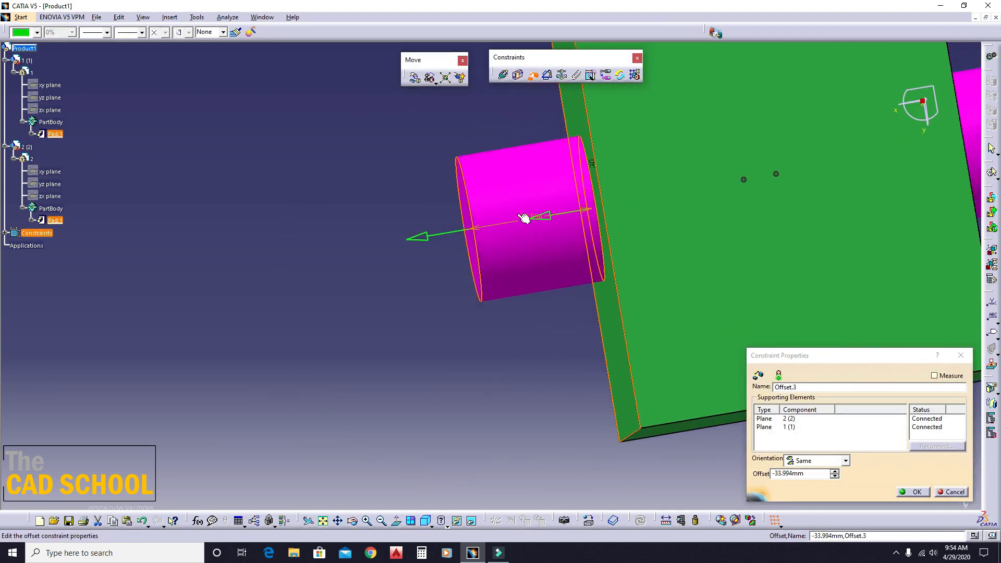
pyautogui.click(820, 479)
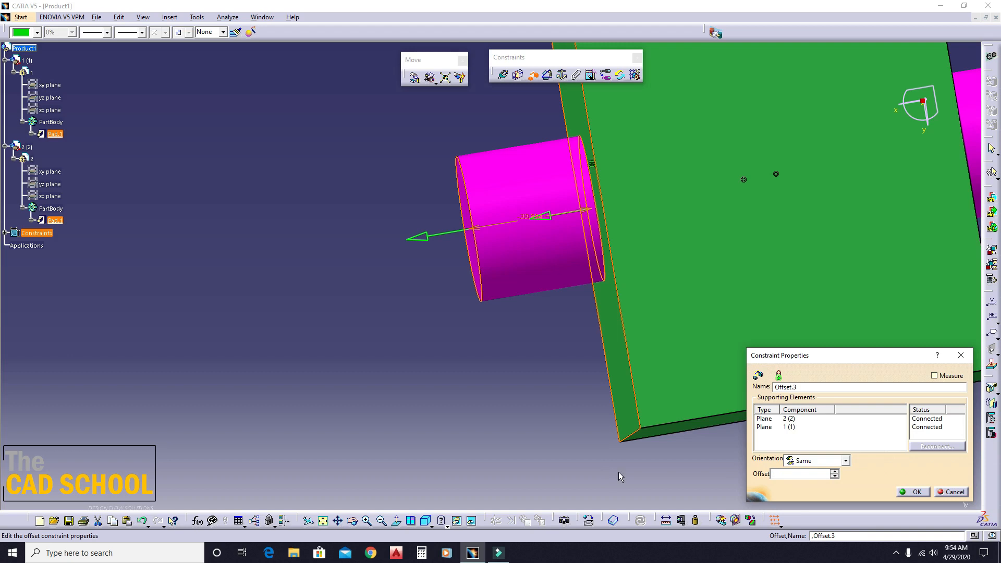
pyautogui.write('5mm')
pyautogui.press('Return')
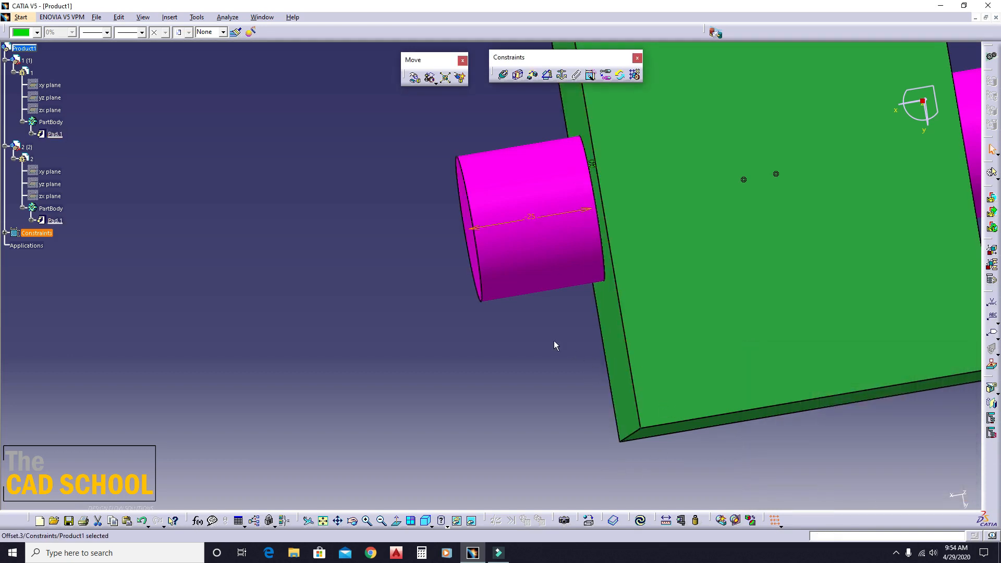
pyautogui.moveTo(556, 344); pyautogui.dragTo(651, 484, button='middle')
pyautogui.click(640, 521)
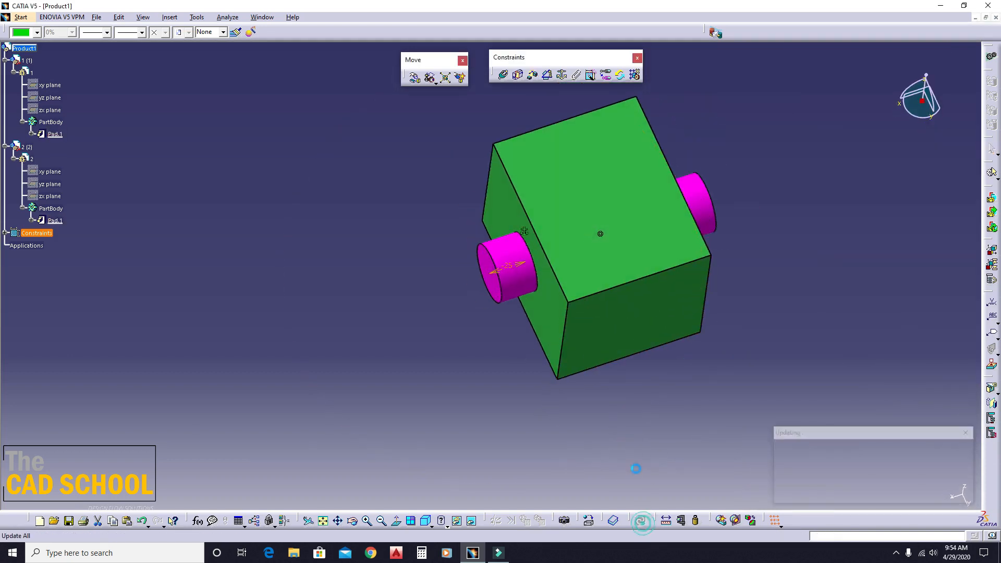
# Step: Undo the assembly update and the offset constraint
pyautogui.moveTo(581, 234); pyautogui.dragTo(509, 336, button='middle')
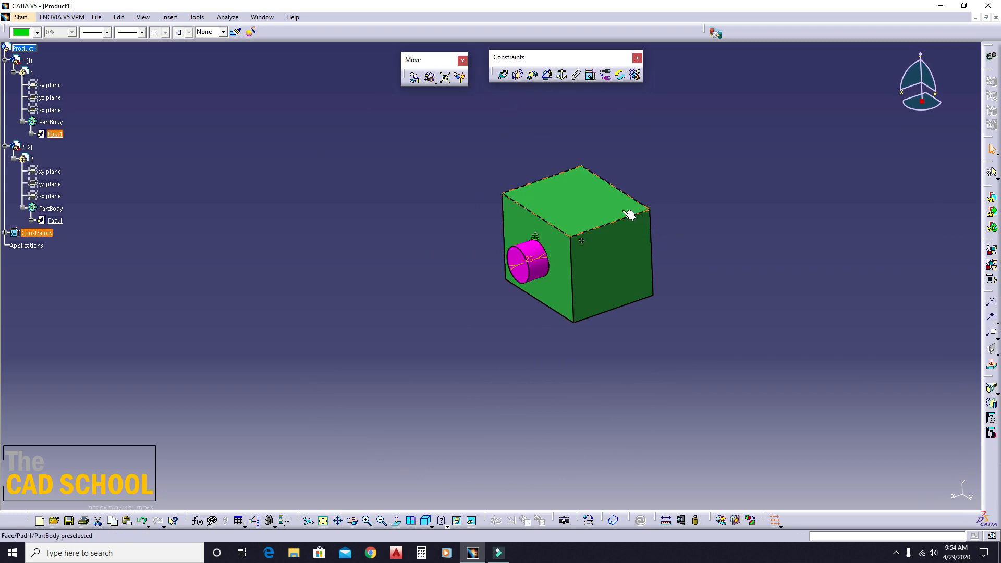
pyautogui.hotkey('ctrl', 'z')
pyautogui.hotkey('ctrl', 'z')
# Step: Manipulate the shaft out of the hole around the block's vertical front edge, and delete the coincidence constraint
pyautogui.moveTo(545, 291); pyautogui.dragTo(479, 352, button='middle')
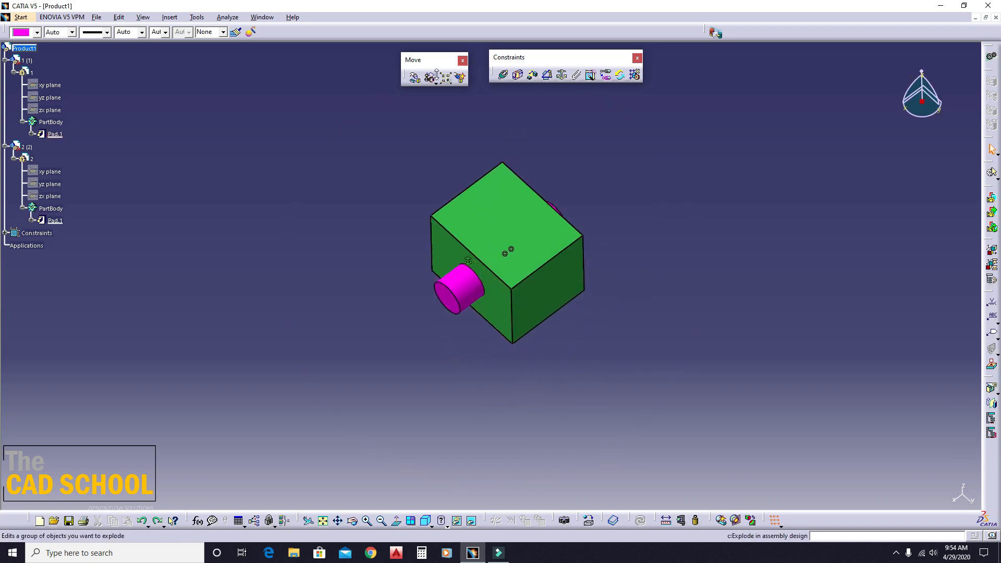
pyautogui.click(415, 77)
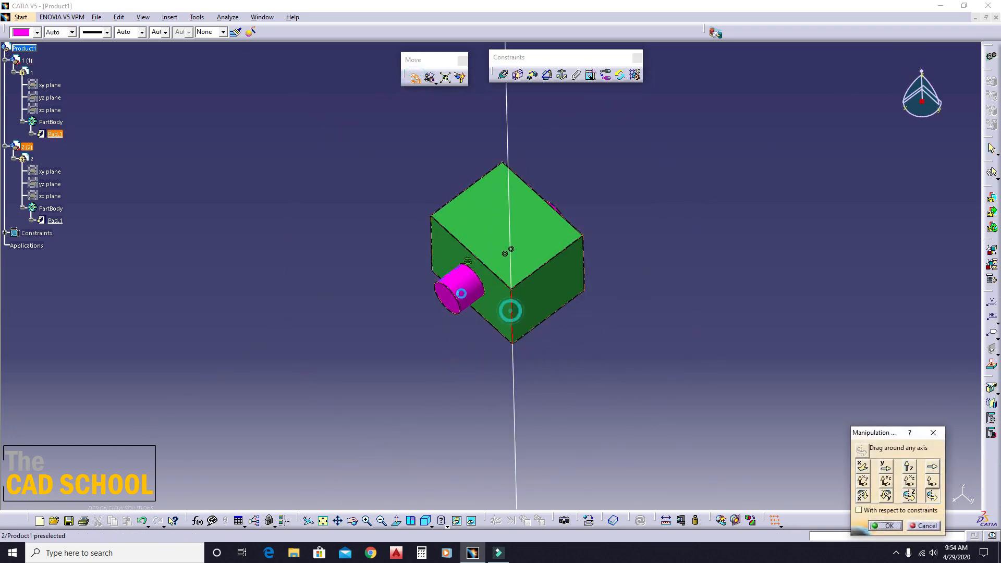
pyautogui.moveTo(461, 294); pyautogui.dragTo(540, 368)
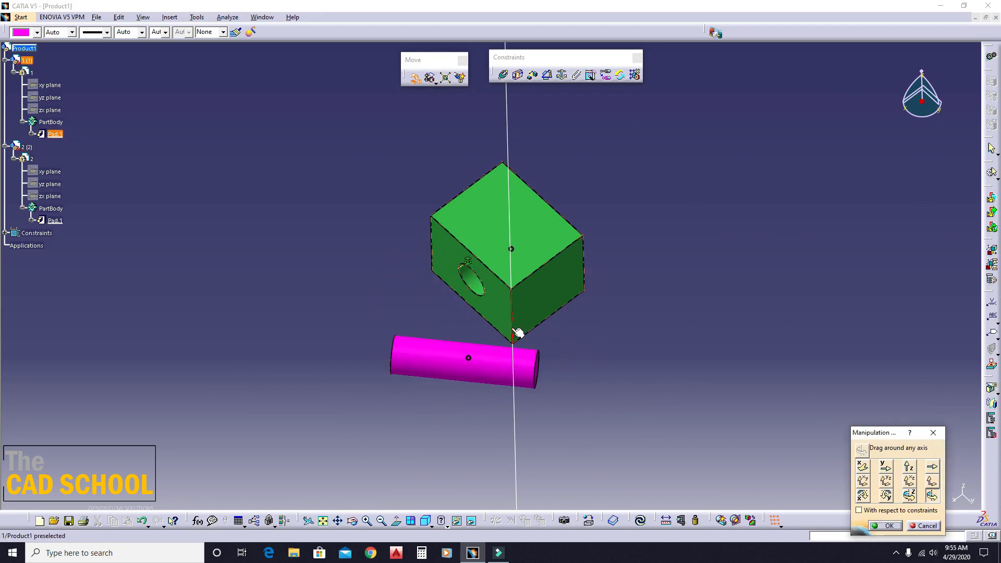
pyautogui.click(885, 526)
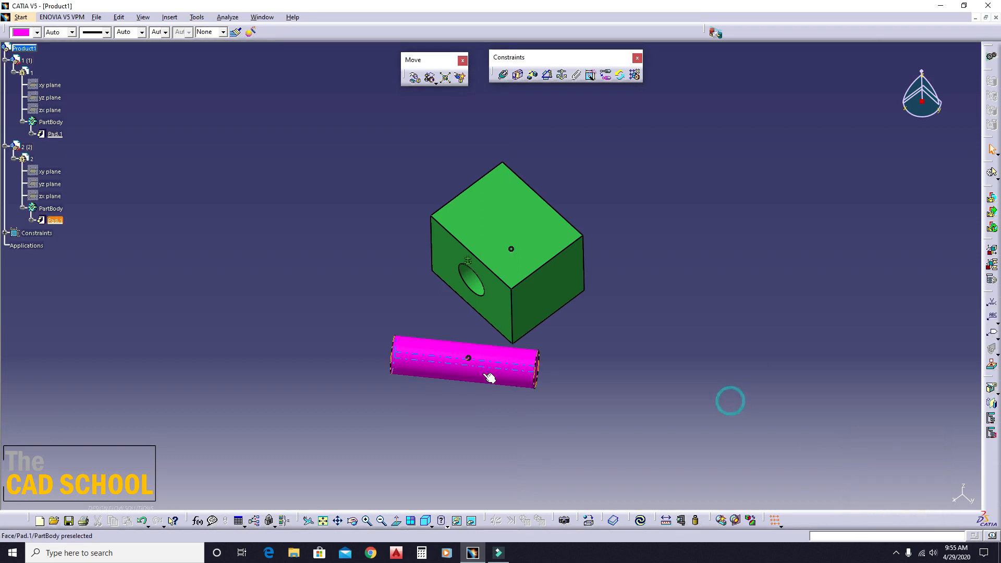
pyautogui.click(469, 357)
pyautogui.click(711, 410)
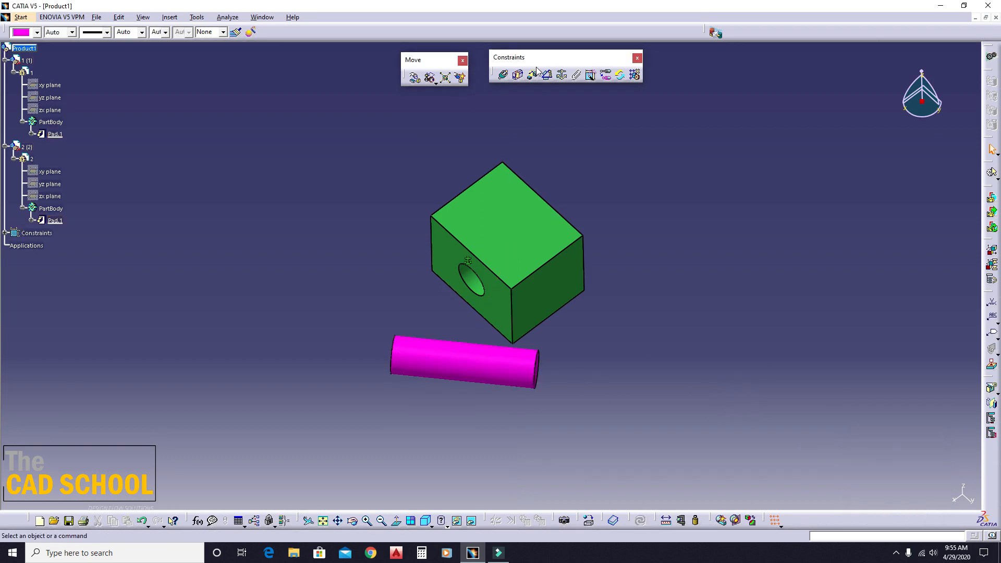
pyautogui.click(549, 75)
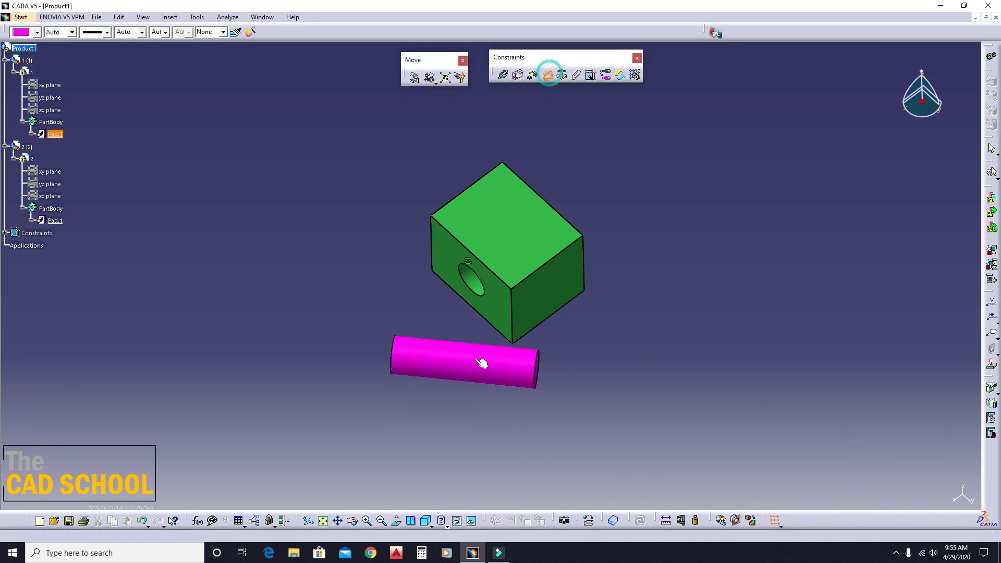
pyautogui.click(445, 370)
pyautogui.click(500, 301)
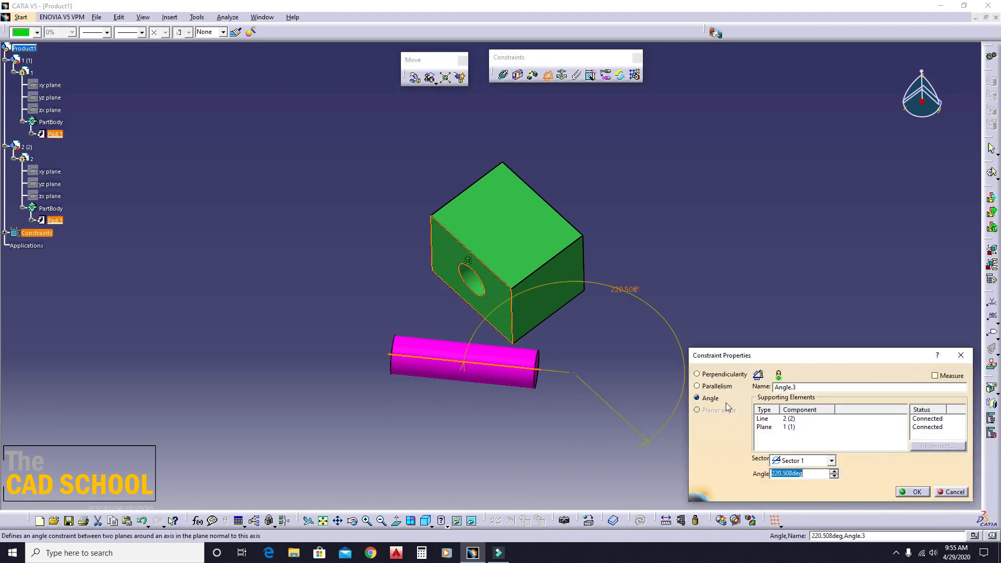
pyautogui.moveTo(632, 313); pyautogui.dragTo(610, 399, button='middle')
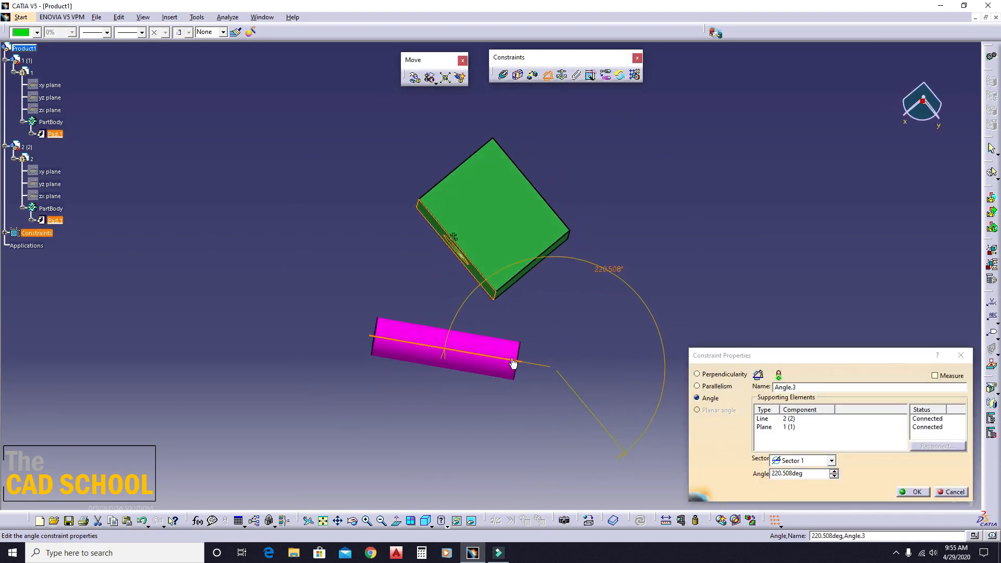
pyautogui.click(826, 473)
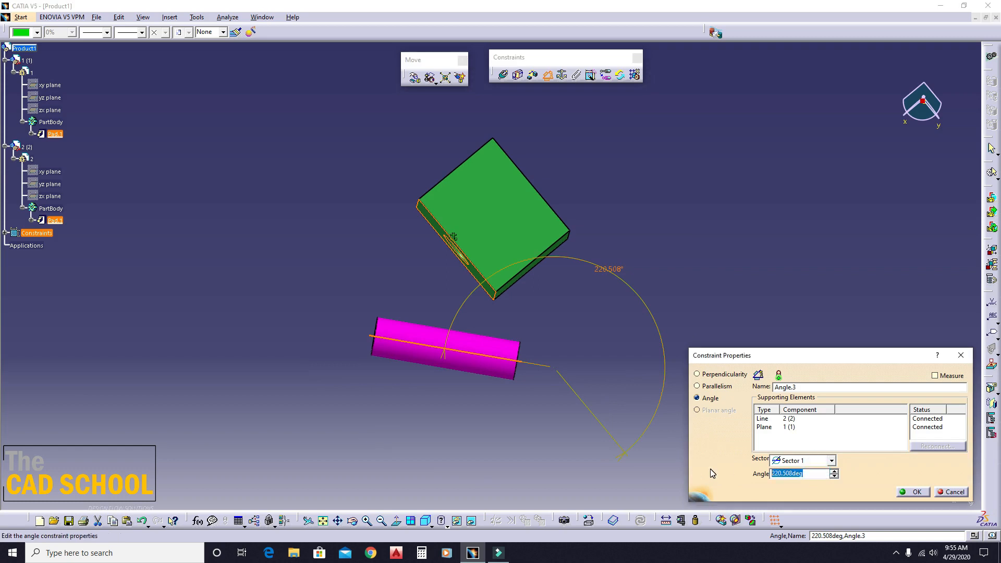
pyautogui.click(960, 354)
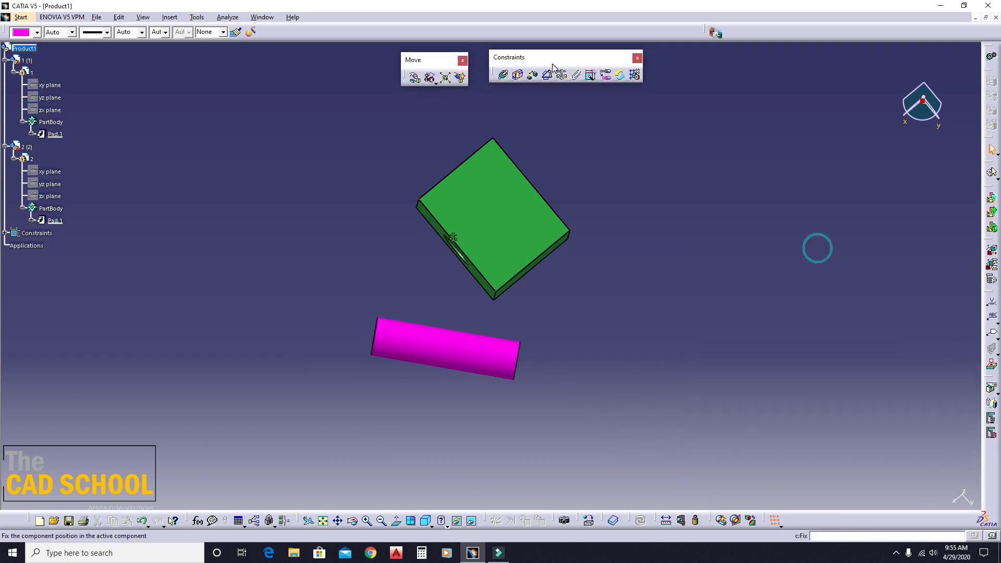
# Step: Create a 120-degree angle constraint between the shaft's axis and the block's side face without the hole
pyautogui.moveTo(540, 314); pyautogui.dragTo(472, 185, button='middle')
pyautogui.click(464, 349)
pyautogui.click(545, 290)
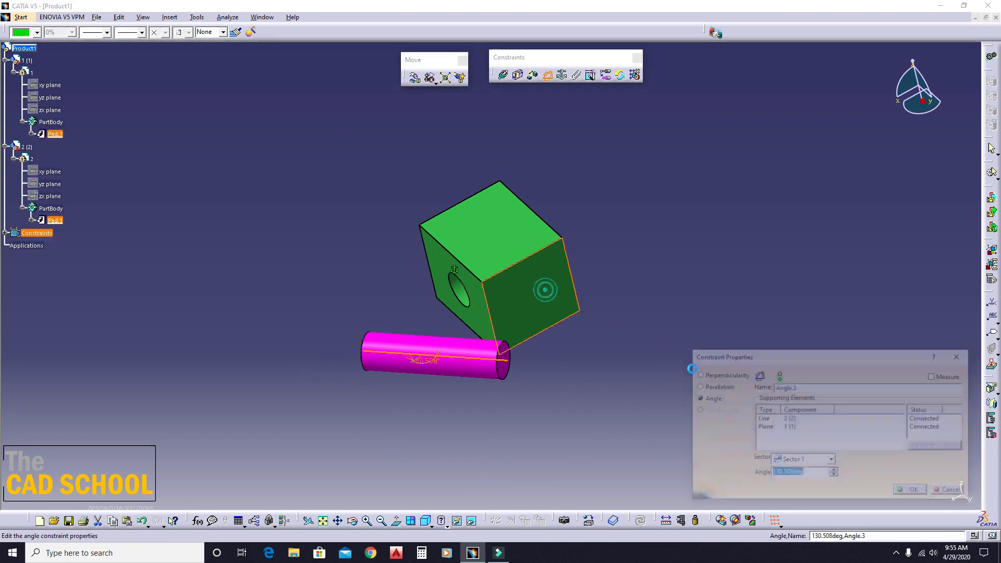
pyautogui.moveTo(540, 298); pyautogui.dragTo(599, 371, button='middle')
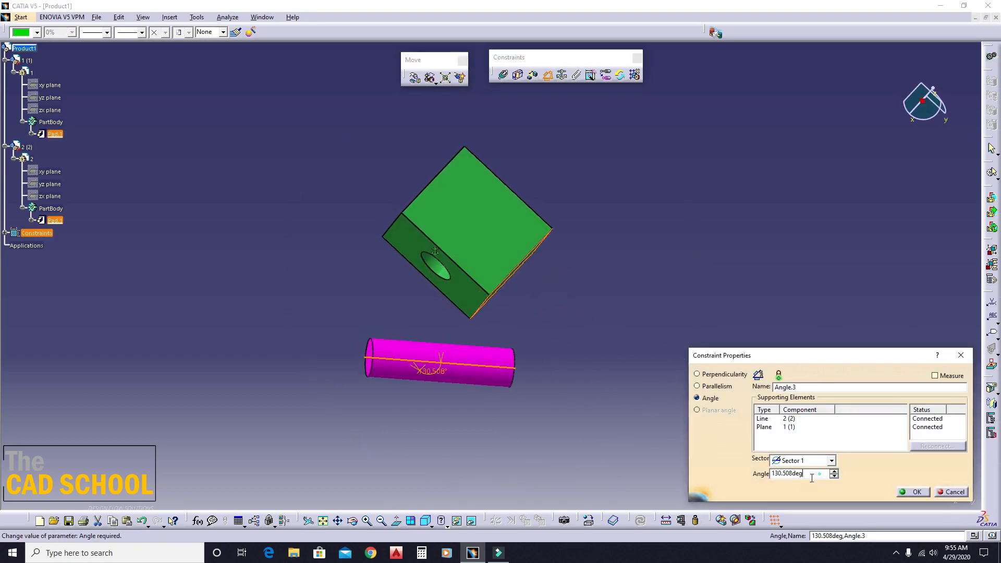
pyautogui.click(814, 473)
pyautogui.write('120')
pyautogui.press('Return')
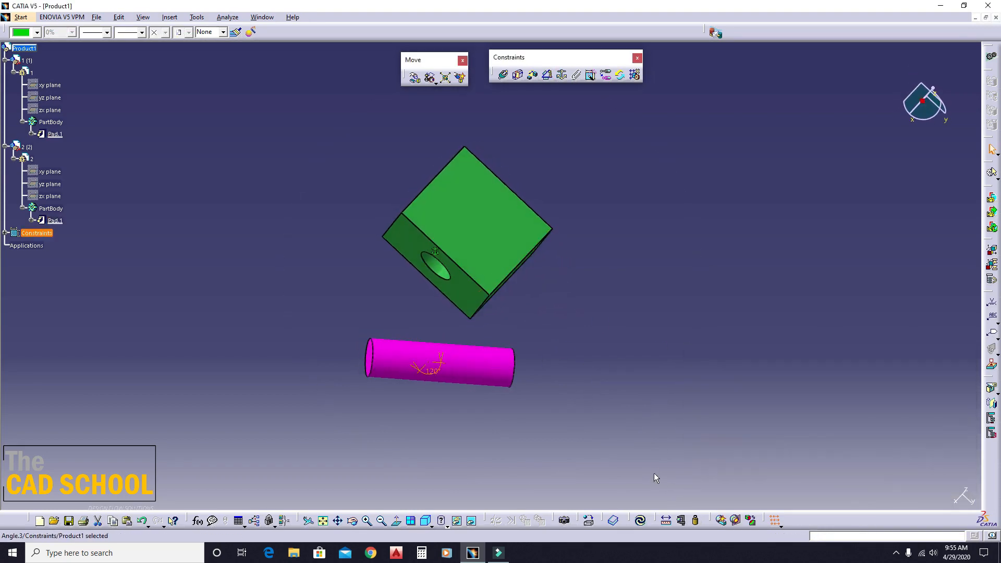
# Step: Set the angle constraint to 90 degrees and update the assembly
pyautogui.moveTo(587, 324); pyautogui.dragTo(542, 351, button='middle')
pyautogui.doubleClick(415, 379)
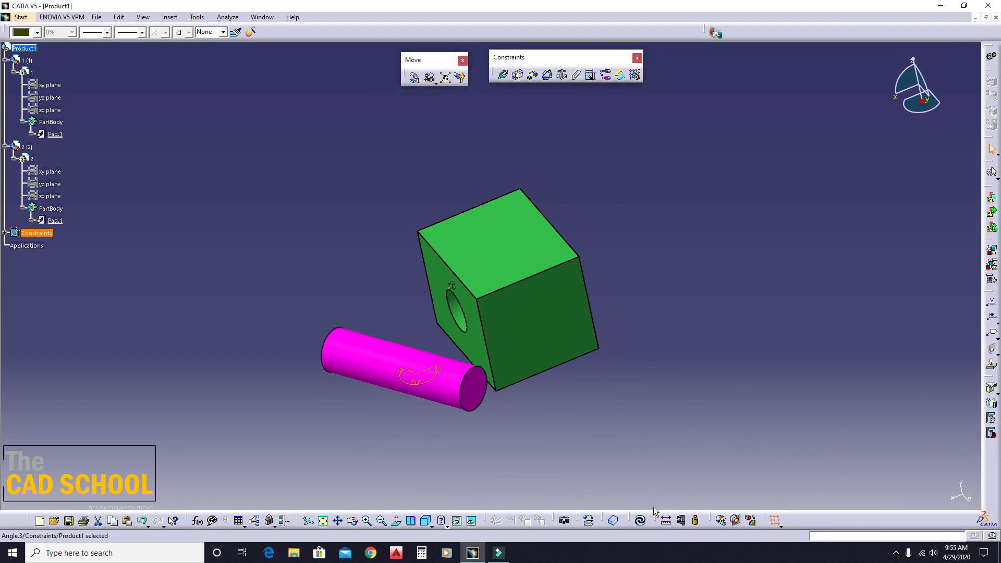
pyautogui.click(640, 525)
# Step: Set the angle constraint between shaft and block to 180 degrees and update the assembly
pyautogui.moveTo(501, 428); pyautogui.dragTo(539, 379, button='middle')
pyautogui.doubleClick(530, 382)
pyautogui.write('18')
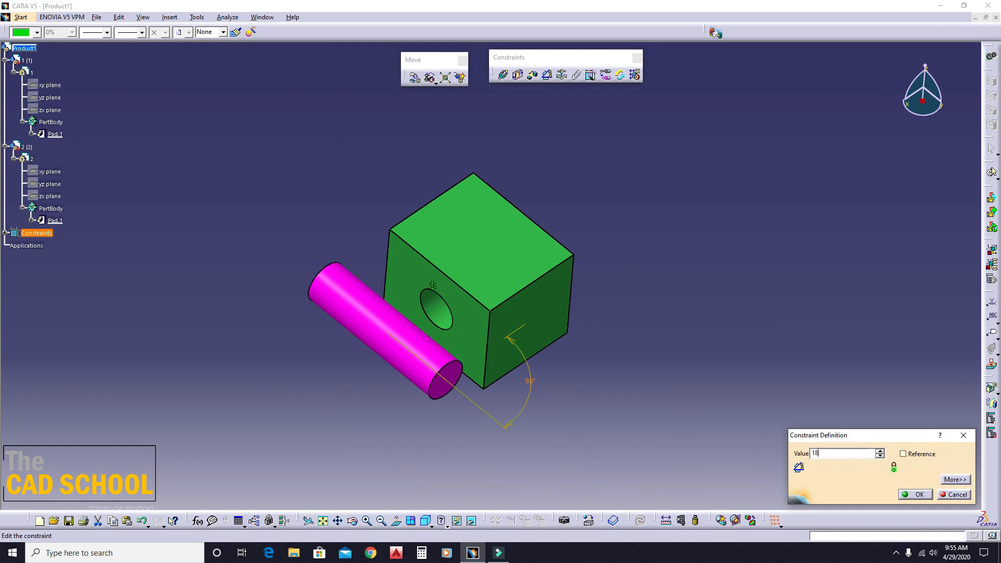
pyautogui.write('0')
pyautogui.press('Return')
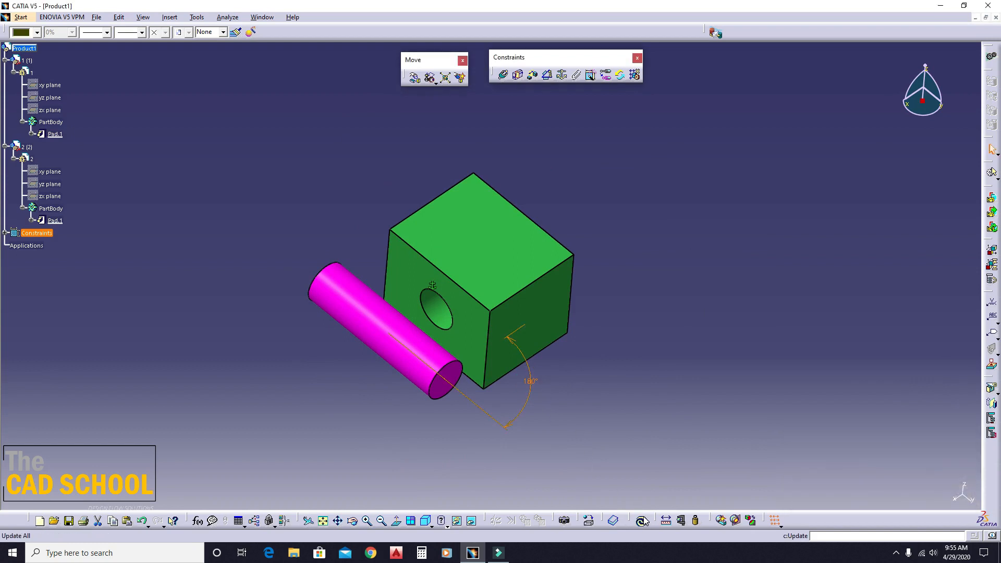
pyautogui.click(643, 520)
pyautogui.moveTo(655, 255); pyautogui.dragTo(612, 311, button='middle')
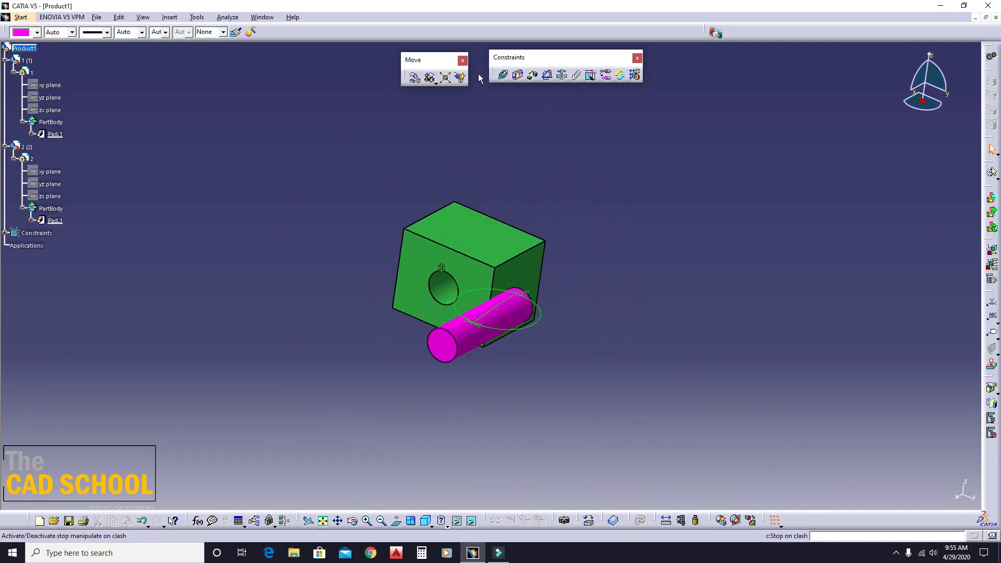
# Step: Undo the 180-degree angle change and its update, and leave nothing selected
pyautogui.moveTo(581, 233); pyautogui.dragTo(515, 271, button='middle')
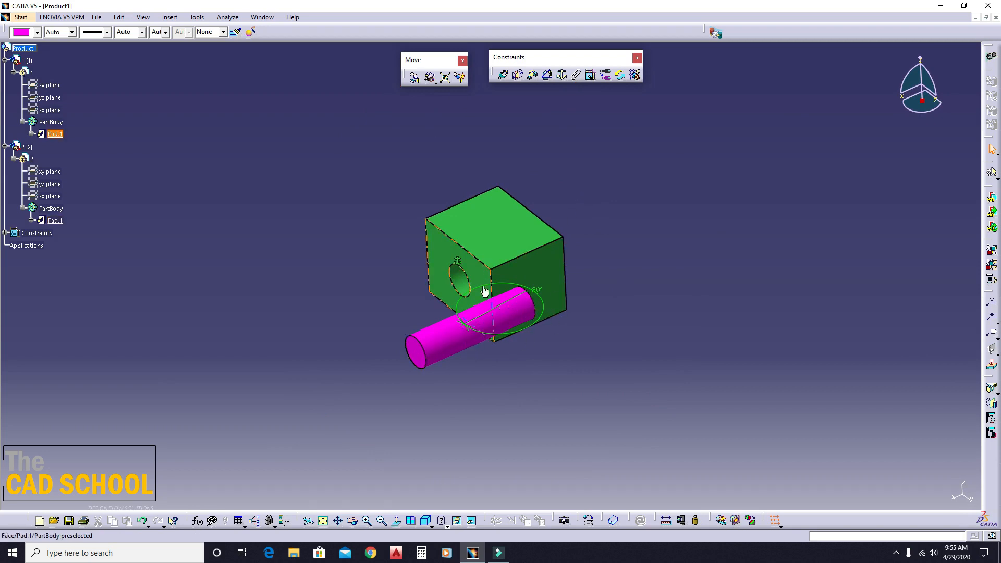
pyautogui.hotkey('ctrl', 'z')
pyautogui.moveTo(540, 232); pyautogui.dragTo(543, 266, button='middle')
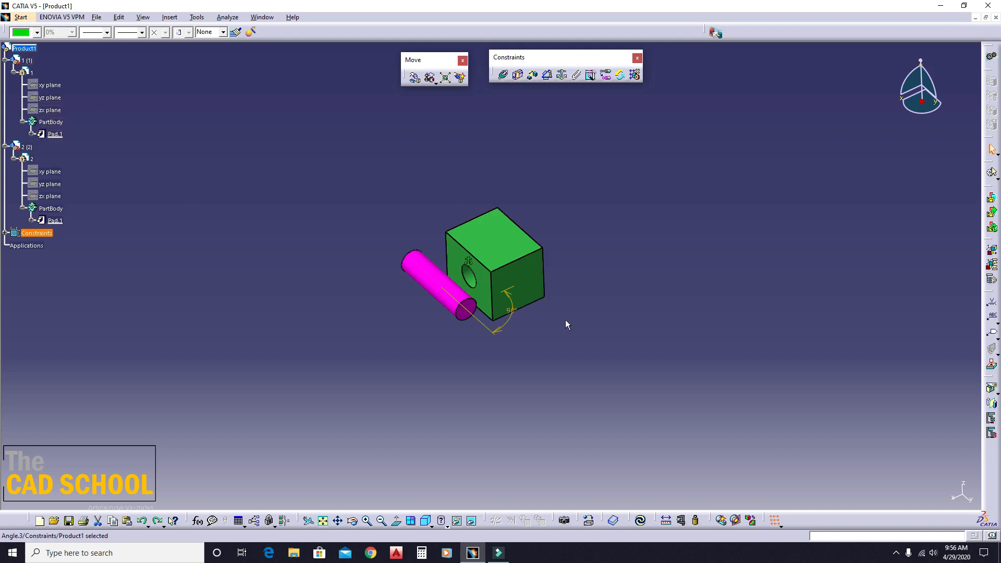
pyautogui.moveTo(568, 274); pyautogui.dragTo(568, 305, button='middle')
pyautogui.moveTo(304, 169); pyautogui.dragTo(676, 378)
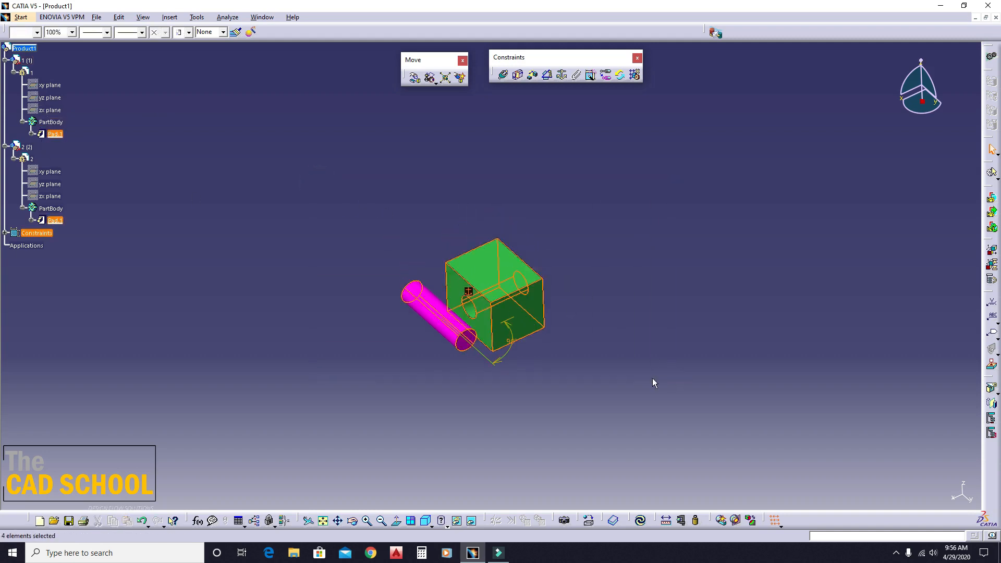
pyautogui.click(574, 193)
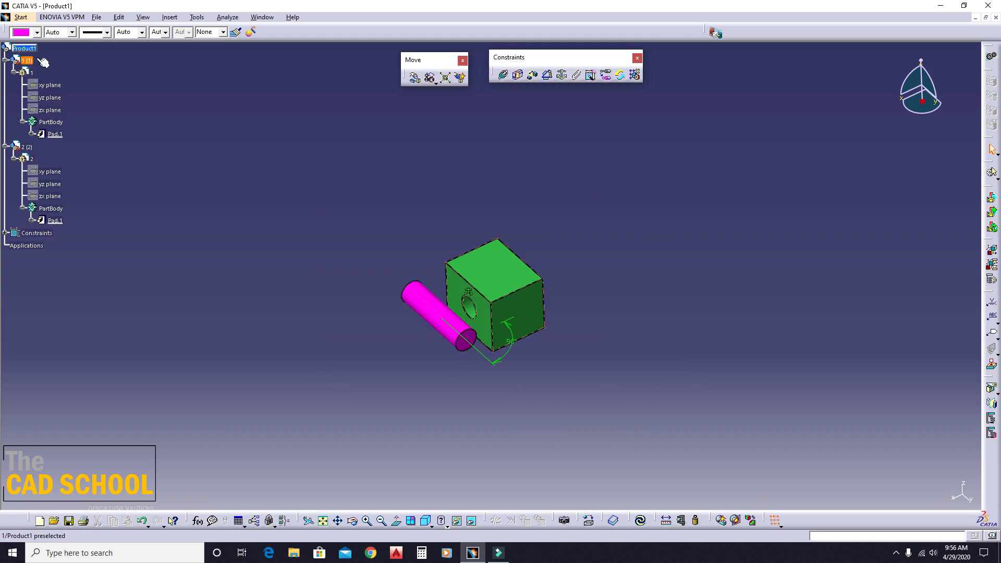
pyautogui.click(96, 19)
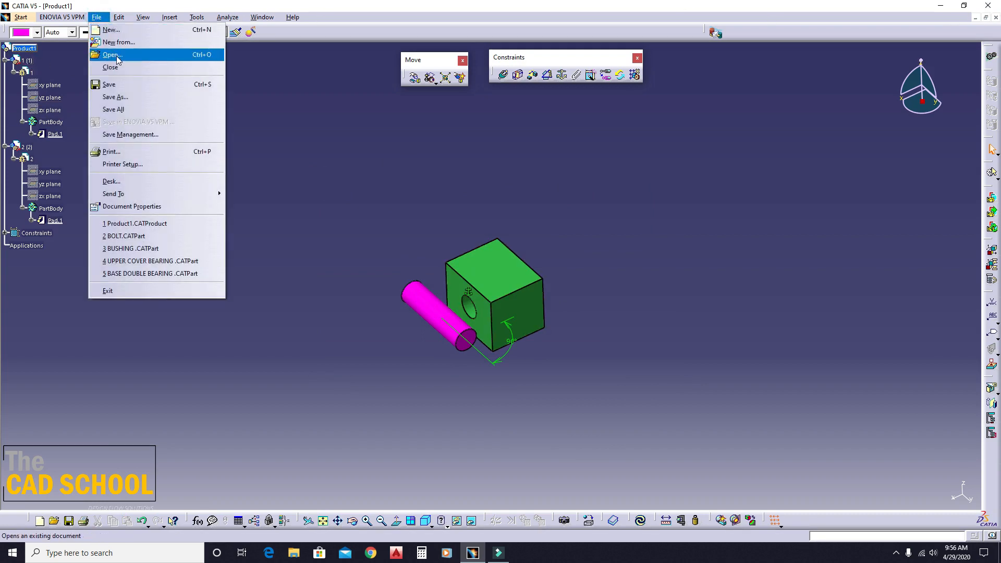
pyautogui.click(118, 58)
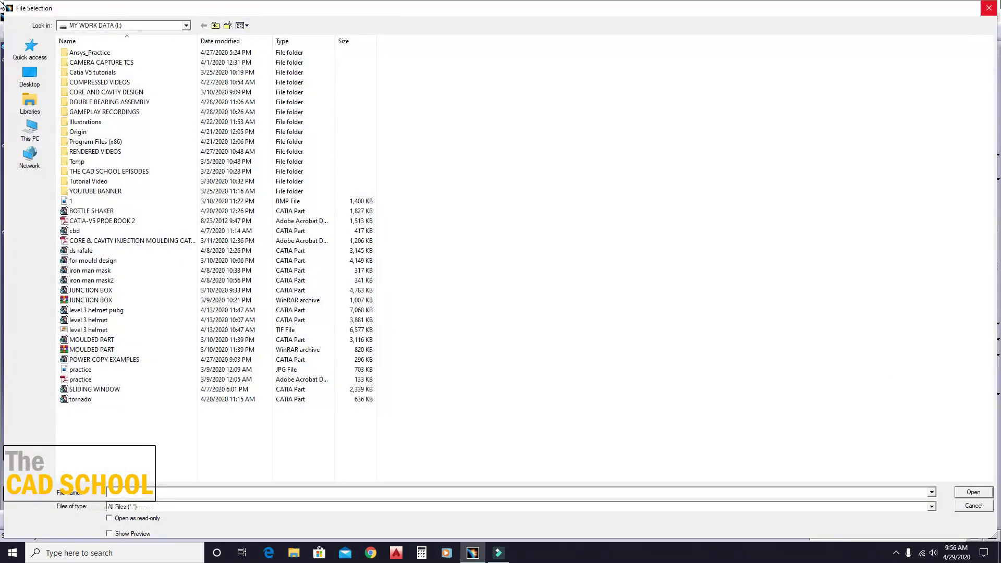
pyautogui.click(990, 8)
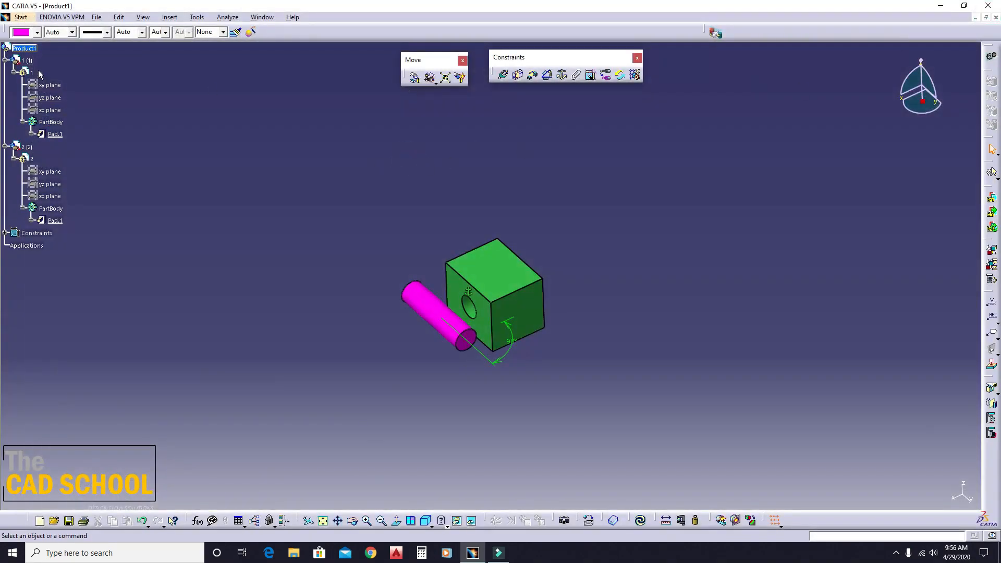
pyautogui.click(97, 17)
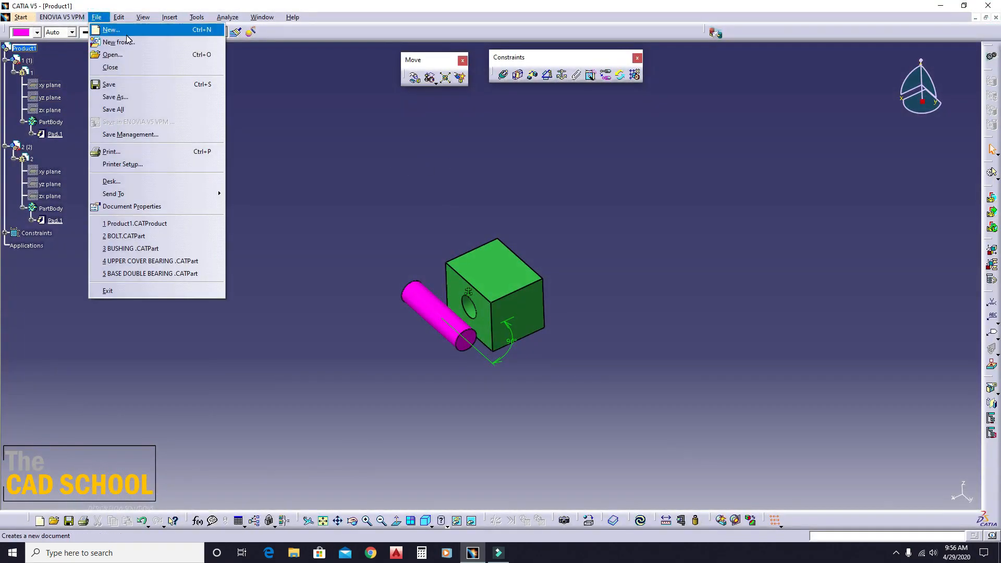
pyautogui.click(124, 31)
pyautogui.click(876, 454)
pyautogui.scroll(-3, 893, 438)
pyautogui.scroll(2, 893, 434)
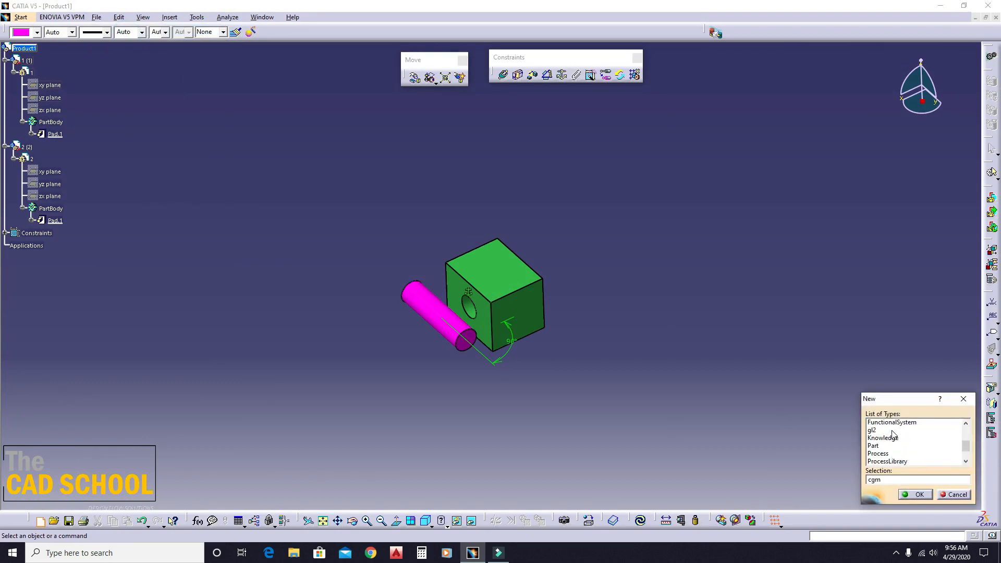
pyautogui.scroll(2, 893, 433)
pyautogui.scroll(-4, 891, 444)
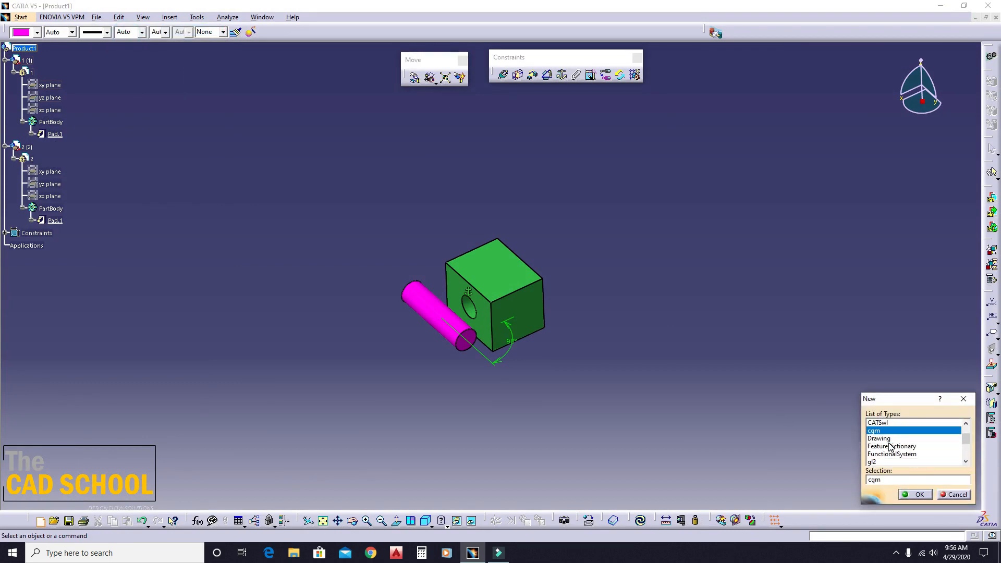
pyautogui.scroll(-1, 925, 450)
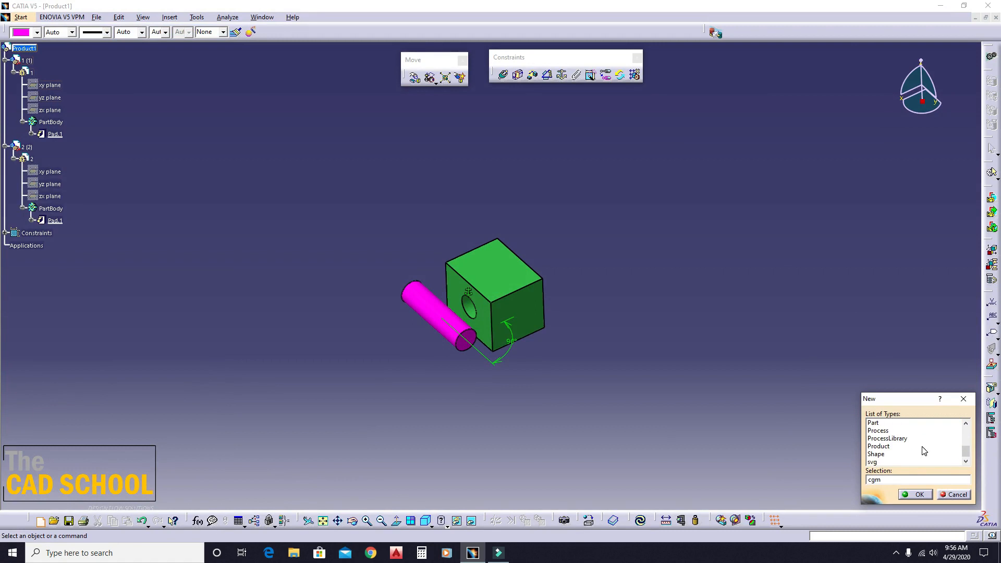
pyautogui.click(964, 400)
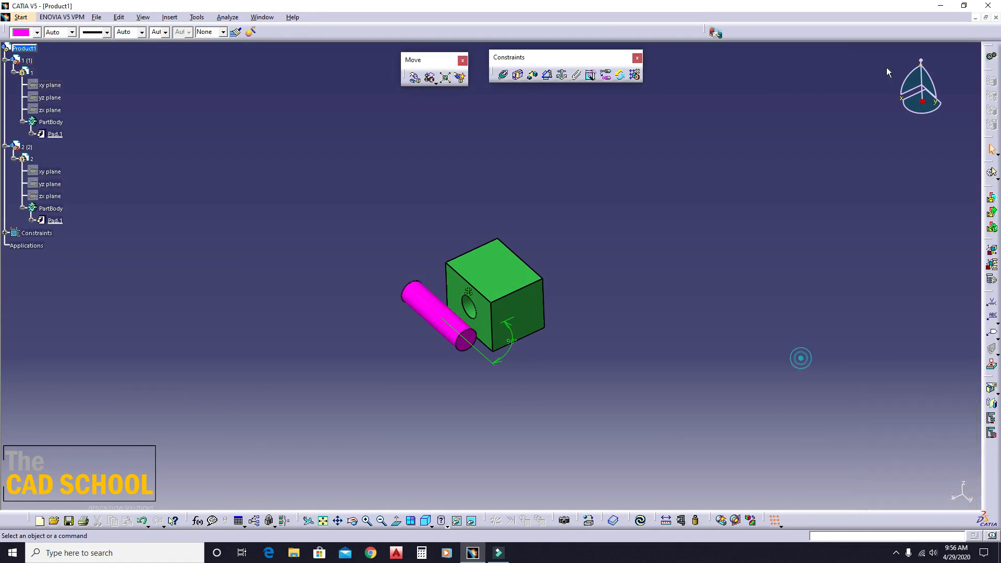
# Step: Close the block-and-shaft product and start a new empty product in the Assembly Design workbench
pyautogui.click(996, 17)
pyautogui.click(532, 296)
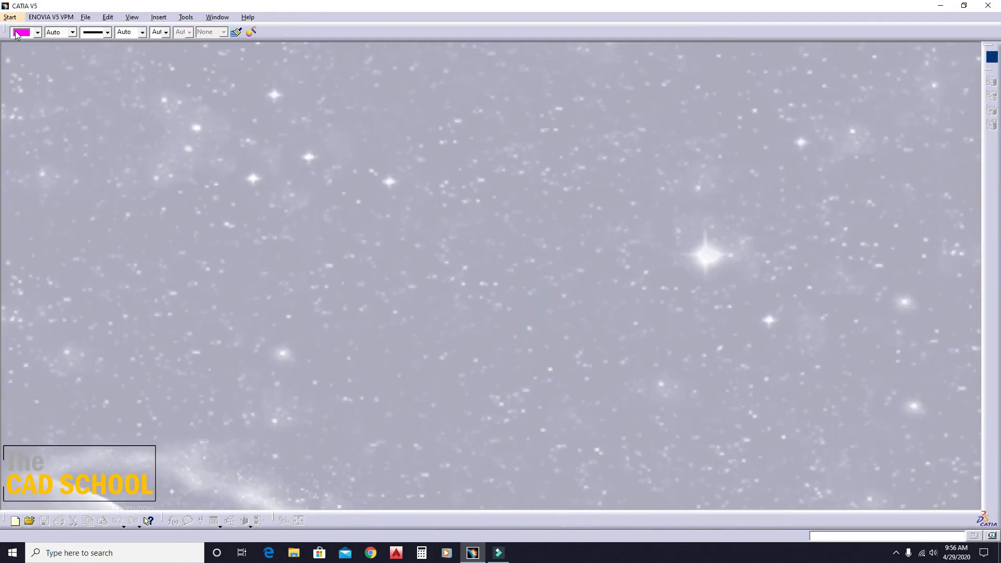
pyautogui.click(10, 17)
pyautogui.moveTo(68, 42)
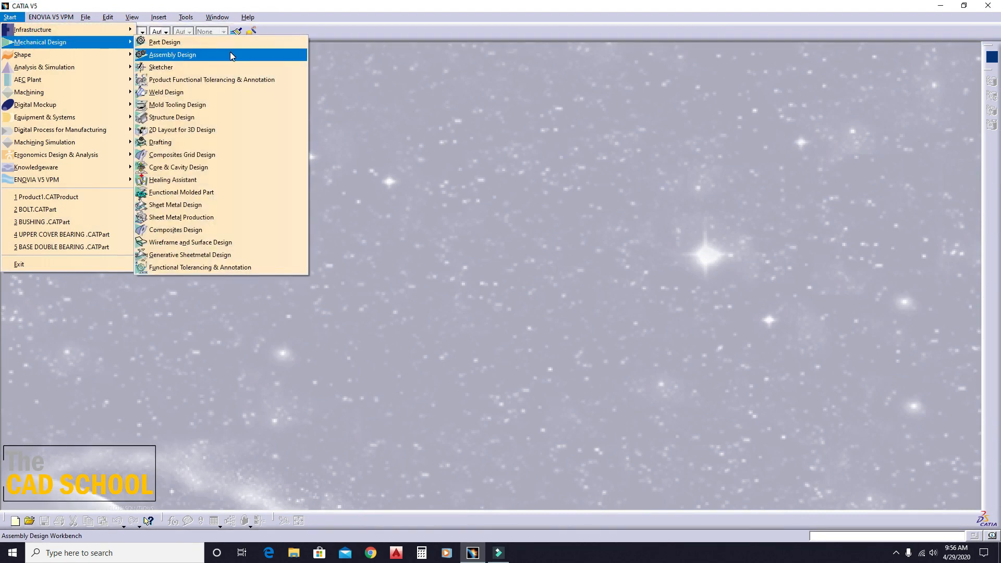
pyautogui.click(230, 54)
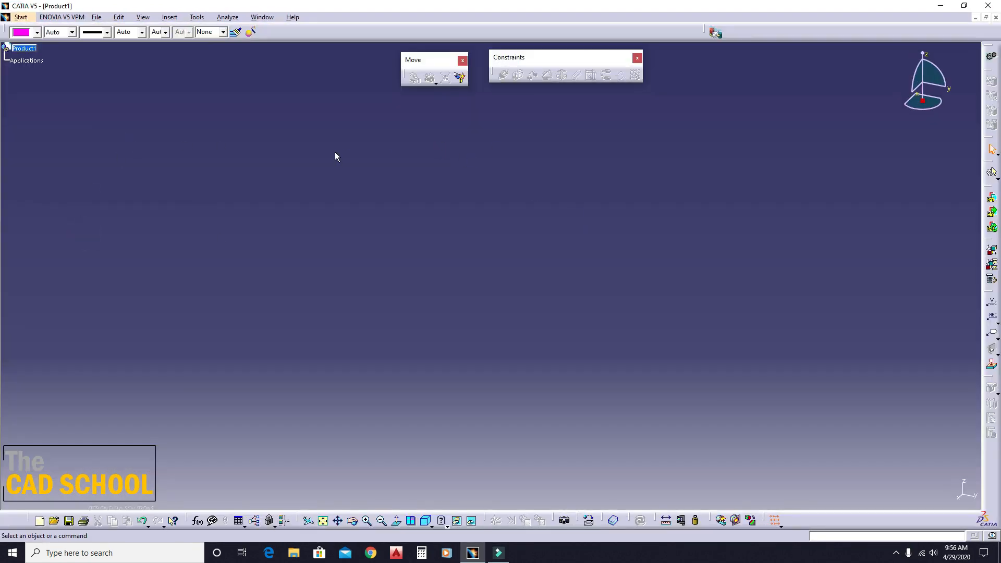
# Step: Insert BASE DOUBLE BEARING, BOLT, BUSHING and UPPER COVER BEARING from the DOUBLE BEARING ASSEMBLY folder as existing components of Product1
pyautogui.rightClick(18, 52)
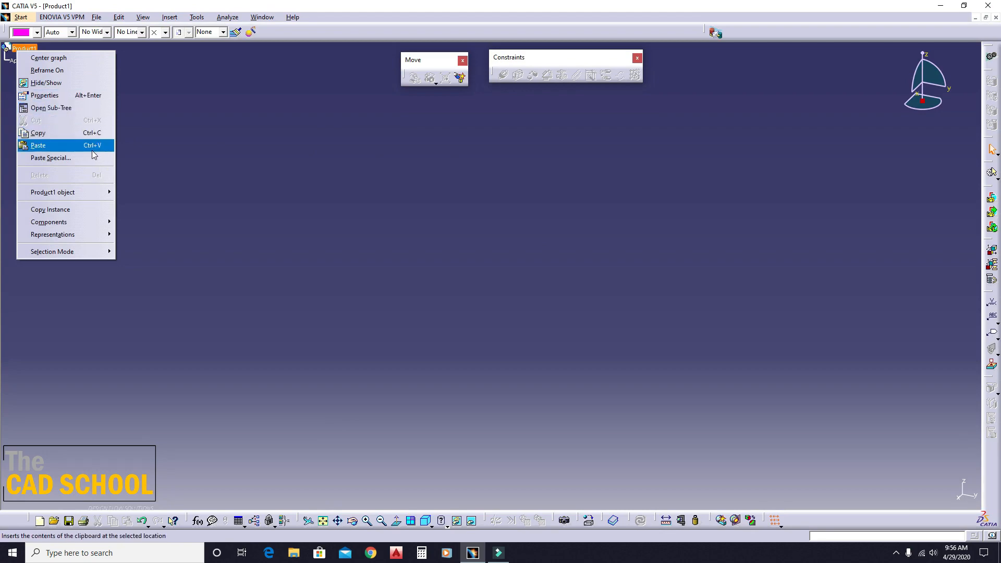
pyautogui.moveTo(68, 222)
pyautogui.click(154, 274)
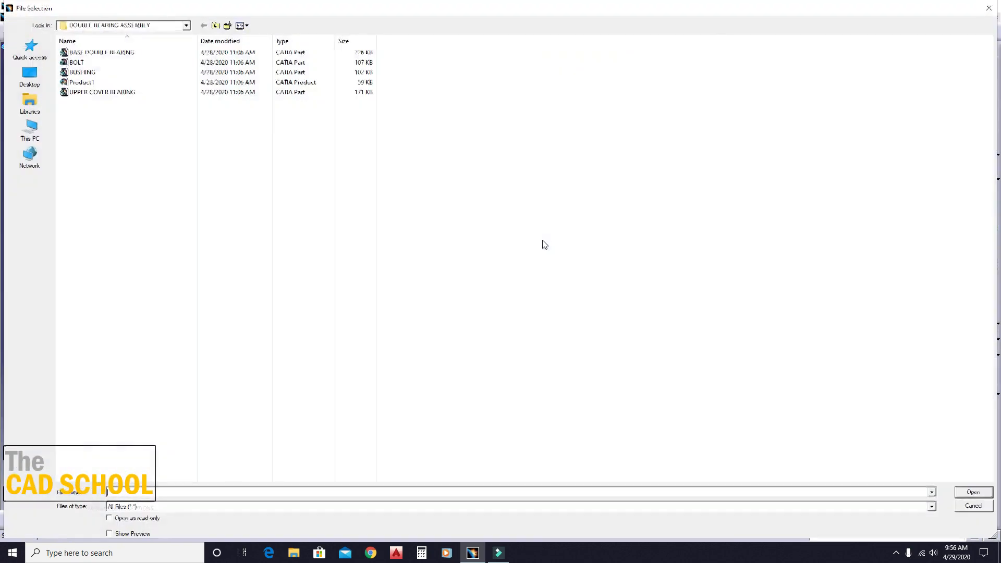
pyautogui.click(81, 92)
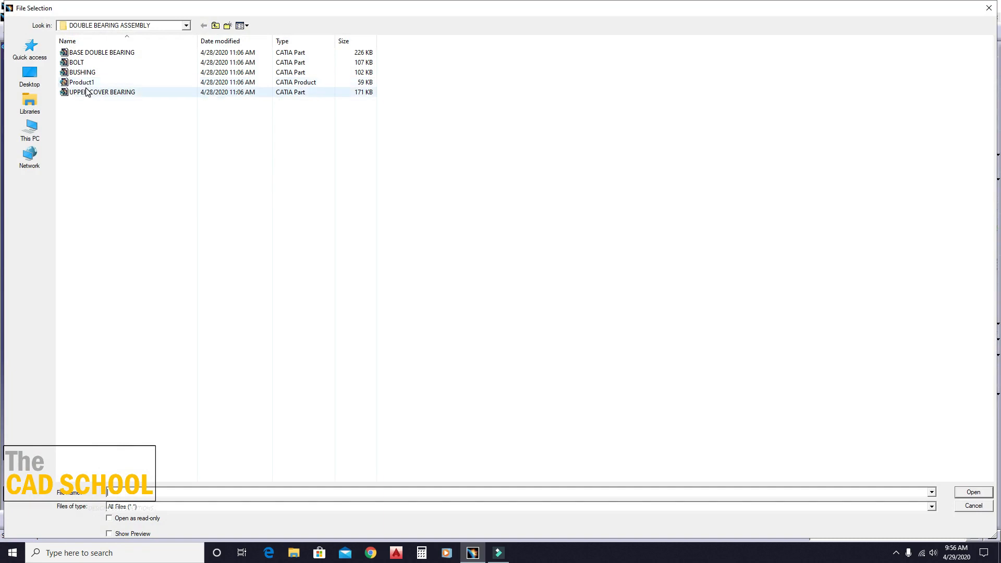
pyautogui.keyDown('ctrl'); pyautogui.click(81, 74); pyautogui.keyUp('ctrl')
pyautogui.keyDown('ctrl'); pyautogui.click(79, 62); pyautogui.keyUp('ctrl')
pyautogui.keyDown('ctrl'); pyautogui.click(88, 52); pyautogui.keyUp('ctrl')
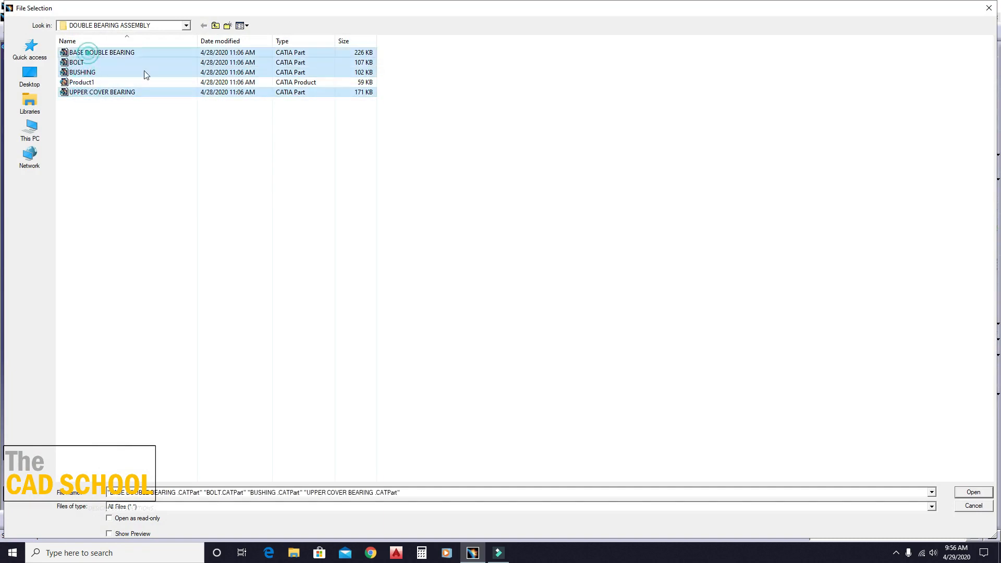
pyautogui.click(970, 492)
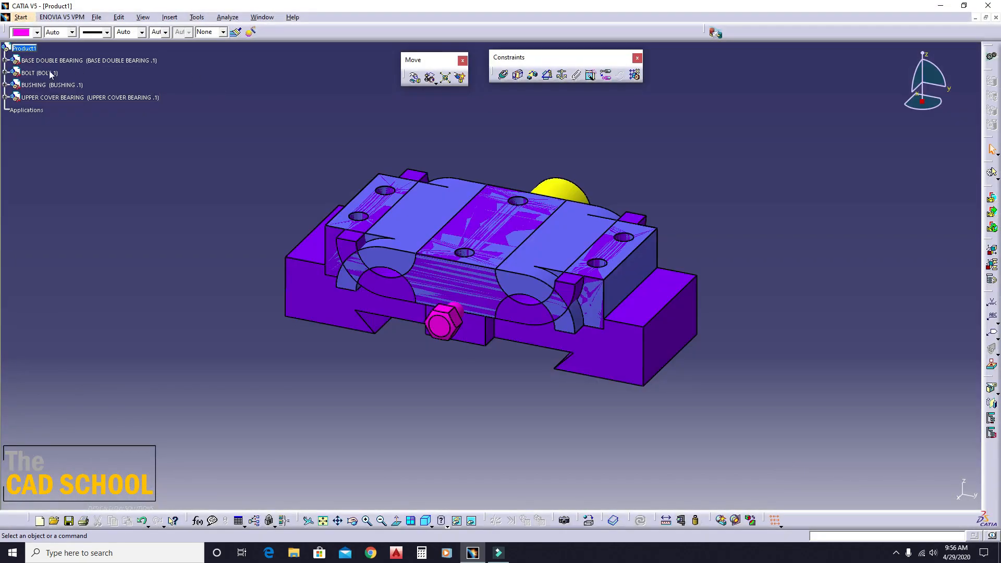
# Step: Insert a second BOLT and a second BUSHING into Product1 as existing components
pyautogui.moveTo(689, 206); pyautogui.dragTo(670, 250, button='middle')
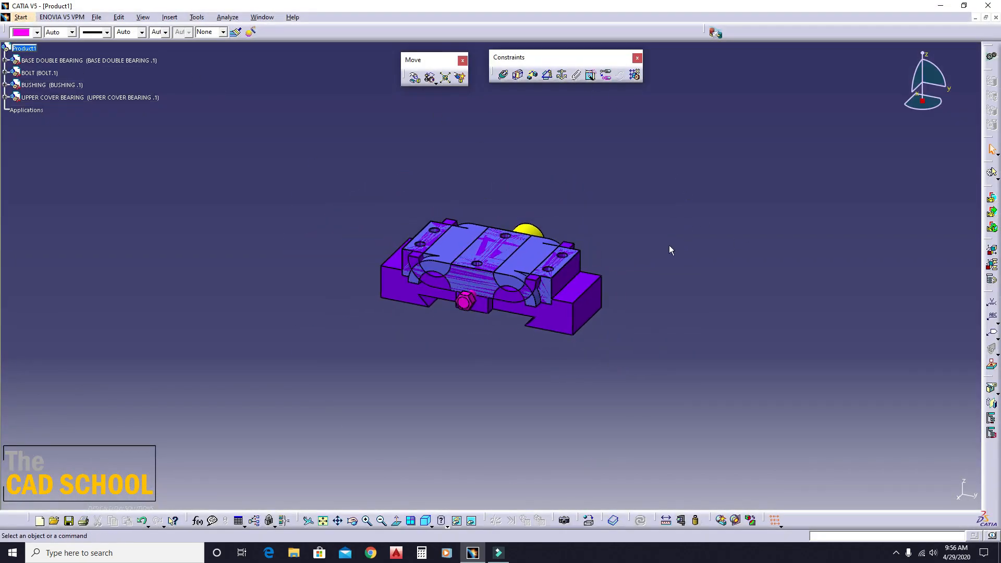
pyautogui.moveTo(555, 219); pyautogui.dragTo(511, 292, button='middle')
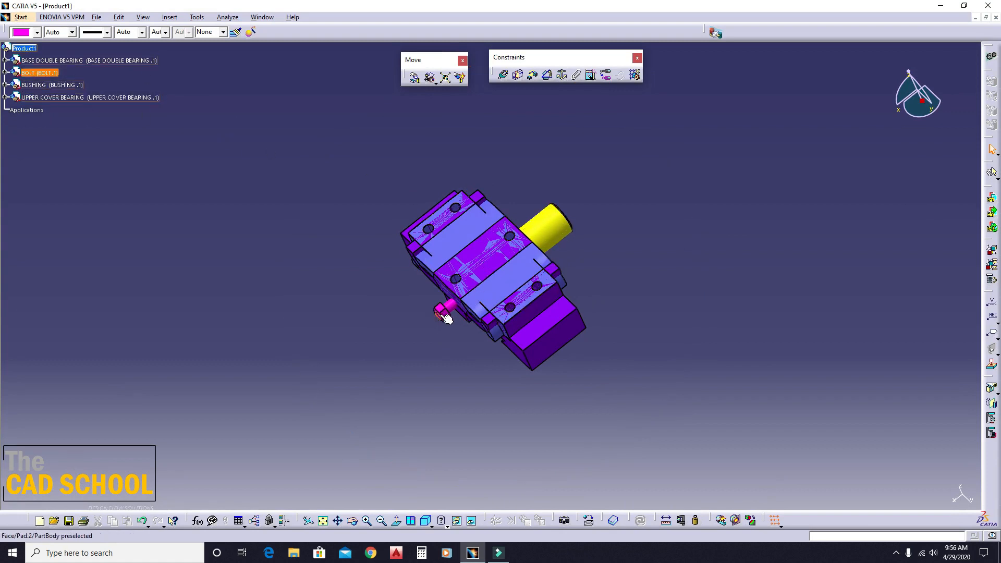
pyautogui.rightClick(24, 48)
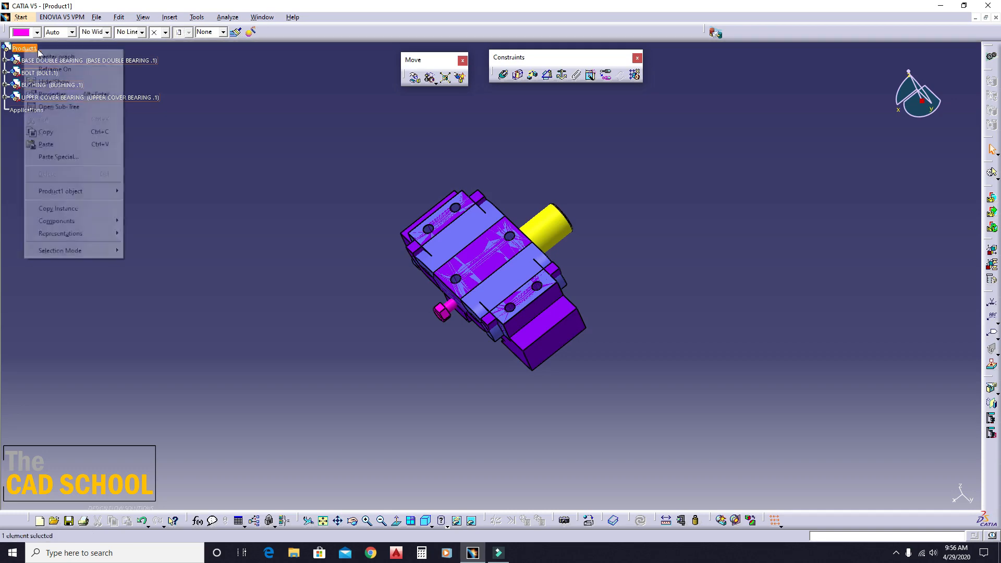
pyautogui.click(269, 266)
pyautogui.moveTo(548, 395); pyautogui.dragTo(548, 324, button='middle')
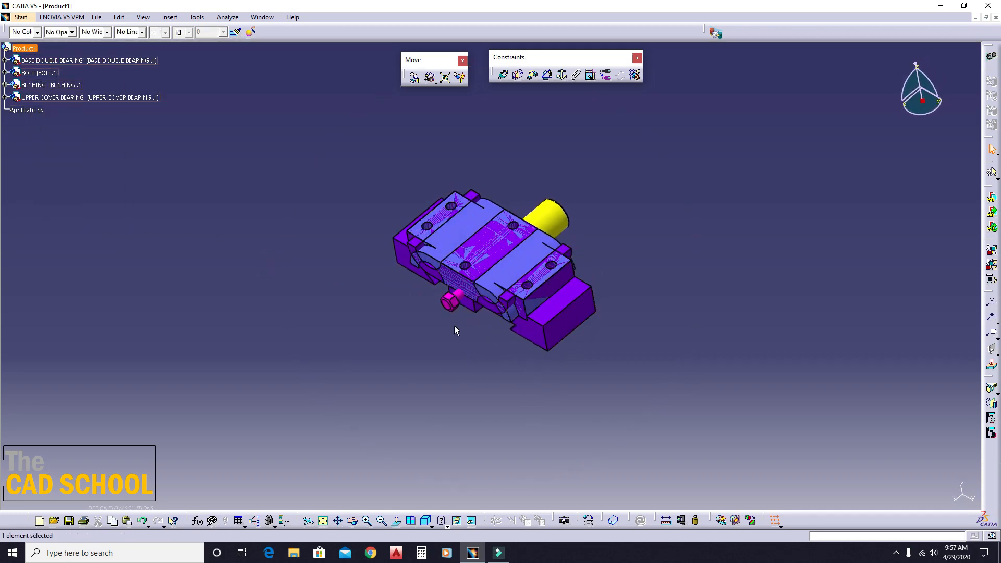
pyautogui.rightClick(32, 50)
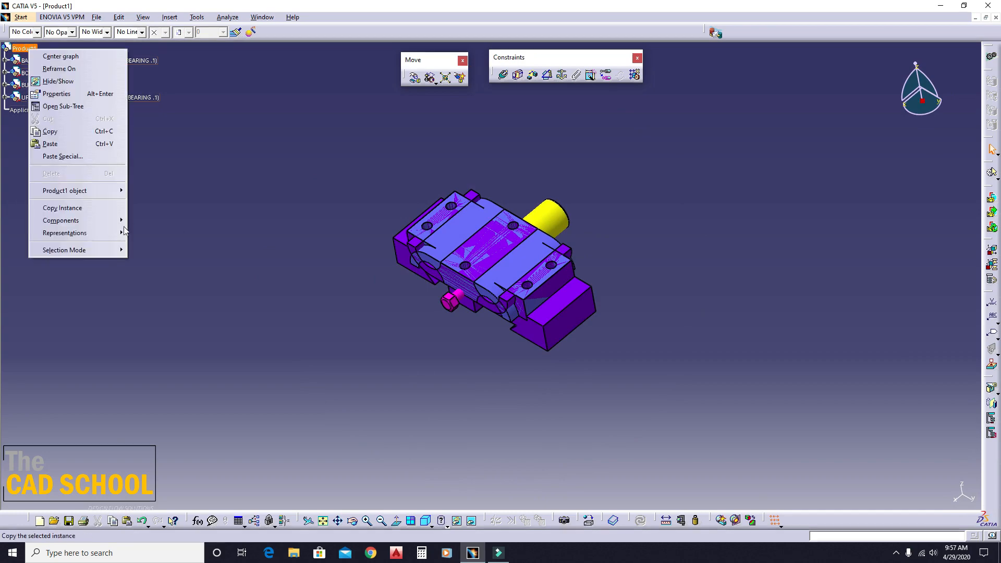
pyautogui.click(87, 220)
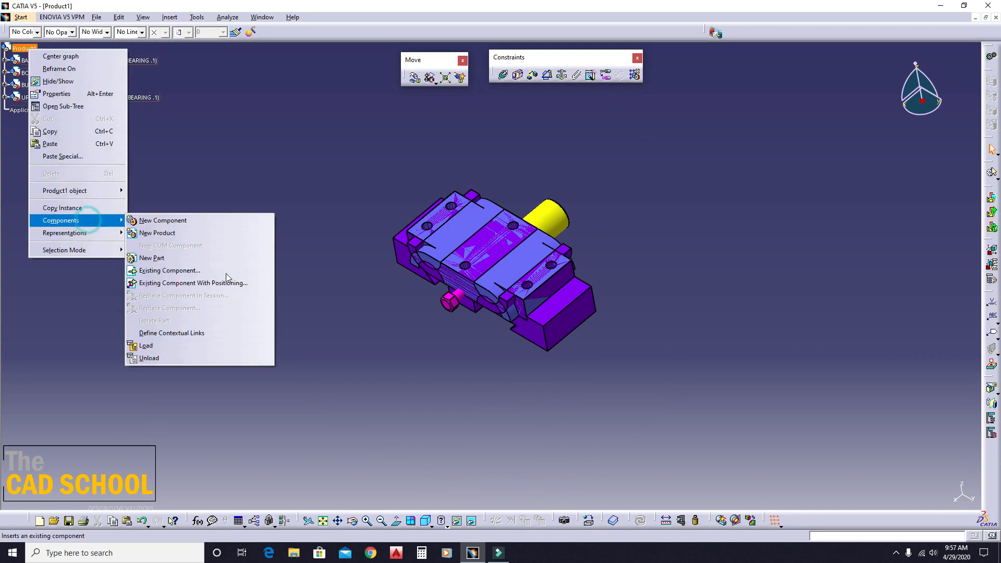
pyautogui.click(198, 271)
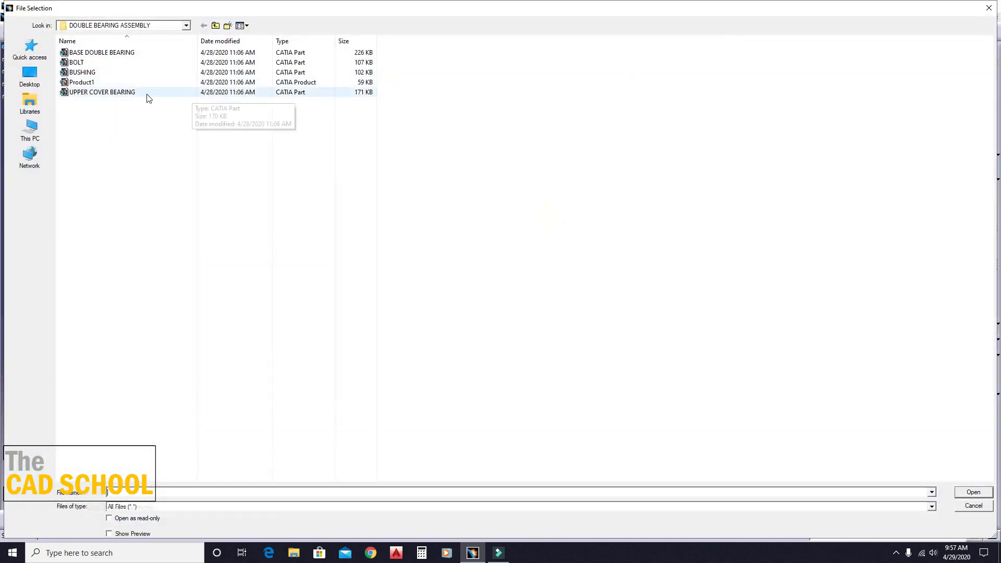
pyautogui.click(88, 73)
pyautogui.keyDown('ctrl'); pyautogui.click(84, 64); pyautogui.keyUp('ctrl')
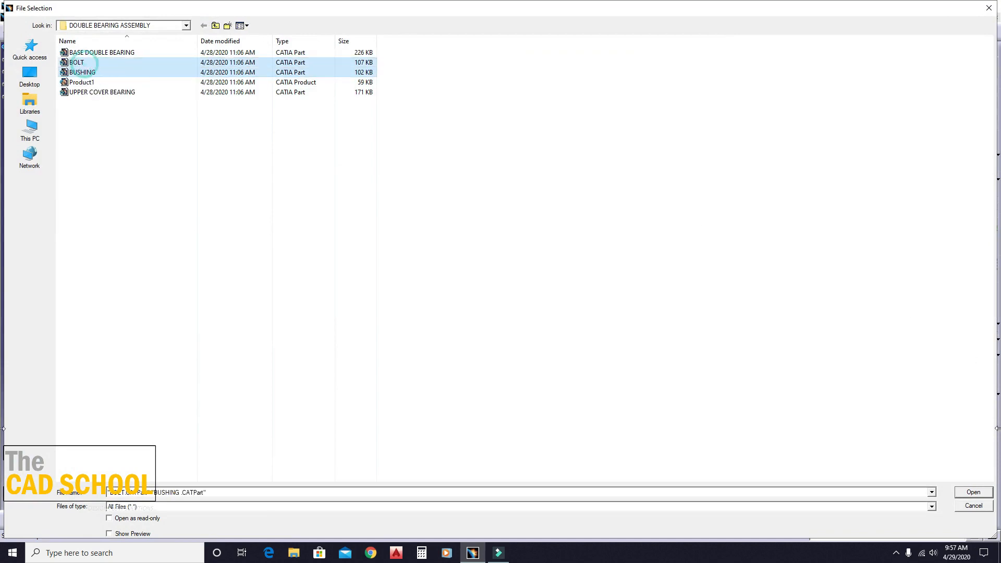
pyautogui.click(973, 492)
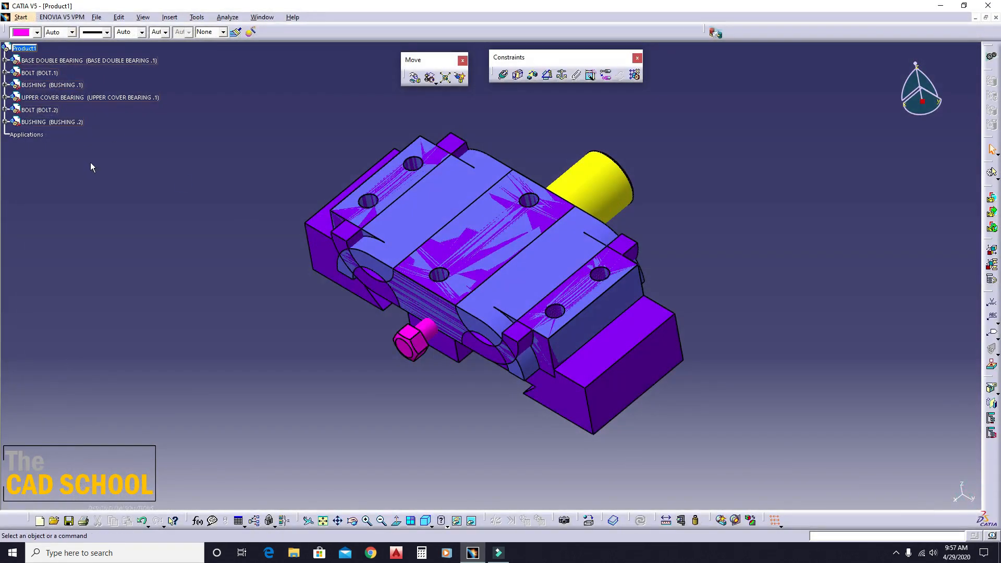
# Step: Insert a third BOLT into Product1 as an existing component
pyautogui.rightClick(23, 47)
pyautogui.moveTo(73, 203)
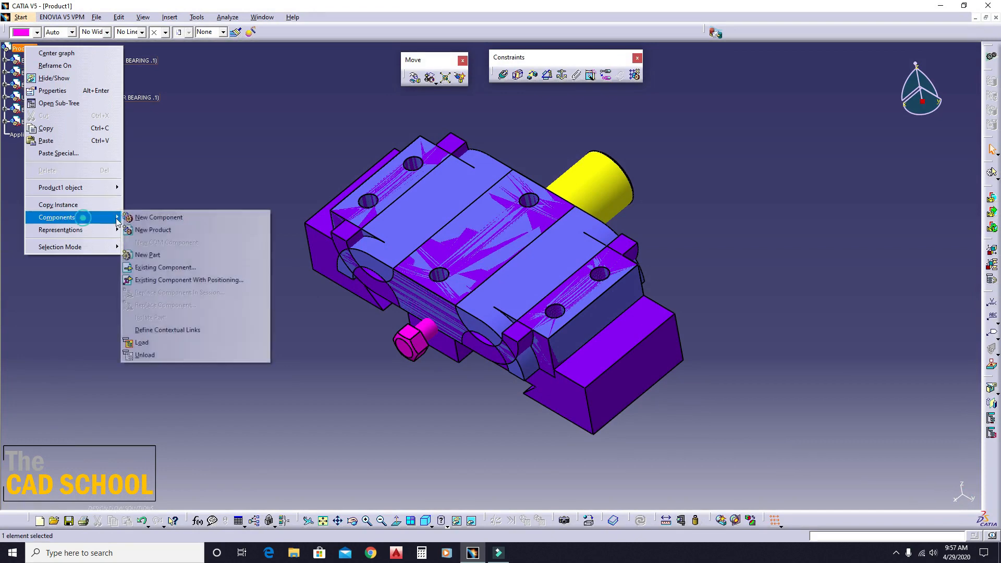
pyautogui.click(177, 263)
pyautogui.click(81, 63)
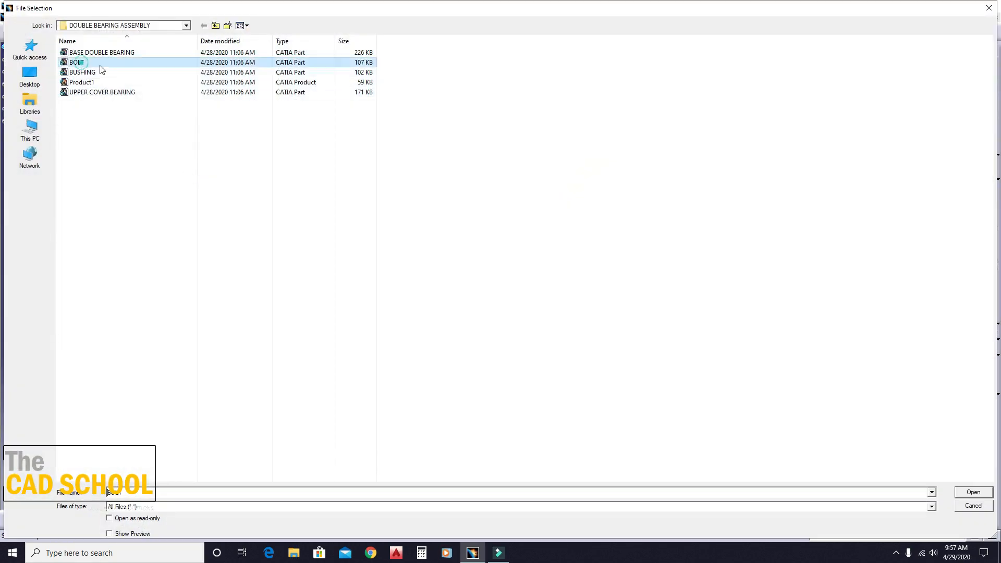
pyautogui.click(978, 495)
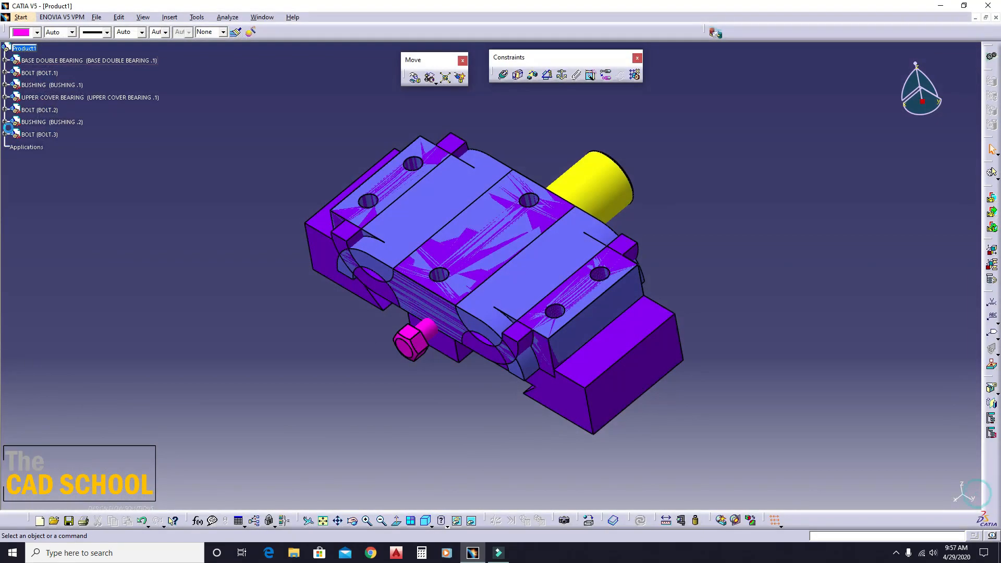
# Step: Insert a fourth BOLT into Product1 as an existing component
pyautogui.rightClick(27, 48)
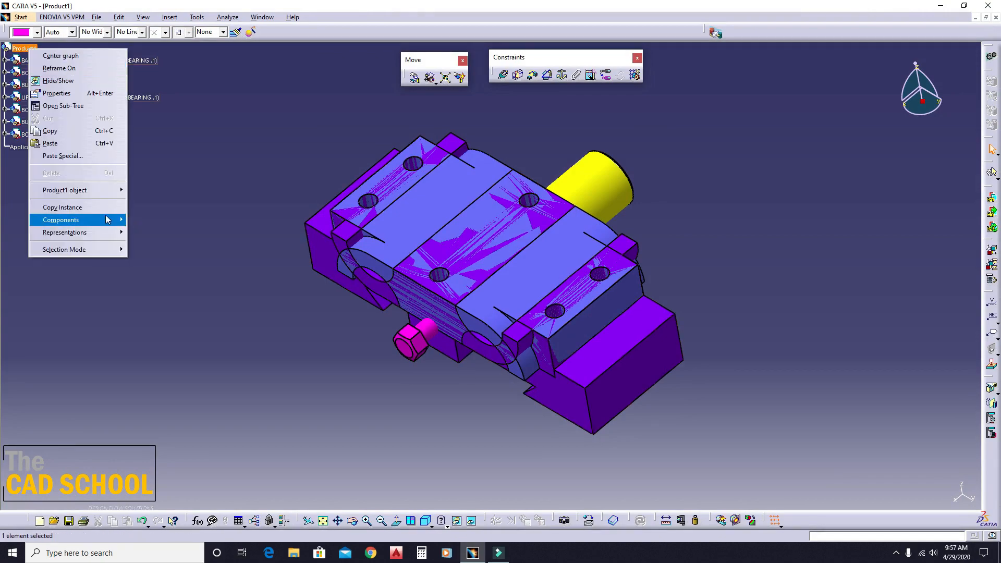
pyautogui.moveTo(78, 220)
pyautogui.click(177, 270)
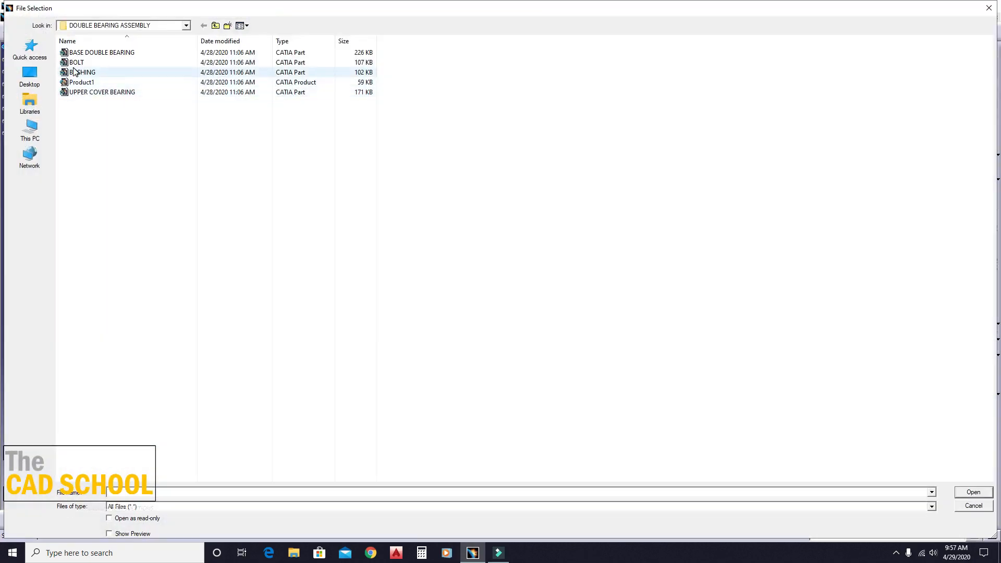
pyautogui.click(76, 63)
pyautogui.click(965, 492)
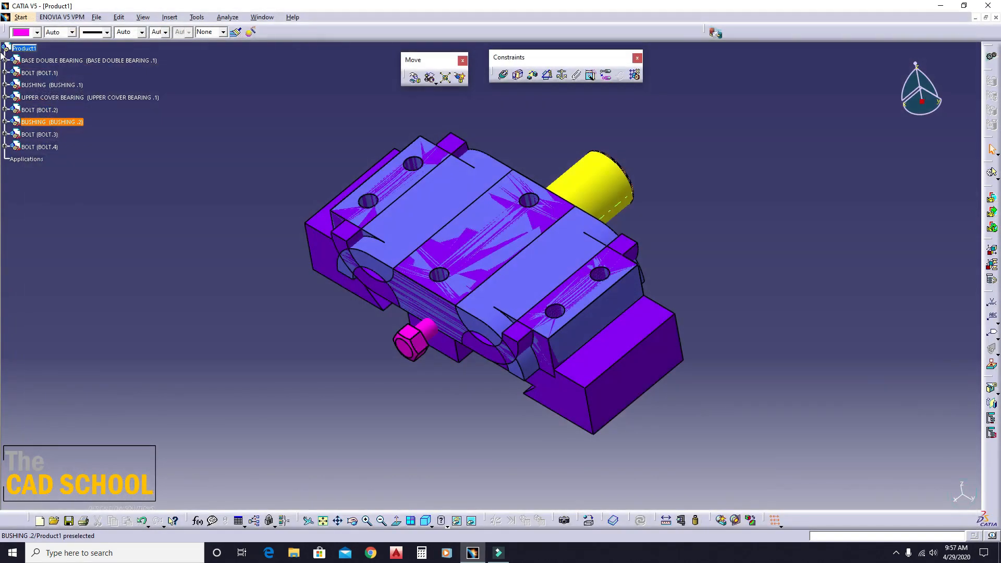
# Step: Insert a fifth BOLT into Product1 as an existing component
pyautogui.rightClick(25, 48)
pyautogui.moveTo(78, 223)
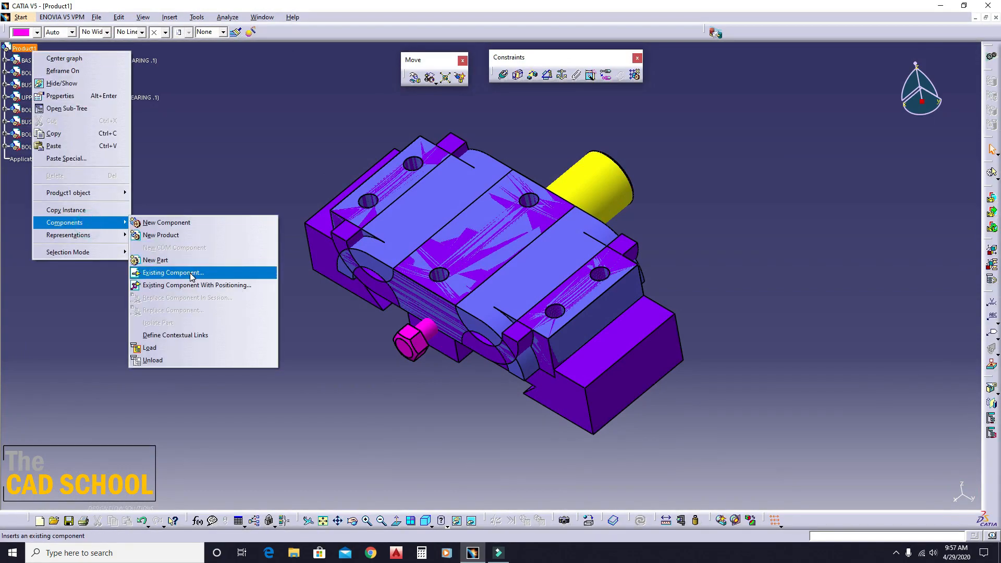
pyautogui.click(179, 270)
pyautogui.click(76, 62)
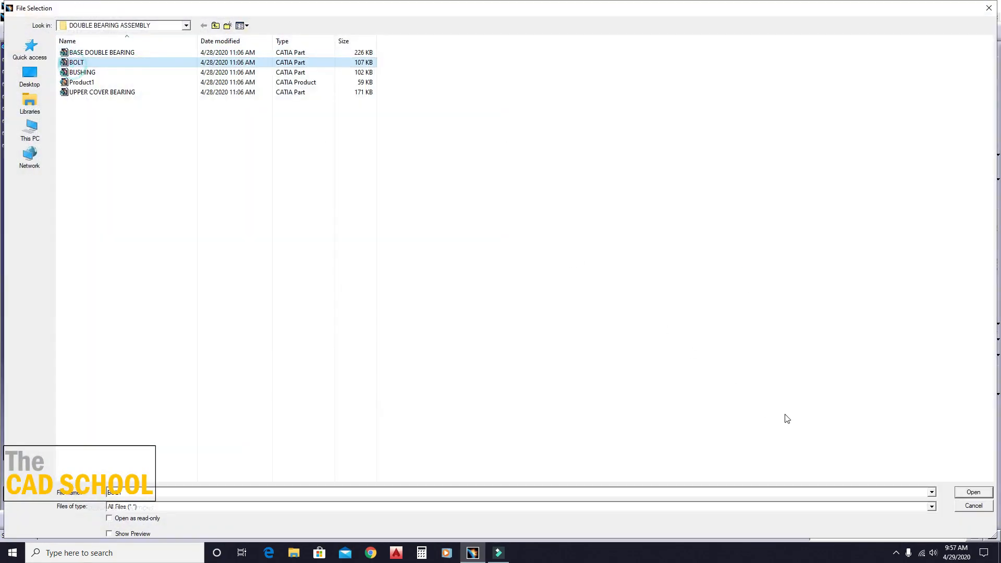
pyautogui.click(973, 492)
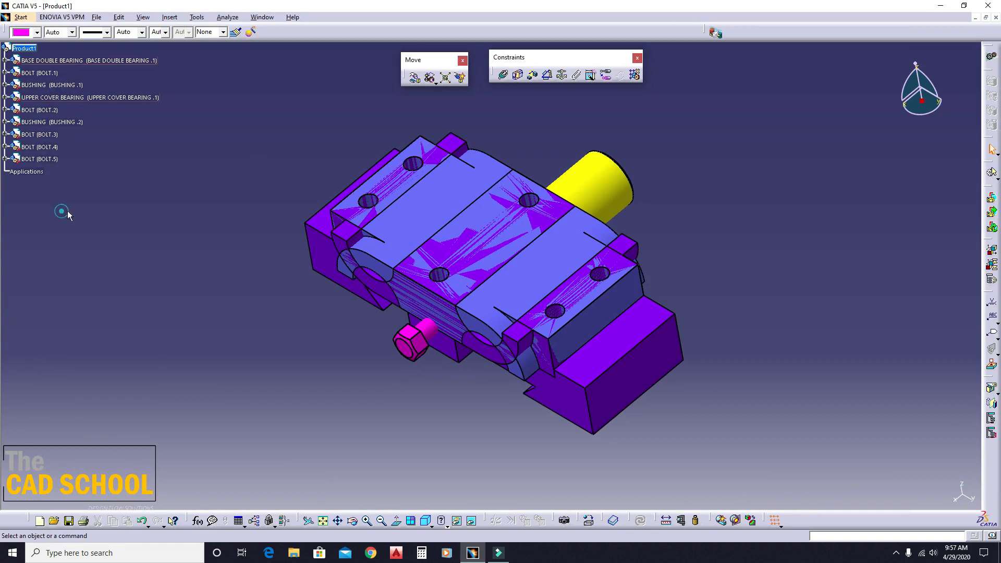
# Step: Move the base double bearing and the upper cover bearing apart in opposite directions along the X axis
pyautogui.moveTo(363, 182); pyautogui.dragTo(386, 279, button='middle')
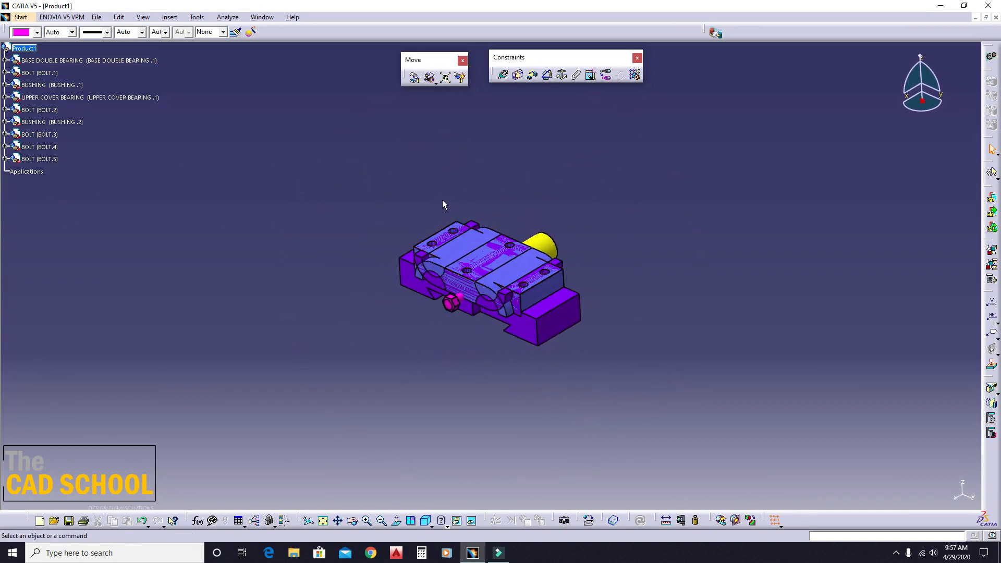
pyautogui.moveTo(504, 185); pyautogui.dragTo(518, 183, button='middle')
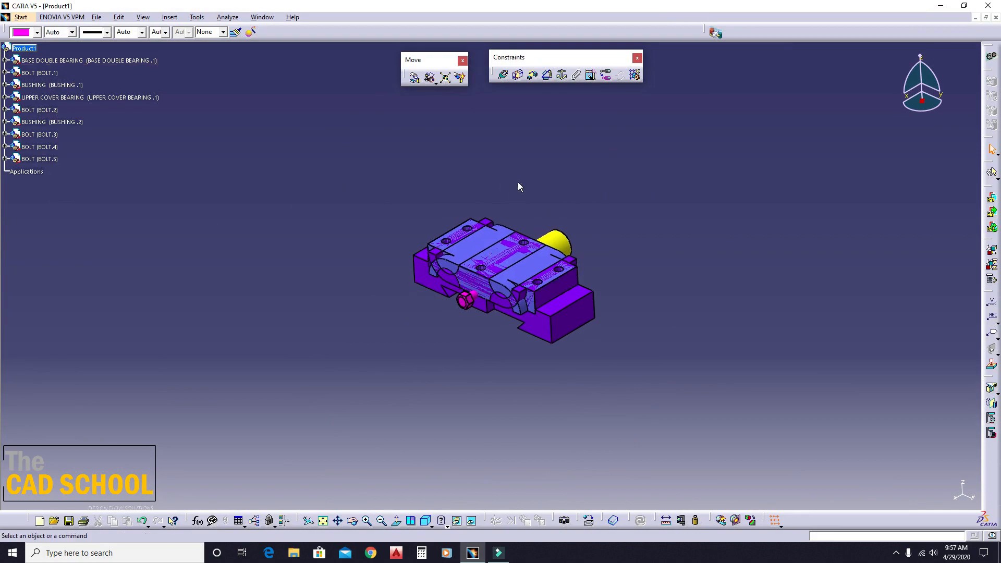
pyautogui.moveTo(541, 220); pyautogui.dragTo(693, 275, button='middle')
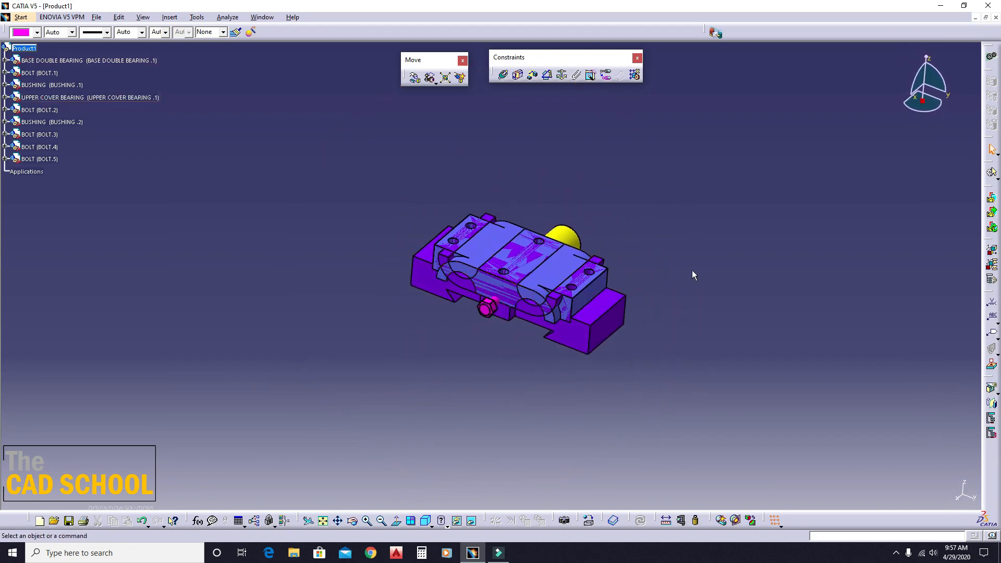
pyautogui.click(415, 78)
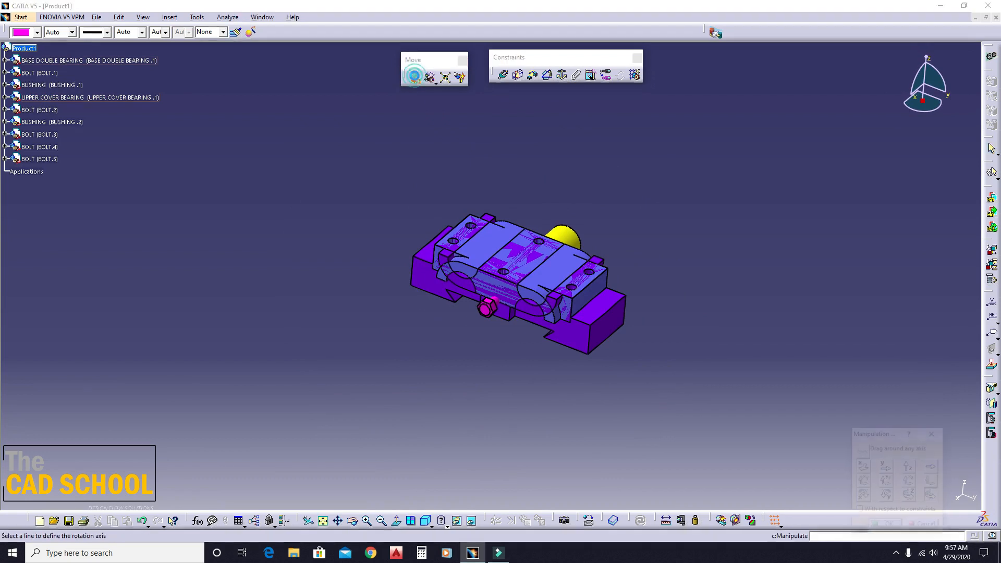
pyautogui.moveTo(647, 358); pyautogui.dragTo(642, 320, button='middle')
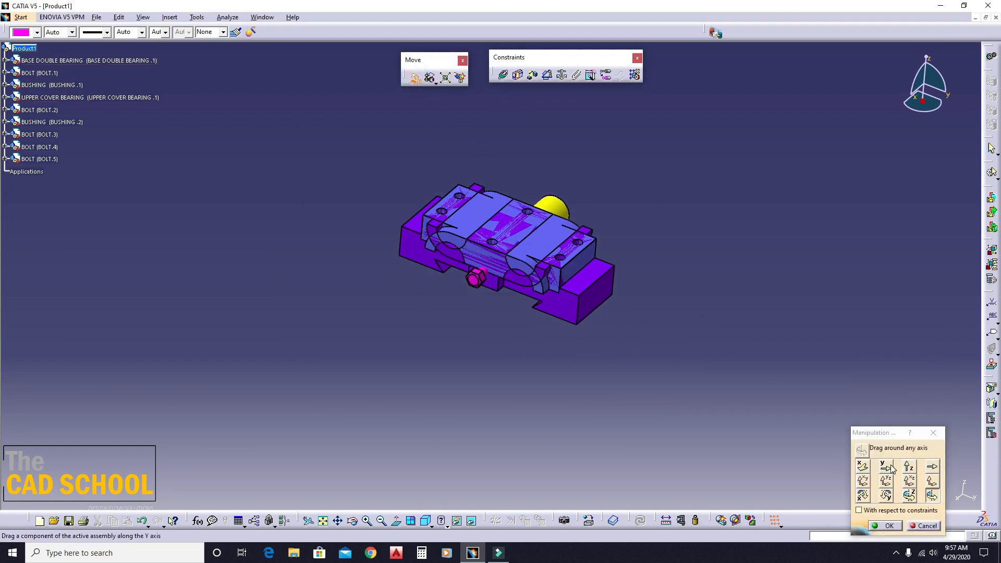
pyautogui.click(863, 467)
pyautogui.moveTo(587, 309); pyautogui.dragTo(447, 428)
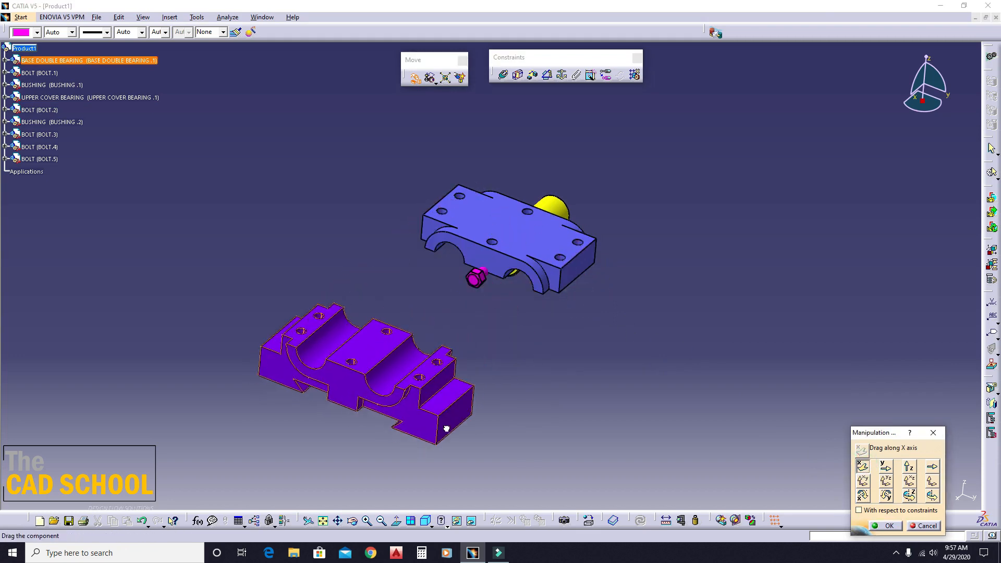
pyautogui.moveTo(544, 268); pyautogui.dragTo(658, 170)
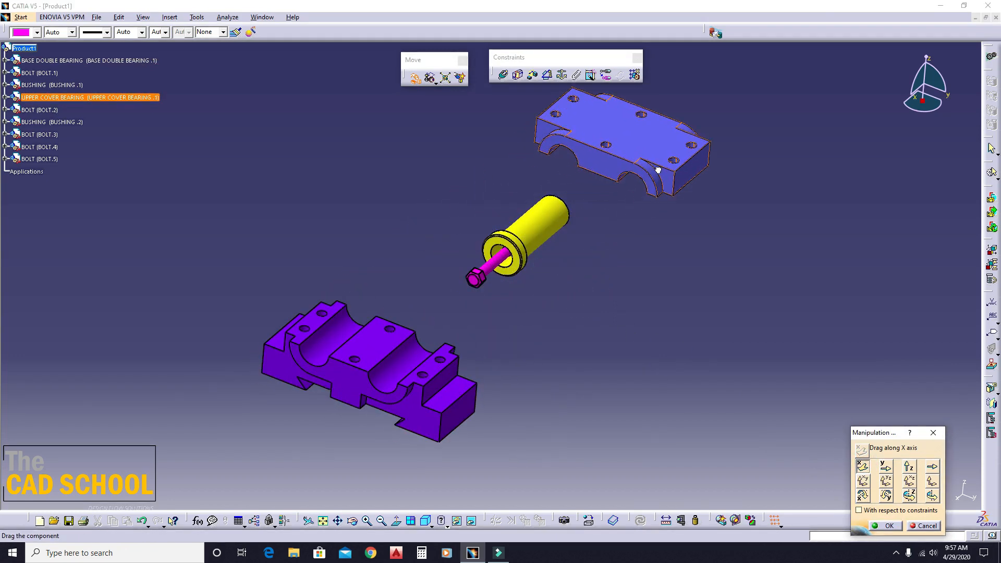
# Step: Spread the two bushings to opposite sides along the Y axis and separate the overlapping bolts along the Z axis
pyautogui.click(888, 467)
pyautogui.moveTo(549, 240); pyautogui.dragTo(207, 146)
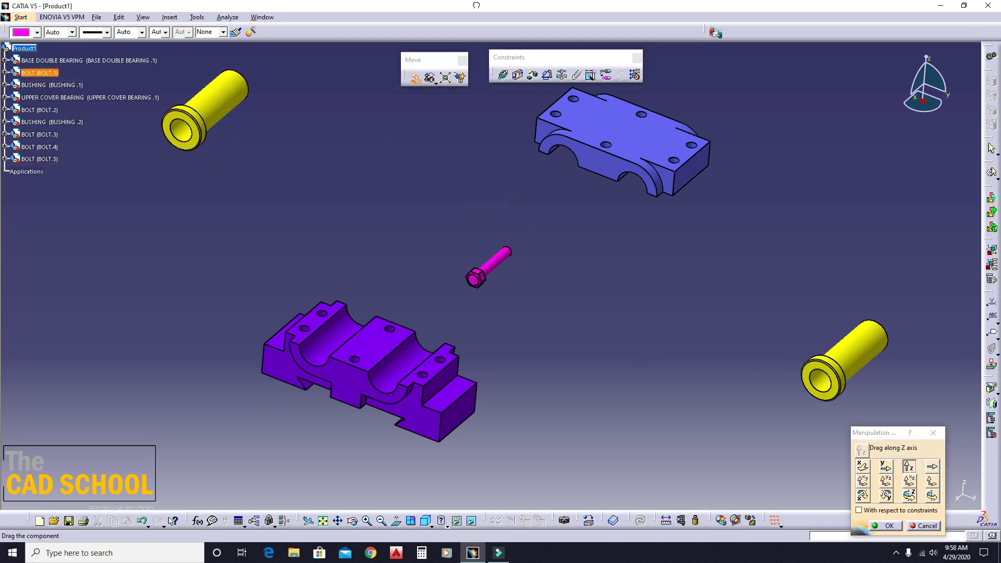
pyautogui.moveTo(505, 388); pyautogui.dragTo(498, 475)
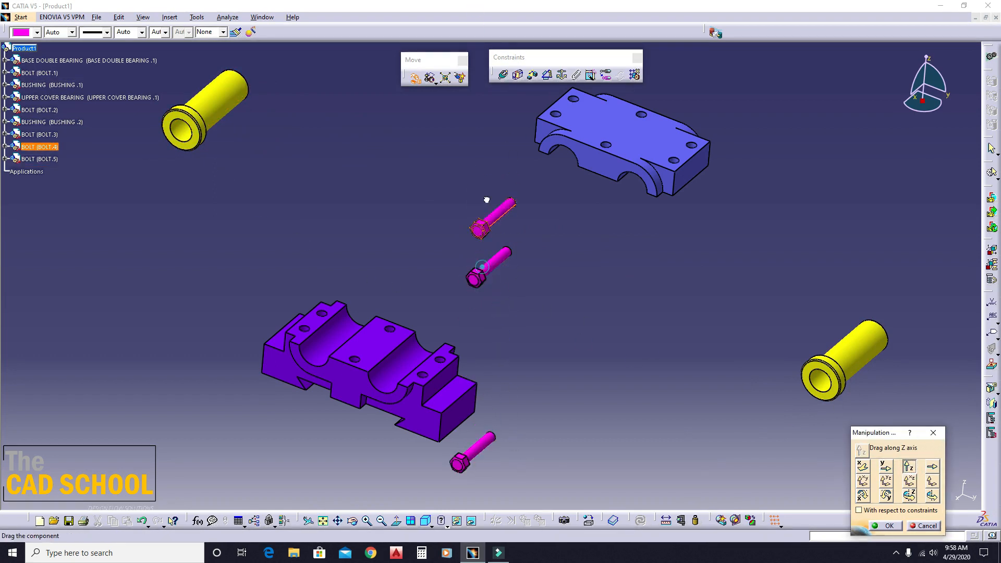
pyautogui.moveTo(486, 201); pyautogui.dragTo(493, 47)
pyautogui.moveTo(499, 299); pyautogui.dragTo(524, 436)
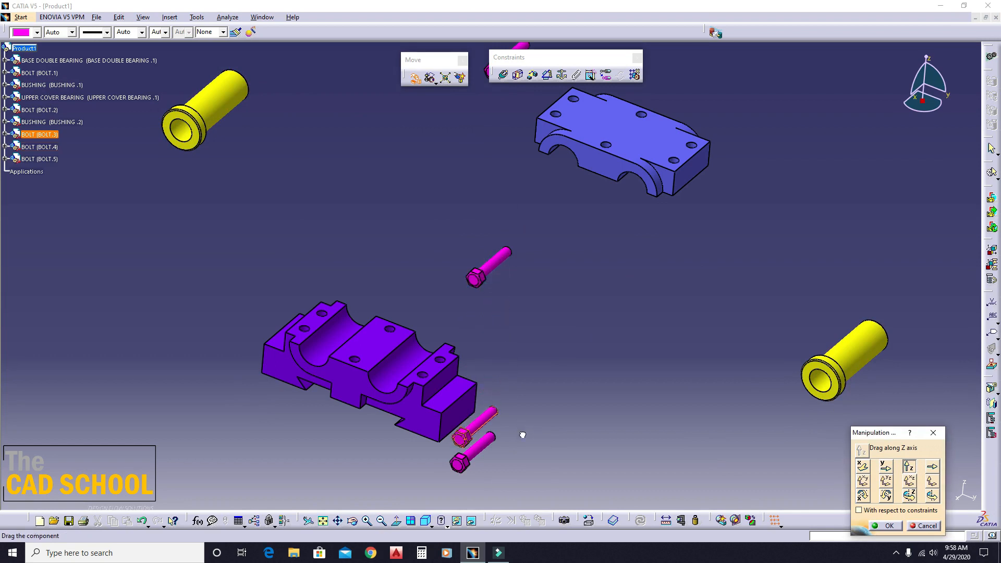
pyautogui.moveTo(484, 278); pyautogui.dragTo(510, 406)
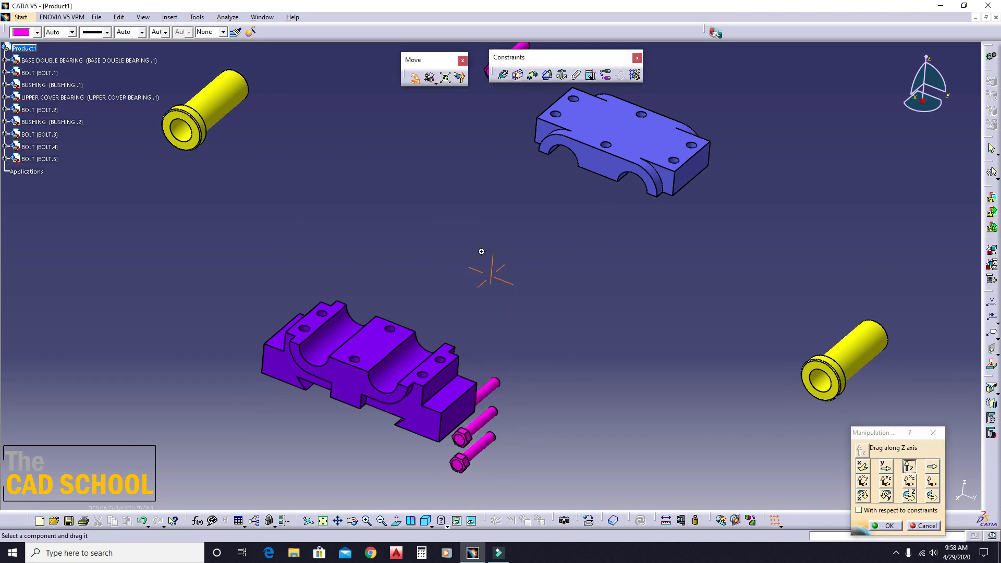
pyautogui.moveTo(481, 251); pyautogui.dragTo(479, 299, button='middle')
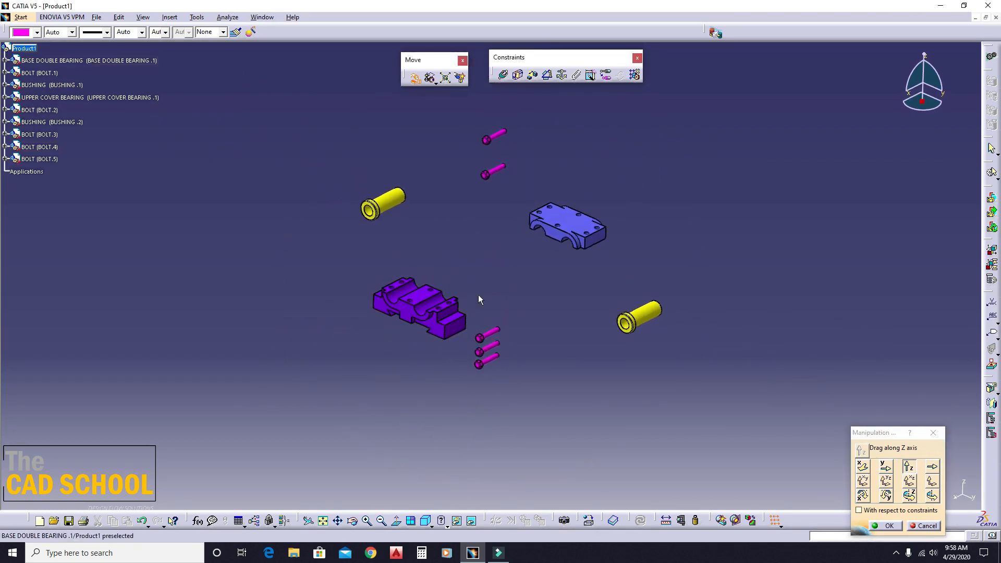
pyautogui.click(881, 527)
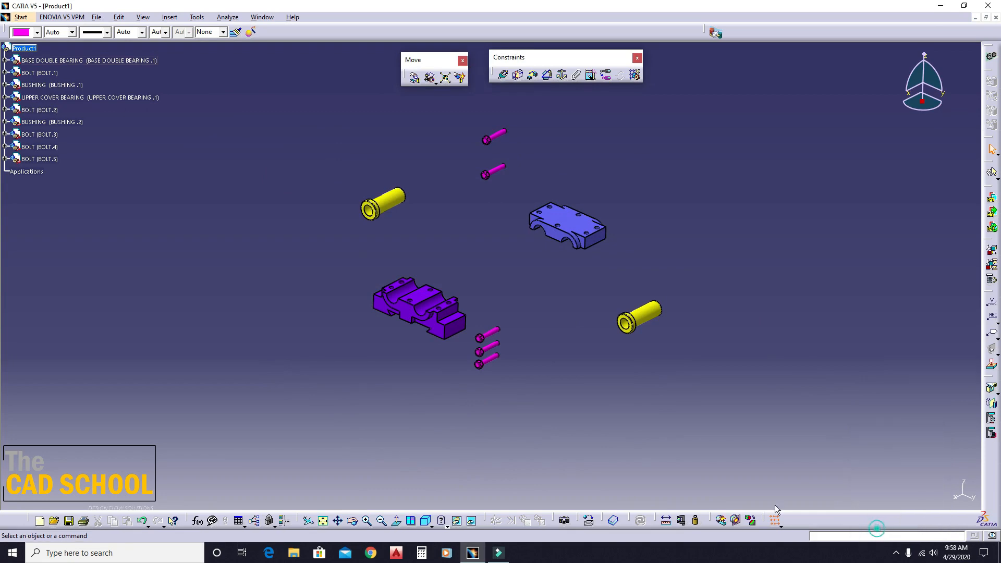
# Step: Insert a sixth BOLT into Product1 as an existing component
pyautogui.rightClick(28, 48)
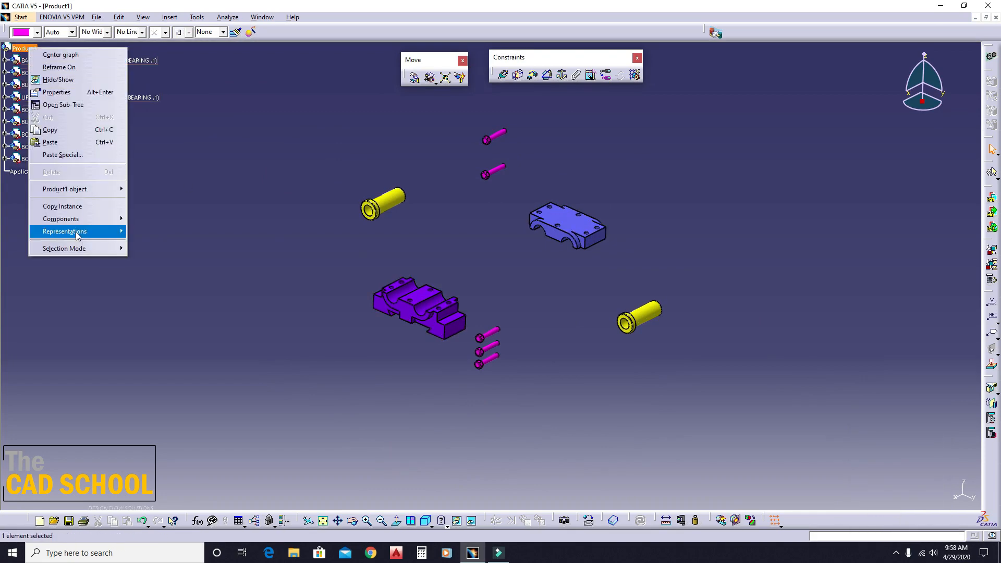
pyautogui.moveTo(78, 219)
pyautogui.click(204, 269)
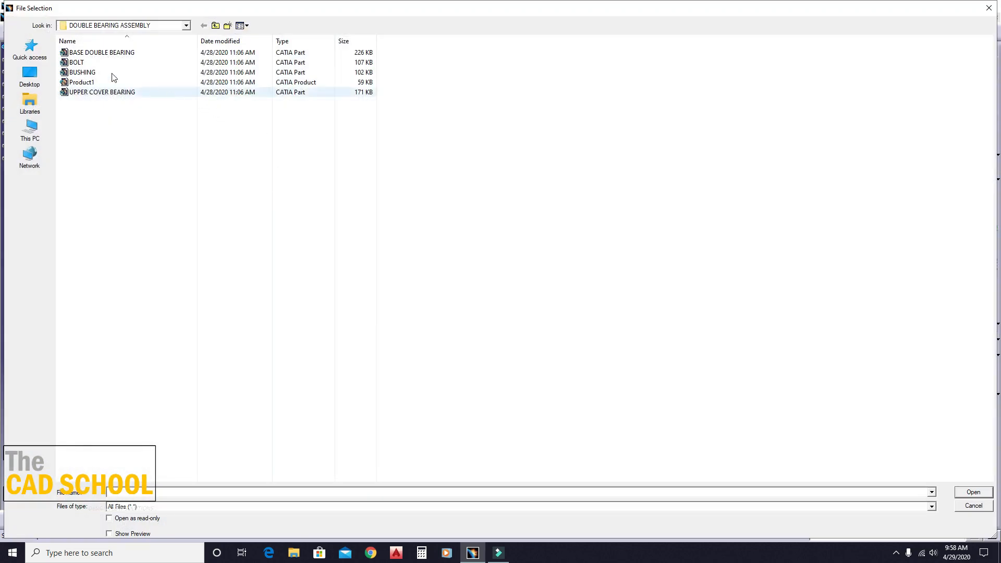
pyautogui.doubleClick(83, 63)
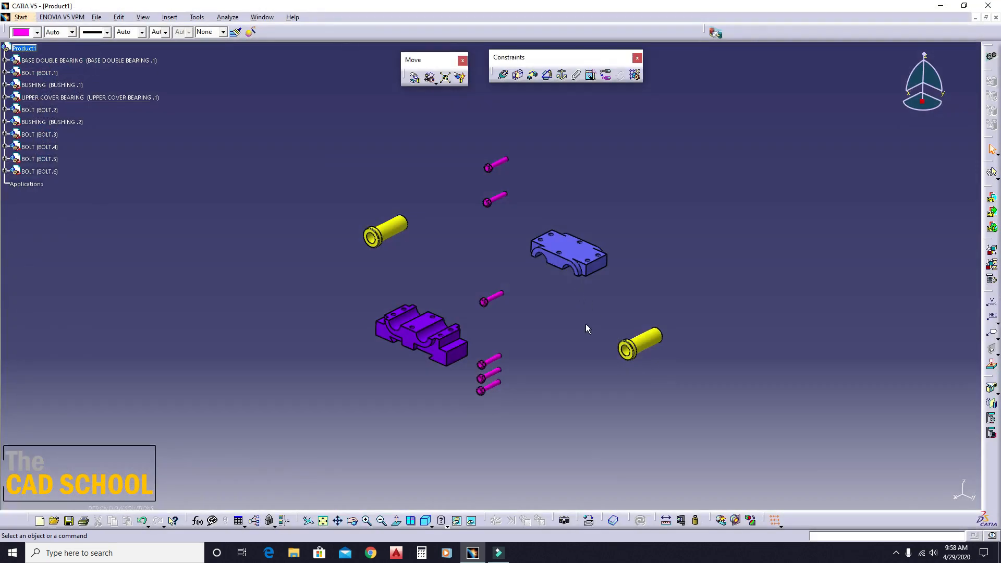
# Step: Move the newly inserted bolt up along the Z axis so it sits just below the two upper bolts
pyautogui.click(563, 324)
pyautogui.click(412, 78)
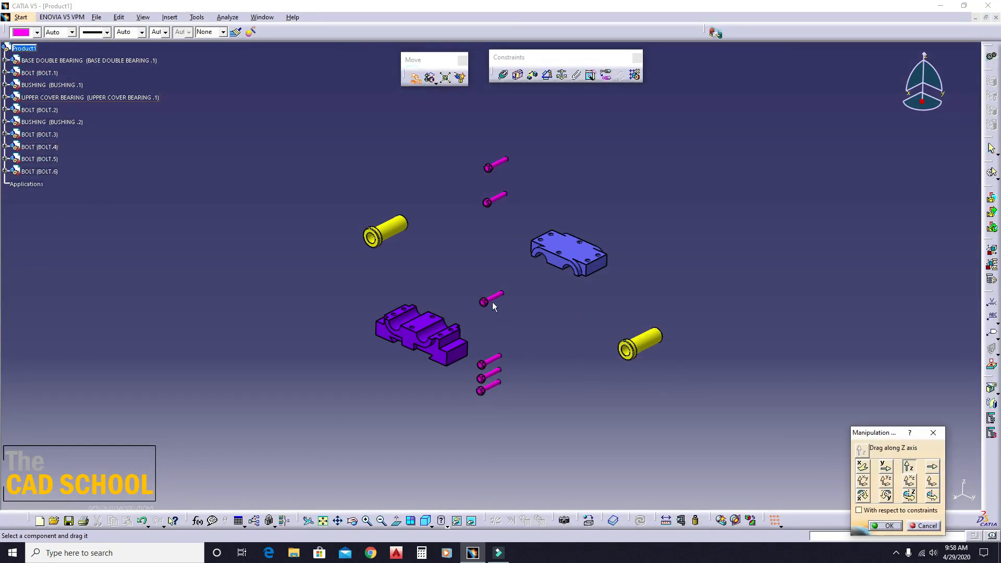
pyautogui.moveTo(492, 302); pyautogui.dragTo(501, 224)
pyautogui.click(890, 526)
pyautogui.moveTo(580, 297); pyautogui.dragTo(647, 319, button='middle')
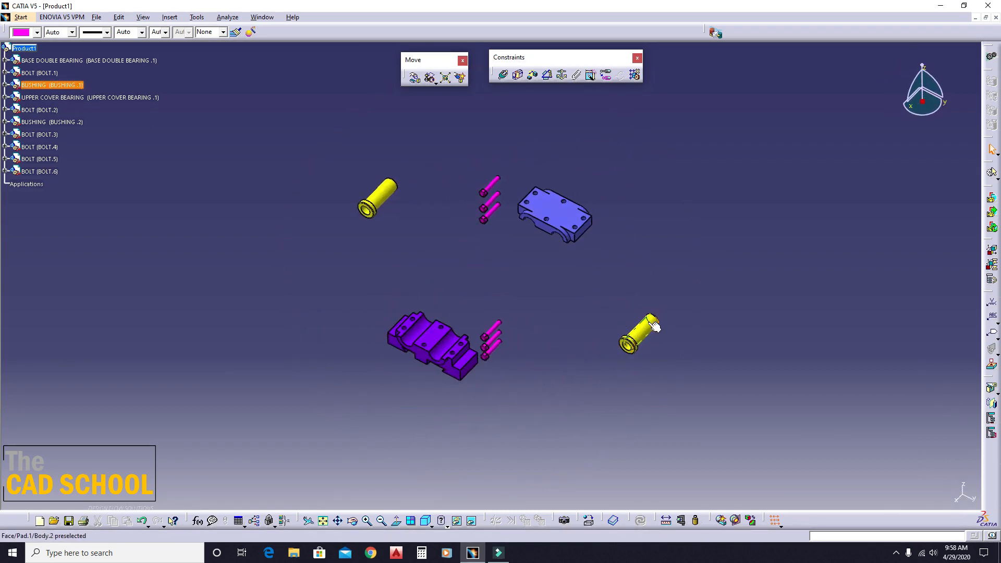
pyautogui.moveTo(537, 424); pyautogui.dragTo(599, 349, button='middle')
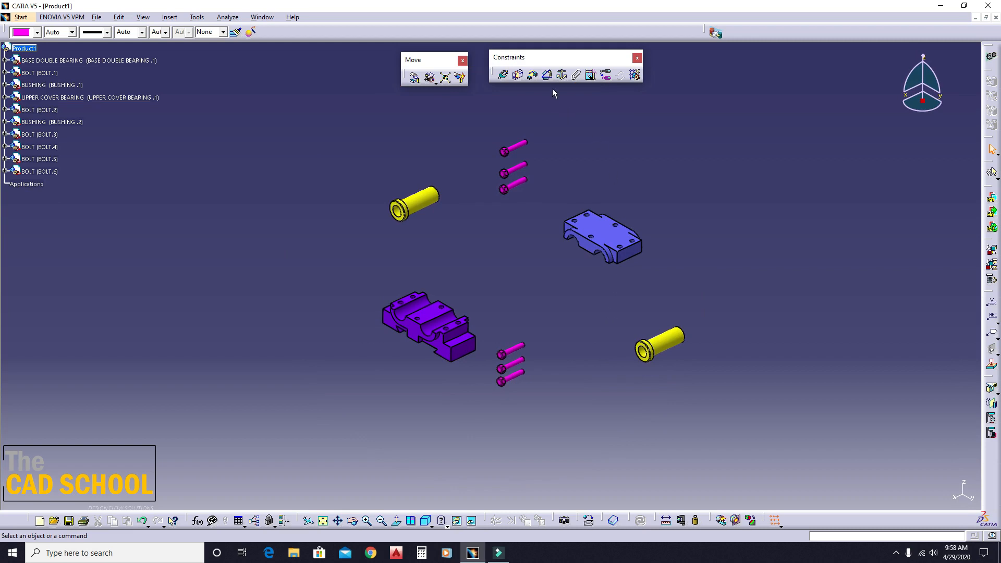
# Step: Fix the base double bearing in space with a Fix Component constraint
pyautogui.click(561, 78)
pyautogui.click(461, 344)
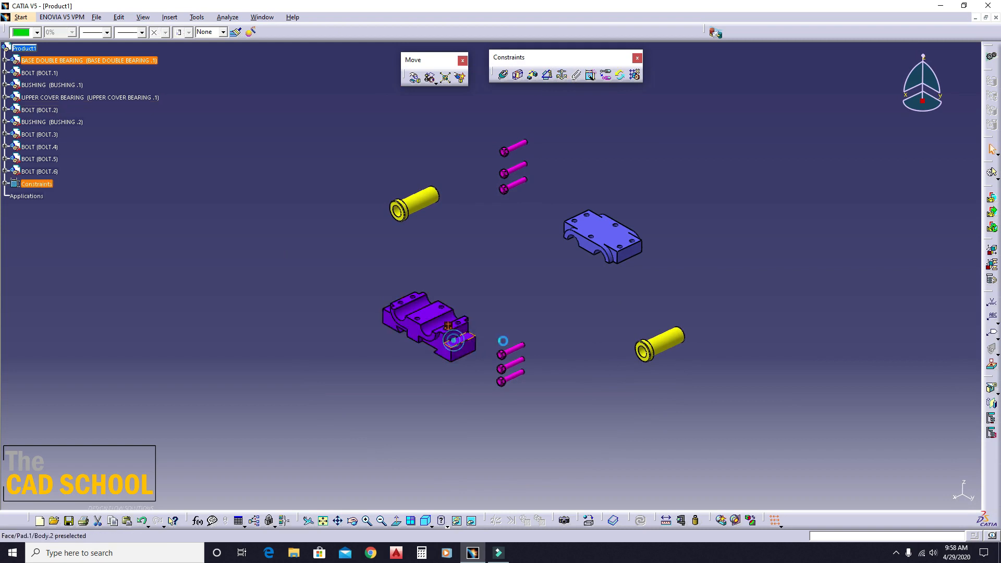
pyautogui.click(614, 398)
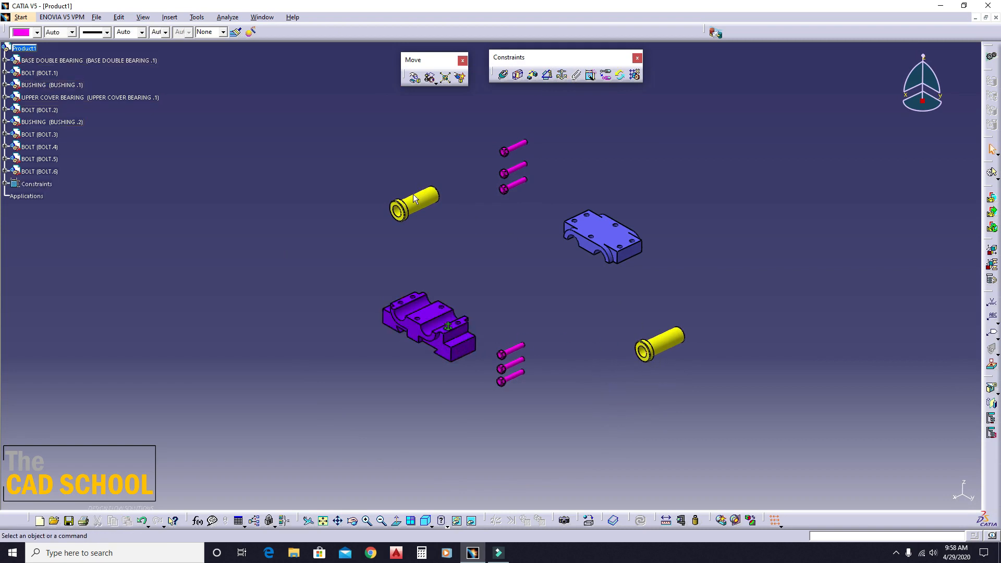
pyautogui.click(443, 242)
# Step: Add a coincidence constraint between the axis of BUSHING.2 and the axis of the base's left semicircular seat
pyautogui.moveTo(424, 287); pyautogui.dragTo(444, 203, button='middle')
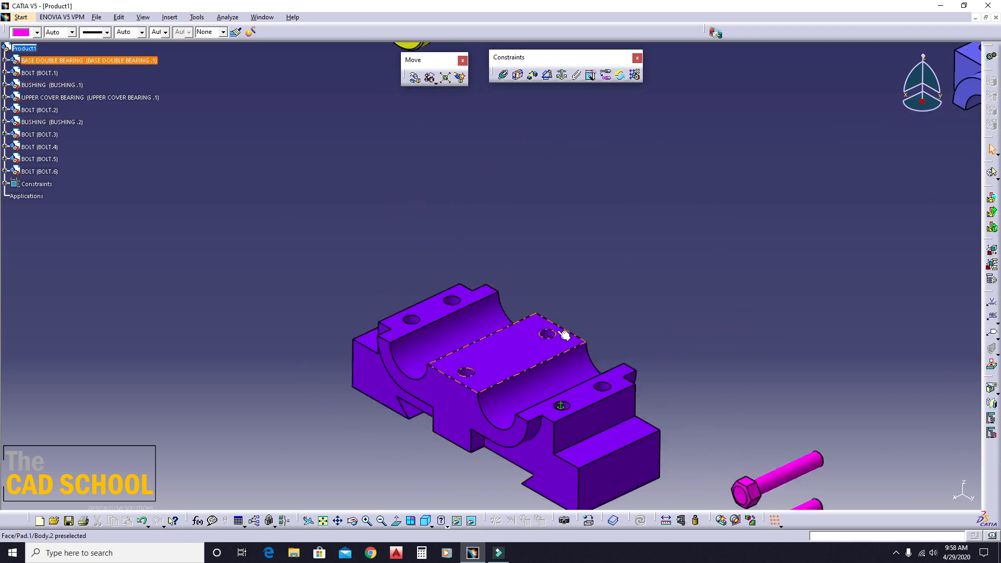
pyautogui.moveTo(465, 125); pyautogui.dragTo(497, 261, button='middle')
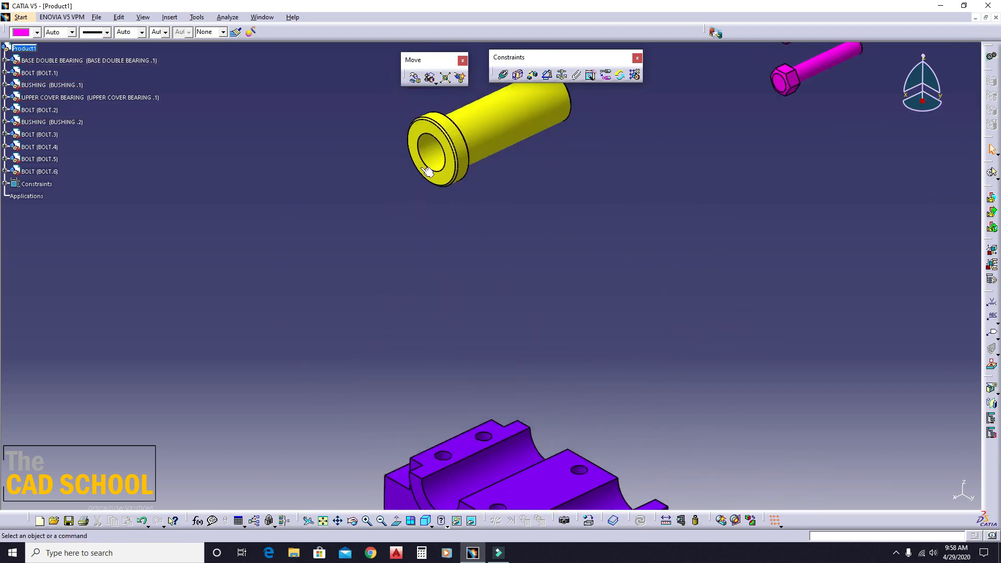
pyautogui.moveTo(446, 404); pyautogui.dragTo(460, 238, button='middle')
pyautogui.moveTo(459, 404); pyautogui.dragTo(425, 252, button='middle')
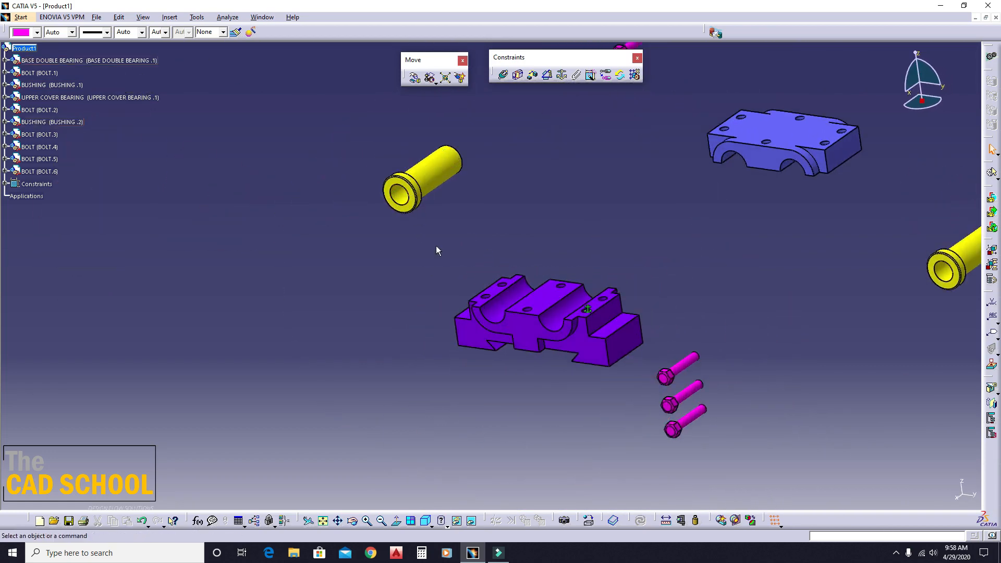
pyautogui.click(503, 75)
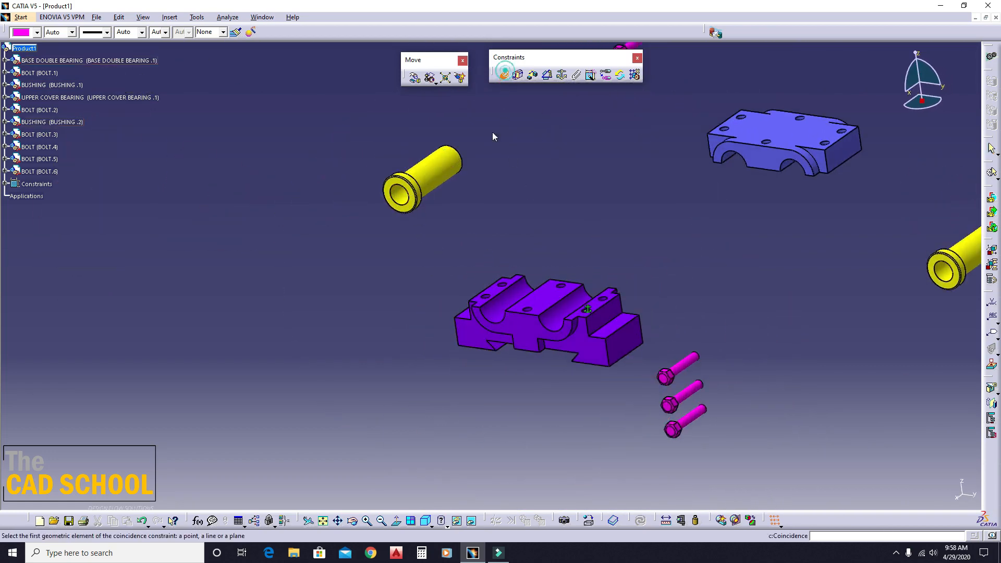
pyautogui.click(433, 181)
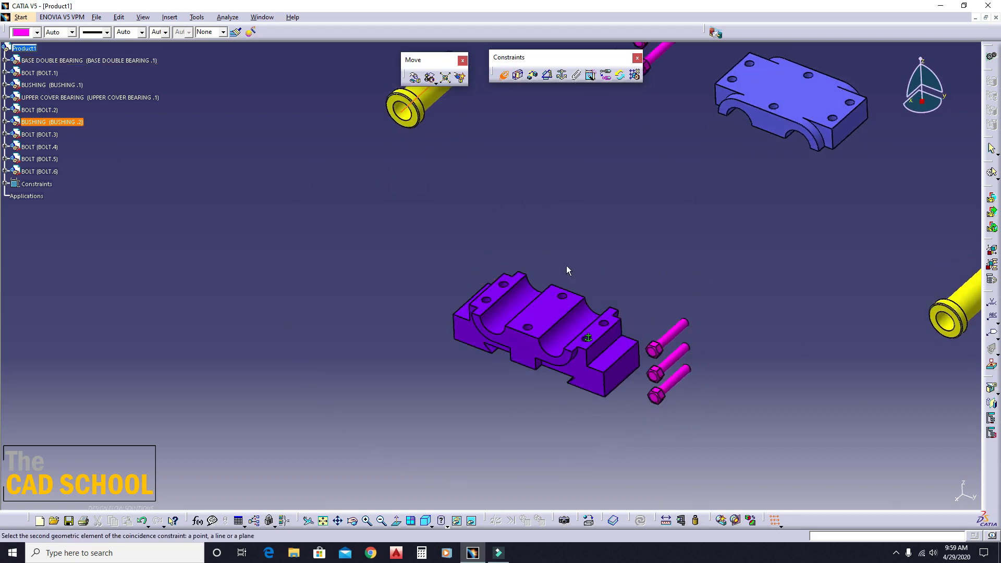
pyautogui.click(530, 301)
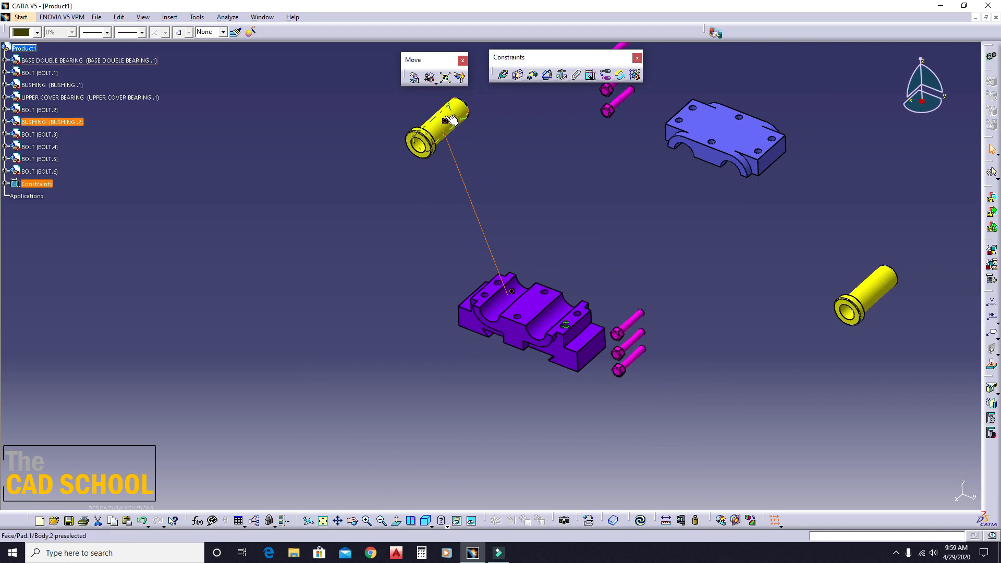
pyautogui.click(467, 142)
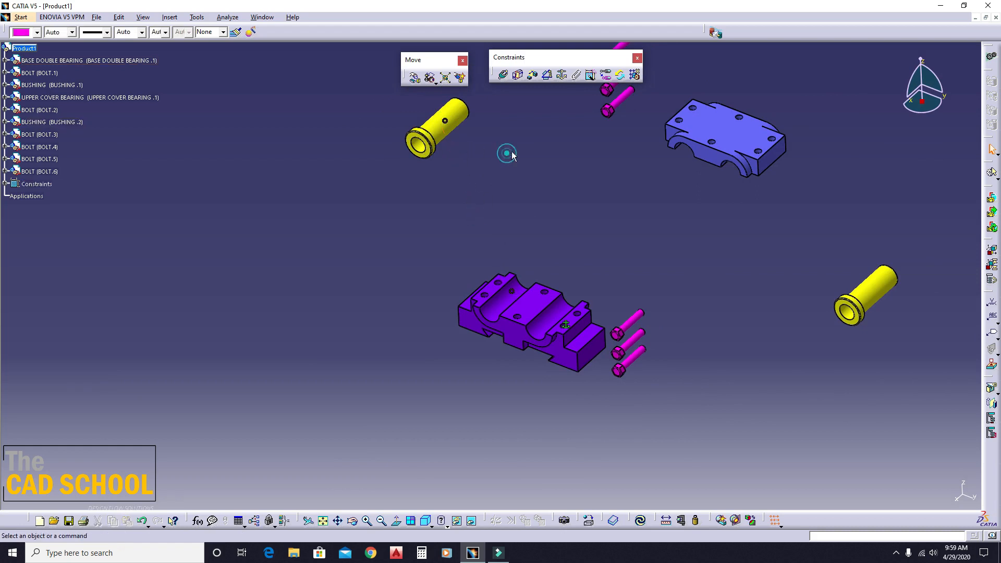
# Step: Add a contact constraint between the inner flange face of BUSHING.2 and the base's front face, and update the assembly
pyautogui.click(517, 76)
pyautogui.click(517, 78)
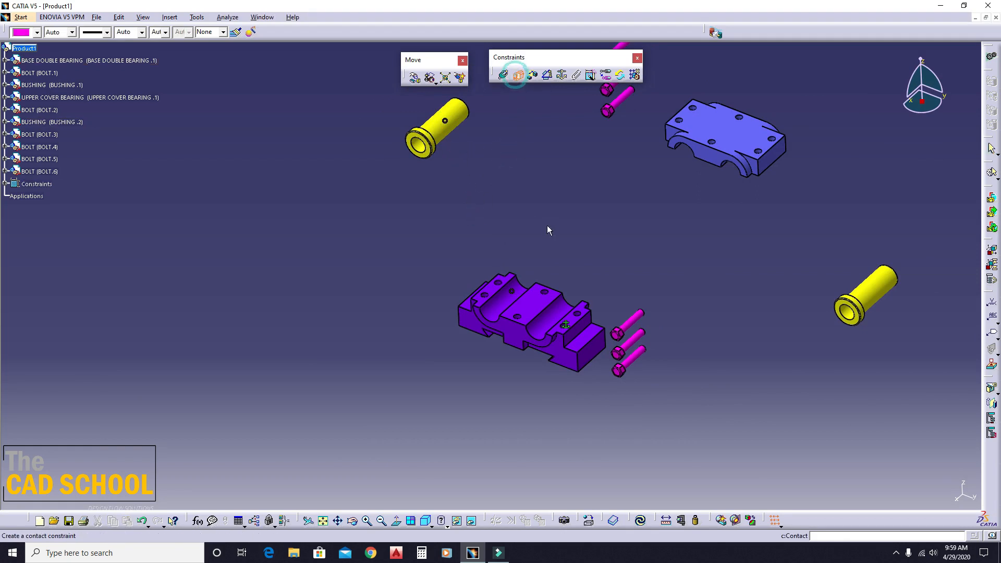
pyautogui.moveTo(499, 185); pyautogui.dragTo(742, 244, button='middle')
pyautogui.middleClick(742, 244)
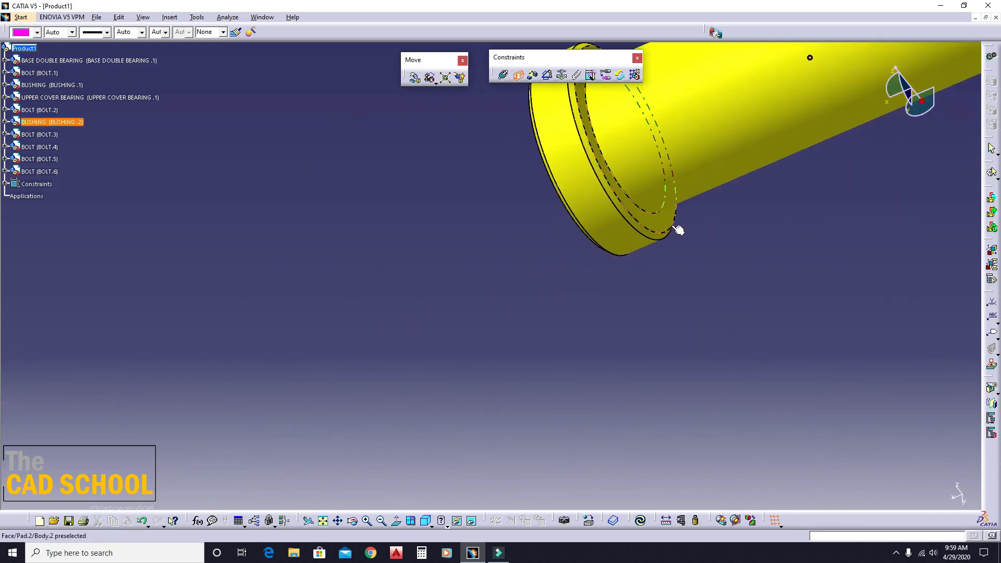
pyautogui.click(664, 227)
pyautogui.moveTo(500, 255); pyautogui.dragTo(524, 159, button='middle')
pyautogui.click(615, 306)
pyautogui.moveTo(496, 201); pyautogui.dragTo(522, 339, button='middle')
pyautogui.click(642, 521)
pyautogui.moveTo(683, 313); pyautogui.dragTo(421, 308, button='middle')
pyautogui.middleClick(421, 308)
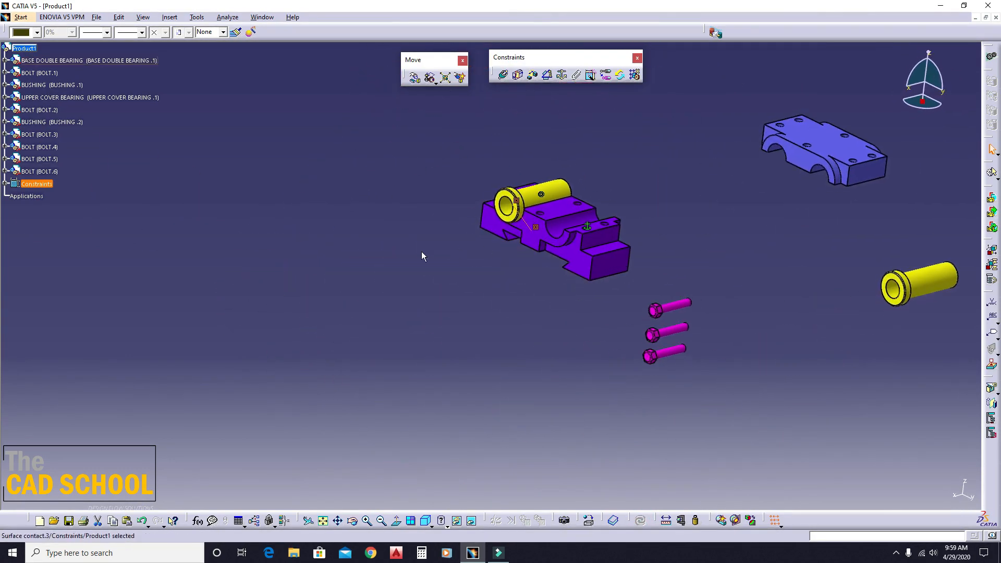
pyautogui.moveTo(422, 251); pyautogui.dragTo(444, 204, button='middle')
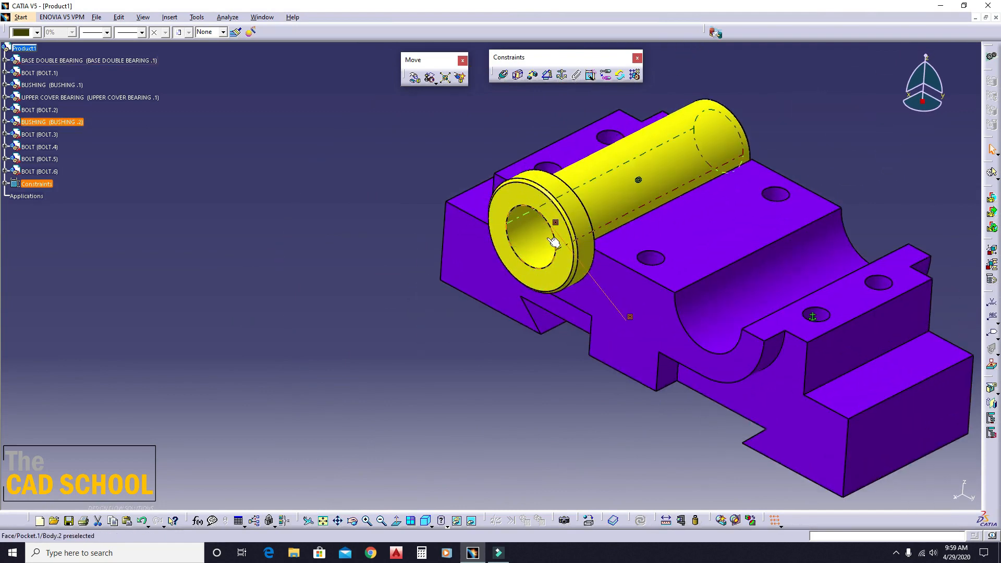
pyautogui.moveTo(555, 241); pyautogui.dragTo(438, 287, button='middle')
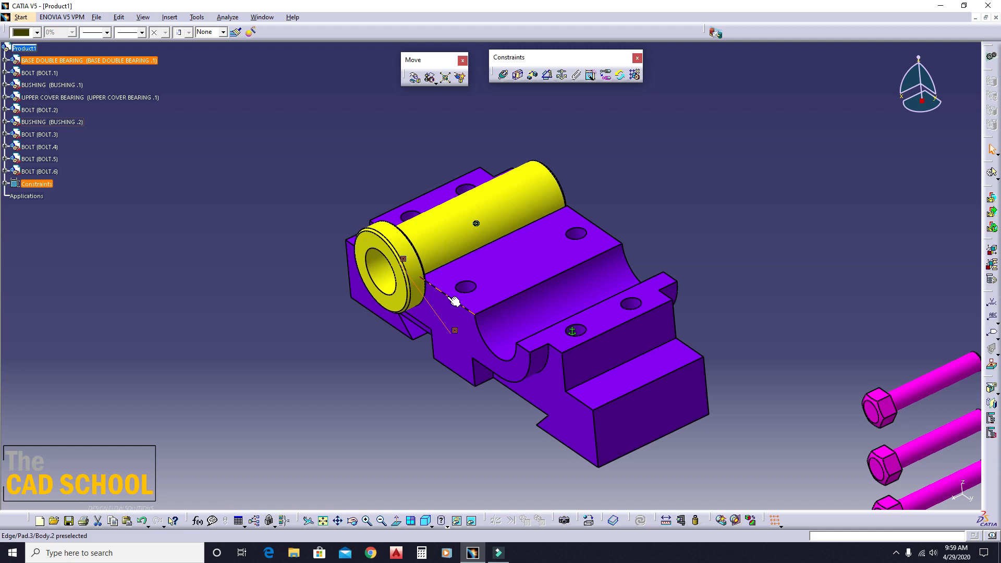
pyautogui.moveTo(566, 270); pyautogui.dragTo(681, 209, button='middle')
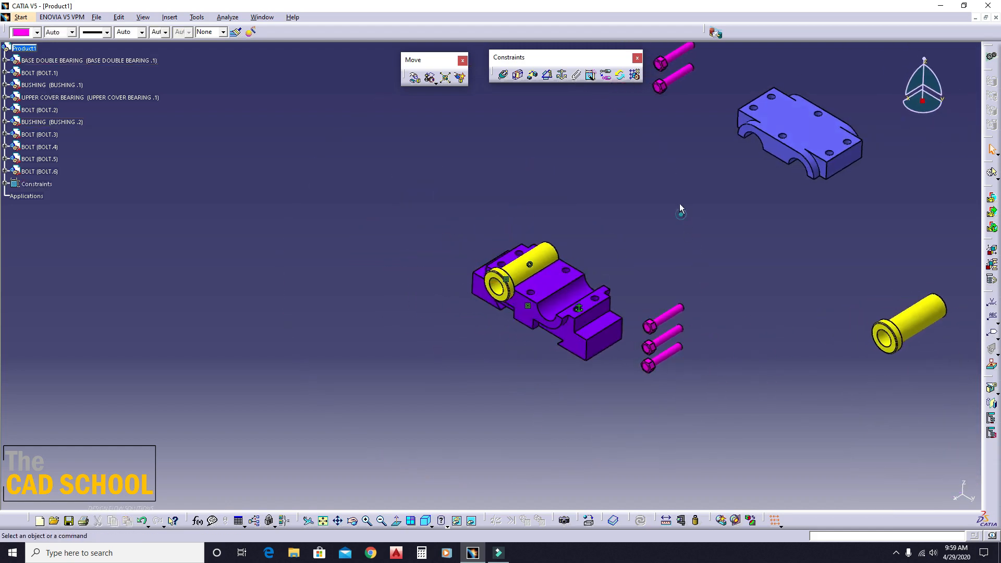
# Step: Add a coincidence constraint between the axis of BUSHING.1 and the axis of the base's right semicircular seat
pyautogui.click(503, 74)
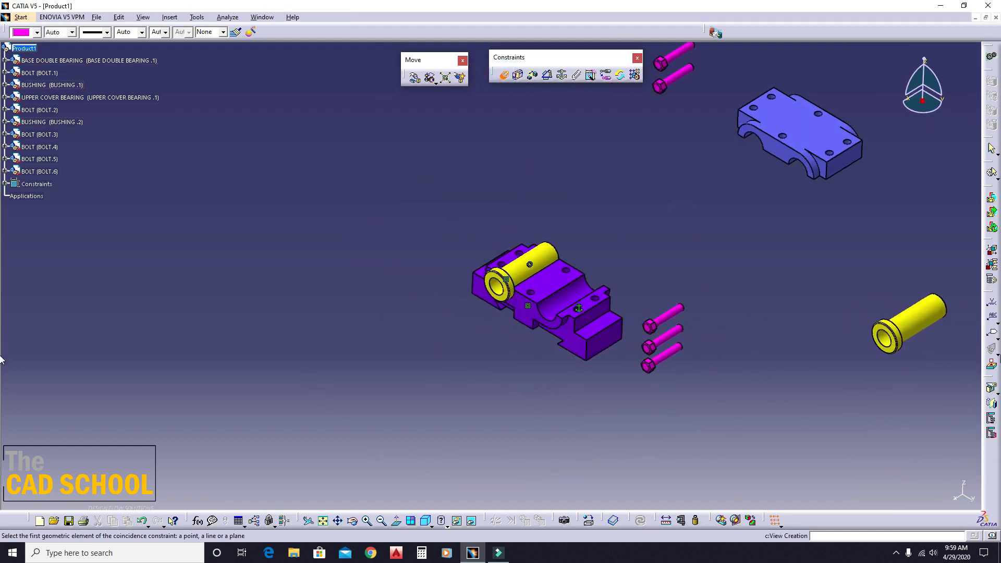
pyautogui.click(585, 308)
pyautogui.moveTo(787, 301); pyautogui.dragTo(419, 259, button='middle')
# Step: Add a contact constraint between the inner flange face of BUSHING.1 and the base's front face, and update the assembly
pyautogui.click(517, 75)
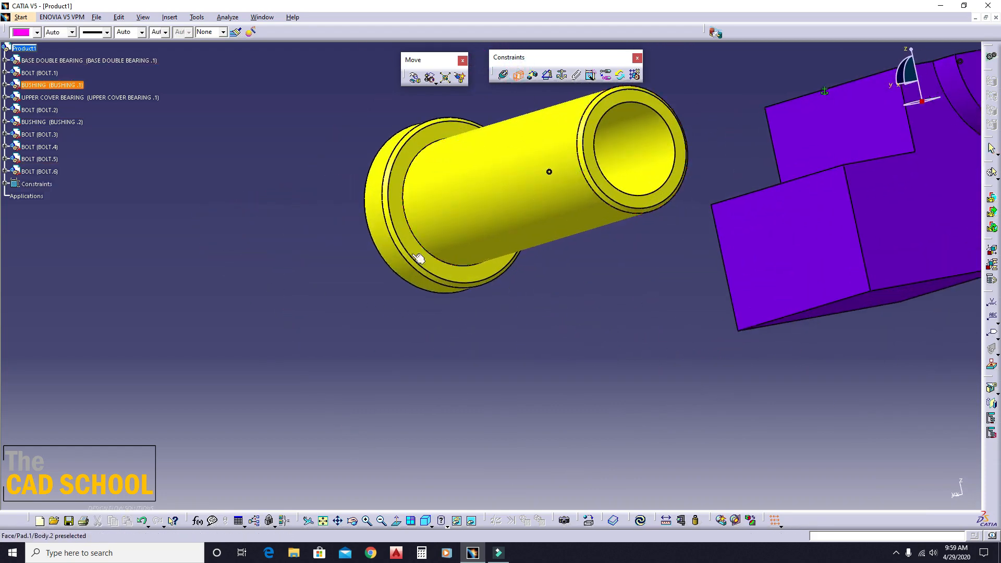
pyautogui.click(477, 275)
pyautogui.moveTo(477, 276); pyautogui.dragTo(436, 231, button='middle')
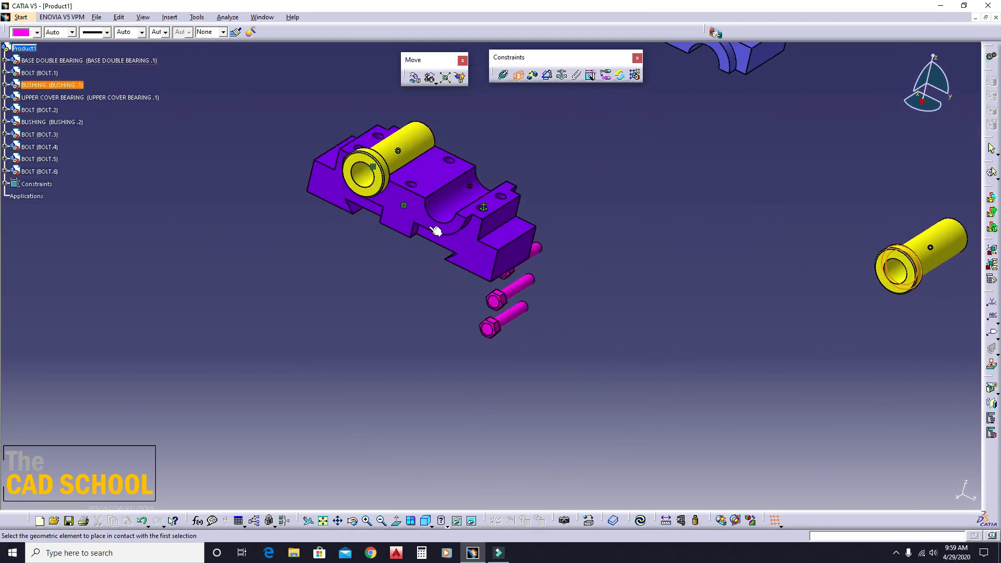
pyautogui.click(418, 213)
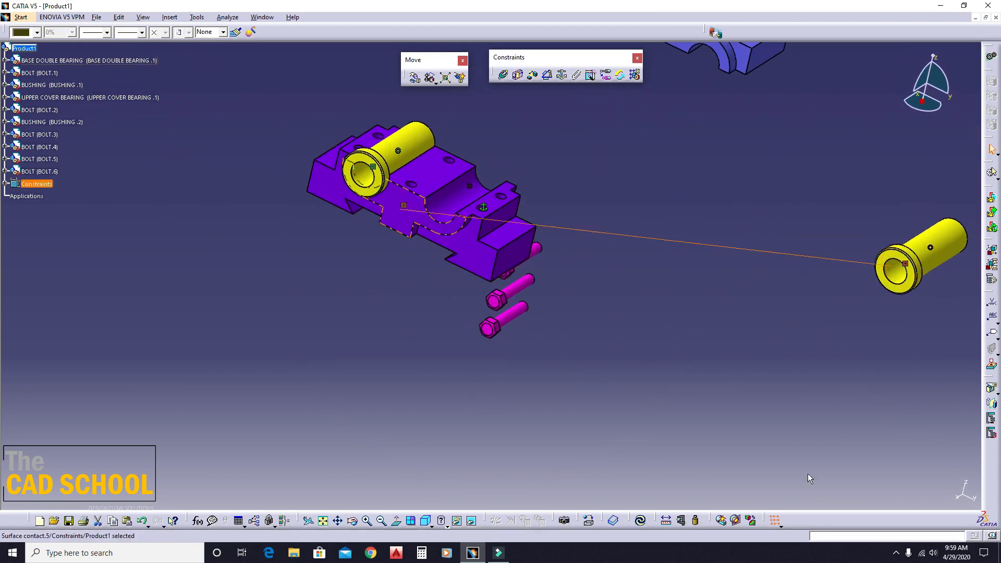
pyautogui.click(640, 520)
pyautogui.moveTo(599, 375); pyautogui.dragTo(459, 312, button='middle')
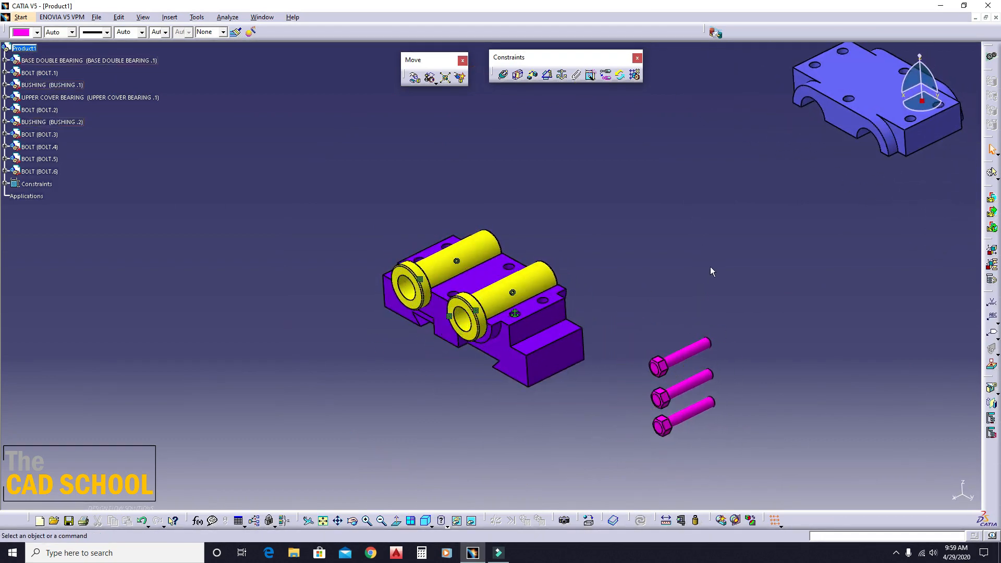
# Step: Add a coincidence constraint between the axis of the upper cover's left semicircular seat and the axis of BUSHING.2
pyautogui.moveTo(597, 265); pyautogui.dragTo(615, 274, button='middle')
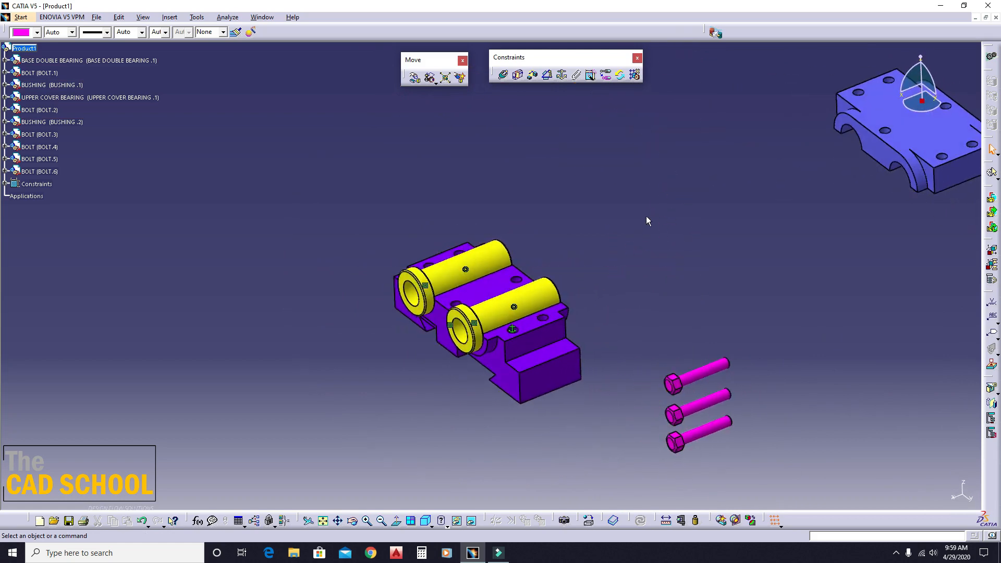
pyautogui.moveTo(496, 251); pyautogui.dragTo(631, 204, button='middle')
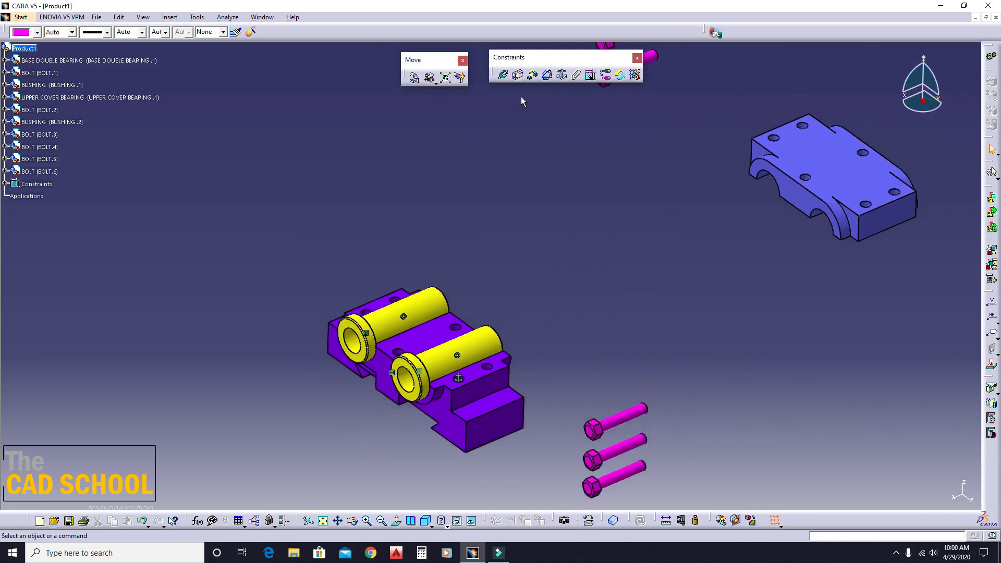
pyautogui.click(504, 76)
pyautogui.moveTo(488, 273); pyautogui.dragTo(497, 225, button='middle')
pyautogui.moveTo(847, 338); pyautogui.dragTo(647, 213, button='middle')
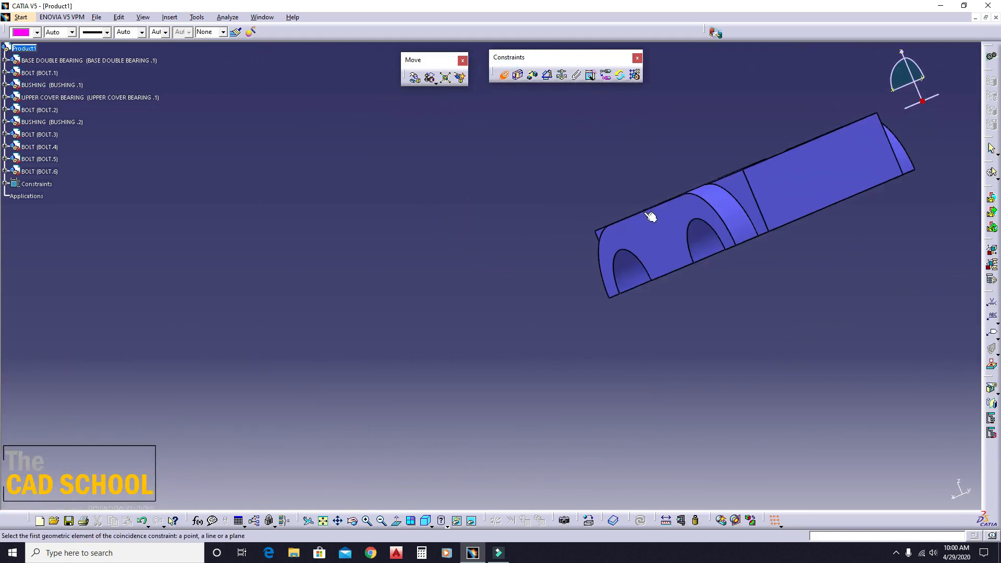
pyautogui.click(655, 289)
pyautogui.moveTo(656, 289); pyautogui.dragTo(699, 368, button='middle')
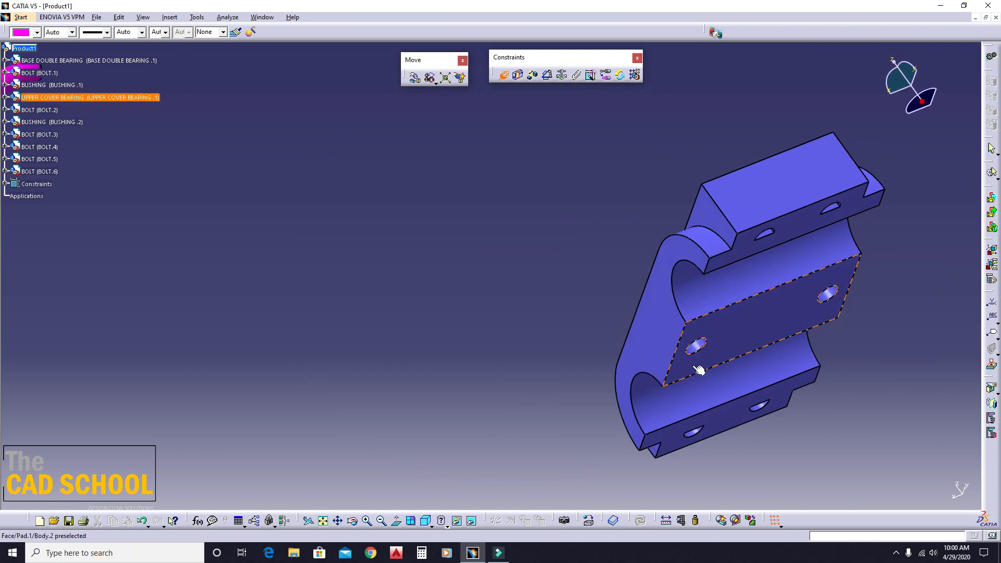
pyautogui.moveTo(645, 270); pyautogui.dragTo(644, 412, button='middle')
pyautogui.moveTo(743, 327); pyautogui.dragTo(823, 253, button='middle')
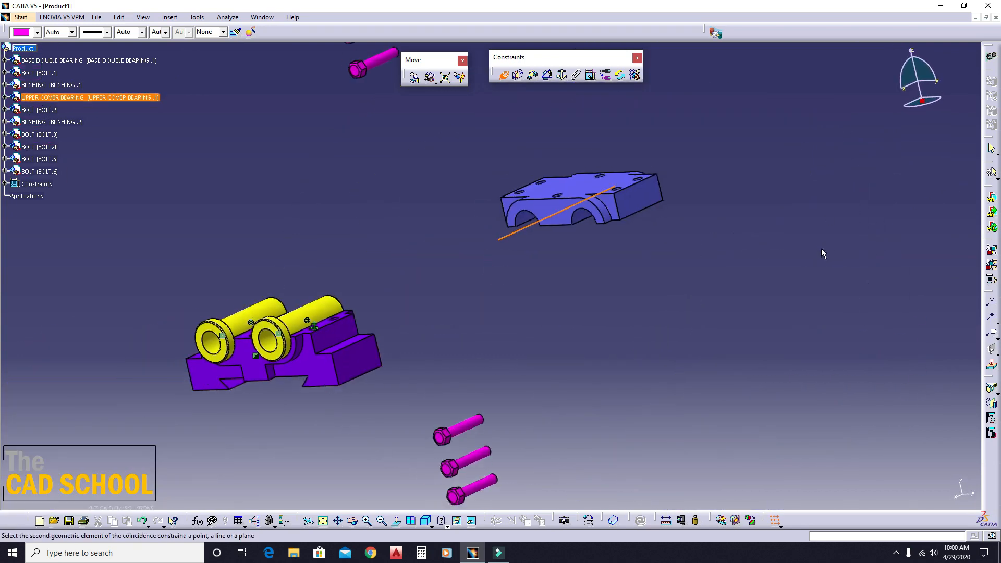
pyautogui.moveTo(162, 271); pyautogui.dragTo(498, 105, button='middle')
pyautogui.click(690, 160)
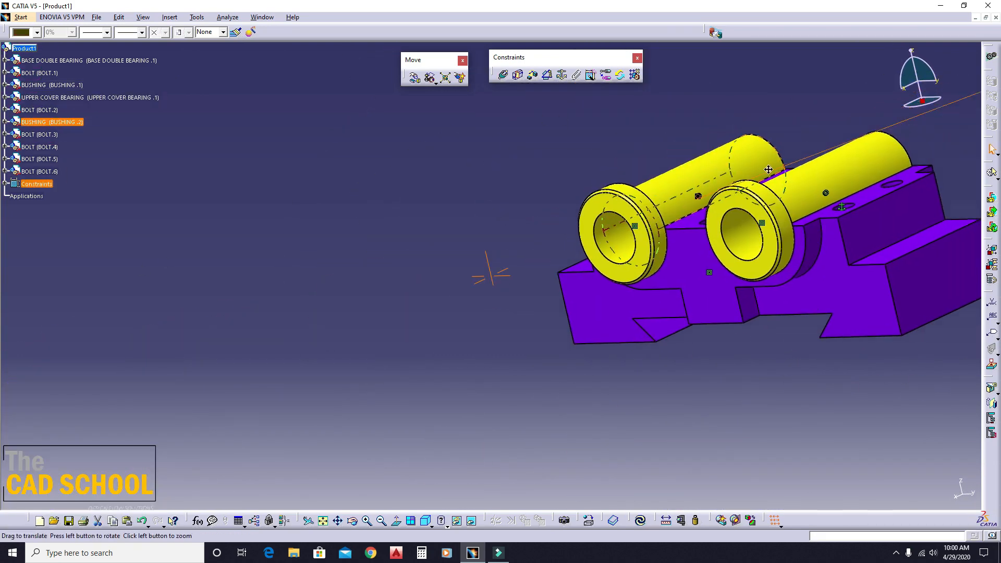
# Step: Add a contact constraint between the upper cover's underside and the base's top face, and update the assembly
pyautogui.moveTo(487, 272); pyautogui.dragTo(604, 178, button='middle')
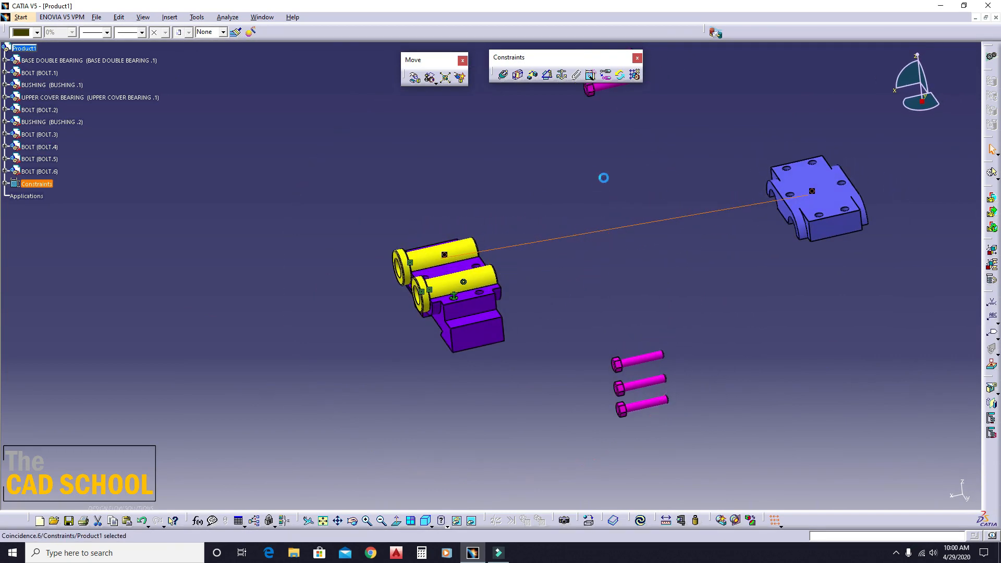
pyautogui.click(518, 73)
pyautogui.moveTo(723, 219); pyautogui.dragTo(605, 144, button='middle')
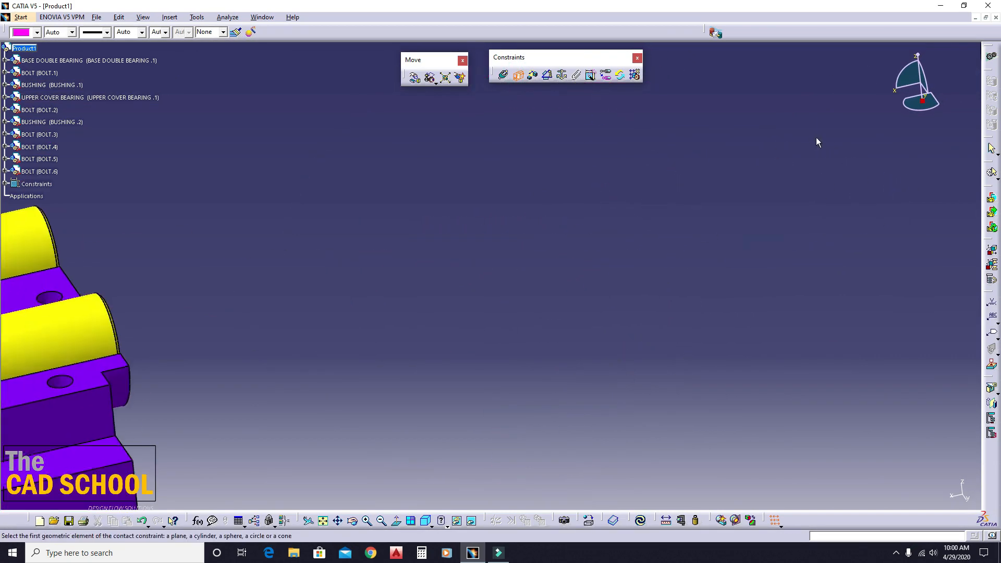
pyautogui.moveTo(949, 107)
pyautogui.mouseDown(button='middle')
pyautogui.moveTo(600, 208)
pyautogui.moveTo(338, 306)
pyautogui.moveTo(380, 268)
pyautogui.moveTo(447, 257)
pyautogui.moveTo(295, 306)
pyautogui.moveTo(432, 264)
pyautogui.moveTo(369, 307)
pyautogui.moveTo(589, 259)
pyautogui.mouseUp(button='middle')
pyautogui.click(437, 319)
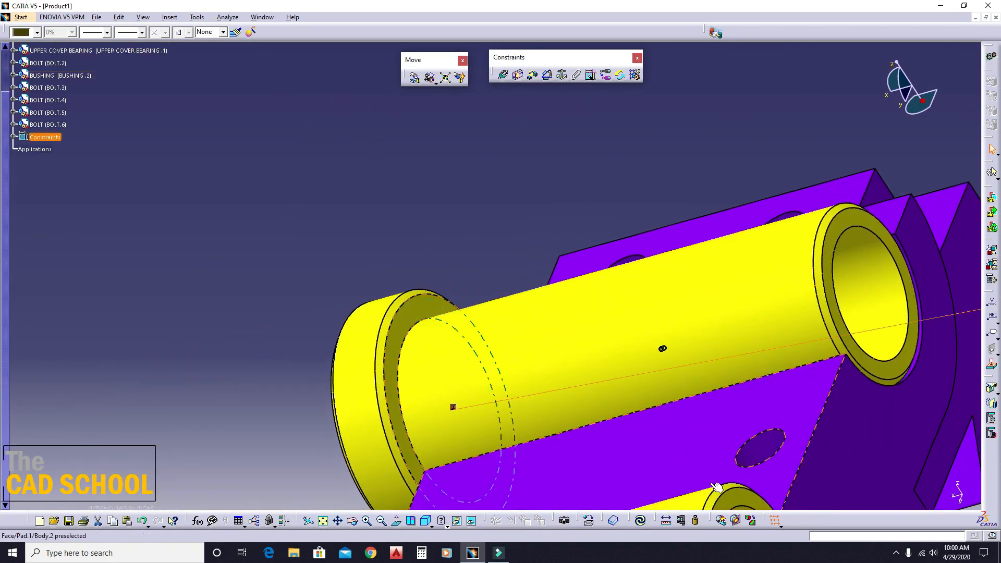
pyautogui.click(641, 521)
pyautogui.keyDown('ctrl'); pyautogui.moveTo(394, 343); pyautogui.dragTo(456, 363, button='middle'); pyautogui.keyUp('ctrl')
pyautogui.rightClick(474, 328)
pyautogui.click(506, 348)
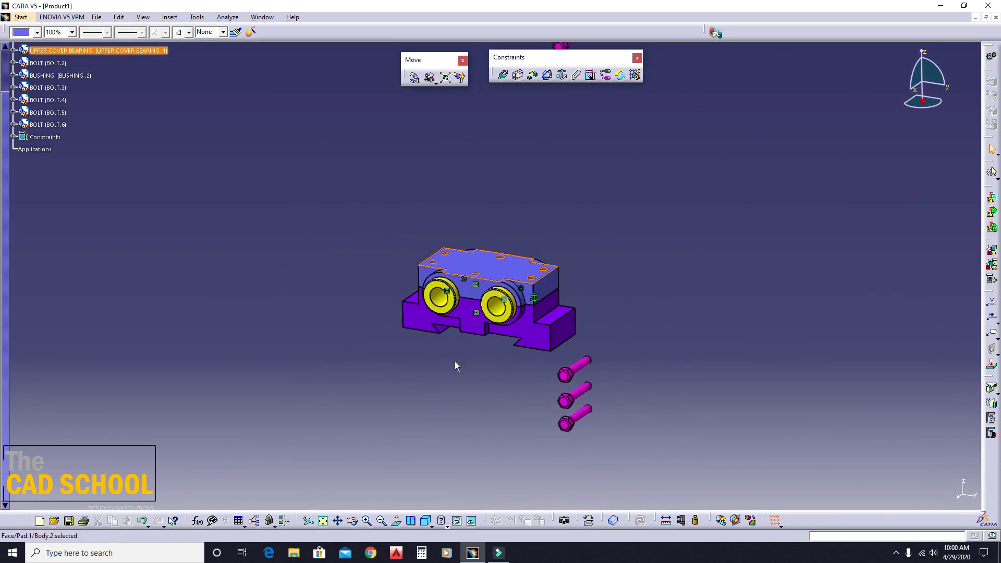
pyautogui.click(722, 312)
# Step: Add a coincidence constraint between the axis of BOLT.2 and the axis of the cover's front right hole
pyautogui.click(503, 78)
pyautogui.moveTo(562, 375); pyautogui.dragTo(662, 268, button='middle')
pyautogui.keyDown('ctrl'); pyautogui.moveTo(485, 221); pyautogui.dragTo(500, 198, button='middle'); pyautogui.keyUp('ctrl')
pyautogui.click(469, 203)
pyautogui.keyDown('ctrl'); pyautogui.moveTo(515, 89); pyautogui.dragTo(339, 335, button='middle'); pyautogui.keyUp('ctrl')
pyautogui.click(174, 319)
# Step: Add a contact constraint between the underside of BOLT.2's head and the upper cover's top face
pyautogui.middleClick(889, 452)
pyautogui.moveTo(889, 452); pyautogui.dragTo(902, 479, button='middle')
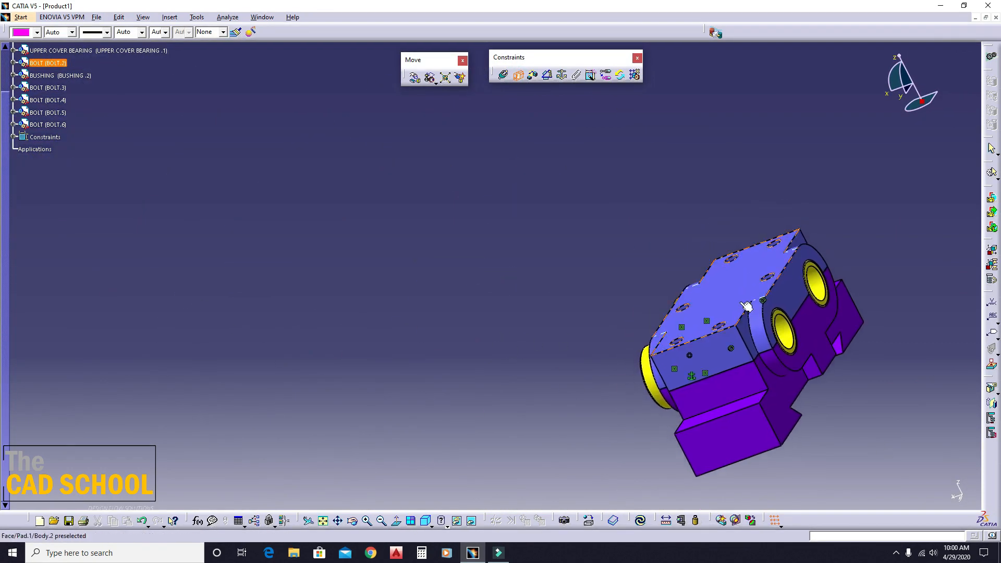
pyautogui.click(726, 291)
# Step: Add a coincidence constraint between the axis of BOLT.3 and the axis of the cover's rear right hole
pyautogui.click(505, 77)
pyautogui.middleClick(834, 444)
pyautogui.moveTo(834, 443); pyautogui.dragTo(507, 412, button='middle')
pyautogui.keyDown('ctrl'); pyautogui.moveTo(507, 411); pyautogui.dragTo(567, 259, button='middle'); pyautogui.keyUp('ctrl')
pyautogui.click(568, 374)
pyautogui.keyDown('ctrl'); pyautogui.moveTo(385, 264); pyautogui.dragTo(433, 433, button='middle'); pyautogui.keyUp('ctrl')
pyautogui.middleClick(840, 429)
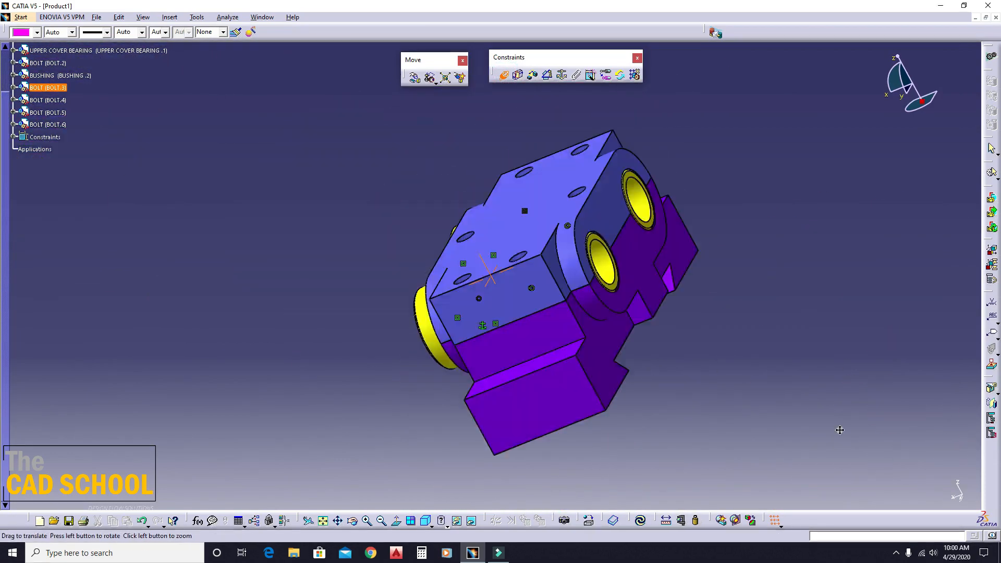
pyautogui.moveTo(840, 430); pyautogui.dragTo(916, 470, button='middle')
pyautogui.moveTo(405, 289); pyautogui.dragTo(498, 378, button='middle')
pyautogui.keyDown('ctrl'); pyautogui.moveTo(519, 198); pyautogui.dragTo(516, 334, button='middle'); pyautogui.keyUp('ctrl')
pyautogui.moveTo(516, 334); pyautogui.dragTo(543, 257, button='middle')
pyautogui.click(515, 277)
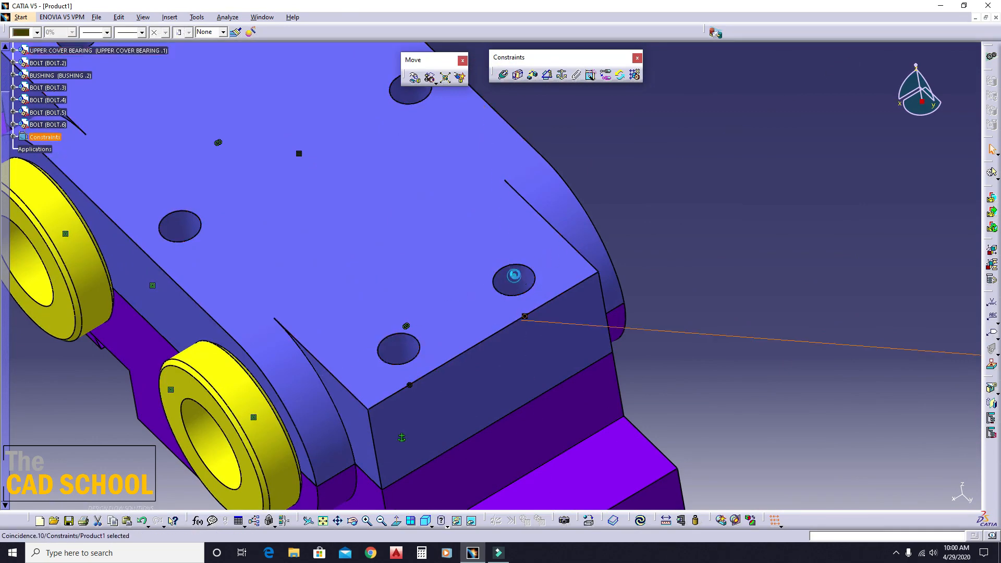
# Step: Add a contact constraint between the underside of BOLT.3's head and the upper cover's top face
pyautogui.click(517, 76)
pyautogui.keyDown('ctrl'); pyautogui.moveTo(742, 210); pyautogui.dragTo(647, 334, button='middle'); pyautogui.keyUp('ctrl')
pyautogui.moveTo(646, 334); pyautogui.dragTo(678, 272, button='middle')
pyautogui.middleClick(759, 329)
pyautogui.keyDown('ctrl'); pyautogui.moveTo(759, 330); pyautogui.dragTo(655, 146, button='middle'); pyautogui.keyUp('ctrl')
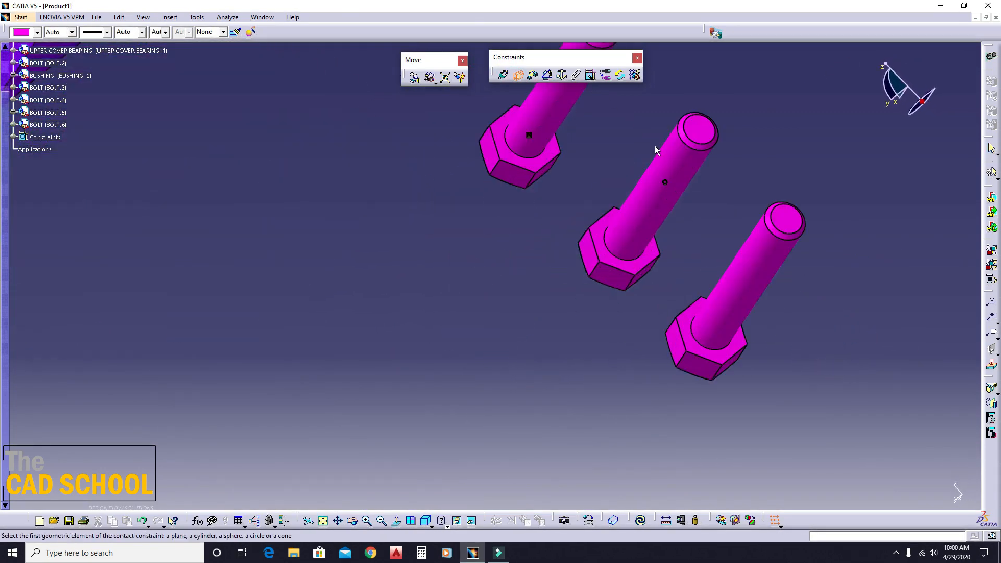
pyautogui.keyDown('ctrl'); pyautogui.moveTo(654, 249); pyautogui.dragTo(485, 348, button='middle'); pyautogui.keyUp('ctrl')
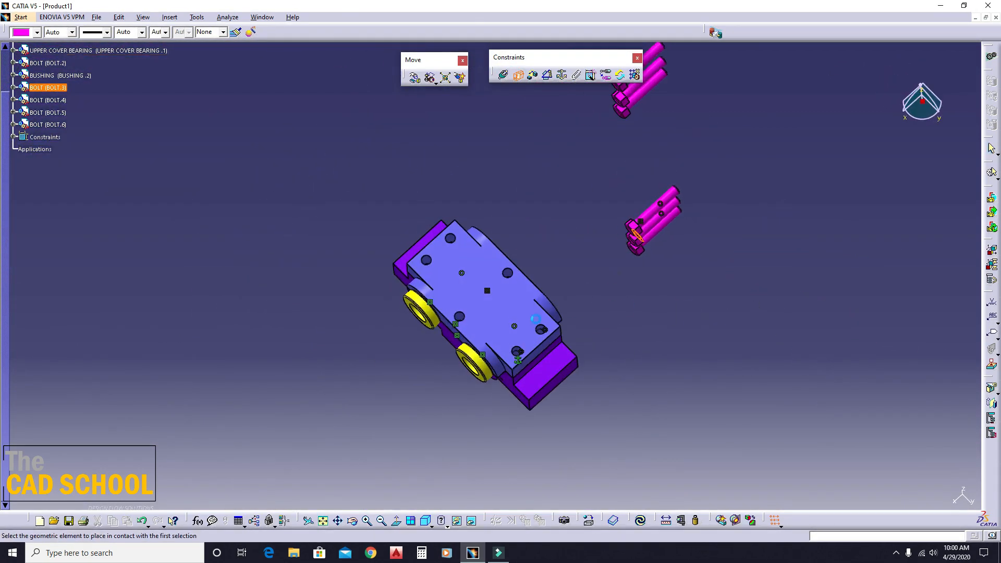
pyautogui.click(498, 303)
# Step: Add a coincidence constraint between the axis of BOLT.5 and the axis of the cover's rear middle hole
pyautogui.click(504, 75)
pyautogui.moveTo(526, 261); pyautogui.dragTo(781, 226, button='middle')
pyautogui.keyDown('ctrl'); pyautogui.moveTo(528, 270); pyautogui.dragTo(516, 321, button='middle'); pyautogui.keyUp('ctrl')
pyautogui.moveTo(517, 321); pyautogui.dragTo(490, 350, button='middle')
pyautogui.keyDown('ctrl'); pyautogui.moveTo(490, 350); pyautogui.dragTo(497, 190, button='middle'); pyautogui.keyUp('ctrl')
pyautogui.click(344, 147)
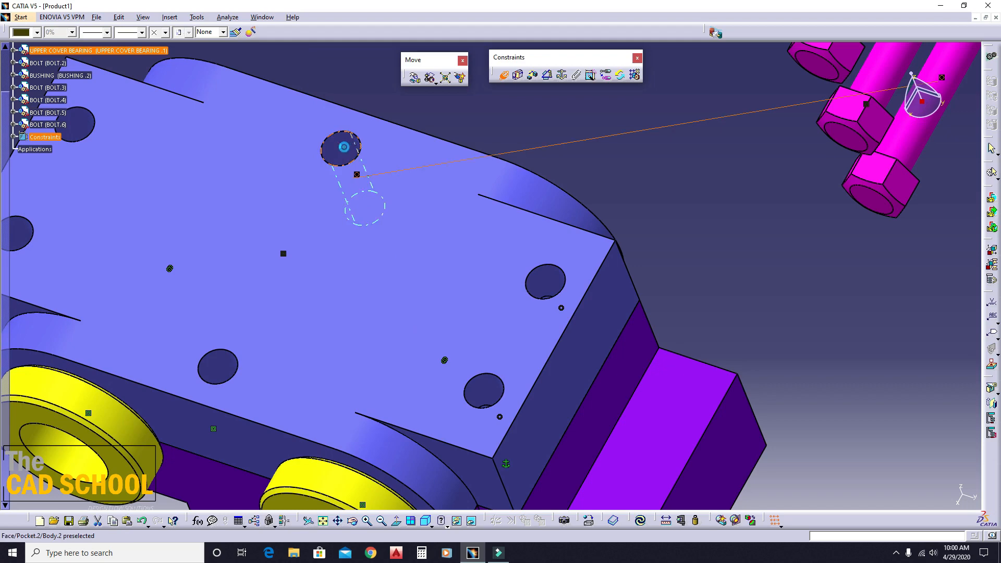
# Step: Add a contact constraint between the underside of BOLT.5's head and the upper cover's top face
pyautogui.click(515, 78)
pyautogui.keyDown('ctrl'); pyautogui.moveTo(665, 201); pyautogui.dragTo(649, 302, button='middle'); pyautogui.keyUp('ctrl')
pyautogui.moveTo(649, 302); pyautogui.dragTo(523, 219, button='middle')
pyautogui.click(475, 260)
pyautogui.keyDown('ctrl'); pyautogui.moveTo(352, 224); pyautogui.dragTo(299, 334, button='middle'); pyautogui.keyUp('ctrl')
pyautogui.moveTo(300, 333); pyautogui.dragTo(490, 254, button='middle')
pyautogui.click(514, 199)
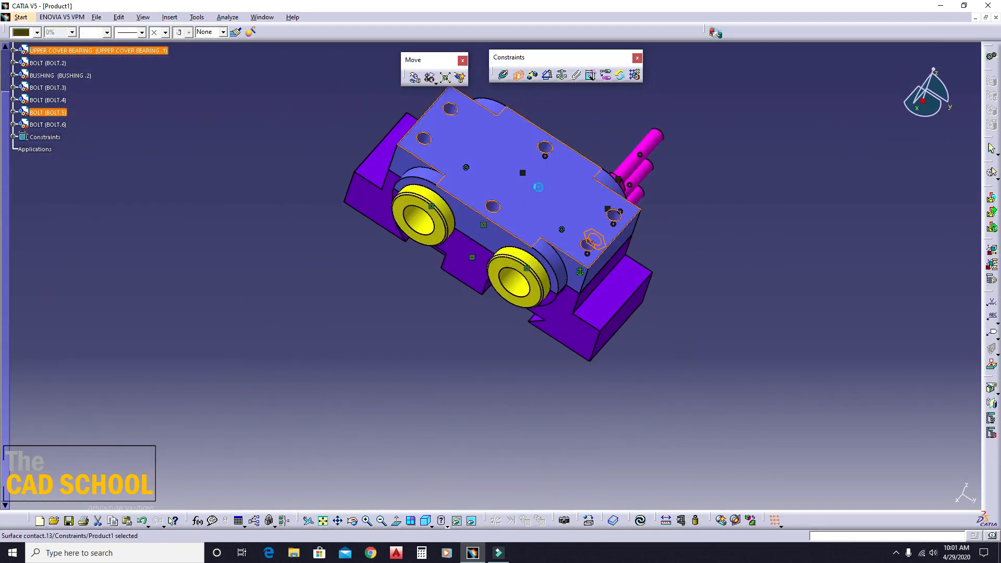
# Step: Make the axis of the lowest bolt in the upper group coincident with the axis of the cover's front middle hole
pyautogui.keyDown('ctrl'); pyautogui.moveTo(710, 230); pyautogui.dragTo(643, 326, button='middle'); pyautogui.keyUp('ctrl')
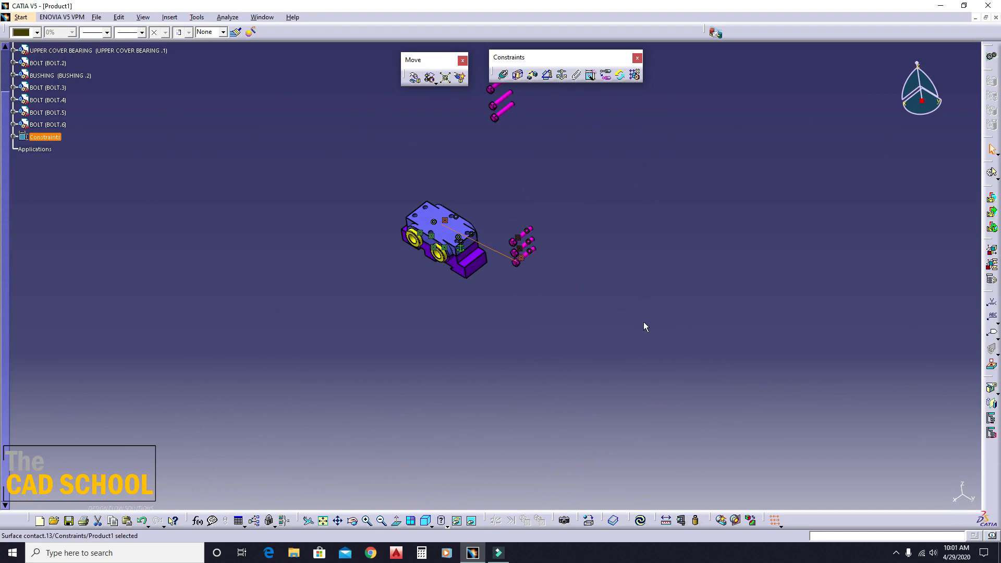
pyautogui.click(501, 73)
pyautogui.moveTo(492, 146); pyautogui.dragTo(520, 314, button='middle')
pyautogui.keyDown('ctrl'); pyautogui.moveTo(520, 314); pyautogui.dragTo(570, 235, button='middle'); pyautogui.keyUp('ctrl')
pyautogui.click(585, 293)
pyautogui.keyDown('ctrl'); pyautogui.moveTo(620, 115); pyautogui.dragTo(658, 137, button='middle'); pyautogui.keyUp('ctrl')
pyautogui.keyDown('ctrl'); pyautogui.moveTo(600, 323); pyautogui.dragTo(600, 224, button='middle'); pyautogui.keyUp('ctrl')
pyautogui.click(599, 303)
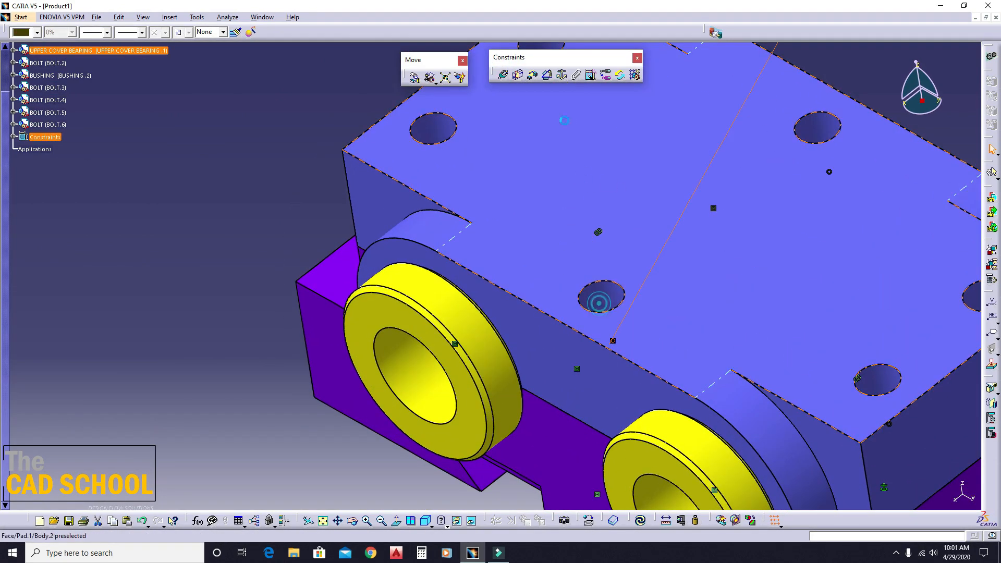
# Step: Add a contact constraint between the head underside of the front middle hole's bolt and the upper cover's top face
pyautogui.click(518, 74)
pyautogui.keyDown('ctrl'); pyautogui.moveTo(608, 151); pyautogui.dragTo(401, 164, button='middle'); pyautogui.keyUp('ctrl')
pyautogui.click(560, 273)
# Step: Add a coincidence constraint between the axis of BOLT.4 and the axis of the cover's front left hole
pyautogui.click(508, 77)
pyautogui.moveTo(607, 179); pyautogui.dragTo(887, 274, button='middle')
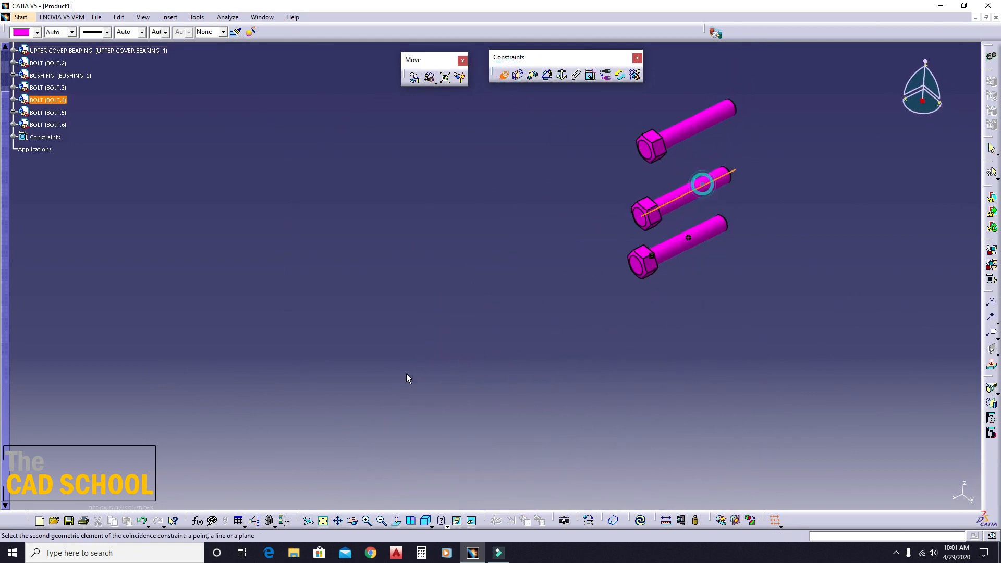
pyautogui.moveTo(408, 379); pyautogui.dragTo(501, 73, button='middle')
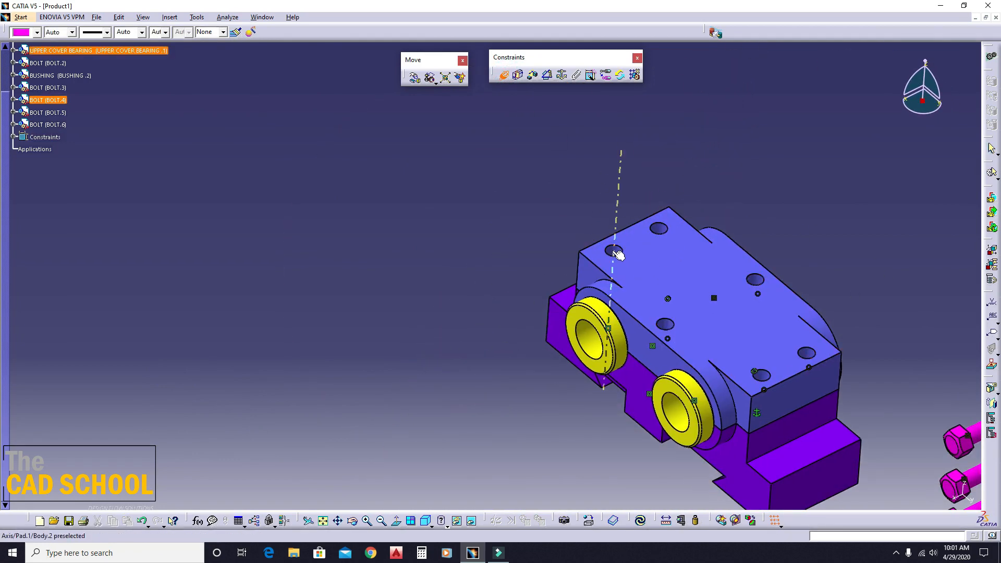
pyautogui.click(615, 252)
# Step: Add a contact constraint between the underside of BOLT.4's head and the upper cover's top face, and update the assembly
pyautogui.click(520, 77)
pyautogui.moveTo(565, 136); pyautogui.dragTo(603, 125, button='middle')
pyautogui.click(569, 291)
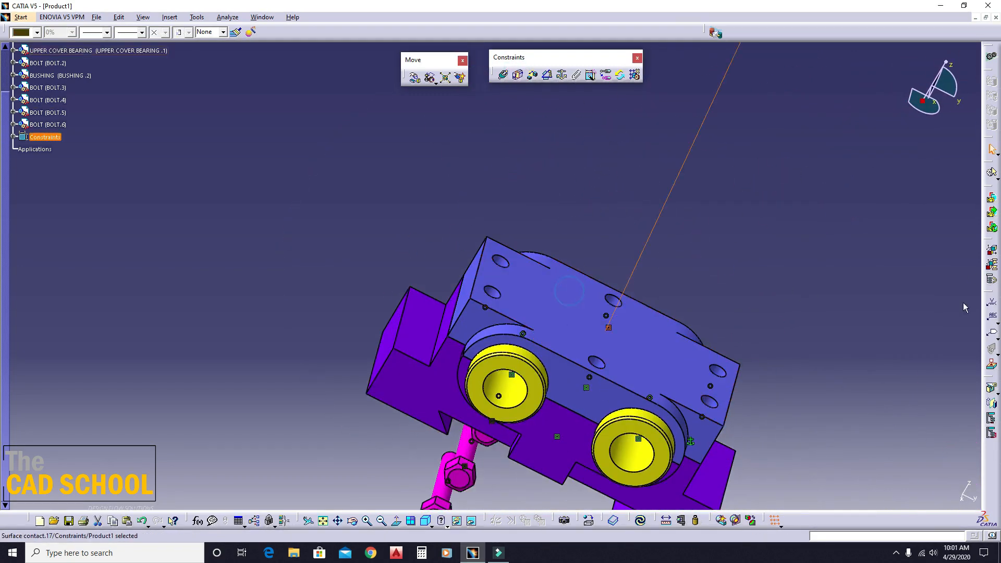
pyautogui.click(642, 521)
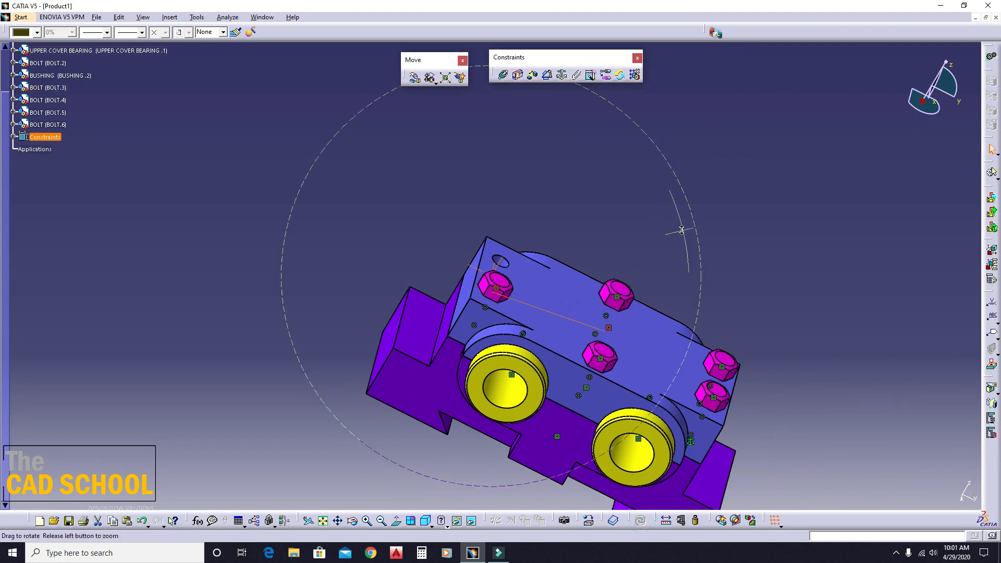
pyautogui.moveTo(682, 230); pyautogui.dragTo(444, 349, button='middle')
pyautogui.click(641, 320)
# Step: Add a coincidence constraint between the axis of the last loose bolt and the axis of the cover's rear left hole
pyautogui.moveTo(789, 296); pyautogui.dragTo(523, 330, button='middle')
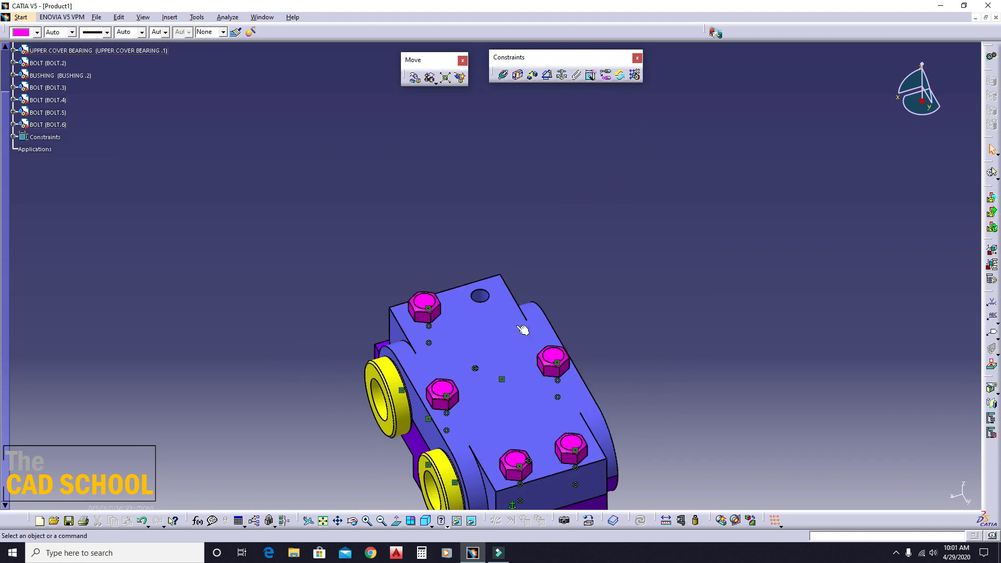
pyautogui.click(504, 75)
pyautogui.moveTo(755, 213); pyautogui.dragTo(672, 300, button='middle')
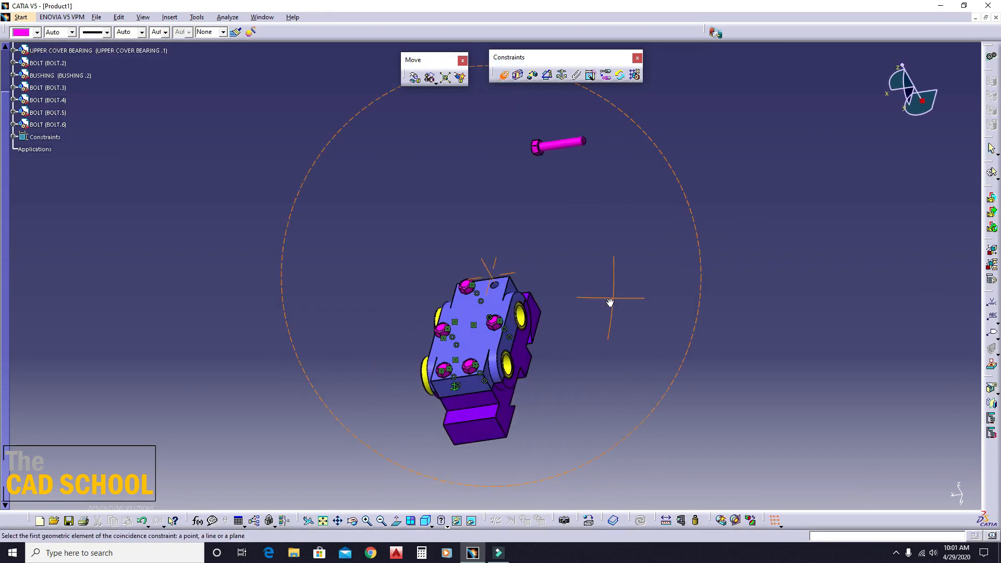
pyautogui.click(553, 146)
pyautogui.moveTo(599, 325); pyautogui.dragTo(527, 368, button='middle')
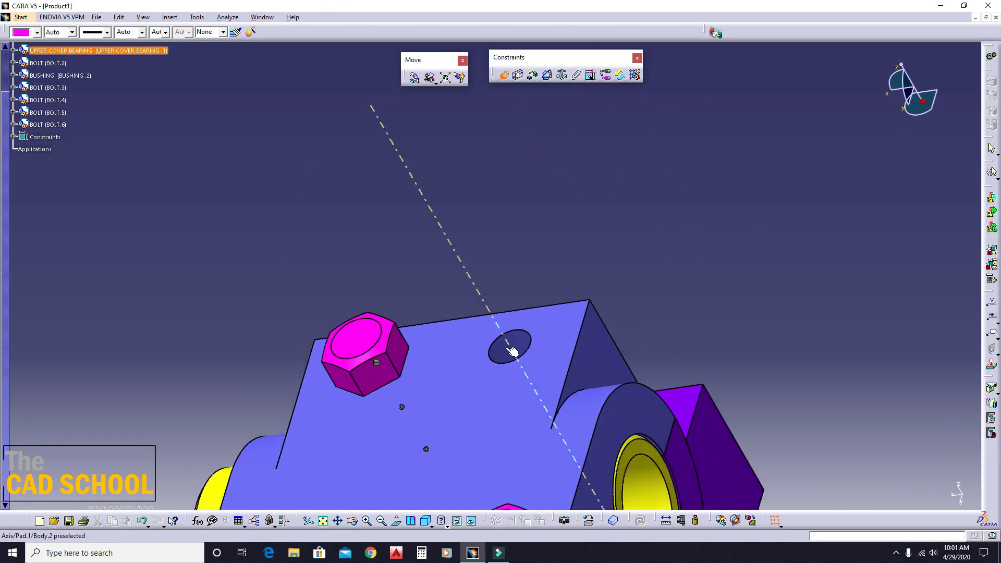
pyautogui.click(512, 350)
# Step: Add a contact constraint between the last bolt's head underside and the upper cover's top face, and update the assembly
pyautogui.click(515, 76)
pyautogui.moveTo(647, 182); pyautogui.dragTo(432, 209, button='middle')
pyautogui.click(398, 176)
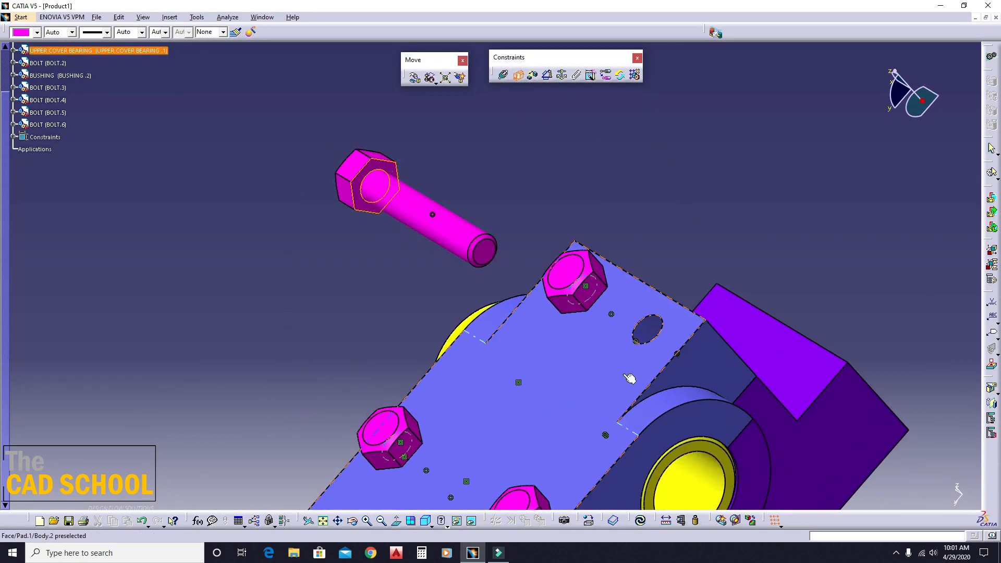
pyautogui.click(641, 520)
# Step: Set the isometric view and hide all assembly constraints in the model
pyautogui.moveTo(586, 295); pyautogui.dragTo(675, 266, button='middle')
pyautogui.moveTo(566, 342); pyautogui.dragTo(417, 368, button='middle')
pyautogui.moveTo(722, 402); pyautogui.dragTo(614, 408, button='middle')
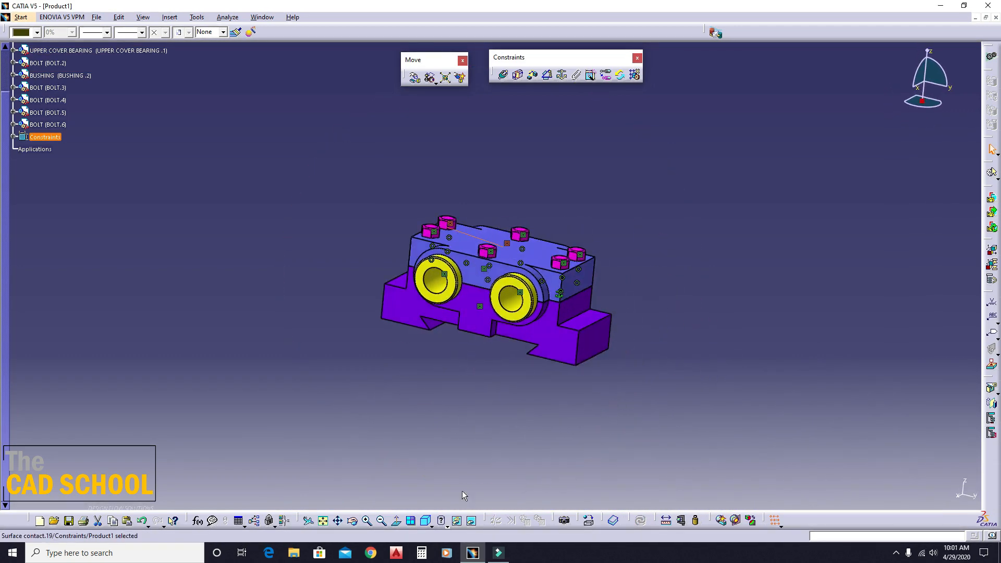
pyautogui.click(427, 520)
pyautogui.rightClick(44, 138)
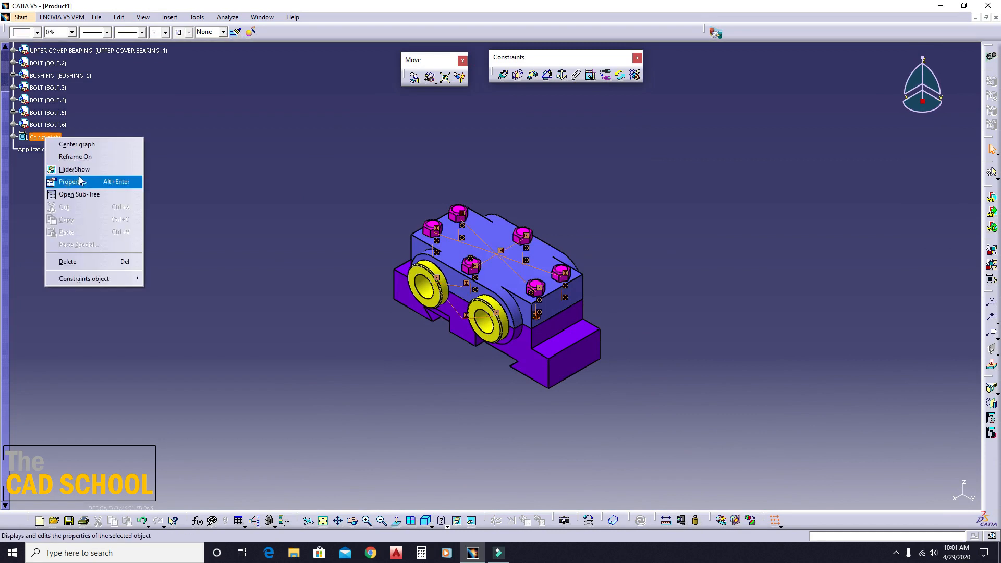
pyautogui.click(74, 169)
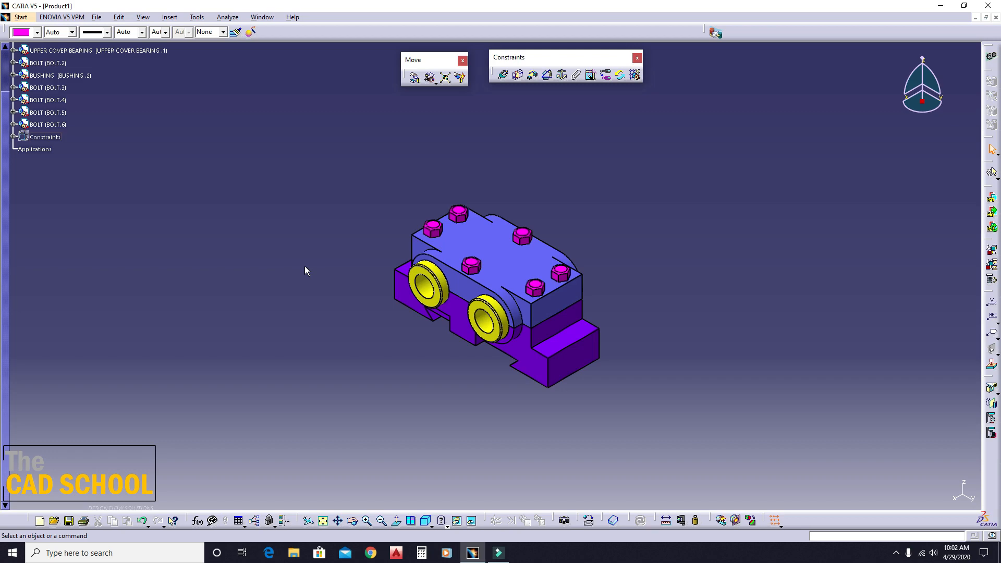
# Step: Save the assembly as Product1 in a new folder named 1 inside the DOUBLE BEARING ASSEMBLY folder
pyautogui.scroll(3, 229, 177)
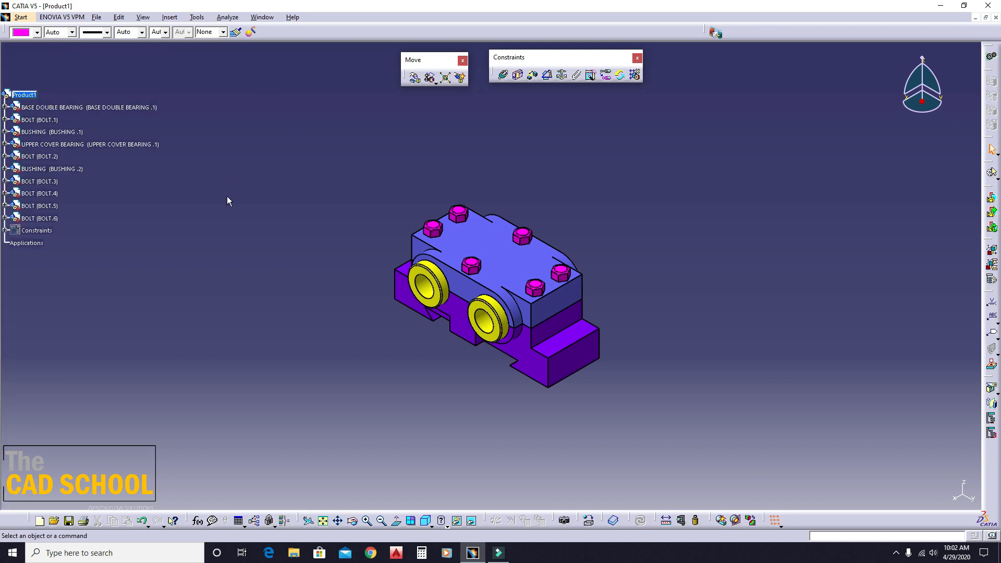
pyautogui.hotkey('ctrl', 's')
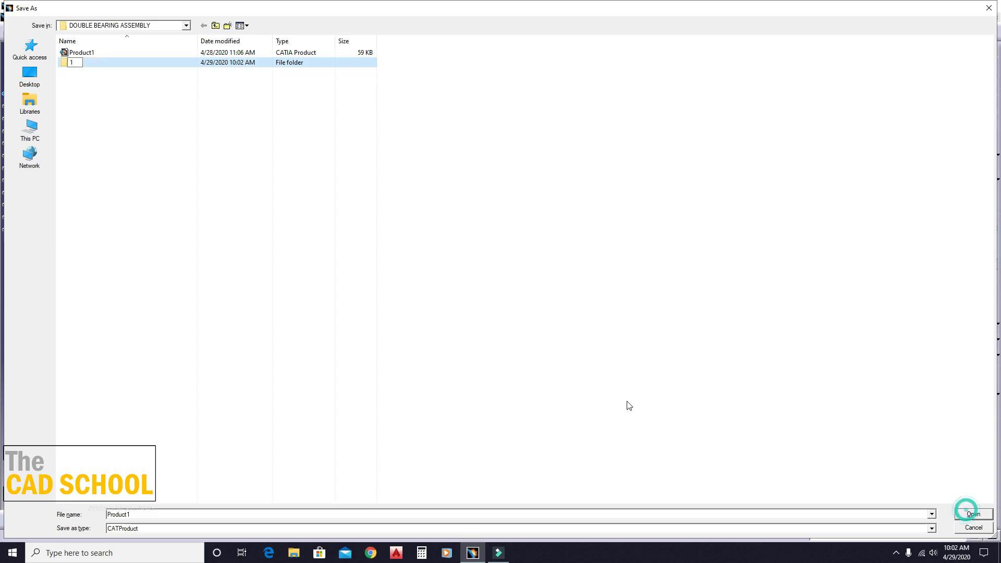
pyautogui.press('Return')
pyautogui.press('Return')
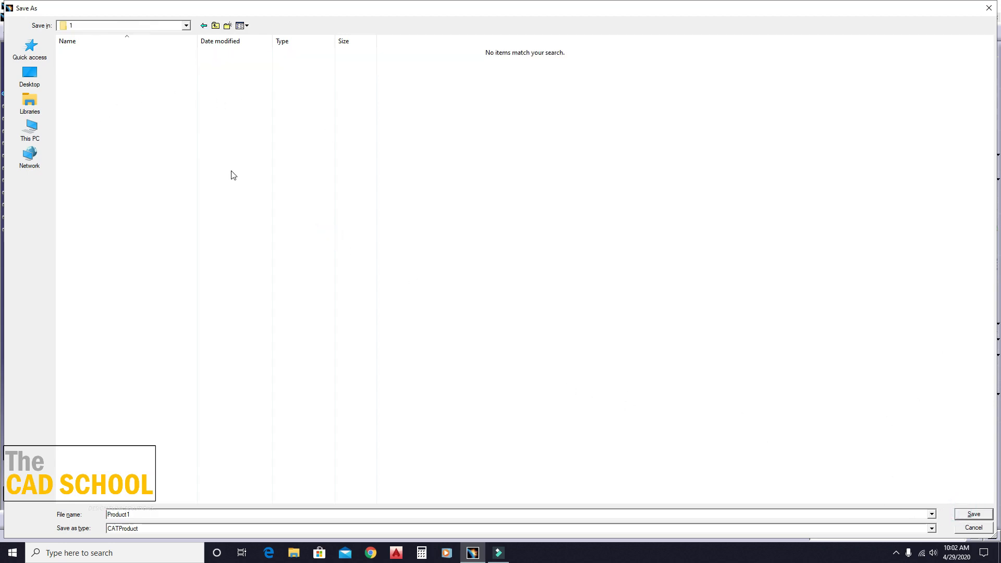
pyautogui.click(974, 515)
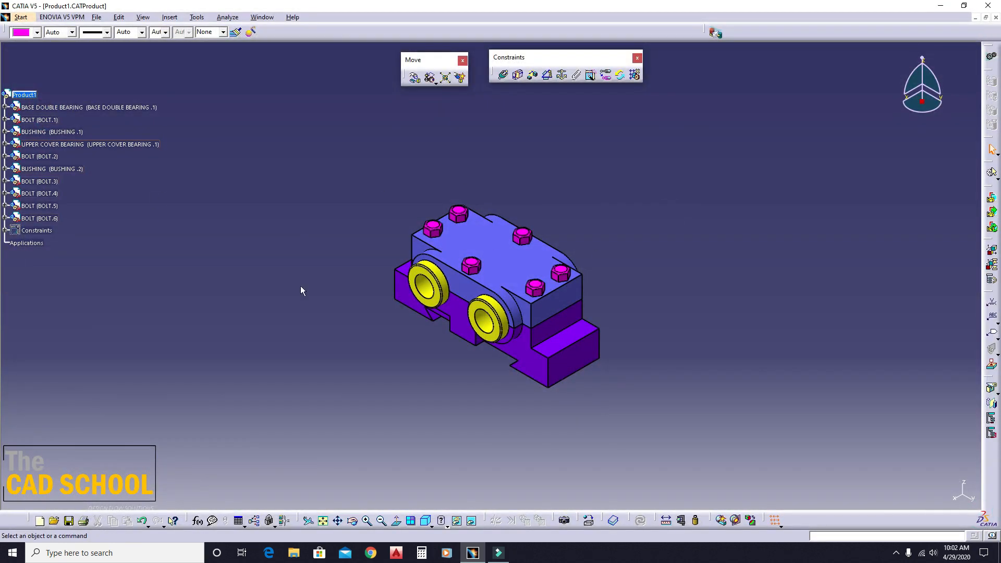
# Step: Switch to File Explorer and check the contents of folder 1 under DOUBLE BEARING ASSEMBLY on the MY WORK DATA (I:) drive
pyautogui.click(943, 6)
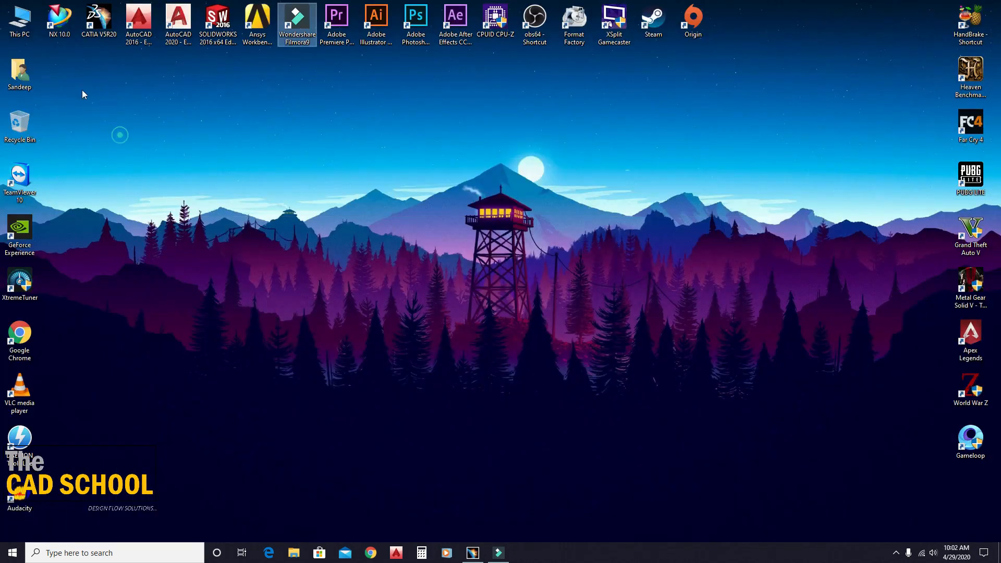
pyautogui.doubleClick(10, 34)
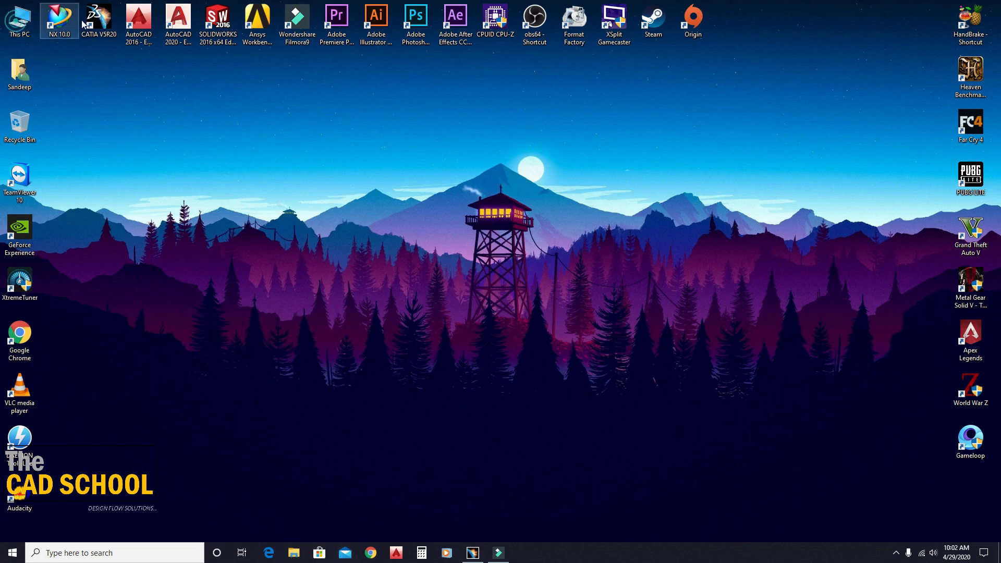
pyautogui.click(691, 49)
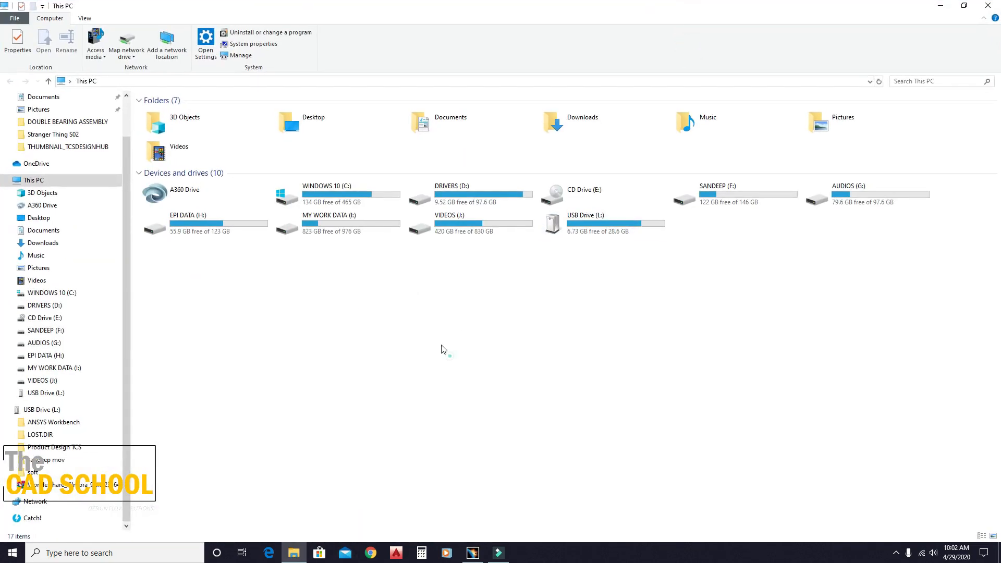
pyautogui.doubleClick(349, 220)
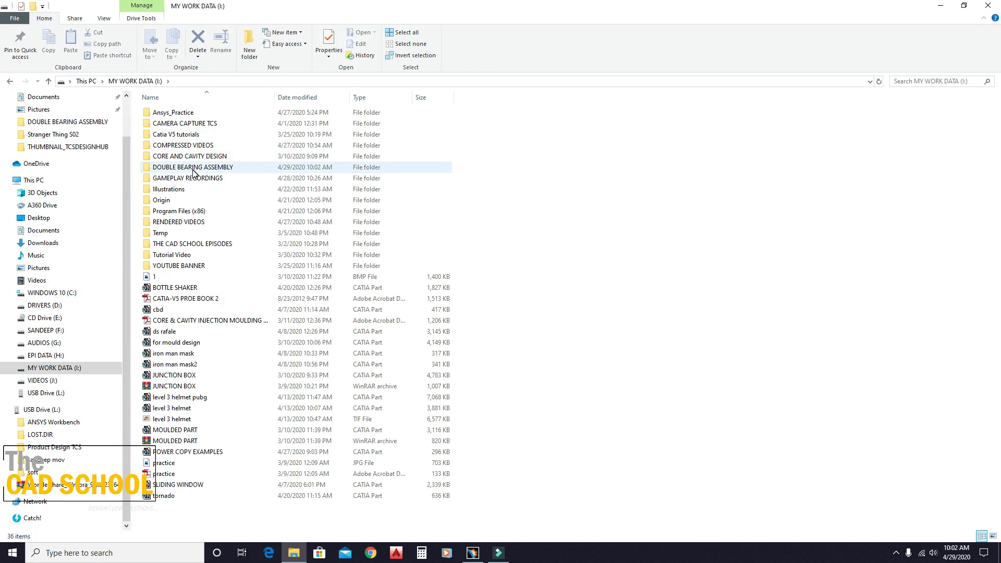
pyautogui.doubleClick(193, 167)
pyautogui.doubleClick(159, 112)
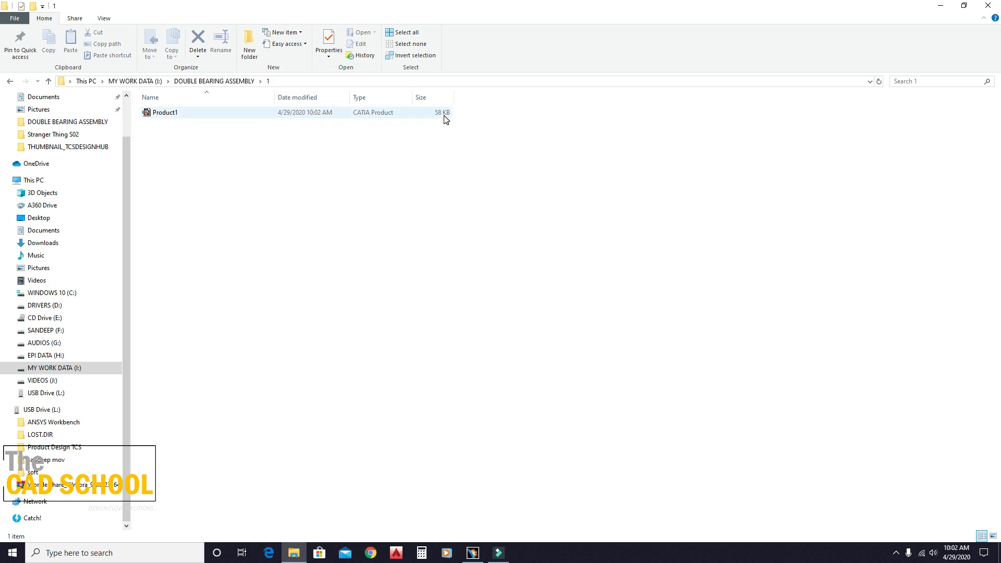
# Step: Delete the Product1 file from folder 1 in File Explorer and return to CATIA
pyautogui.click(473, 553)
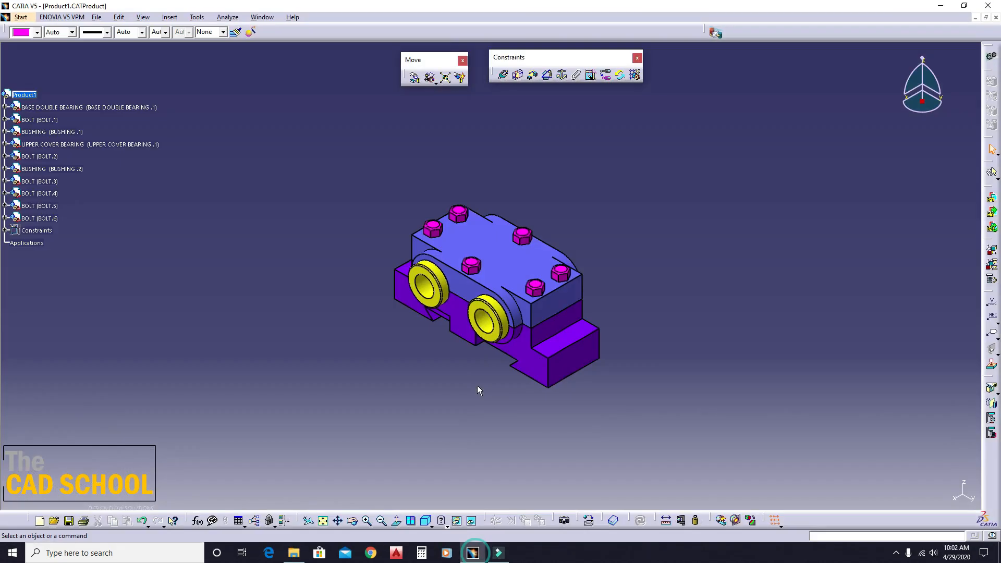
pyautogui.click(935, 7)
pyautogui.click(164, 118)
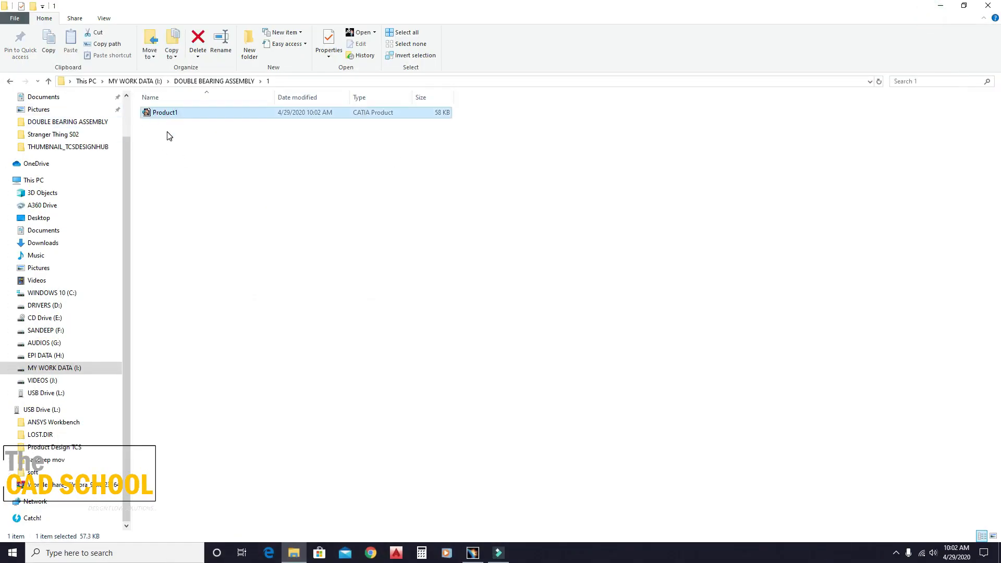
pyautogui.press('Delete')
pyautogui.click(949, 4)
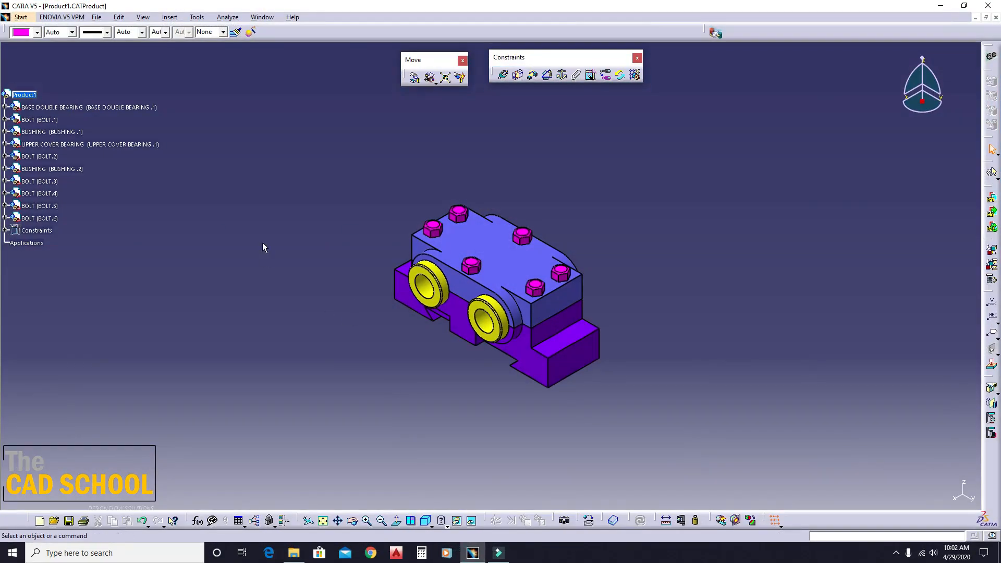
pyautogui.click(118, 17)
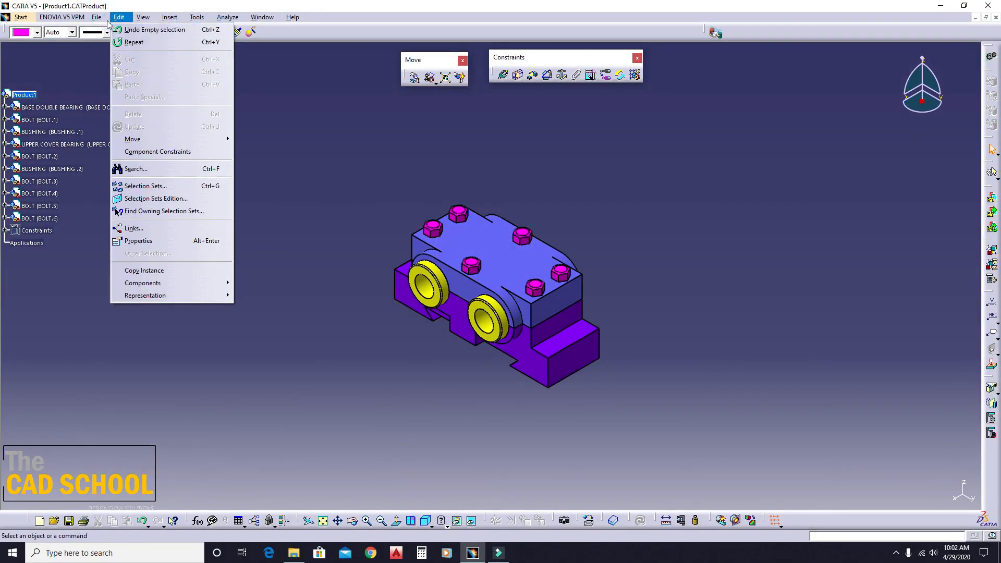
pyautogui.moveTo(96, 17)
pyautogui.click(142, 134)
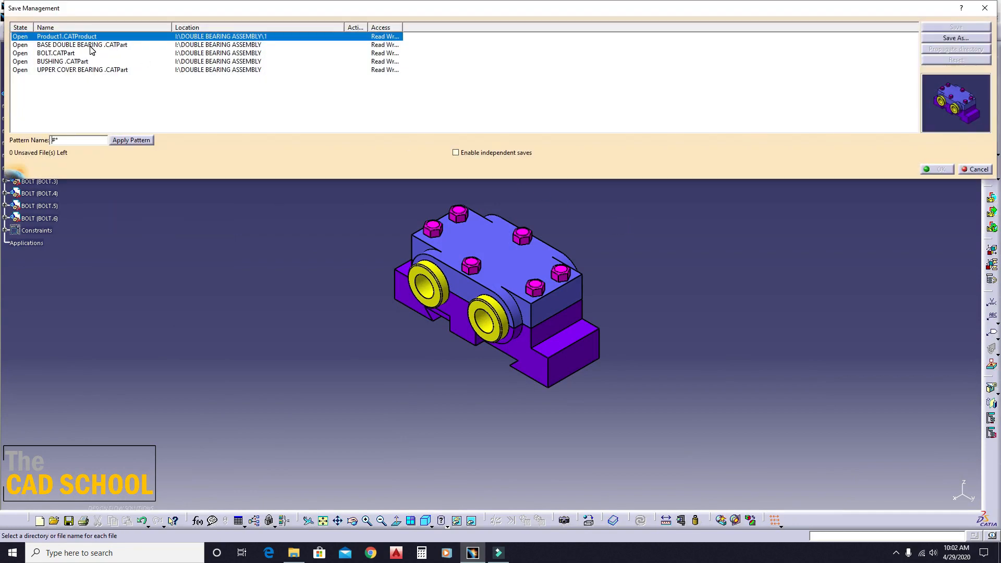
pyautogui.click(984, 8)
# Step: Set the root product's part number to DOUBLE BEARING ASSEMBLY in its properties
pyautogui.rightClick(26, 97)
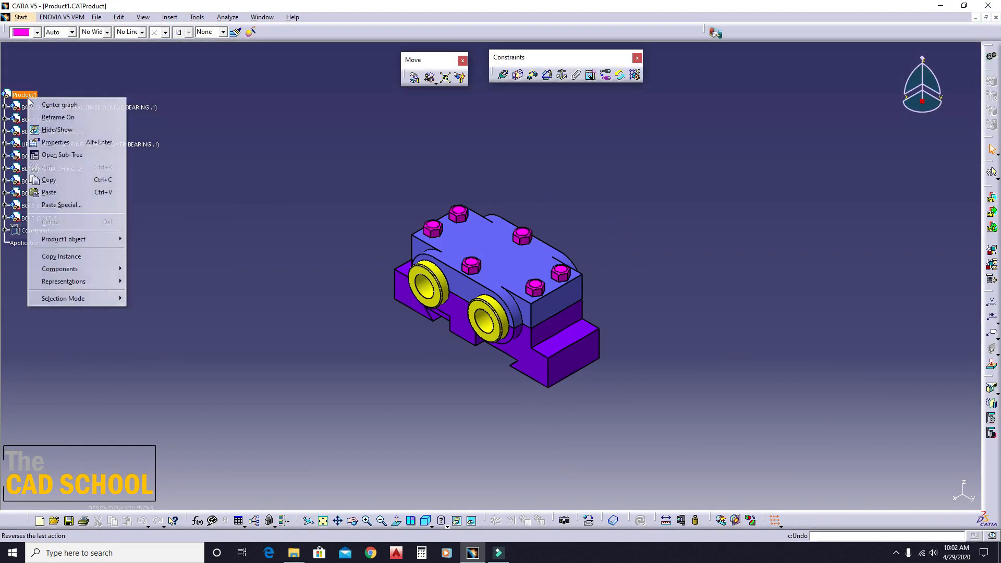
pyautogui.click(56, 142)
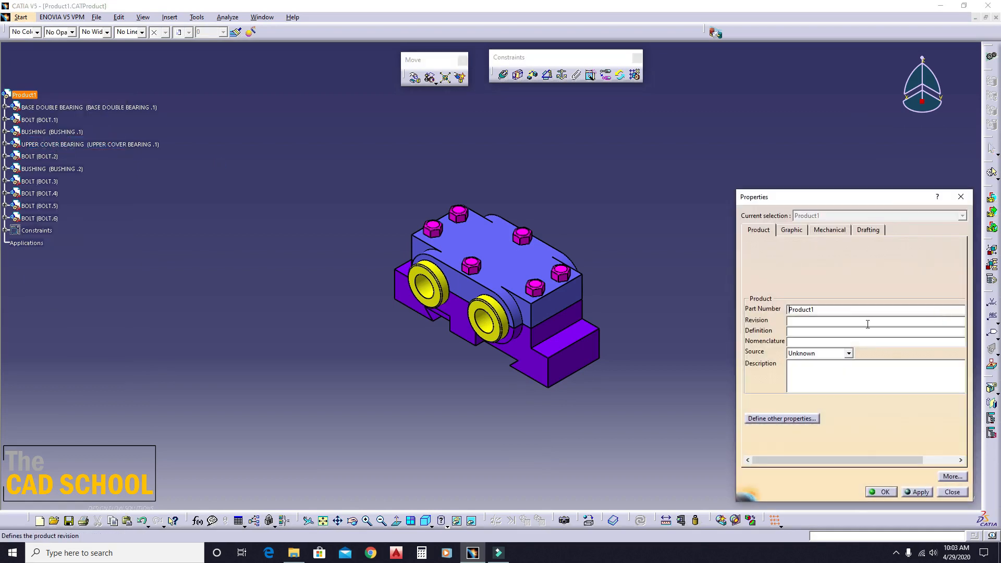
pyautogui.doubleClick(834, 310)
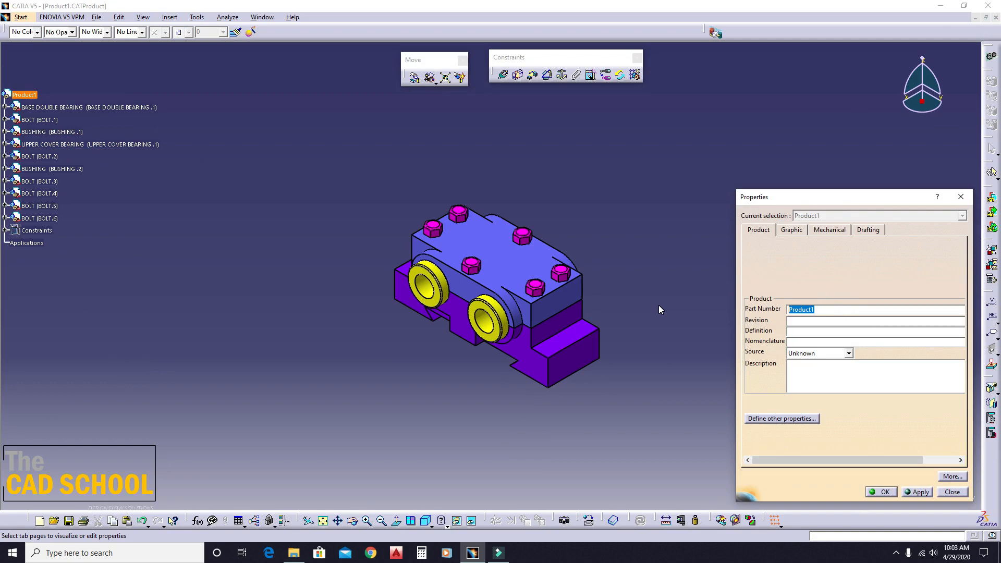
pyautogui.write('DOUBLE BEARING ASSEMBLY')
pyautogui.tripleClick(870, 309)
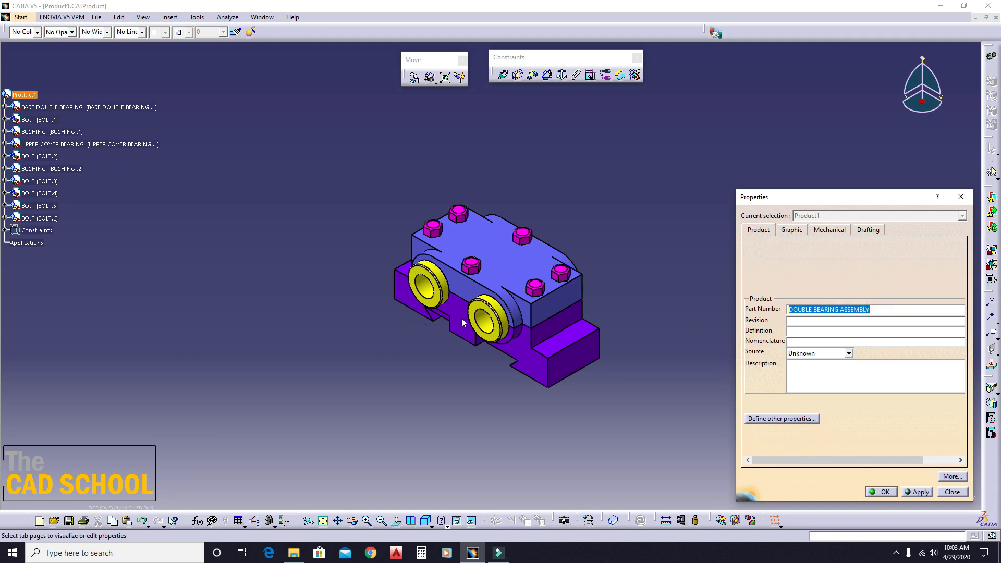
pyautogui.click(918, 491)
pyautogui.click(881, 491)
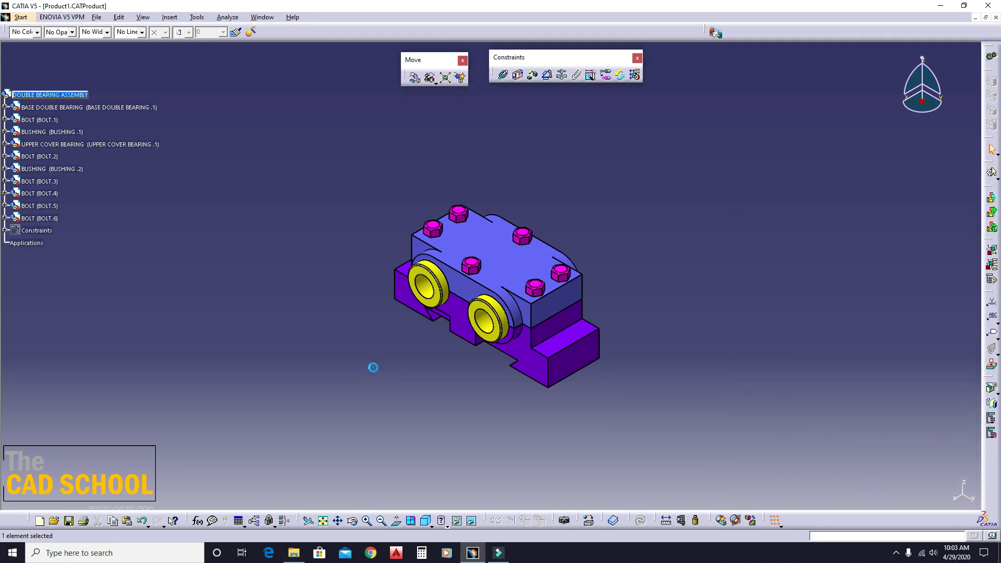
# Step: With Save Management, save the product as DOUBLE BEARING ASSEMBLY in folder 1 and propagate that directory to all its part files
pyautogui.click(96, 17)
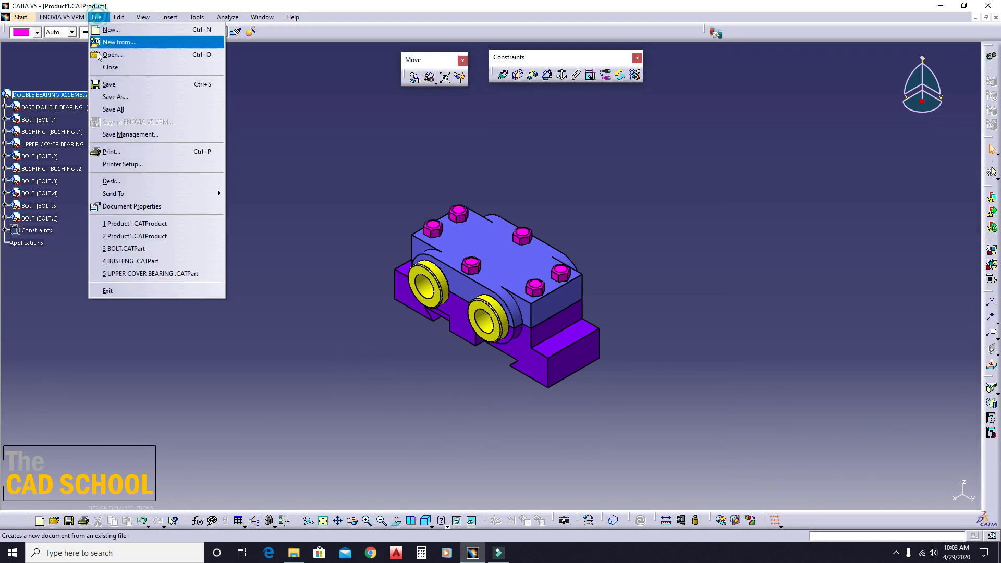
pyautogui.click(120, 134)
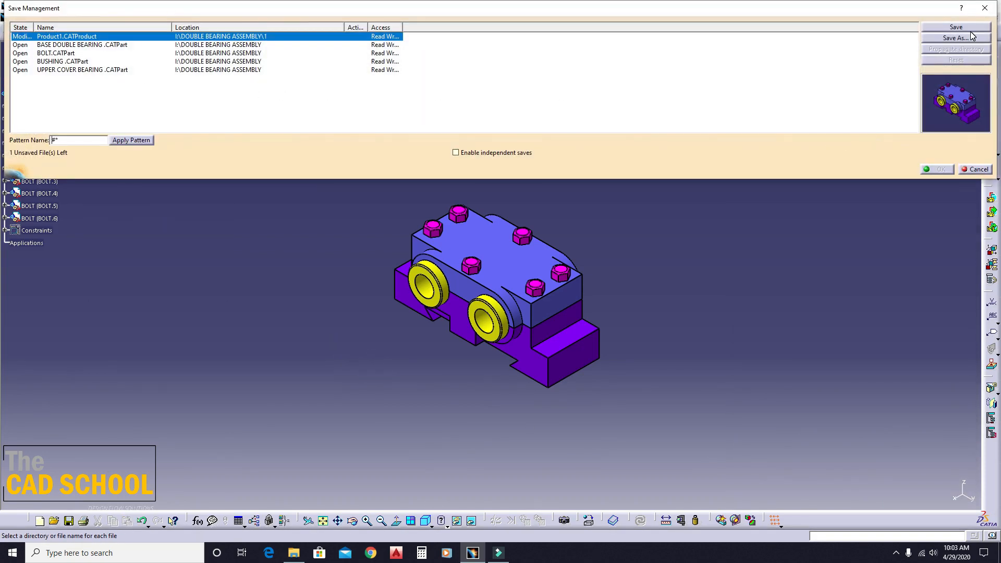
pyautogui.click(955, 38)
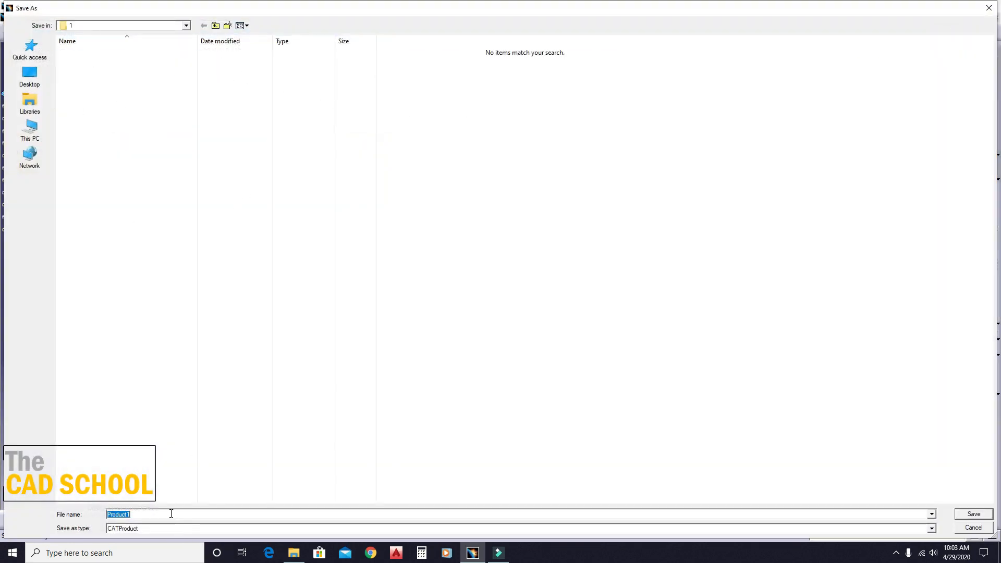
pyautogui.write('DOUBLE BEARING ASSEMBLY')
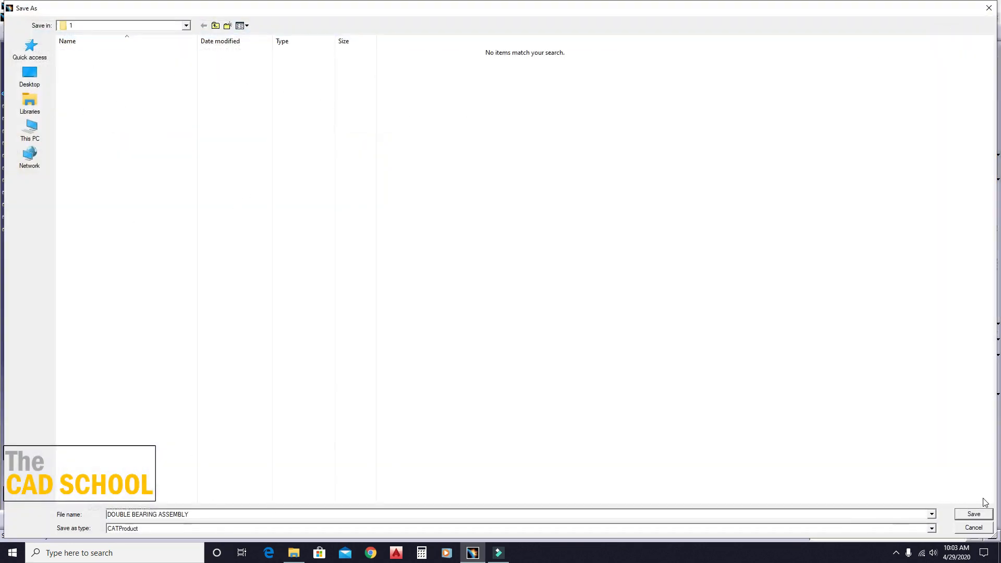
pyautogui.click(974, 515)
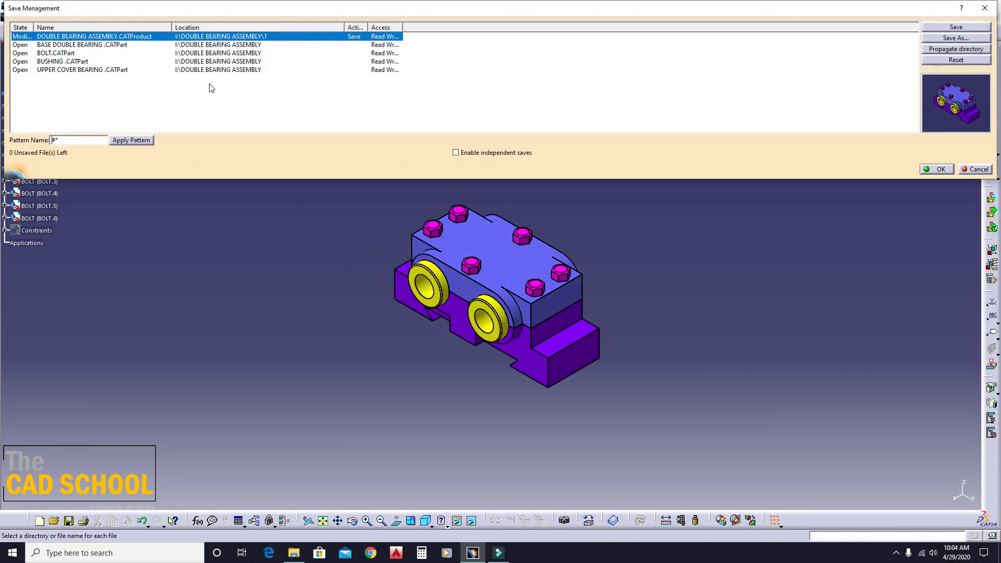
pyautogui.click(953, 49)
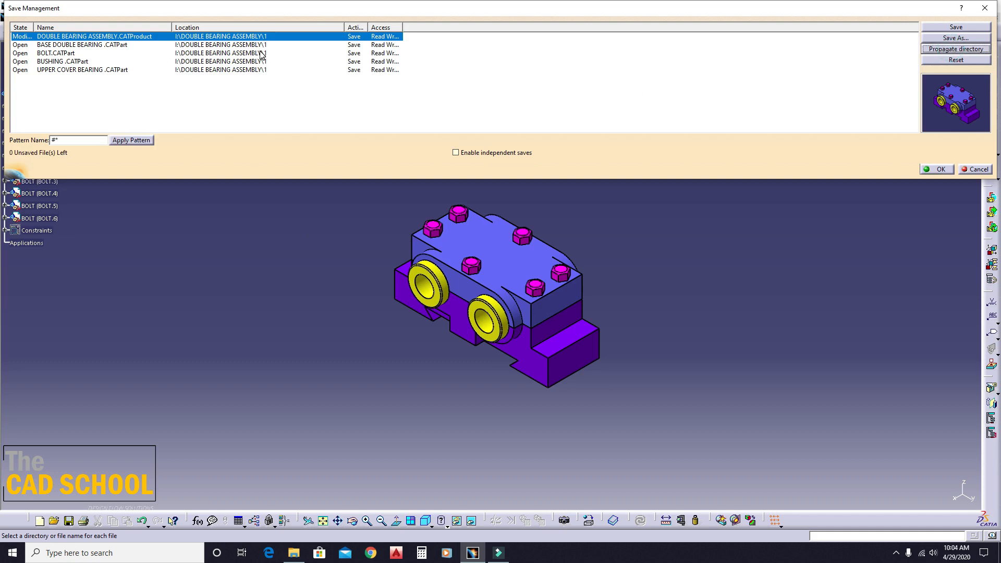
pyautogui.click(938, 169)
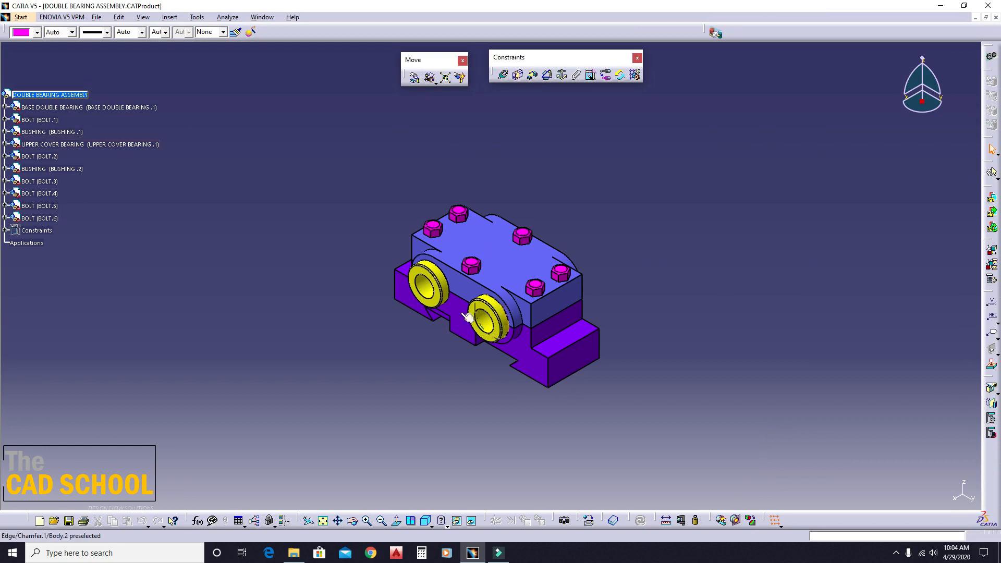
# Step: Close the assembly and compare the files in folder 1 with those in its parent folder in File Explorer
pyautogui.click(995, 18)
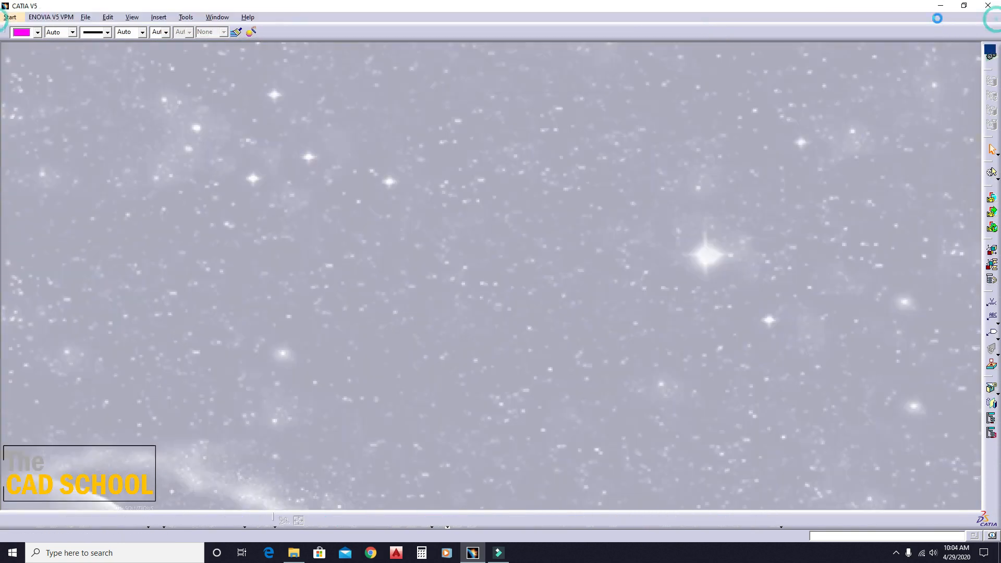
pyautogui.click(941, 7)
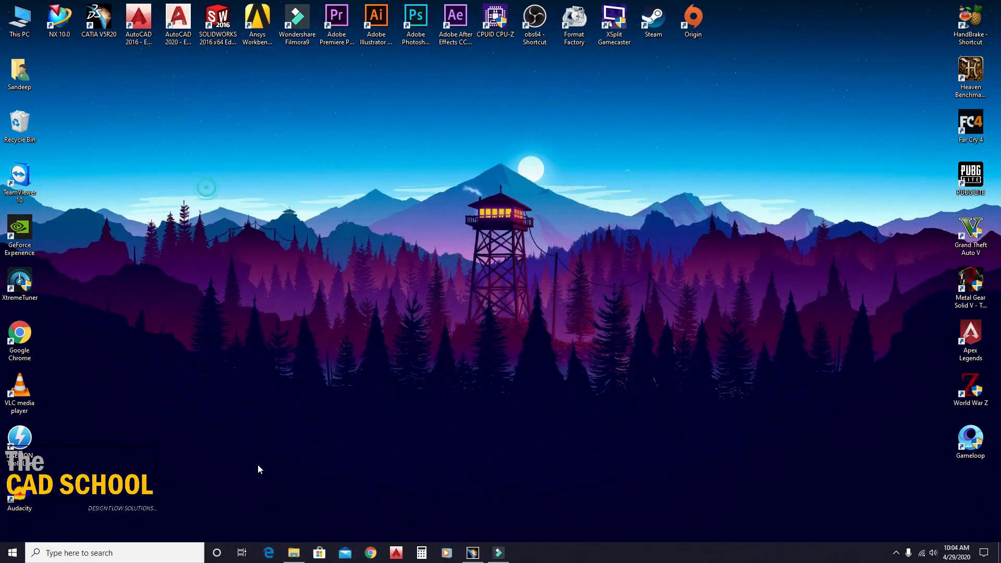
pyautogui.click(293, 553)
pyautogui.click(234, 238)
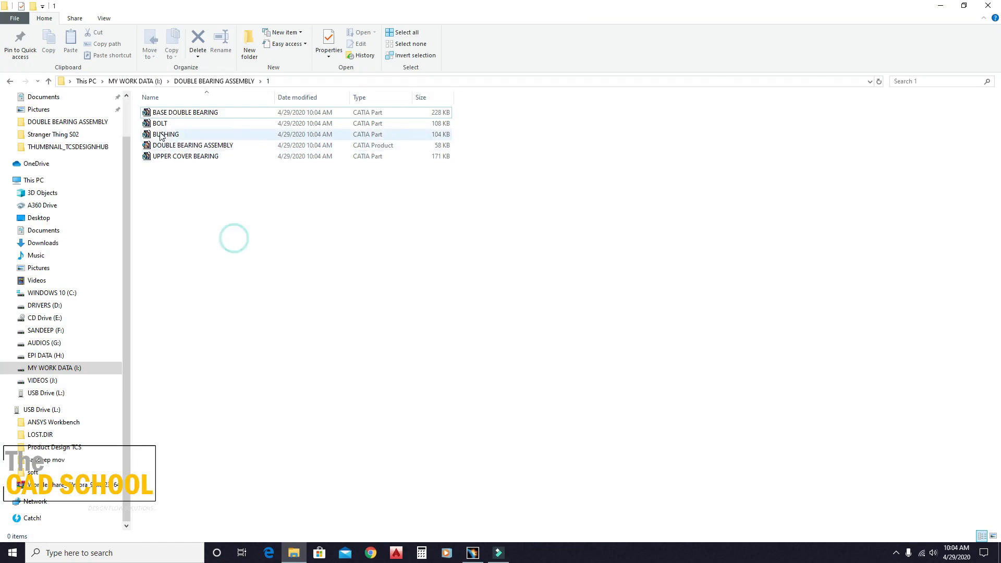
pyautogui.click(10, 81)
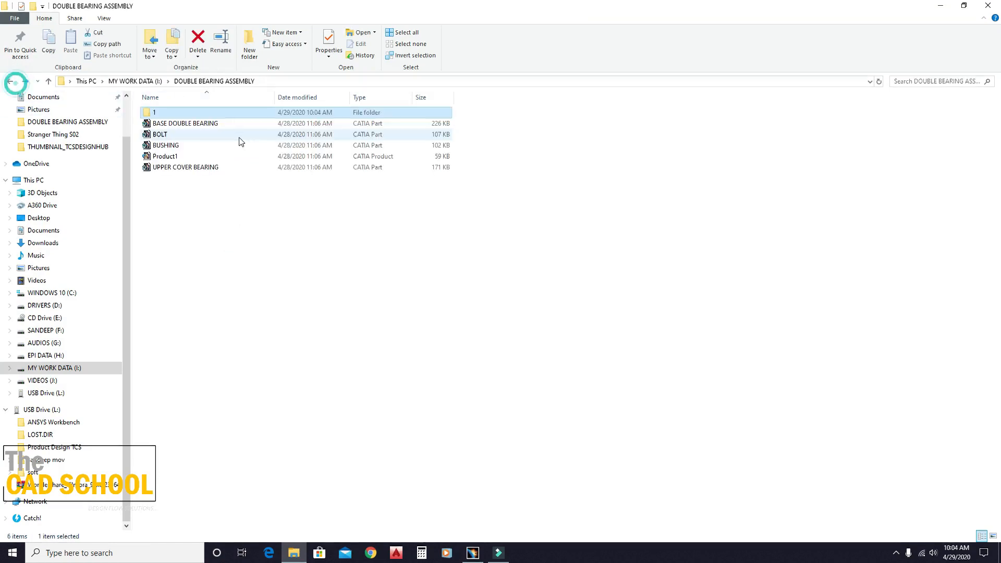
# Step: Open the DOUBLE BEARING ASSEMBLY product from folder 1 in CATIA, inspect the model up close, and close it
pyautogui.doubleClick(168, 114)
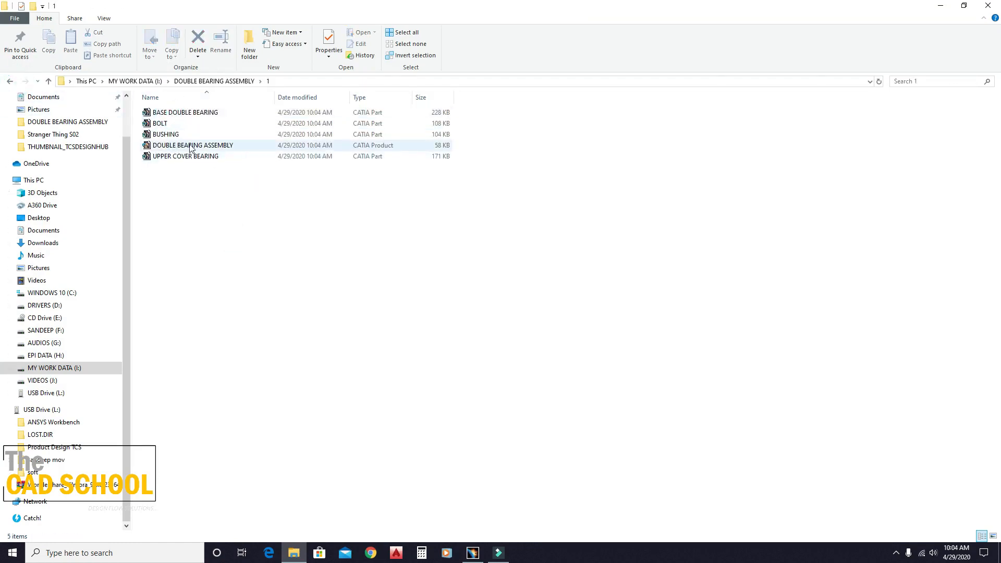
pyautogui.doubleClick(190, 146)
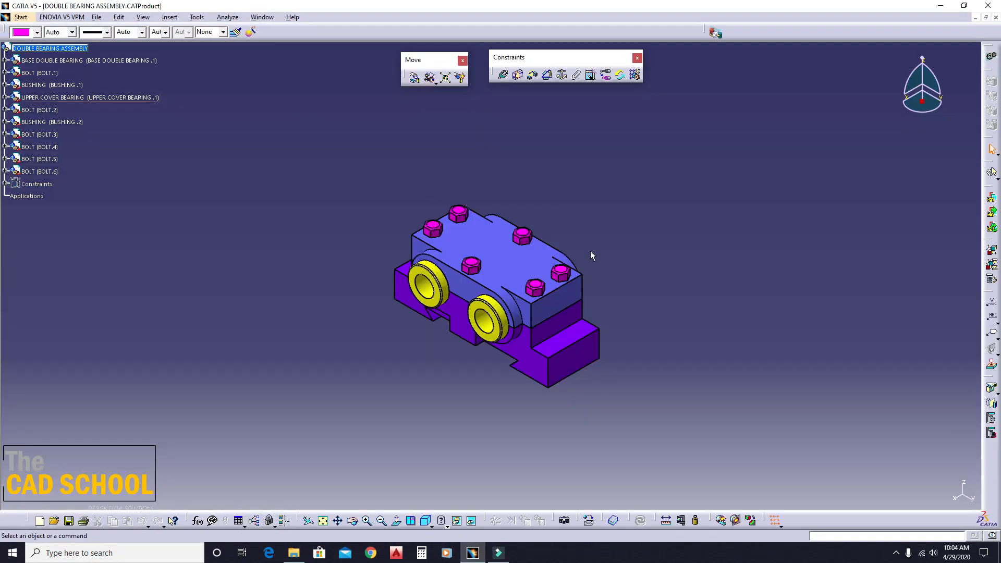
pyautogui.keyDown('ctrl'); pyautogui.moveTo(590, 251); pyautogui.dragTo(629, 174, button='middle'); pyautogui.keyUp('ctrl')
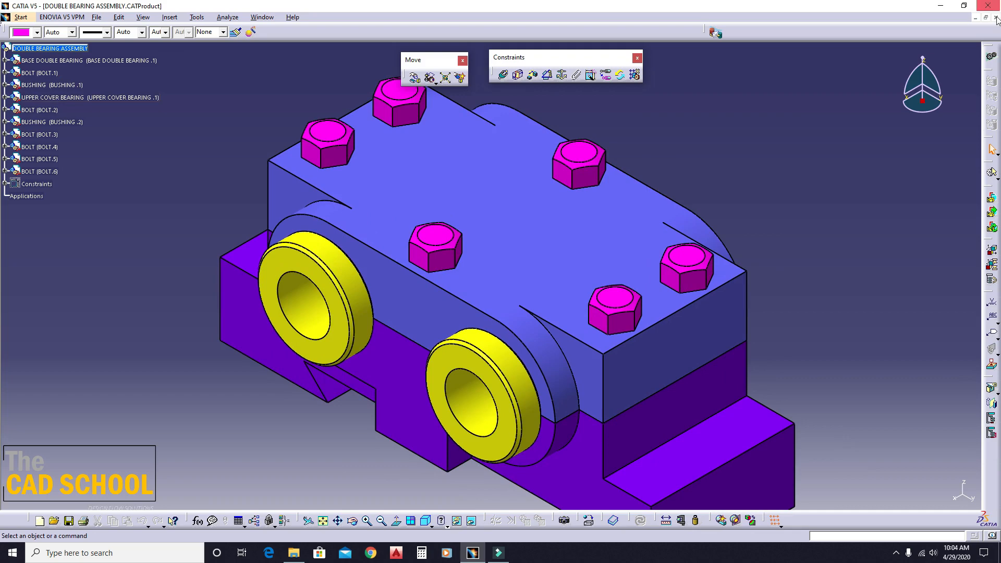
pyautogui.keyDown('ctrl'); pyautogui.moveTo(637, 185); pyautogui.dragTo(449, 224, button='middle'); pyautogui.keyUp('ctrl')
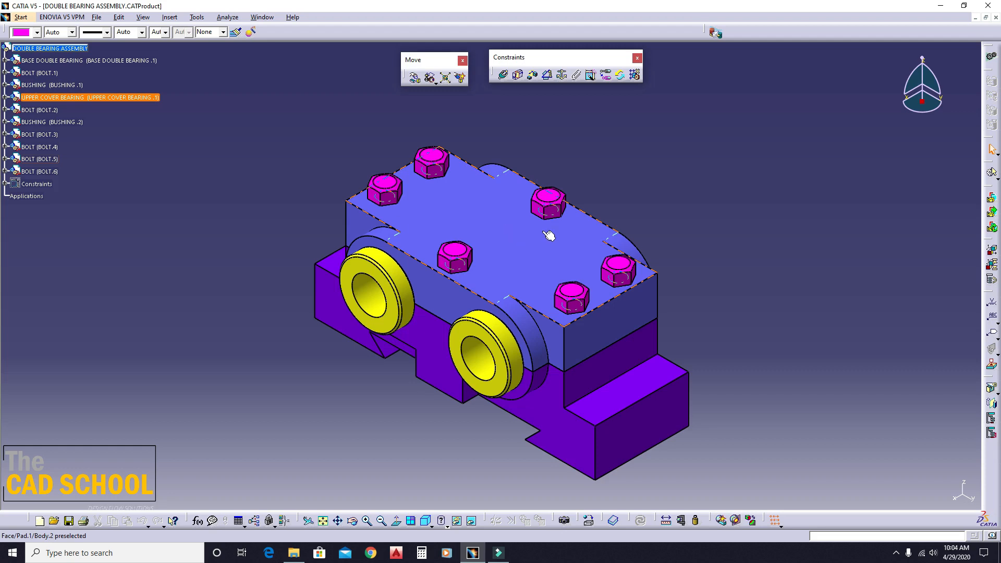
pyautogui.click(996, 17)
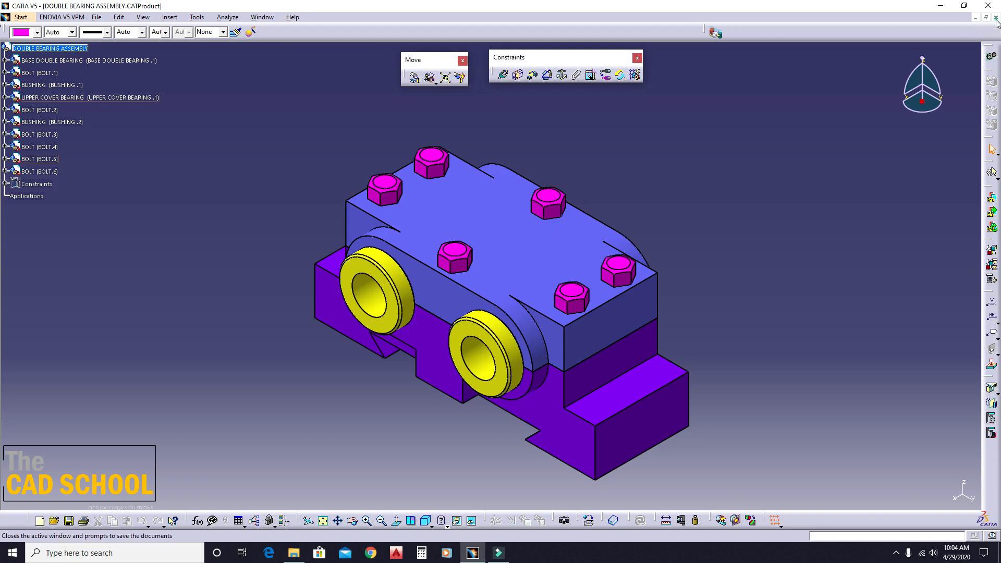
# Step: Switch to File Explorer and delete the BOLT part file from folder 1
pyautogui.click(940, 5)
pyautogui.click(211, 235)
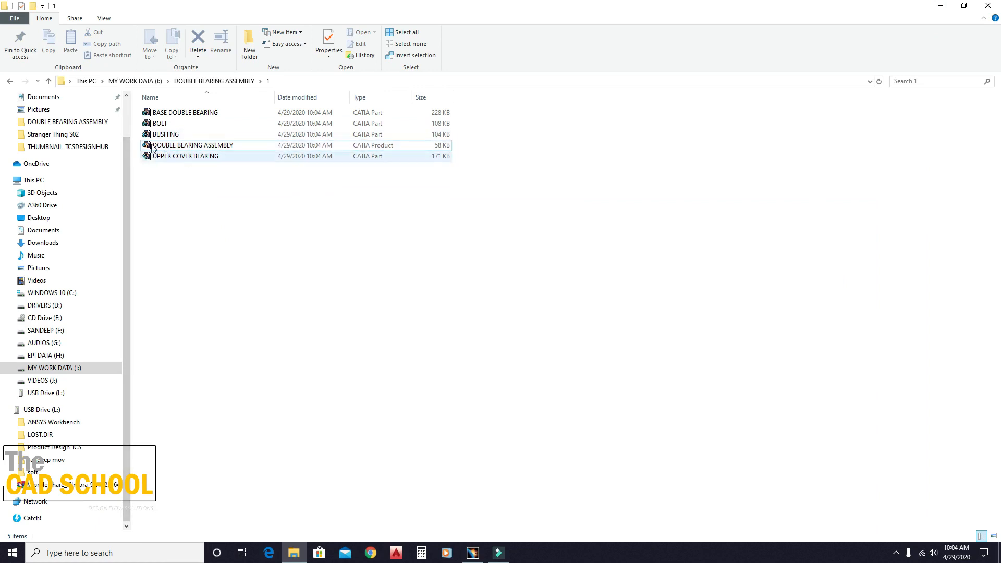
pyautogui.click(171, 123)
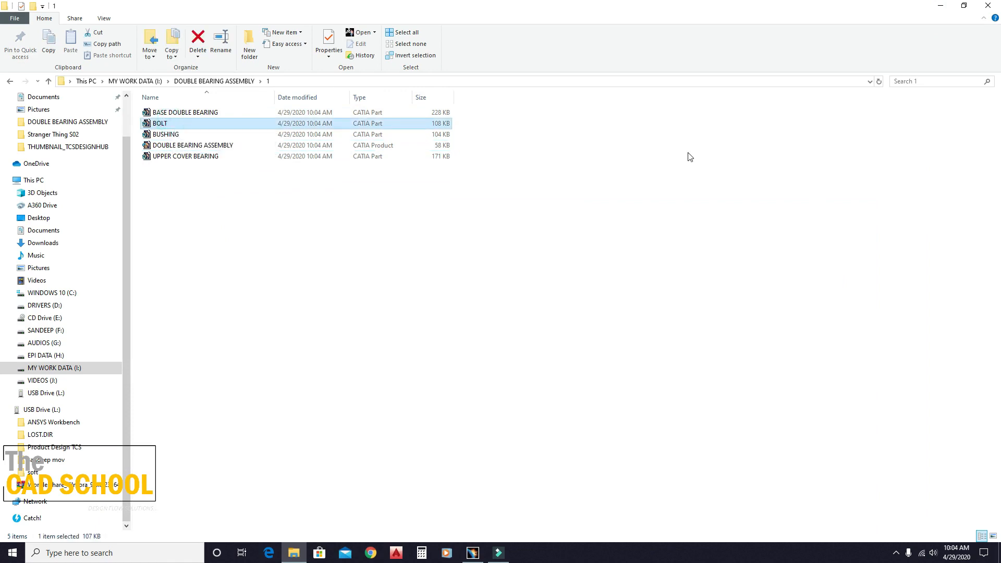
pyautogui.press('Delete')
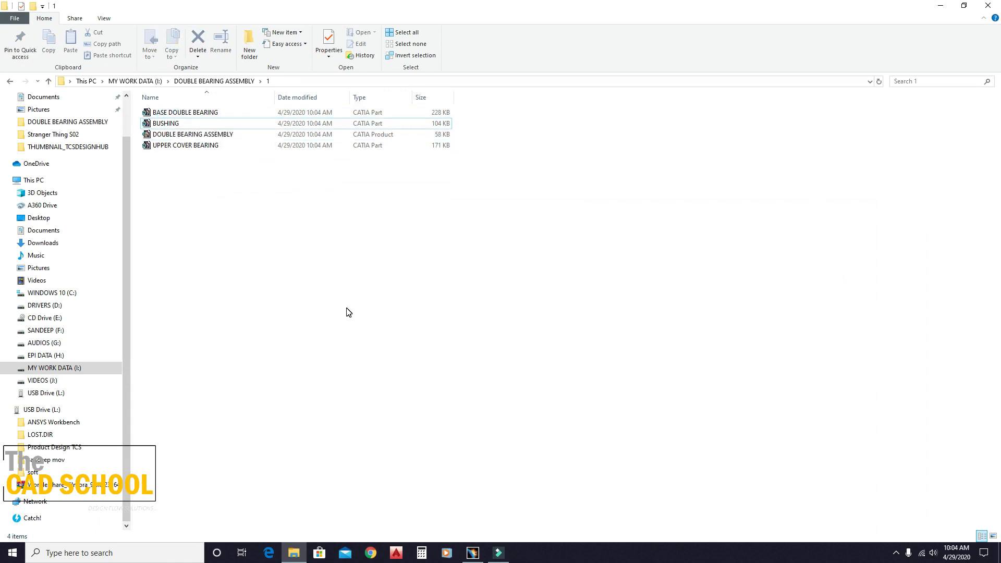
# Step: Open the DOUBLE BEARING ASSEMBLY product from folder 1 in CATIA and dismiss the missing-file notice without relocating the bolt
pyautogui.doubleClick(169, 135)
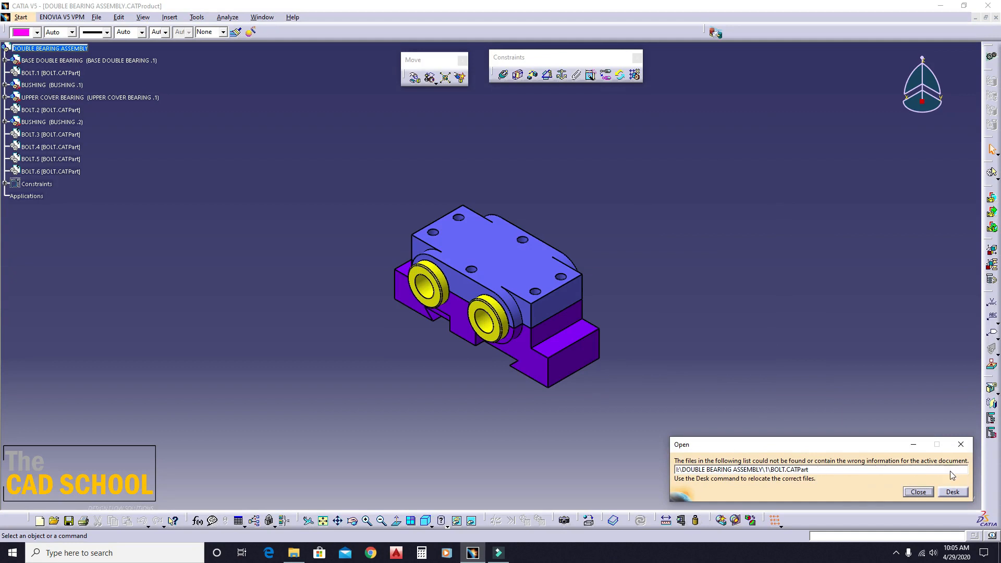
pyautogui.click(918, 491)
pyautogui.moveTo(597, 239); pyautogui.dragTo(589, 193, button='middle')
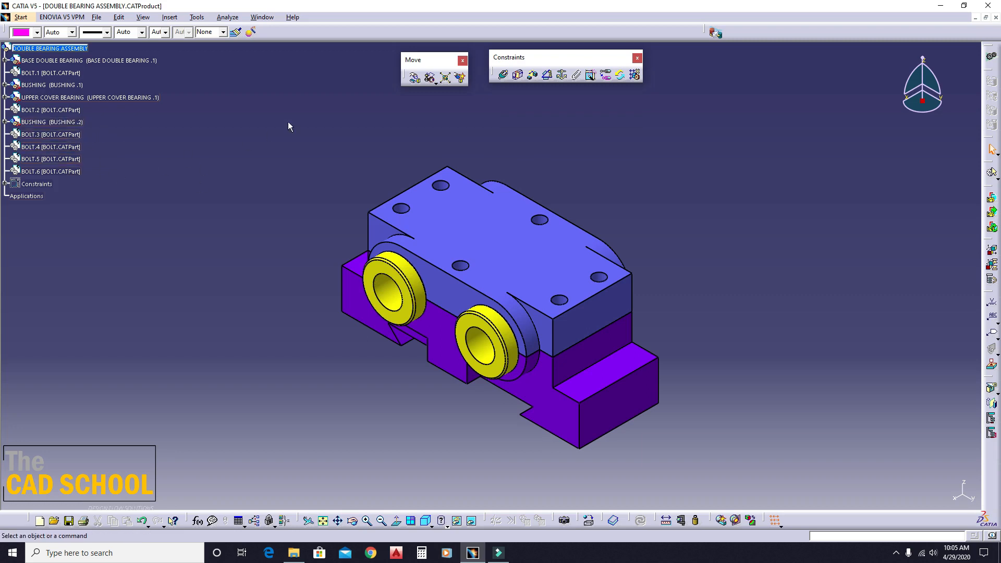
# Step: Replace the BOLT.3 component with the BOLT part from the parent DOUBLE BEARING ASSEMBLY folder, applying the replacement to all instances
pyautogui.rightClick(38, 135)
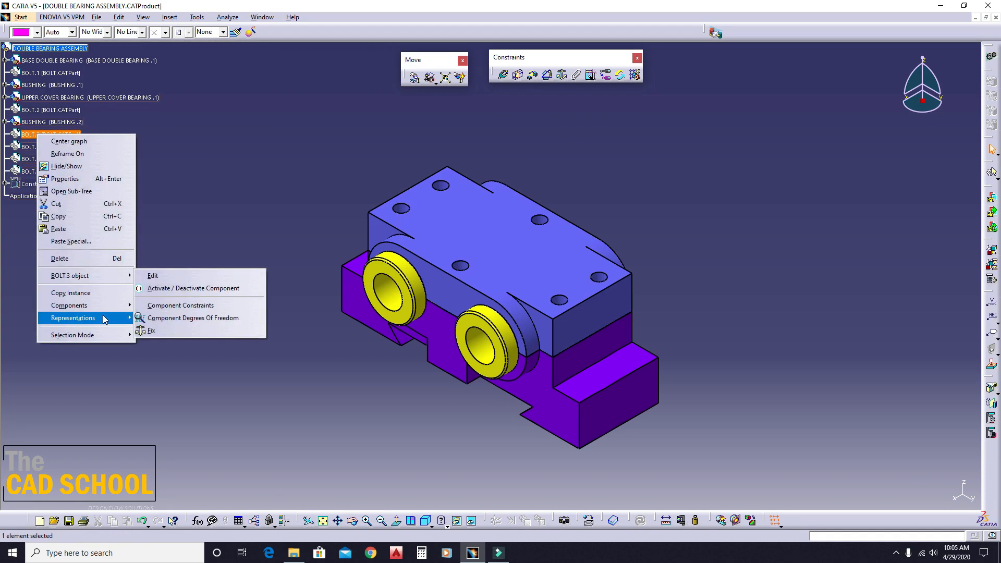
pyautogui.click(89, 308)
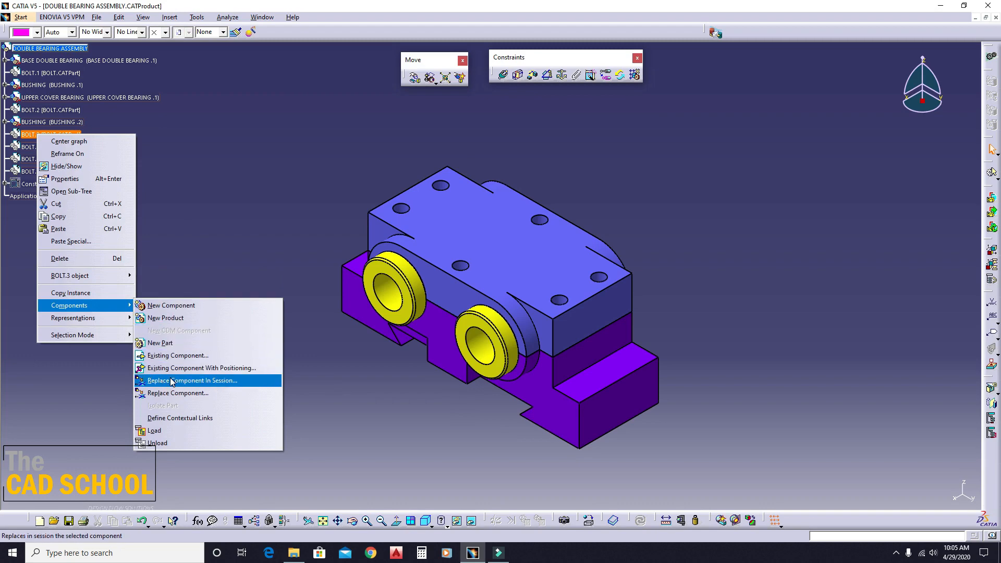
pyautogui.click(172, 394)
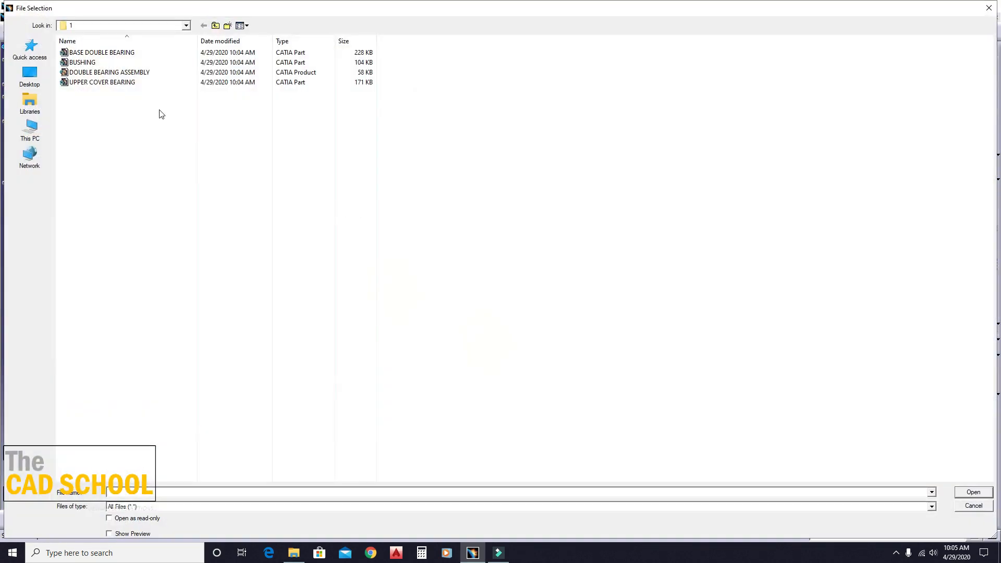
pyautogui.click(215, 26)
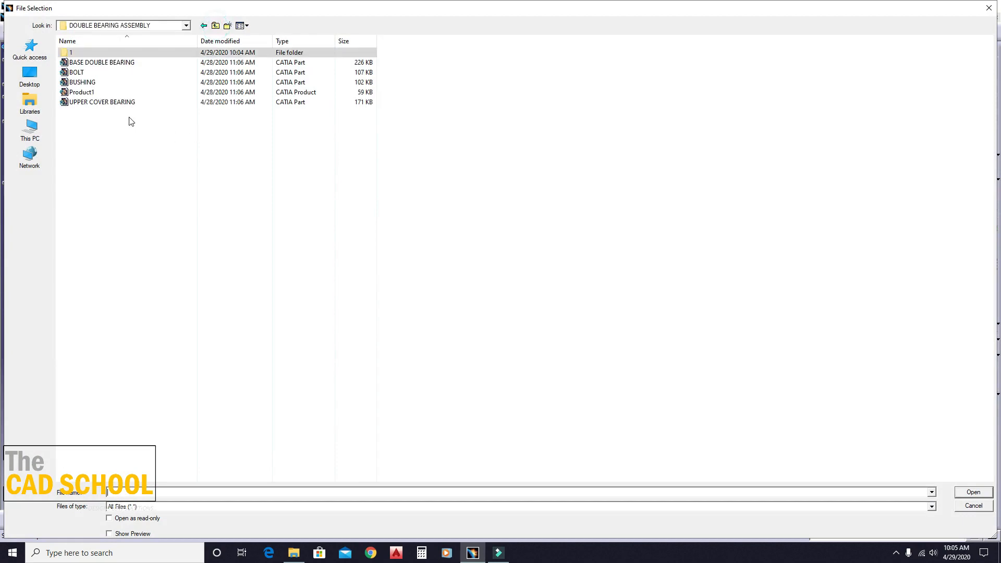
pyautogui.click(108, 75)
pyautogui.click(973, 493)
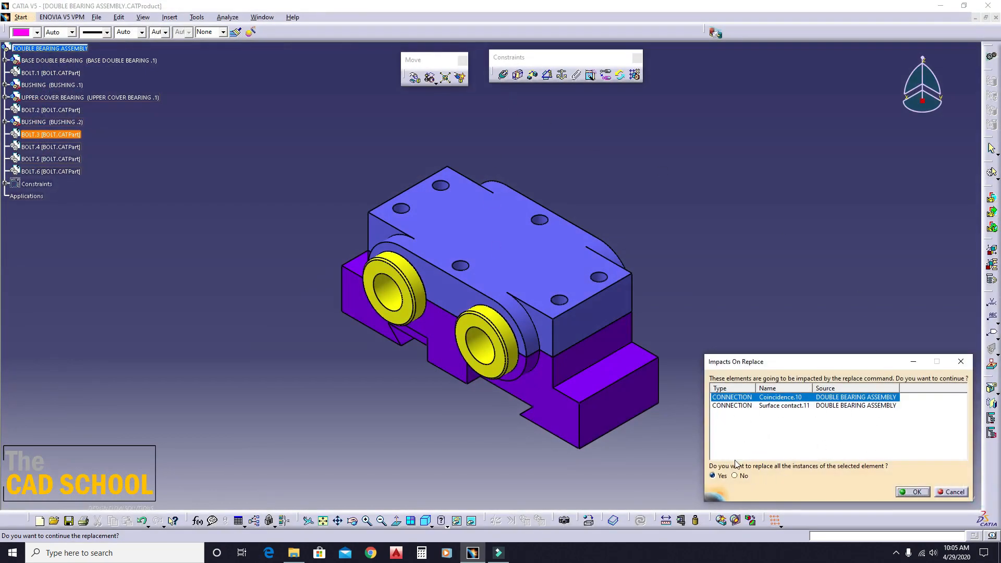
pyautogui.click(916, 491)
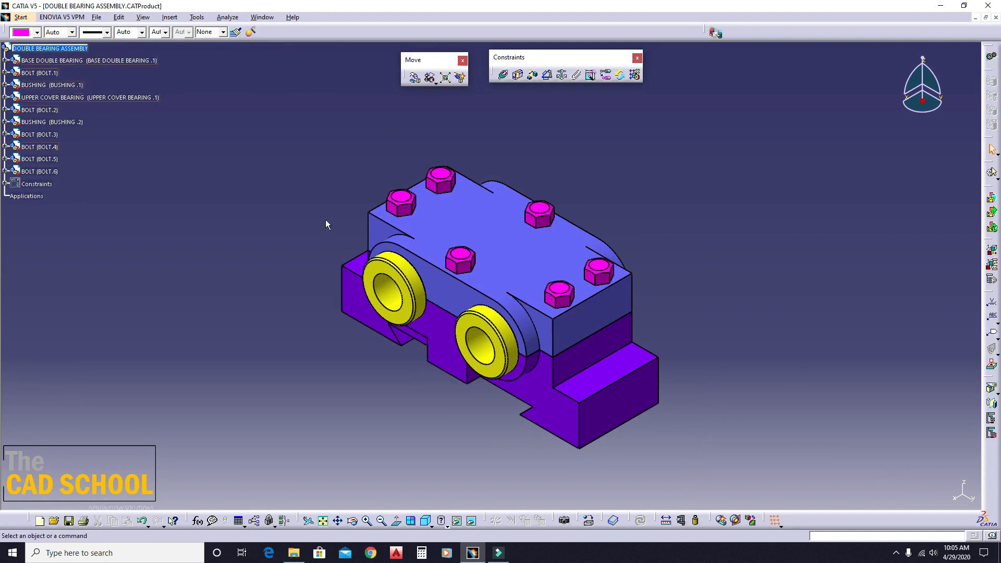
# Step: With Save Management, overwrite the DOUBLE BEARING ASSEMBLY product in folder 1 and propagate that directory to its parts
pyautogui.click(96, 18)
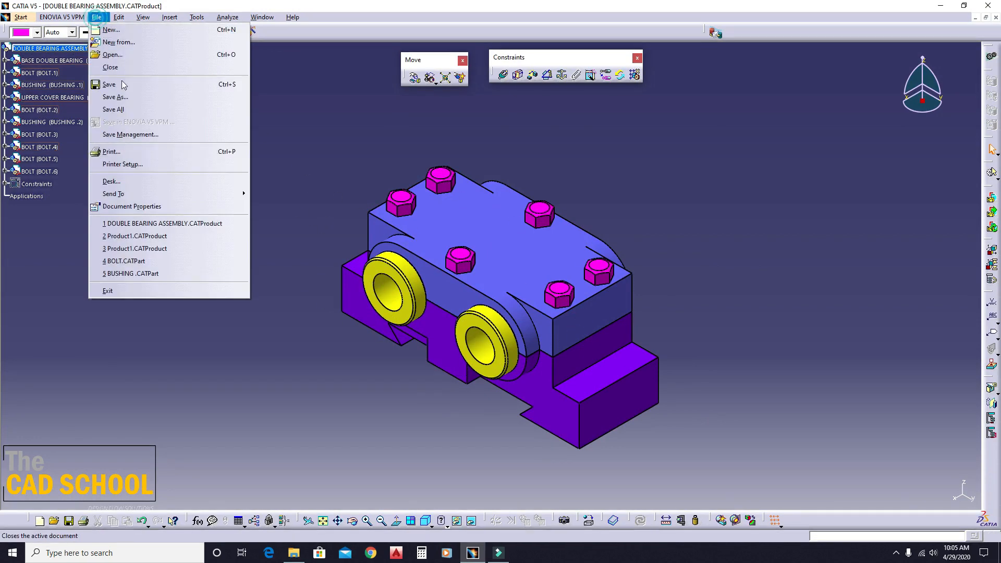
pyautogui.click(131, 135)
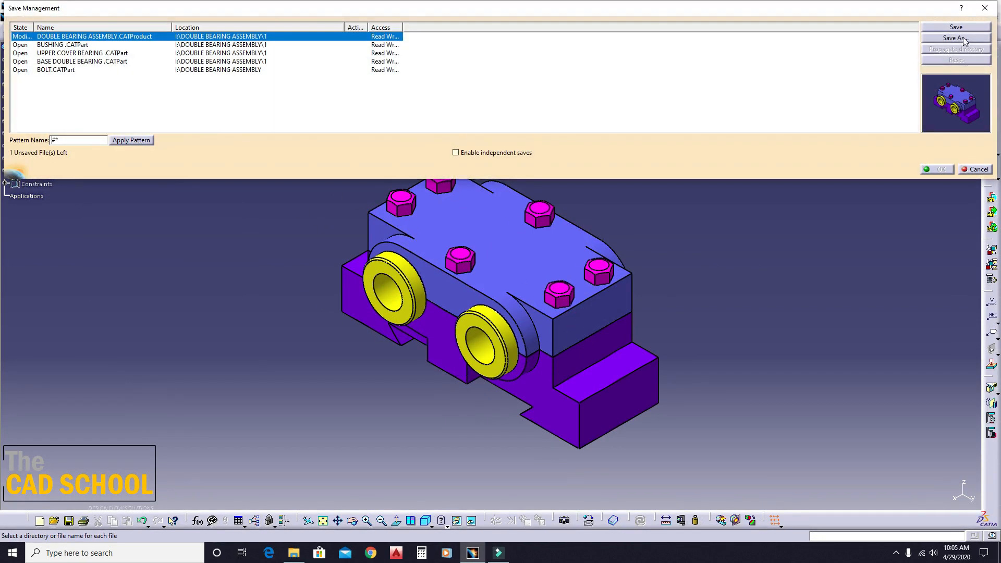
pyautogui.click(964, 40)
pyautogui.click(973, 515)
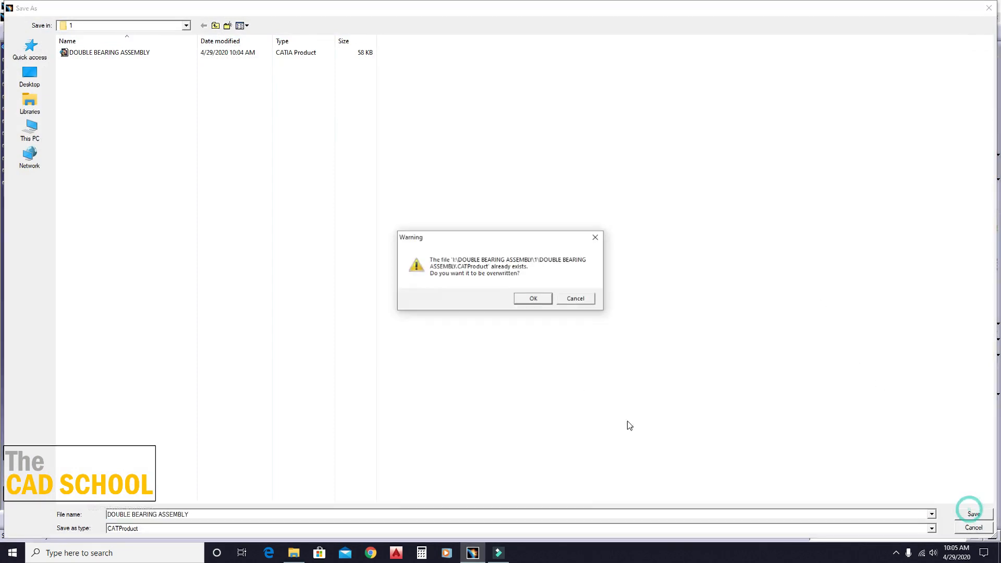
pyautogui.click(532, 298)
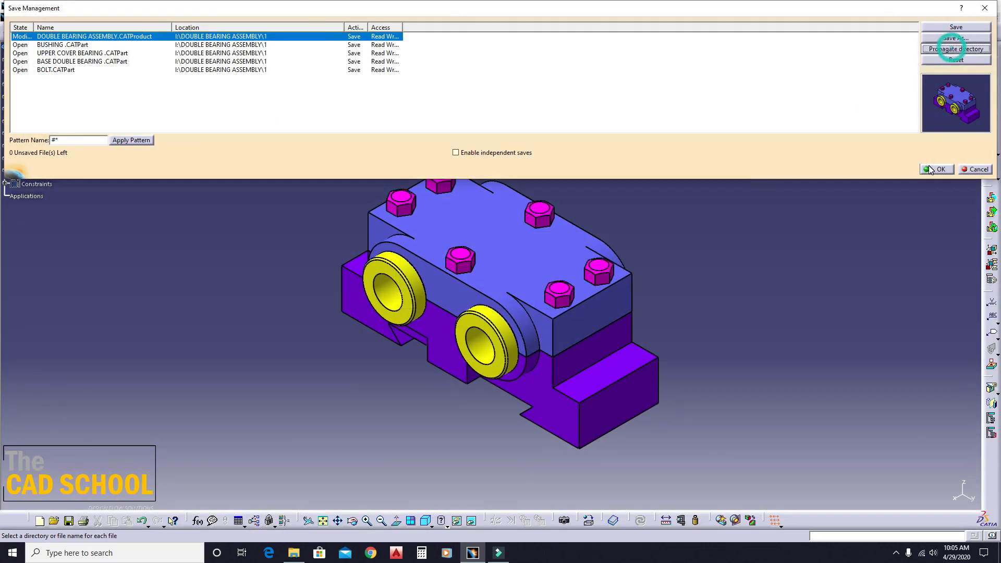
pyautogui.click(933, 169)
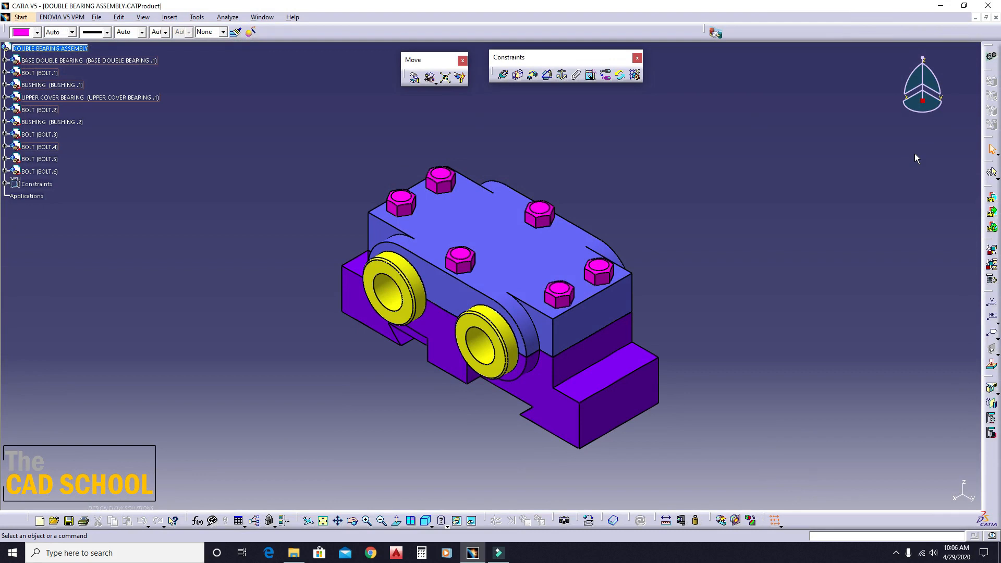
# Step: Switch to File Explorer and pack all the CATIA files in folder 1 into a RAR archive named 1.rar
pyautogui.click(940, 6)
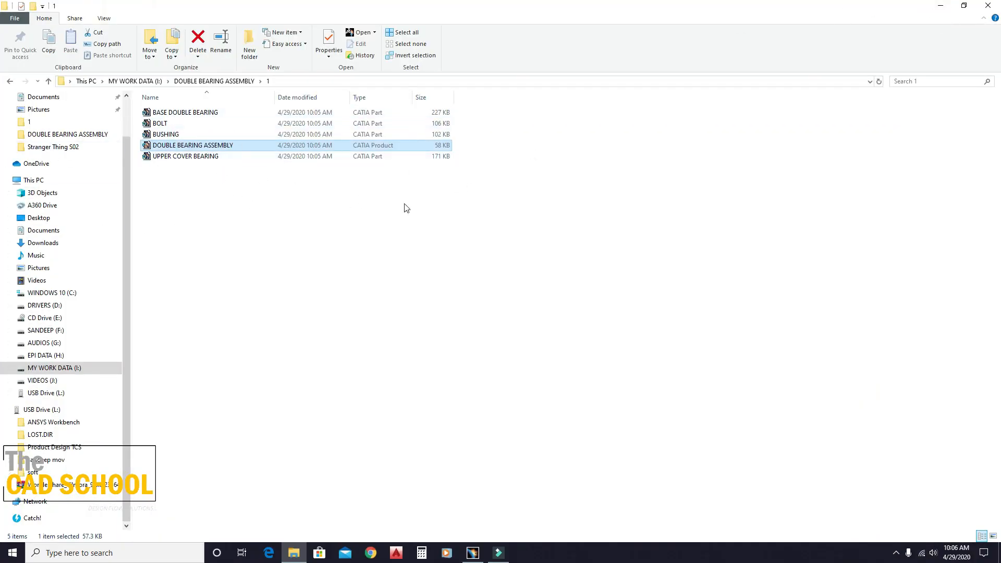
pyautogui.moveTo(524, 223); pyautogui.dragTo(153, 113)
pyautogui.rightClick(153, 112)
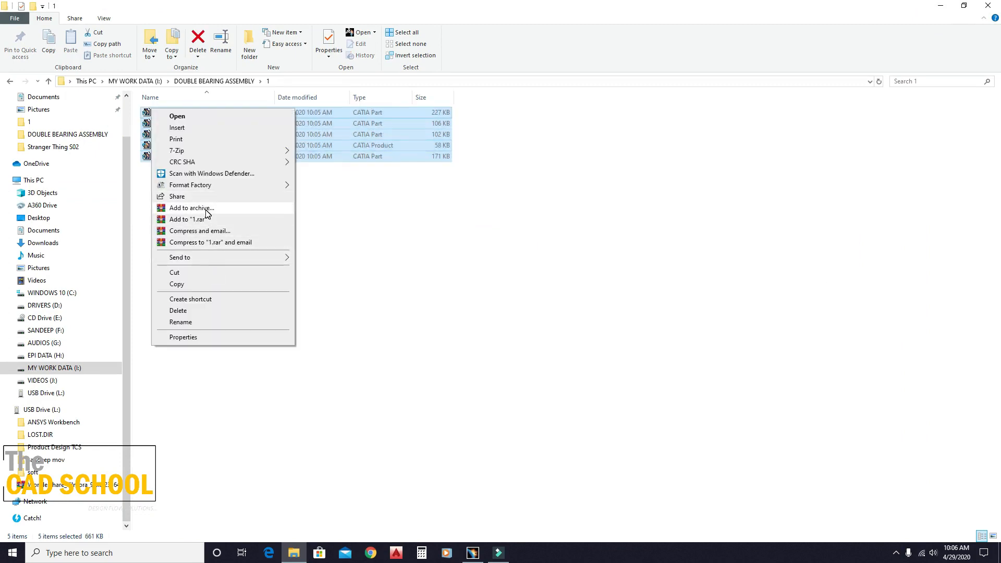
pyautogui.click(191, 209)
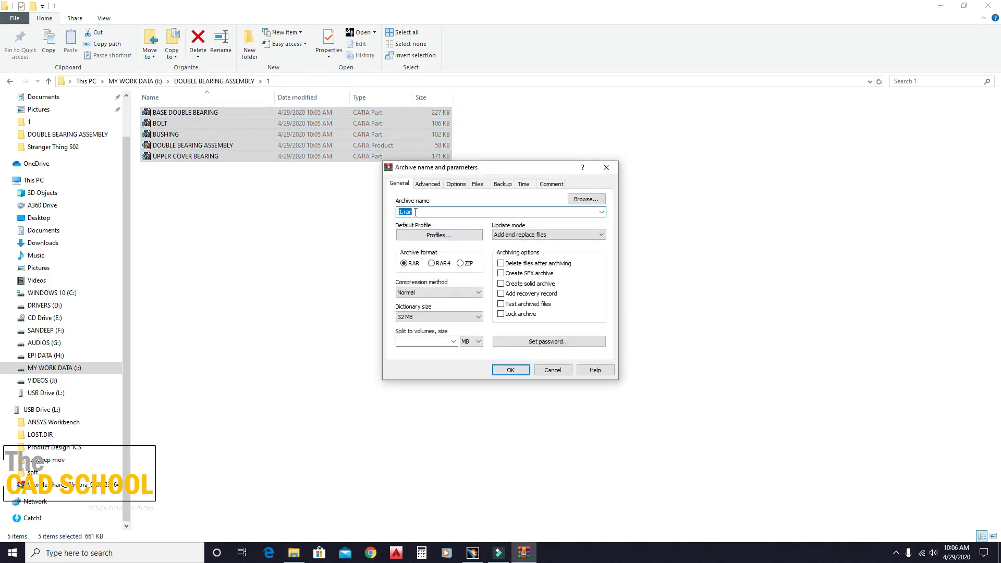
pyautogui.click(509, 371)
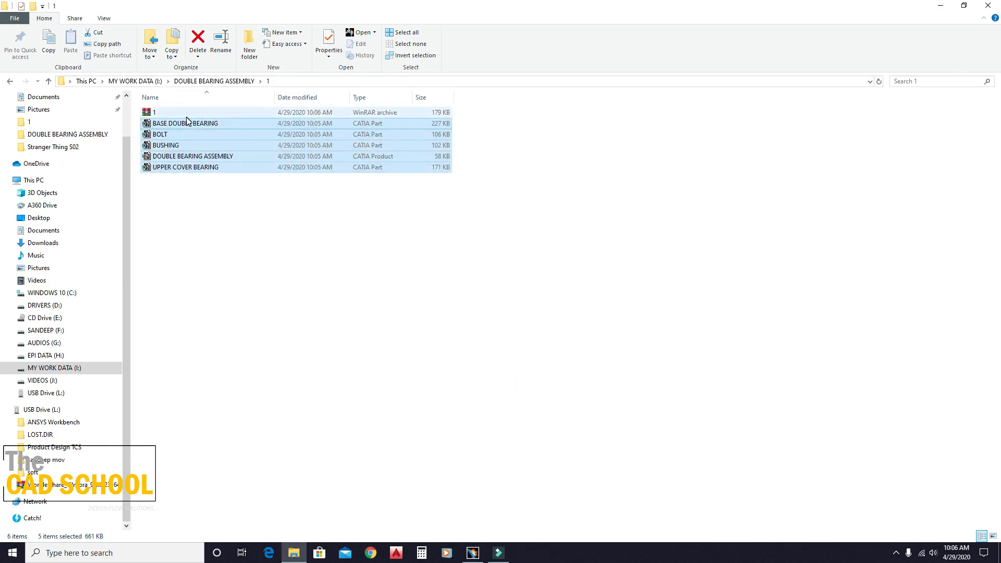
pyautogui.click(192, 190)
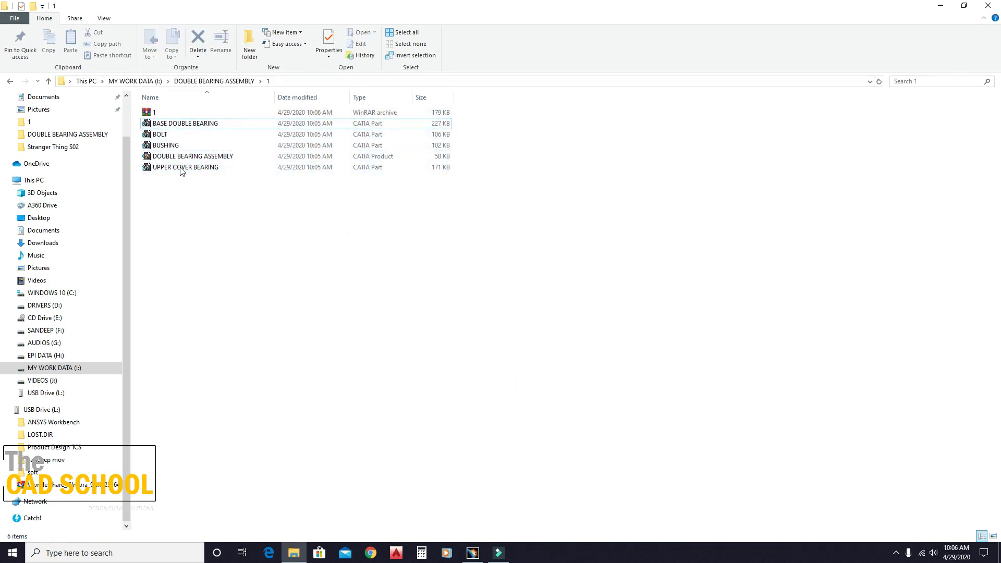
# Step: Switch back to CATIA and run a Clearance + Contact + Clash check between all components with a 5 mm clearance
pyautogui.click(479, 556)
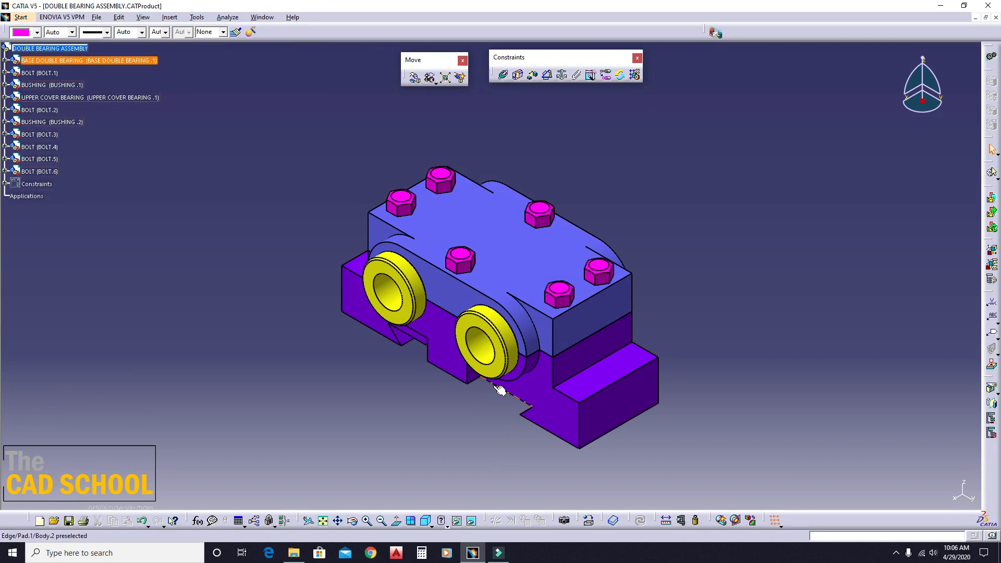
pyautogui.moveTo(697, 295); pyautogui.dragTo(562, 364, button='middle')
pyautogui.moveTo(499, 365); pyautogui.dragTo(495, 366, button='middle')
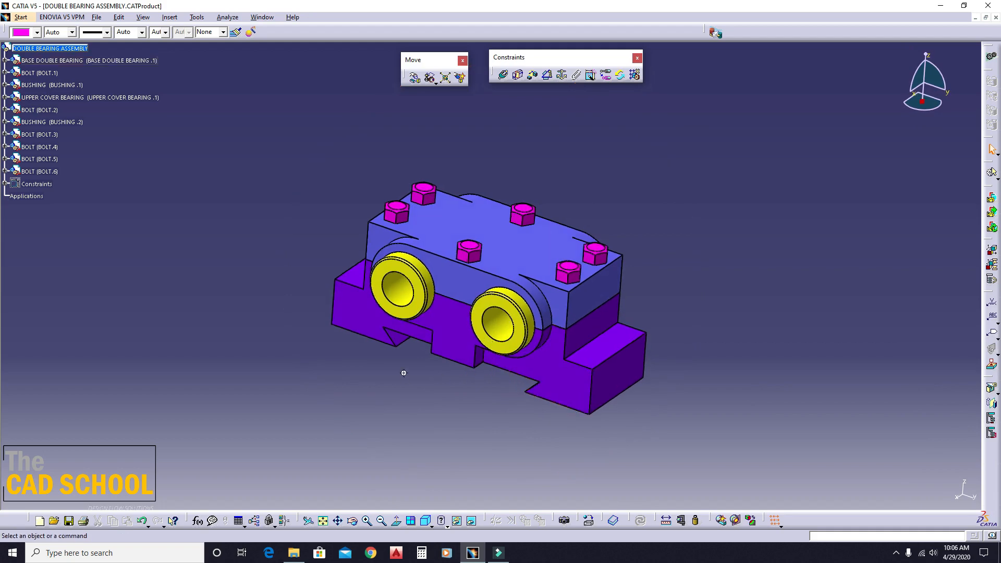
pyautogui.moveTo(402, 371); pyautogui.dragTo(431, 398, button='middle')
pyautogui.moveTo(506, 394); pyautogui.dragTo(508, 328, button='middle')
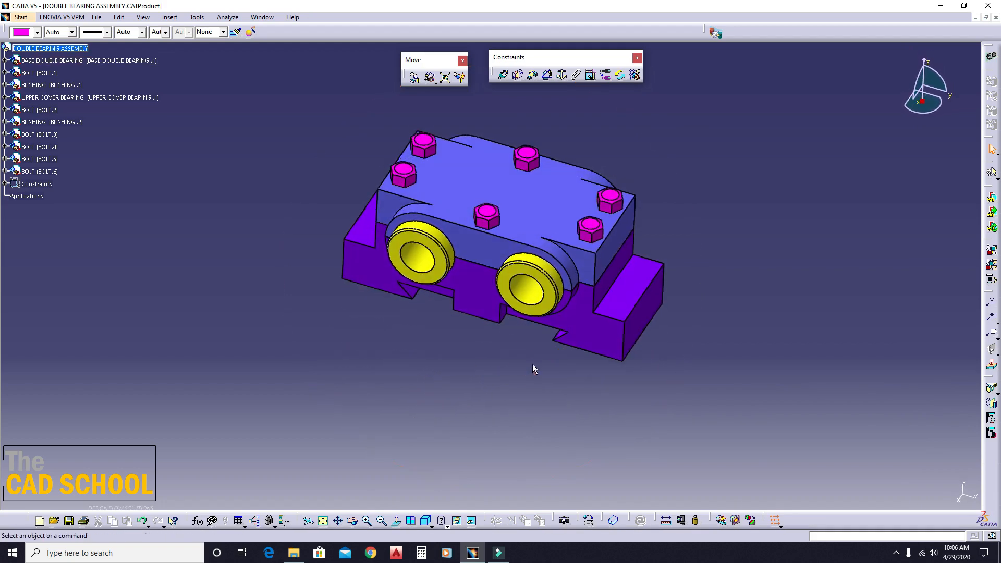
pyautogui.moveTo(688, 365); pyautogui.dragTo(555, 358, button='middle')
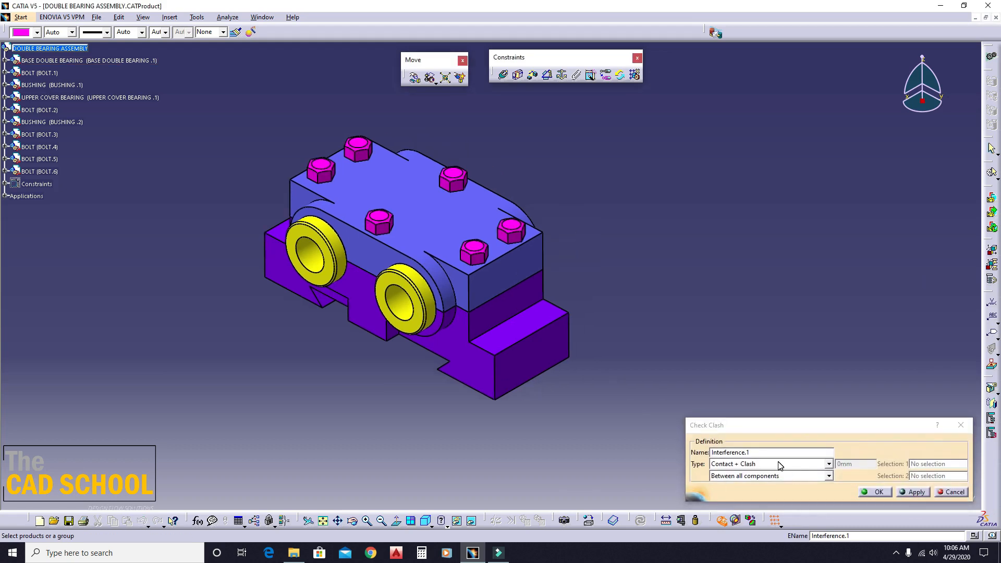
pyautogui.click(780, 464)
pyautogui.click(776, 481)
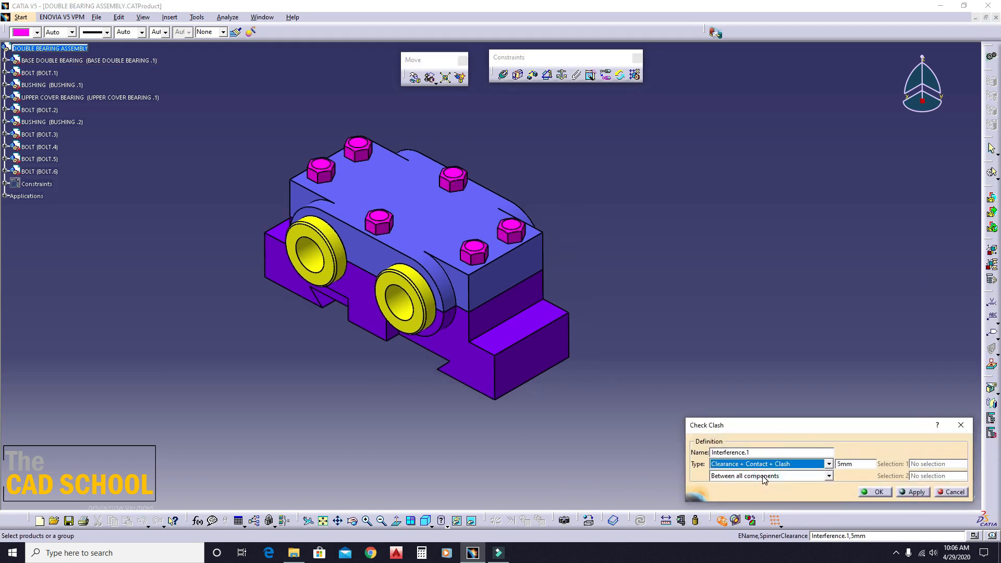
pyautogui.click(910, 491)
# Step: Inspect the contact between the base and BOLT.1 up close in the clash preview
pyautogui.moveTo(300, 327); pyautogui.dragTo(338, 344, button='middle')
pyautogui.moveTo(218, 94); pyautogui.dragTo(237, 143)
pyautogui.moveTo(197, 245); pyautogui.dragTo(215, 130, button='middle')
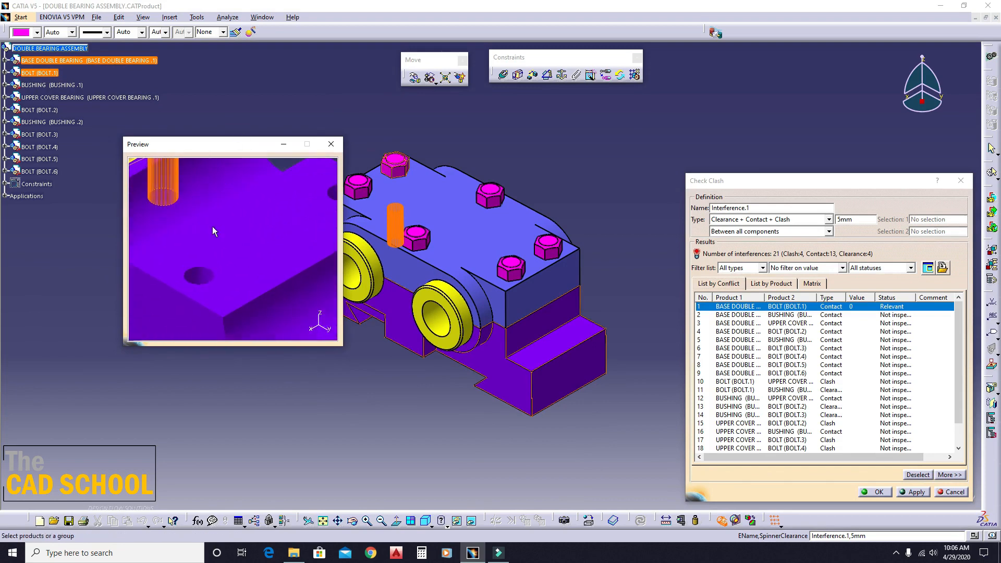
pyautogui.moveTo(212, 226); pyautogui.dragTo(274, 316, button='middle')
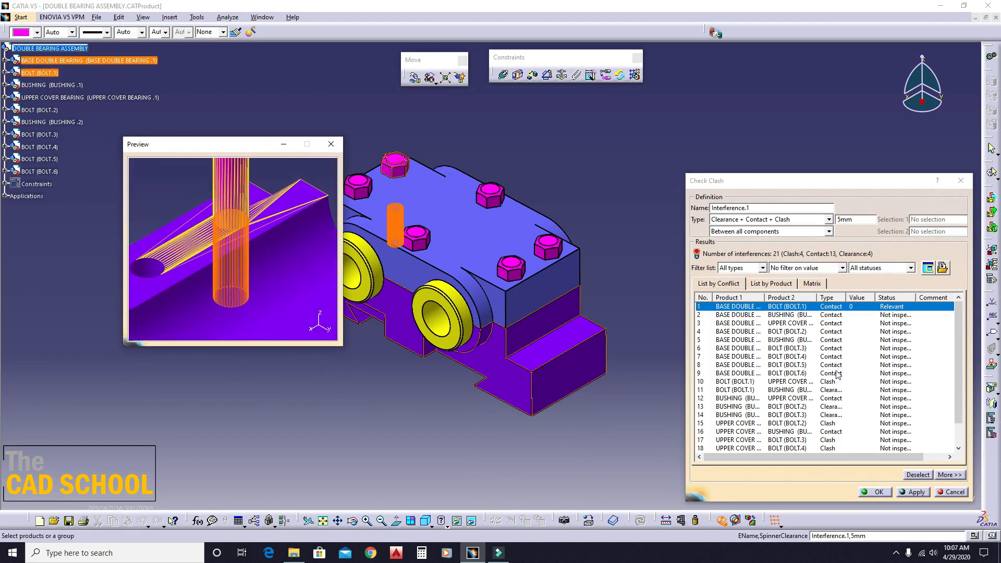
# Step: Review the listed interferences of BOLT.1, BOLT.3 and BOLT.4 with the upper cover, and of the bushing with BOLT.4
pyautogui.click(800, 383)
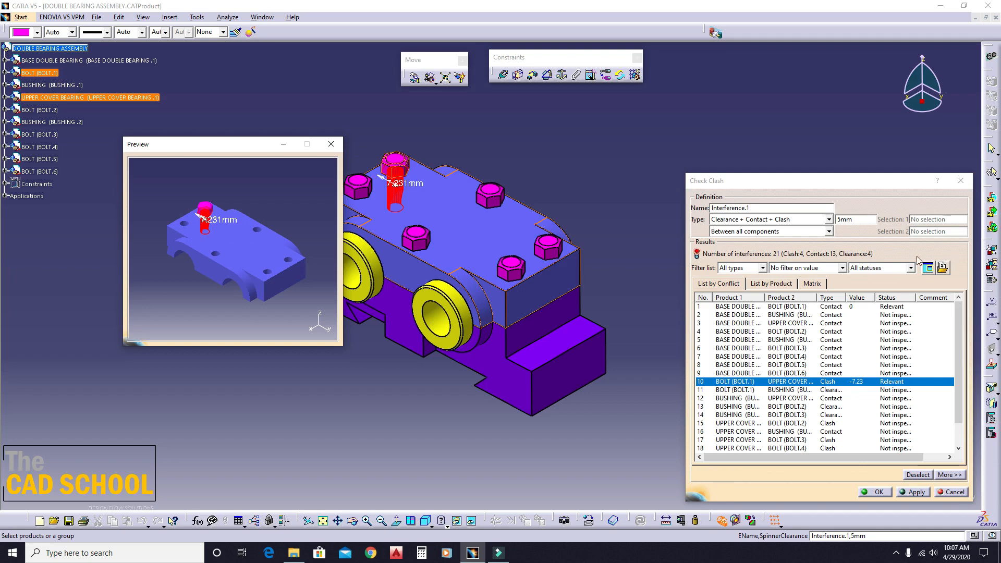
pyautogui.click(820, 399)
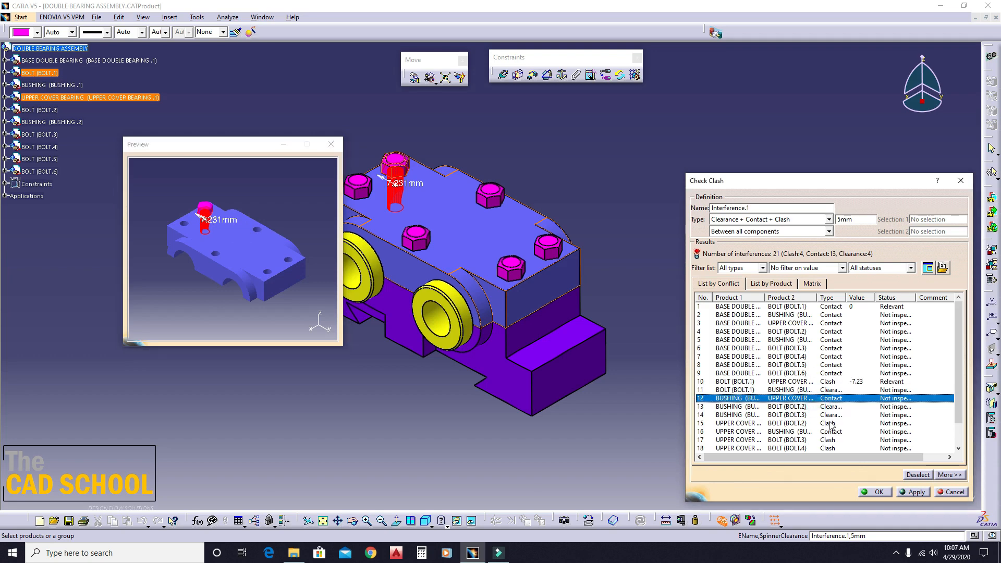
pyautogui.click(829, 440)
pyautogui.scroll(-1, 857, 397)
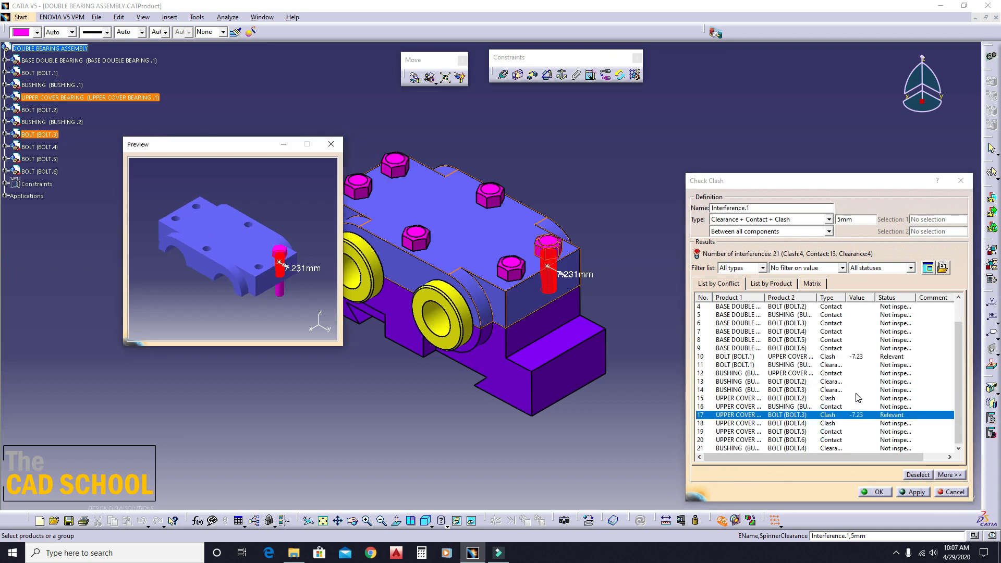
pyautogui.click(828, 424)
pyautogui.click(836, 449)
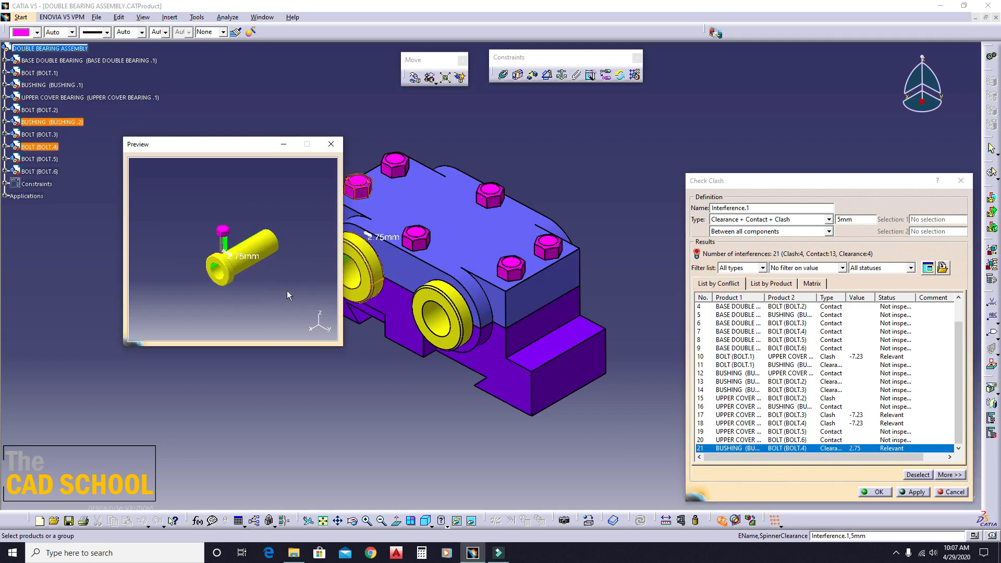
# Step: Select the clash between BOLT.1 and the upper cover, enlarge its preview window, and examine the bolt hole area
pyautogui.click(829, 356)
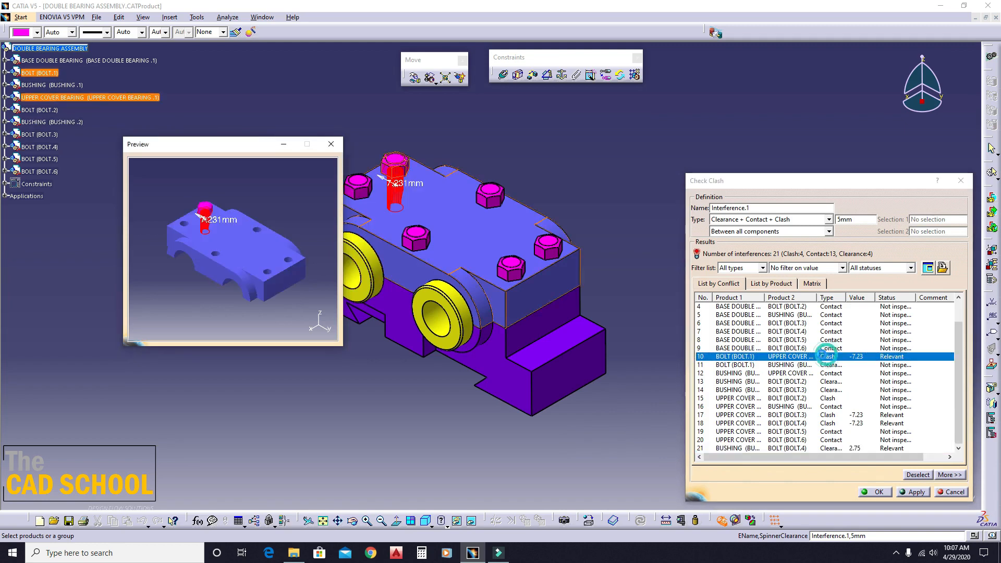
pyautogui.keyDown('ctrl'); pyautogui.moveTo(228, 231); pyautogui.dragTo(304, 94, button='middle'); pyautogui.keyUp('ctrl')
pyautogui.moveTo(141, 178); pyautogui.dragTo(417, 234, button='middle')
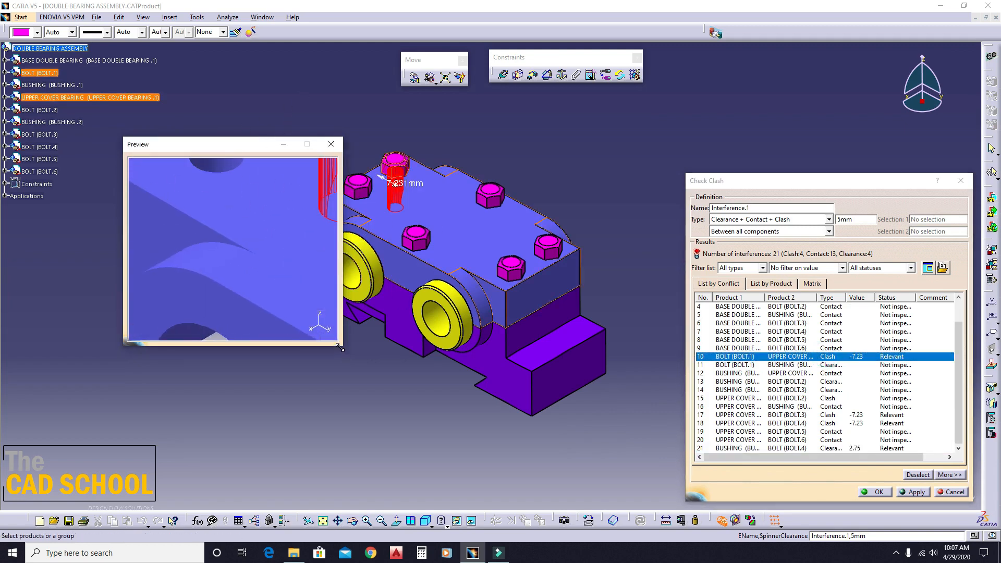
pyautogui.moveTo(340, 348); pyautogui.dragTo(797, 521)
pyautogui.moveTo(759, 239); pyautogui.dragTo(602, 367, button='middle')
pyautogui.moveTo(445, 254); pyautogui.dragTo(505, 258, button='middle')
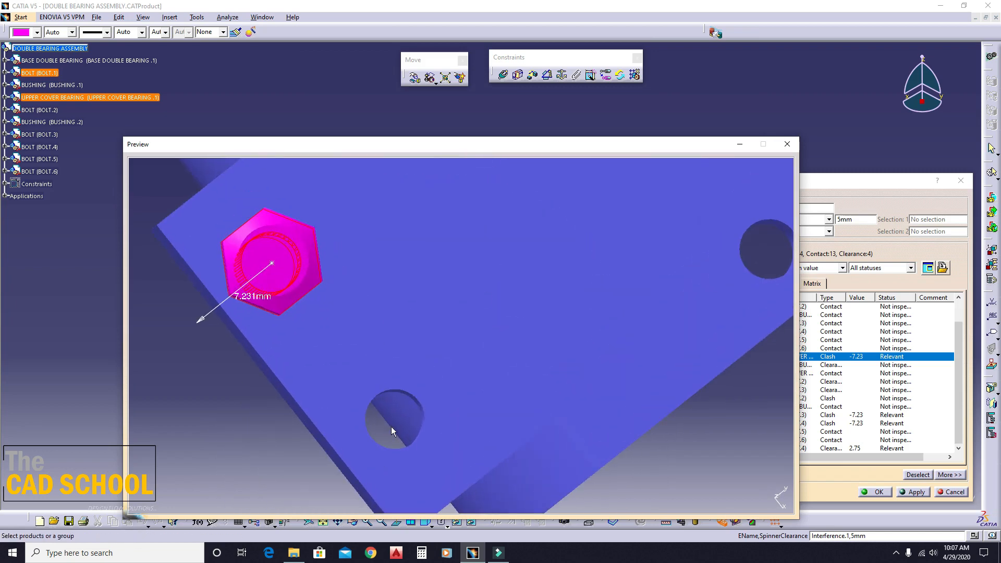
# Step: Cancel the clash check and hide the six bolts on the upper cover
pyautogui.click(952, 492)
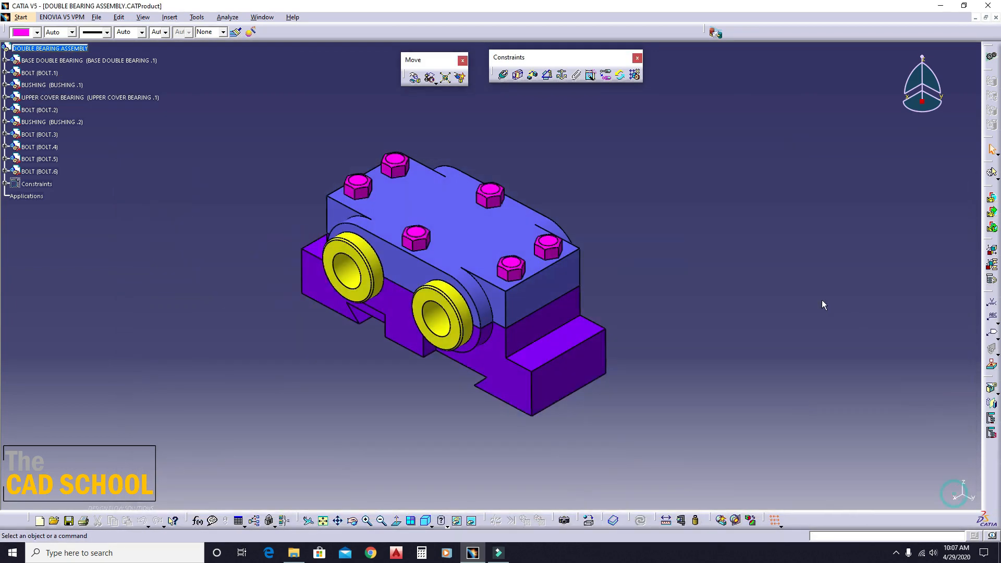
pyautogui.moveTo(775, 270); pyautogui.dragTo(454, 297, button='middle')
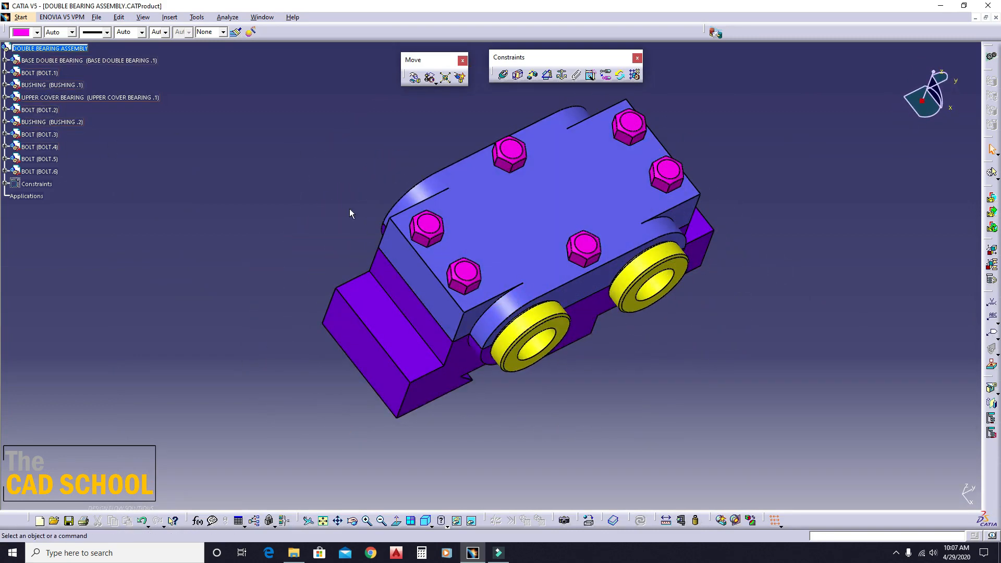
pyautogui.rightClick(430, 224)
pyautogui.click(486, 255)
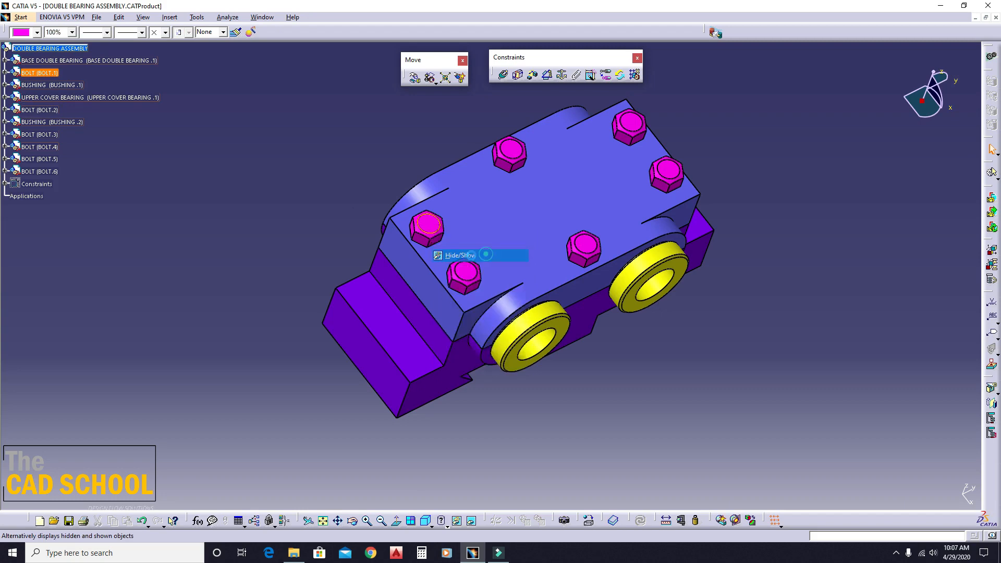
pyautogui.moveTo(477, 208); pyautogui.dragTo(421, 279, button='middle')
pyautogui.click(476, 260)
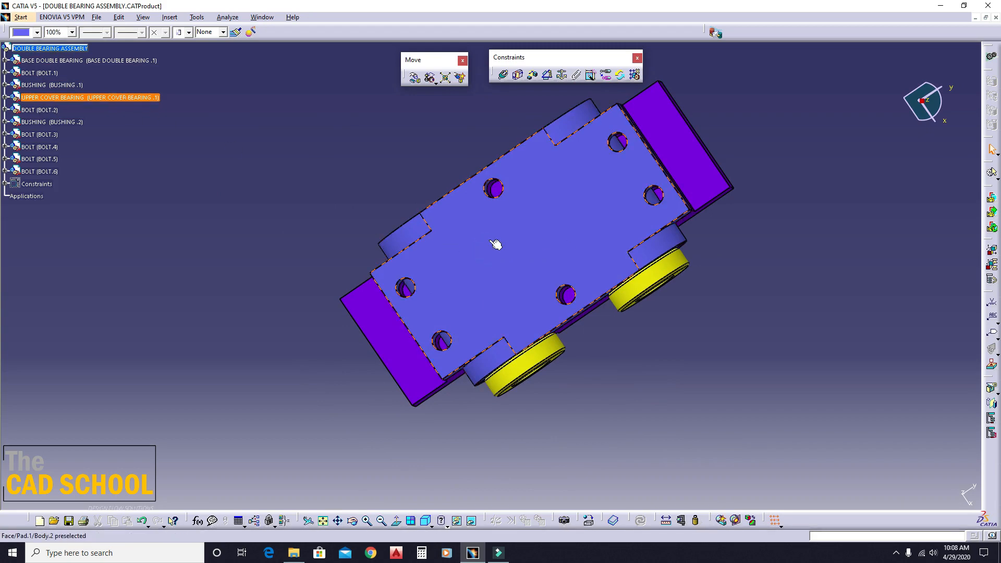
# Step: Locate the upper cover bearing's Body.2 in the assembly tree and activate it for editing in Part Design
pyautogui.rightClick(411, 240)
pyautogui.click(444, 249)
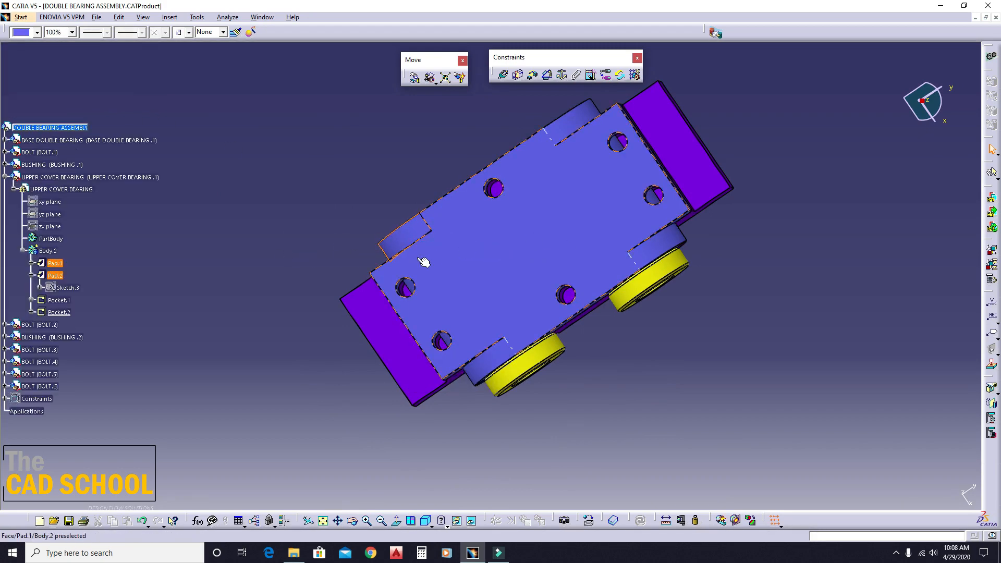
pyautogui.doubleClick(48, 251)
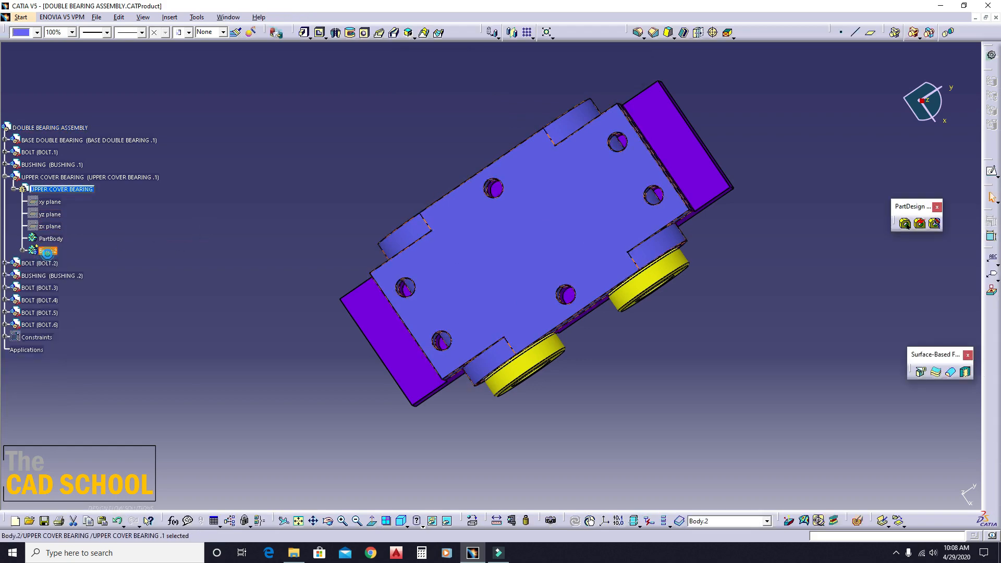
pyautogui.rightClick(48, 252)
pyautogui.click(99, 331)
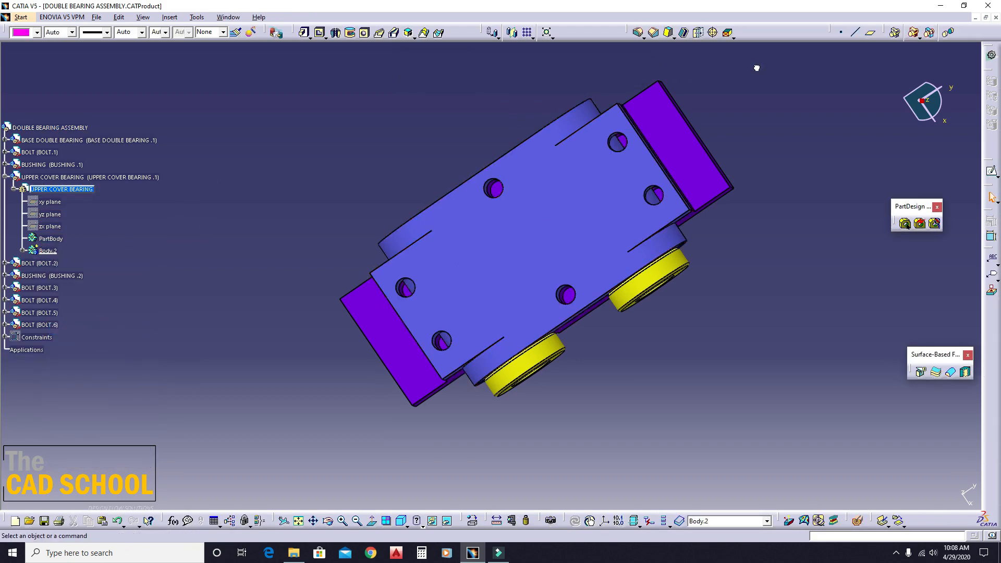
# Step: Use Remove Face on the inner faces of the four corner bolt holes in the upper cover
pyautogui.click(729, 32)
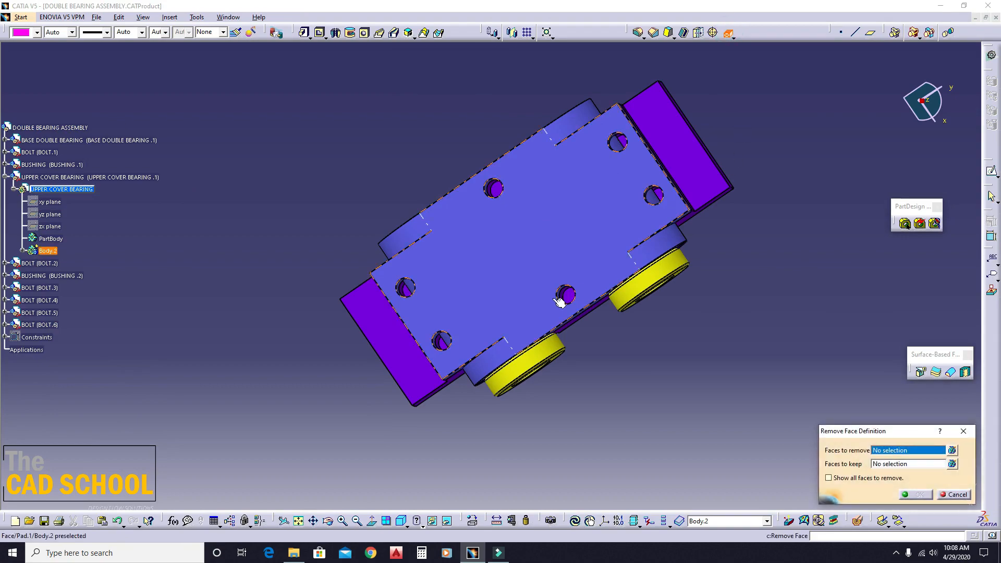
pyautogui.moveTo(459, 292); pyautogui.dragTo(505, 395, button='middle')
pyautogui.click(411, 276)
pyautogui.moveTo(558, 362); pyautogui.dragTo(403, 73, button='middle')
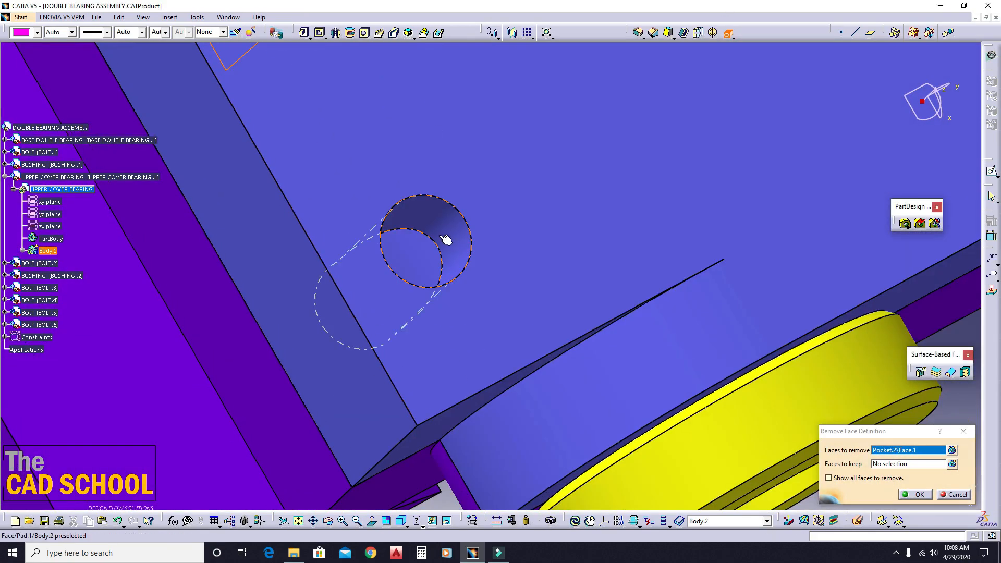
pyautogui.click(418, 256)
pyautogui.moveTo(530, 202); pyautogui.dragTo(458, 117, button='middle')
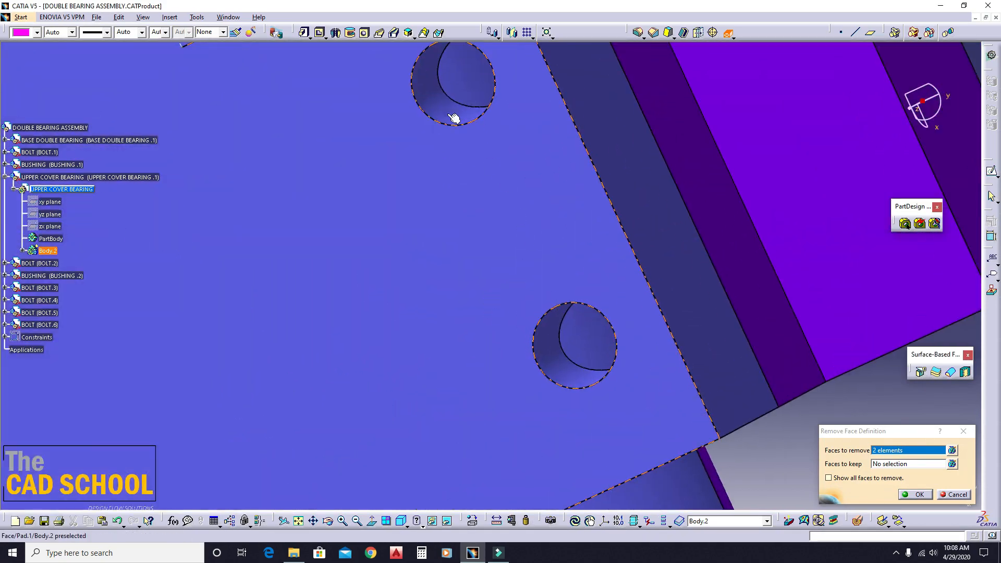
pyautogui.click(460, 78)
pyautogui.click(608, 347)
pyautogui.moveTo(456, 301); pyautogui.dragTo(533, 397, button='middle')
pyautogui.scroll(1, 375, 187)
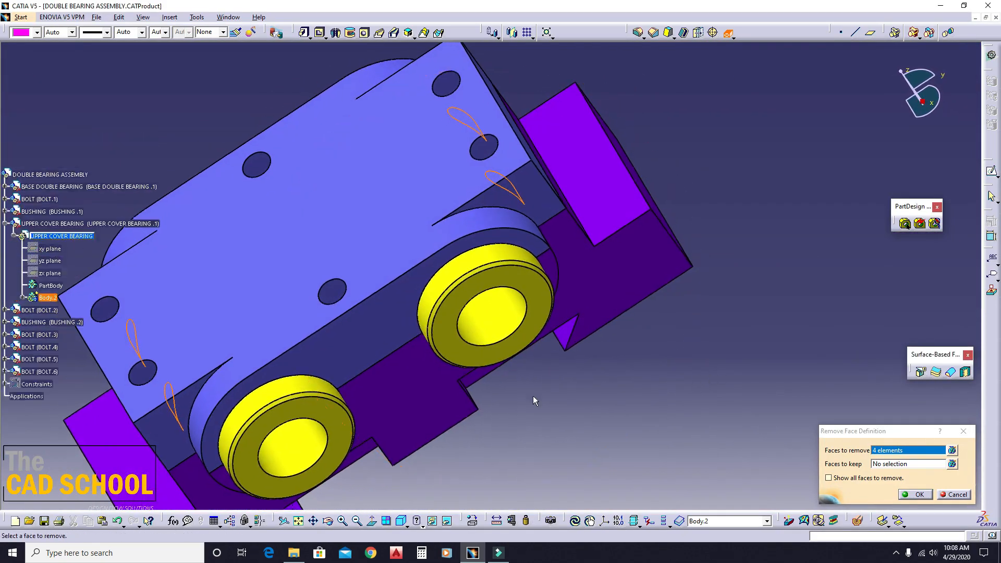
pyautogui.click(918, 494)
pyautogui.moveTo(688, 402); pyautogui.dragTo(517, 292, button='middle')
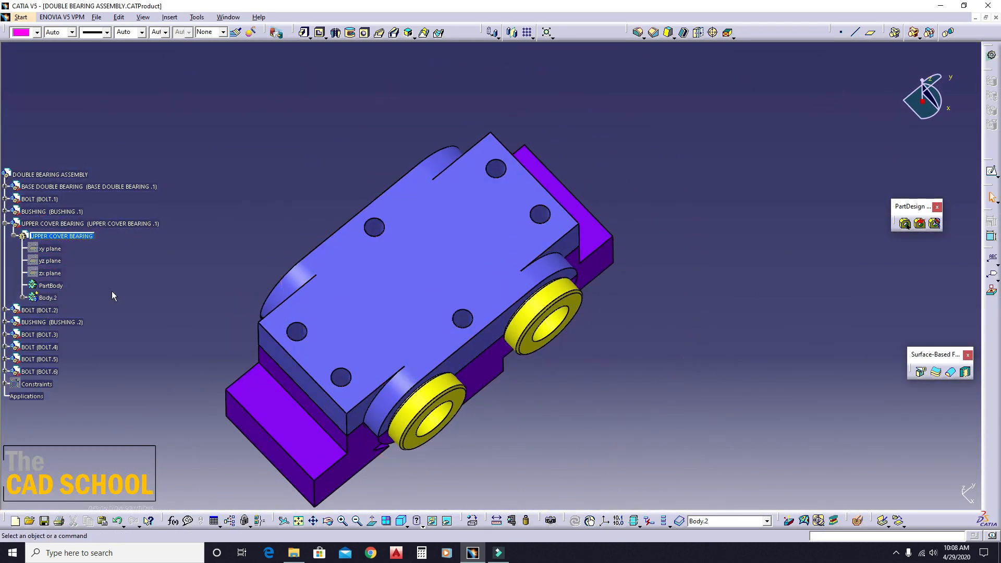
# Step: Collapse the upper cover's tree branch and reactivate DOUBLE BEARING ASSEMBLY for assembly editing
pyautogui.click(4, 223)
pyautogui.doubleClick(50, 175)
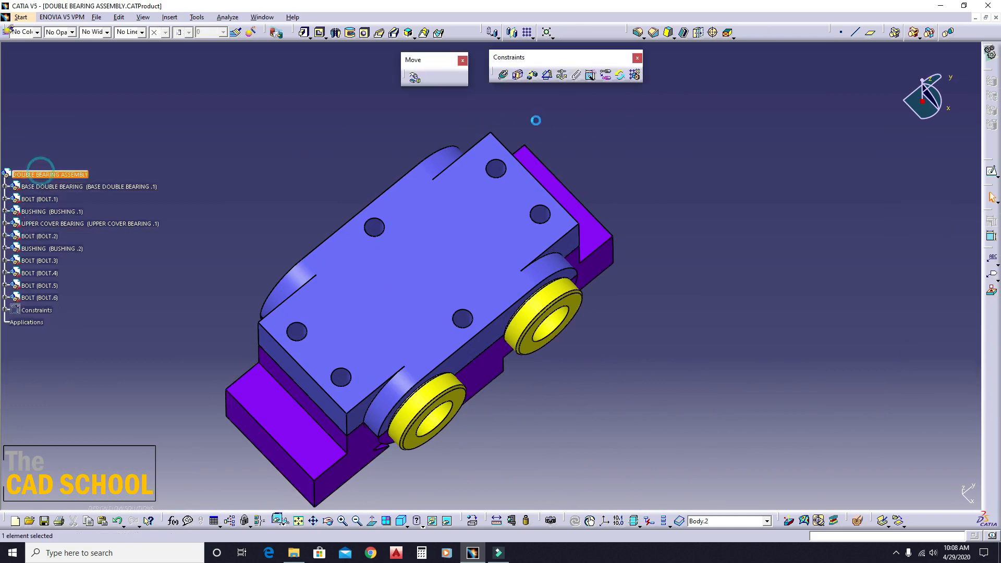
pyautogui.moveTo(648, 254); pyautogui.dragTo(583, 390, button='middle')
pyautogui.click(19, 176)
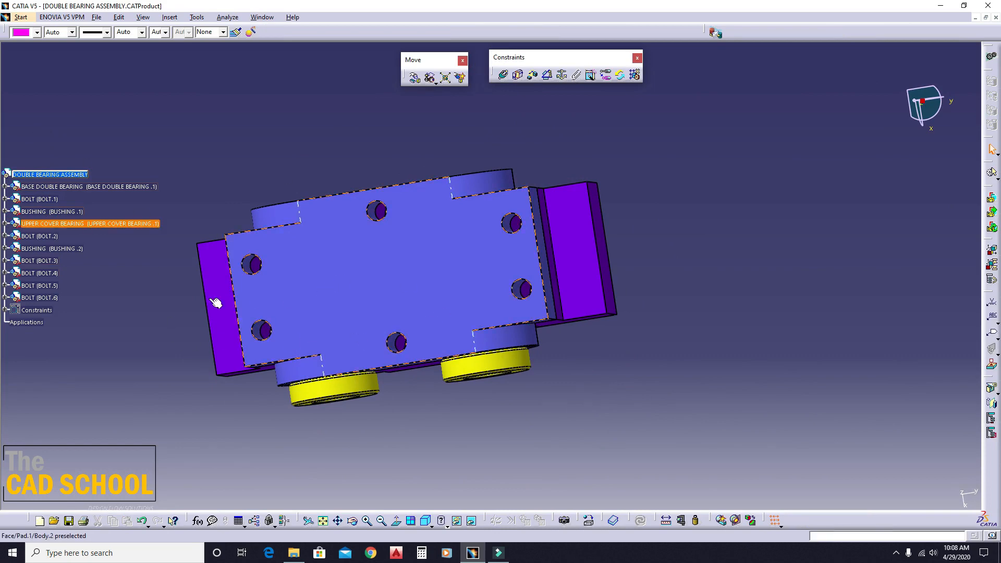
# Step: Swap to the hidden space, show all six bolts again, and return to the visible space
pyautogui.click(471, 521)
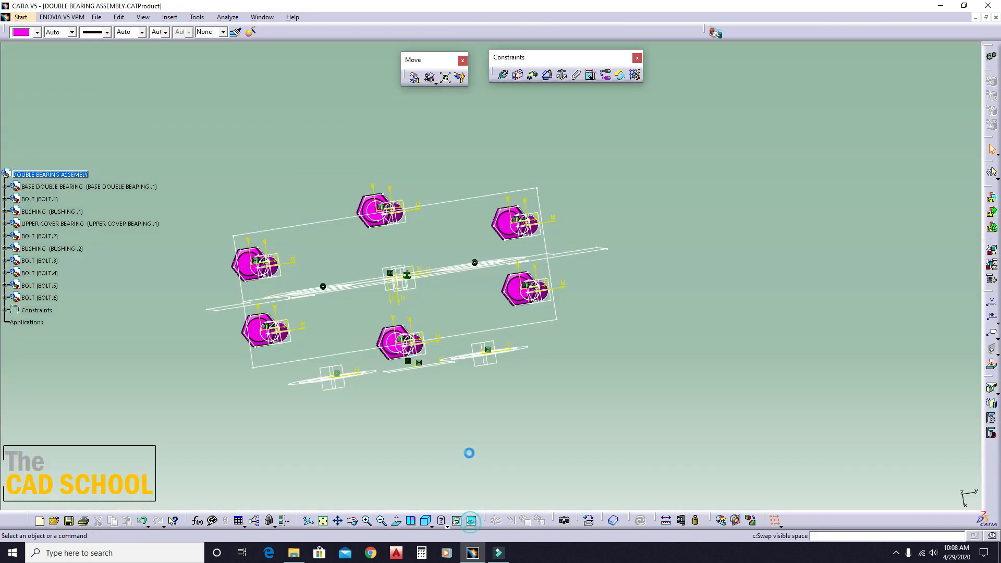
pyautogui.moveTo(199, 259); pyautogui.dragTo(373, 144, button='middle')
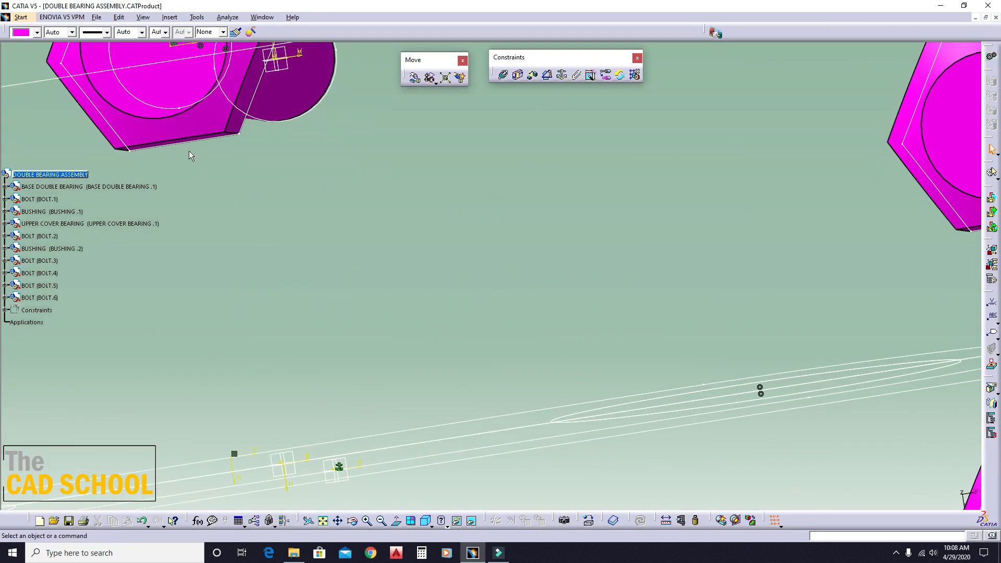
pyautogui.rightClick(157, 127)
pyautogui.click(186, 159)
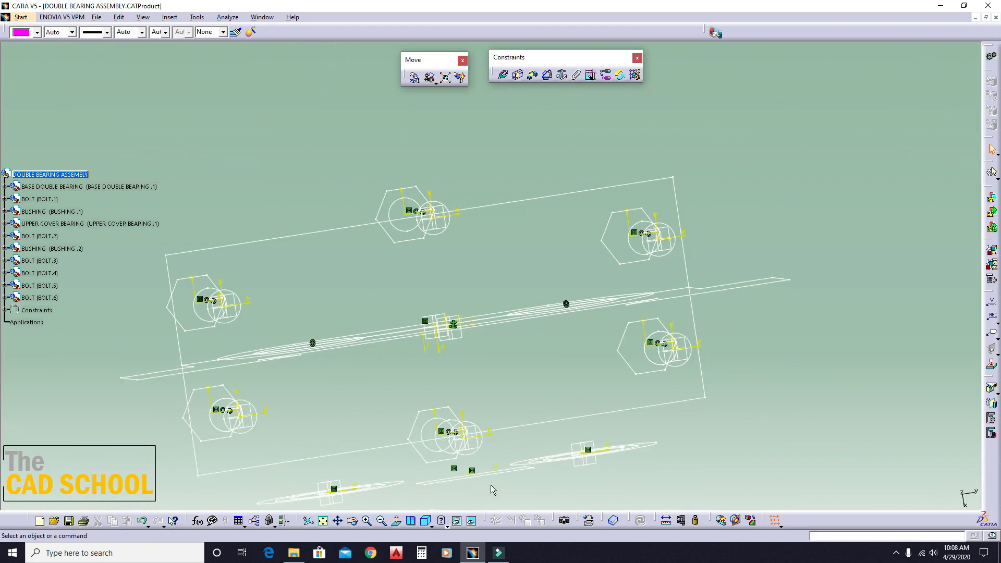
pyautogui.click(472, 521)
pyautogui.moveTo(461, 290); pyautogui.dragTo(584, 324, button='middle')
# Step: Run a Clearance + Contact + Clash check between all components with a 5 mm clearance on the edited assembly
pyautogui.click(720, 520)
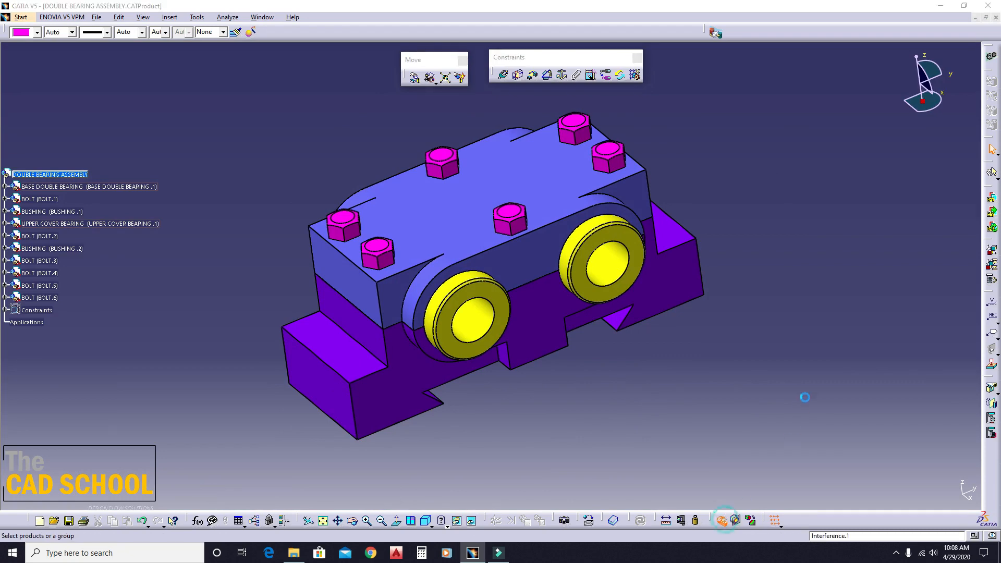
pyautogui.click(805, 464)
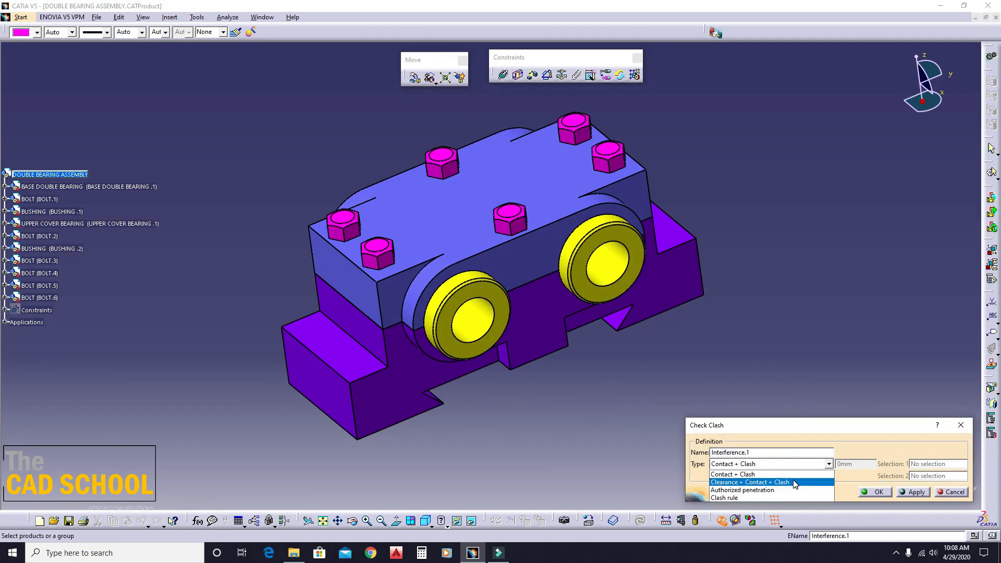
pyautogui.click(777, 483)
pyautogui.click(917, 493)
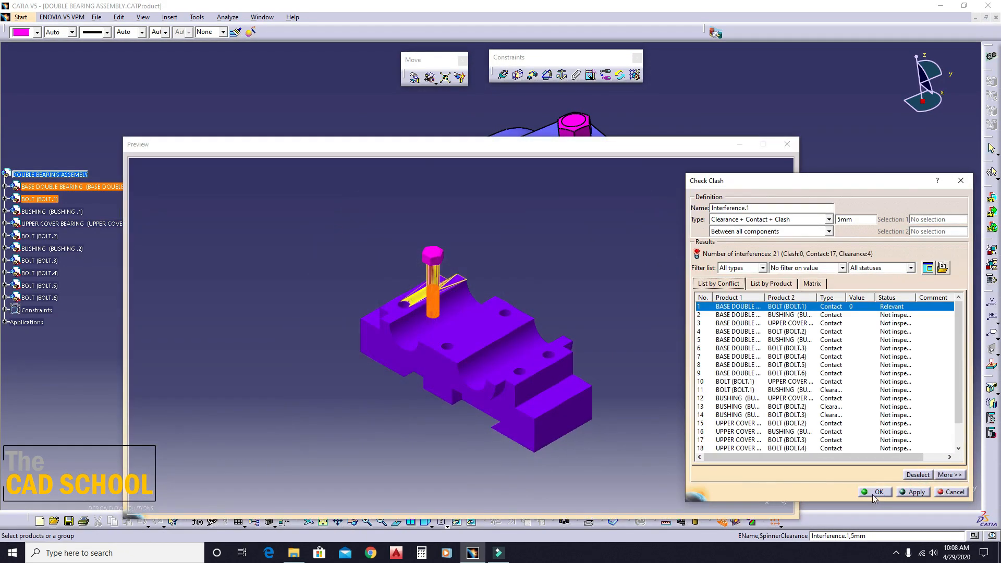
# Step: Review the contacts of BOLT.5 with the base and upper cover, and shrink and move the preview clear of the results
pyautogui.click(845, 364)
pyautogui.scroll(-1, 843, 394)
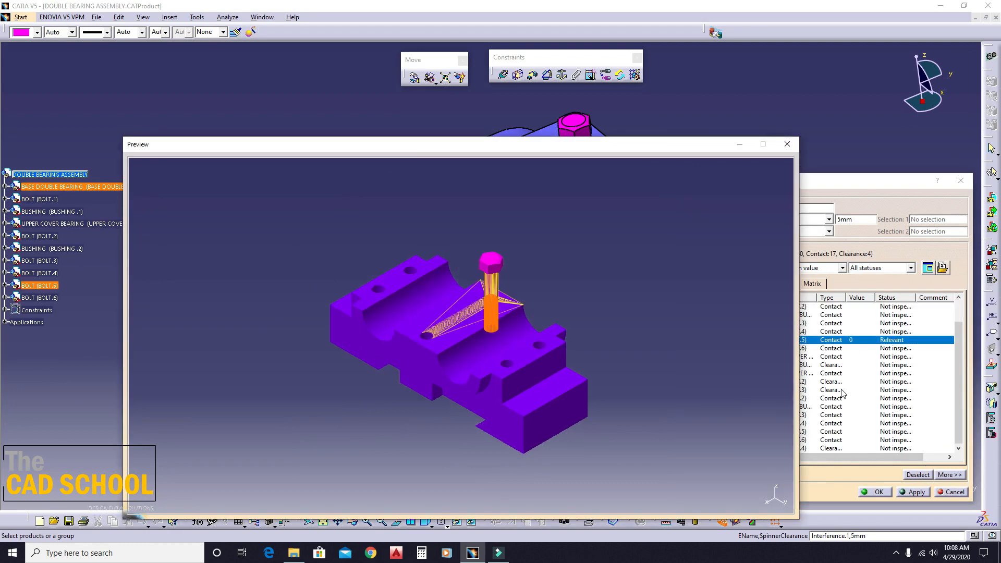
pyautogui.click(843, 432)
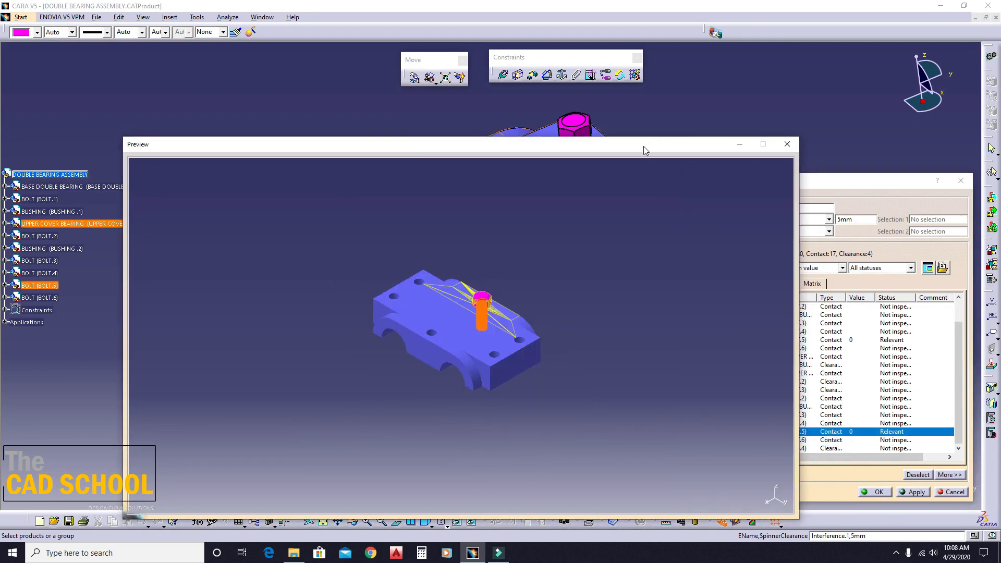
pyautogui.moveTo(798, 168); pyautogui.dragTo(545, 164)
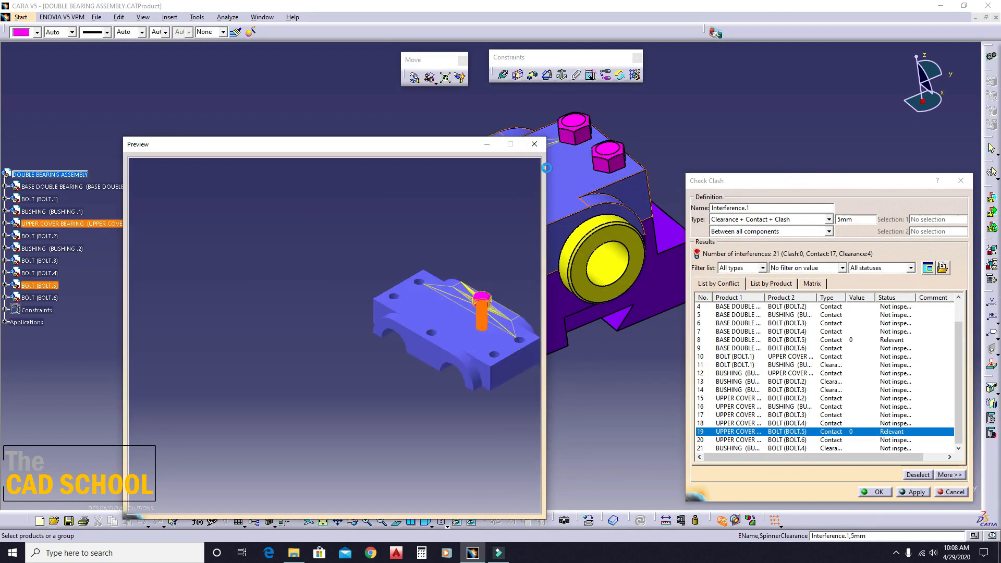
pyautogui.moveTo(436, 149); pyautogui.dragTo(395, 125)
pyautogui.click(404, 242)
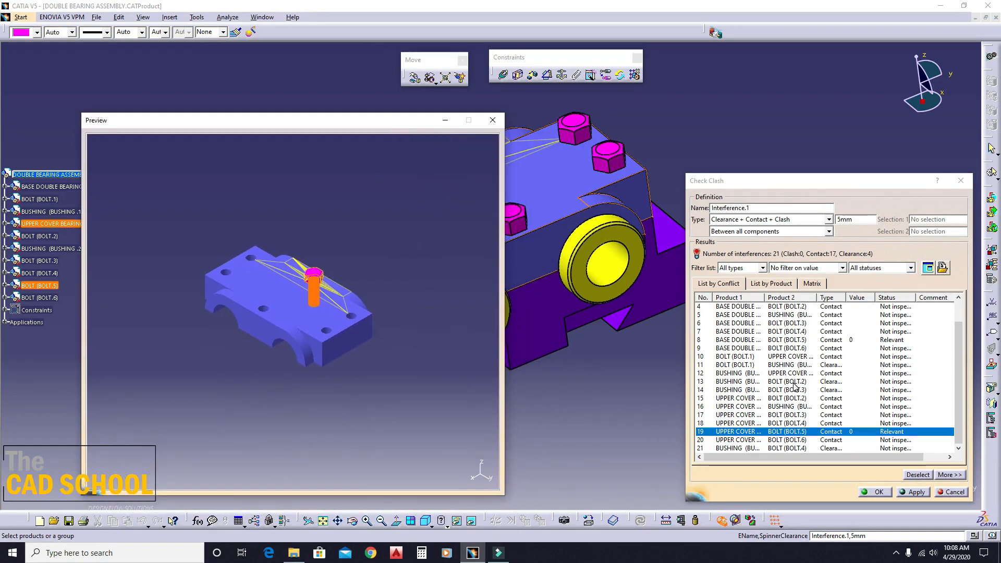
pyautogui.moveTo(360, 271); pyautogui.dragTo(339, 303, button='middle')
# Step: Review the listed contacts of BOLT.6 and BOLT.3 with the base and of BOLT.4 with the upper cover, and accept the check
pyautogui.click(836, 348)
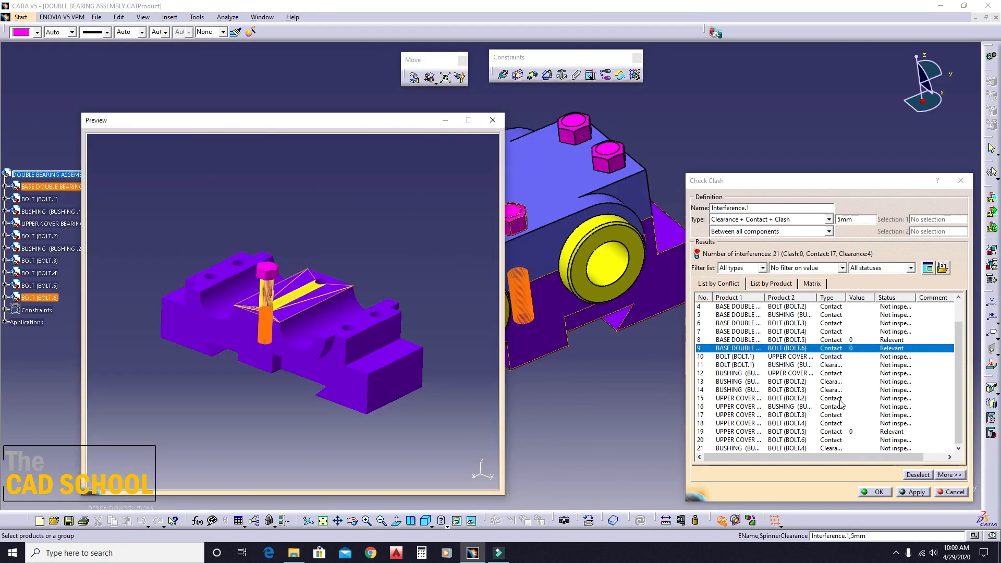
pyautogui.scroll(1, 840, 402)
pyautogui.scroll(-1, 841, 402)
pyautogui.click(831, 422)
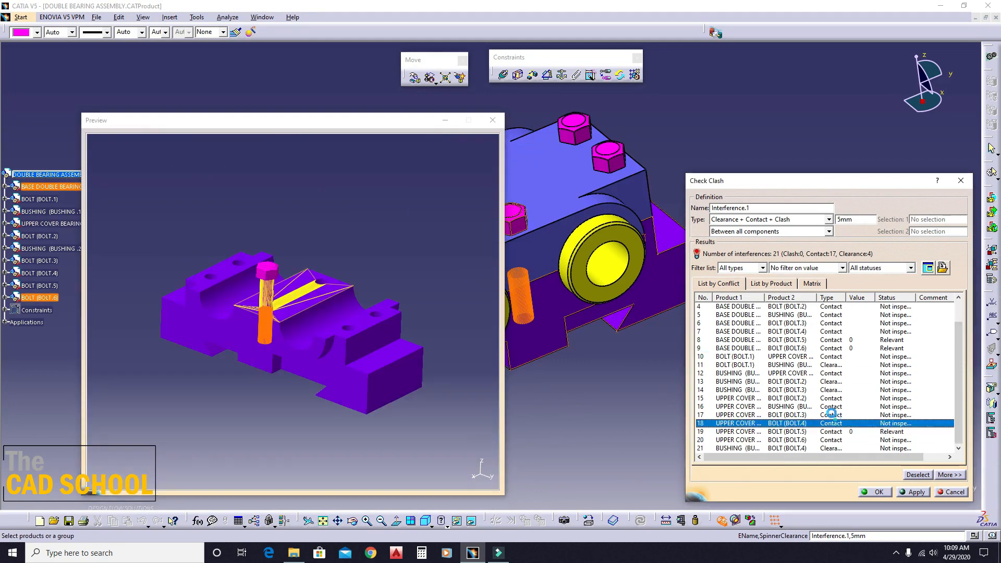
pyautogui.click(825, 348)
pyautogui.click(828, 324)
pyautogui.scroll(1, 836, 340)
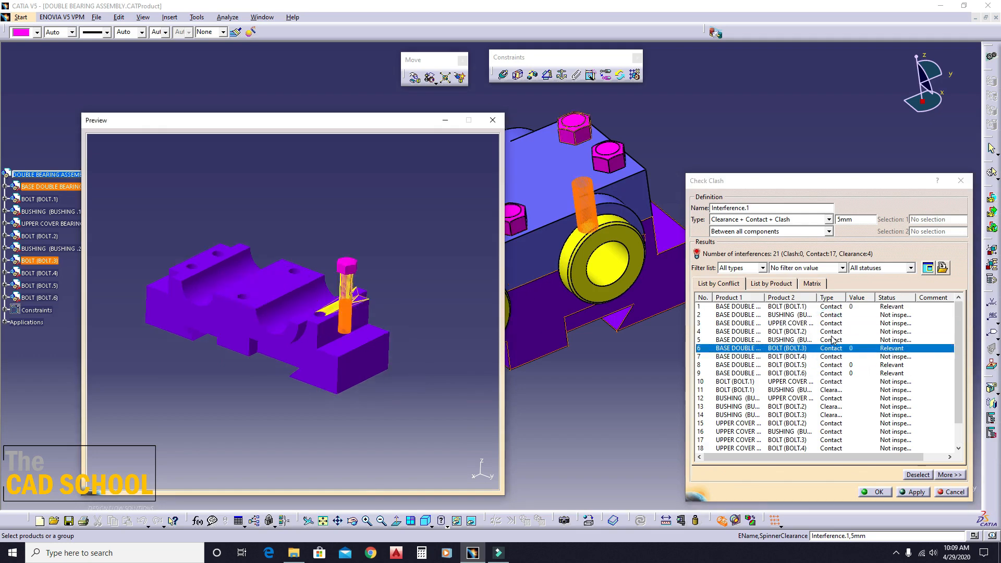
pyautogui.scroll(-1, 838, 399)
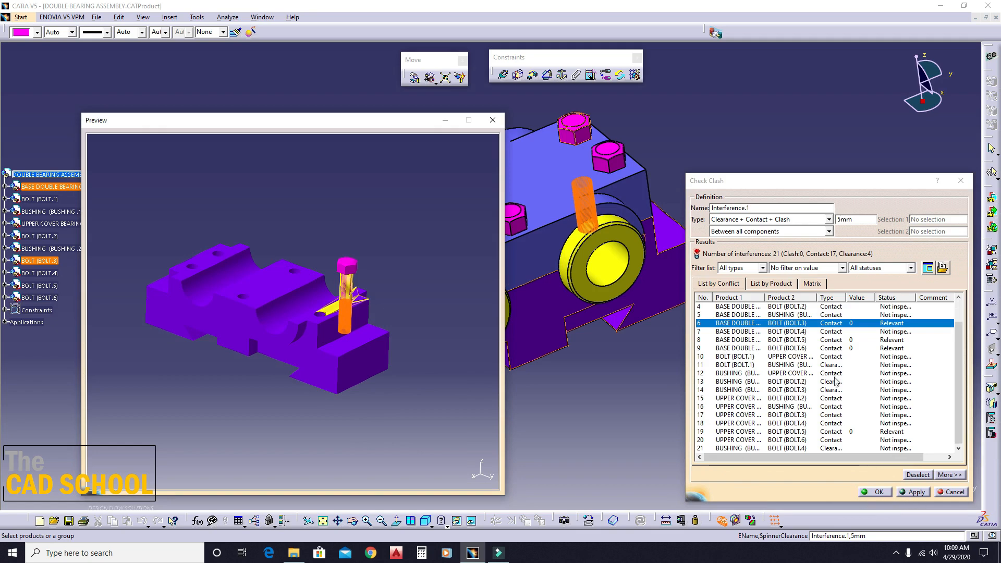
pyautogui.scroll(1, 840, 399)
pyautogui.click(875, 492)
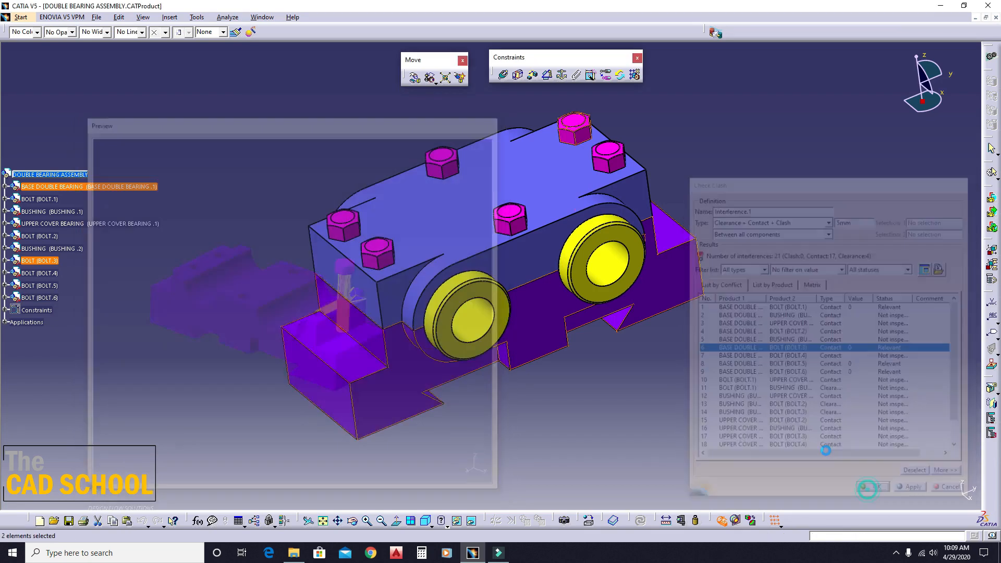
# Step: Start a Sectioning definition that cuts the whole bearing assembly with a section plane
pyautogui.moveTo(787, 364); pyautogui.dragTo(554, 408, button='middle')
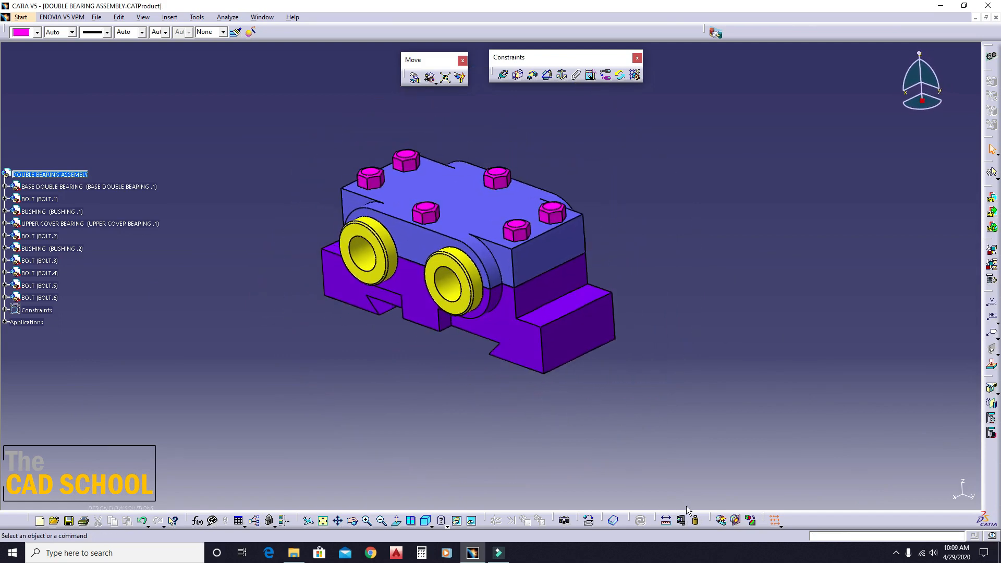
pyautogui.moveTo(522, 230); pyautogui.dragTo(568, 241, button='middle')
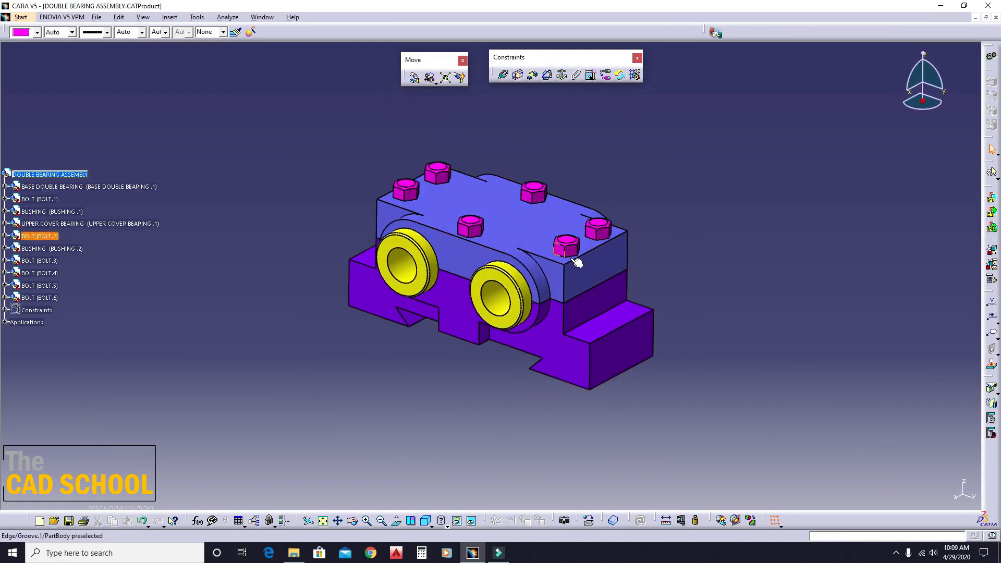
pyautogui.click(735, 521)
pyautogui.moveTo(552, 296); pyautogui.dragTo(615, 305, button='middle')
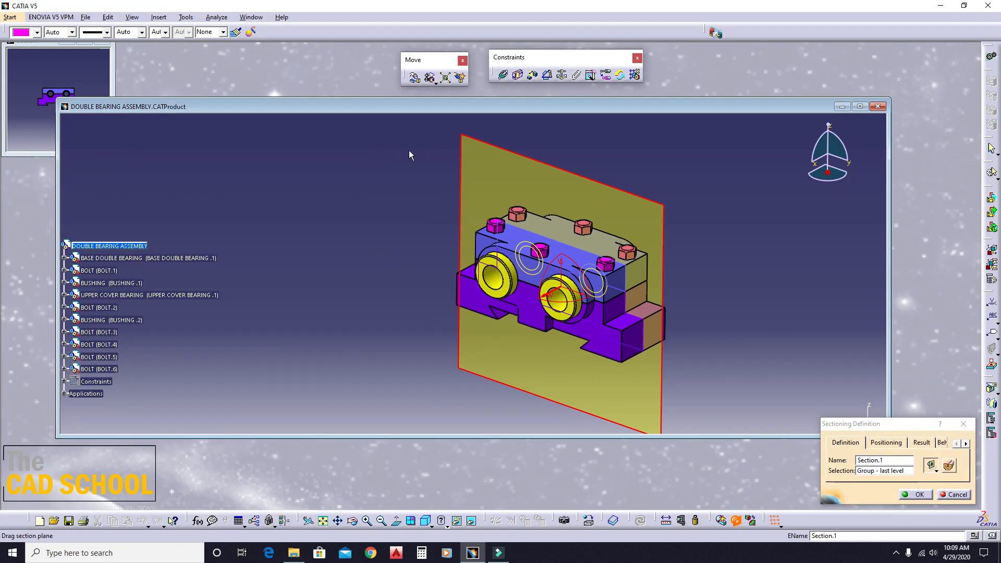
# Step: Arrange the assembly window and an enlarged section preview window side by side without overlap
pyautogui.moveTo(367, 107); pyautogui.dragTo(464, 116)
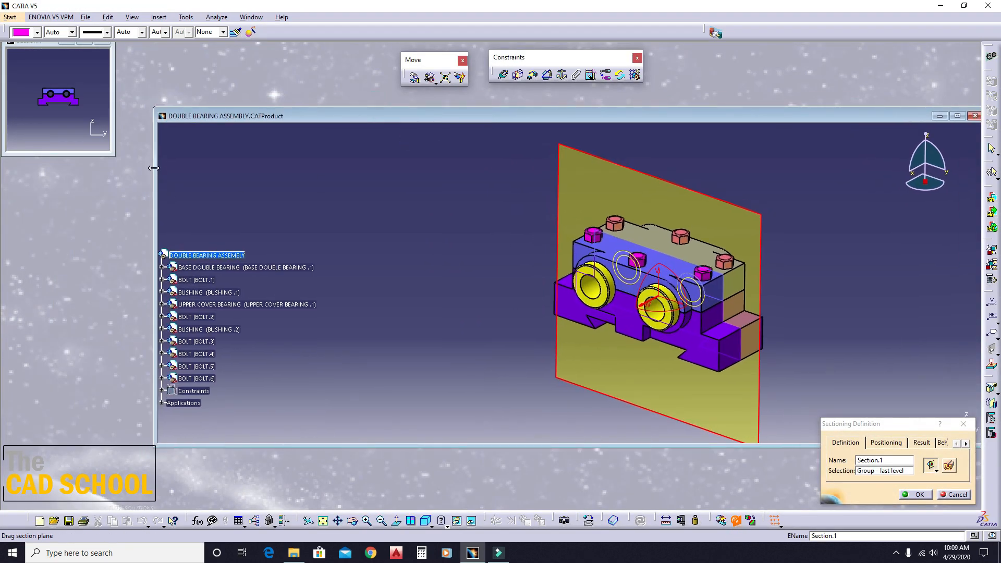
pyautogui.moveTo(154, 168); pyautogui.dragTo(576, 167)
pyautogui.moveTo(733, 114); pyautogui.dragTo(717, 54)
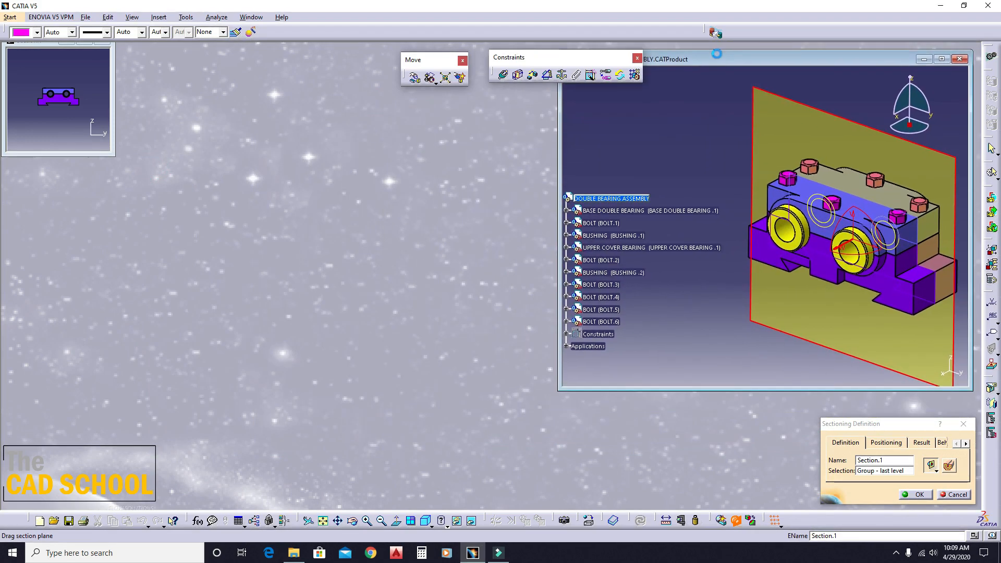
pyautogui.moveTo(112, 152); pyautogui.dragTo(256, 233)
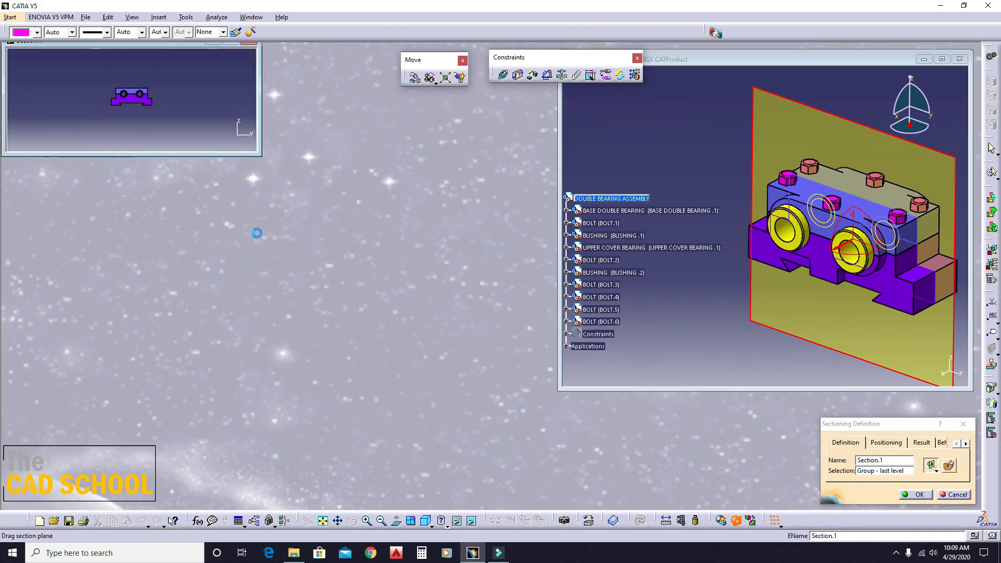
pyautogui.moveTo(260, 154); pyautogui.dragTo(278, 381)
pyautogui.moveTo(279, 206); pyautogui.dragTo(421, 233)
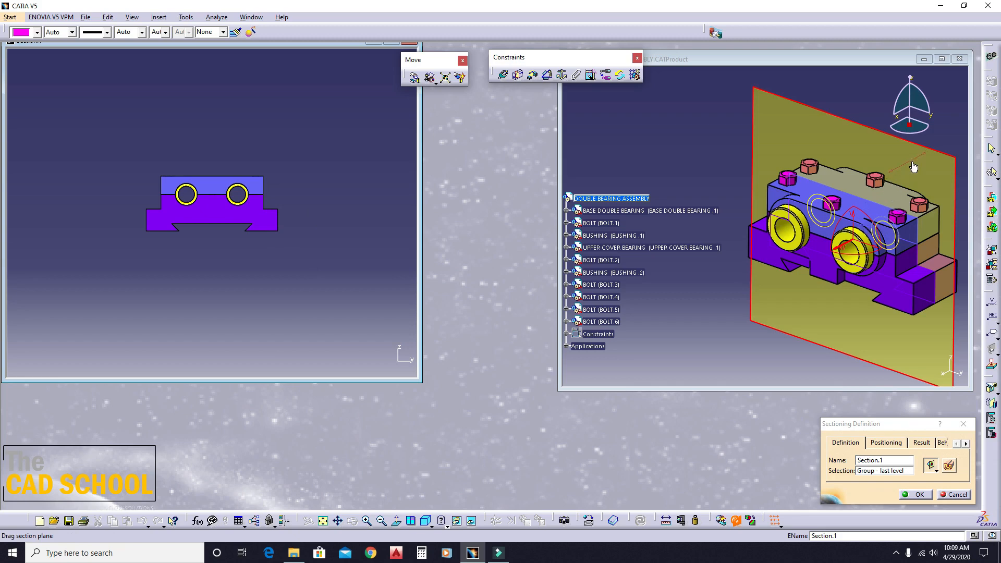
# Step: Shift the X-normal section plane through the front row of bolts and examine the cut through bolts, cover and base
pyautogui.moveTo(912, 165); pyautogui.dragTo(901, 168)
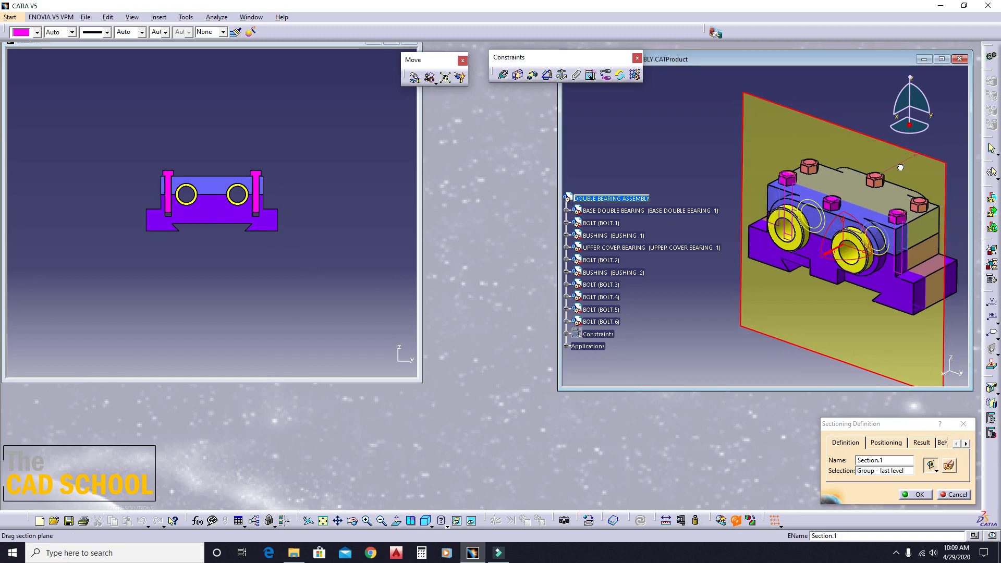
pyautogui.moveTo(200, 261); pyautogui.dragTo(260, 217, button='middle')
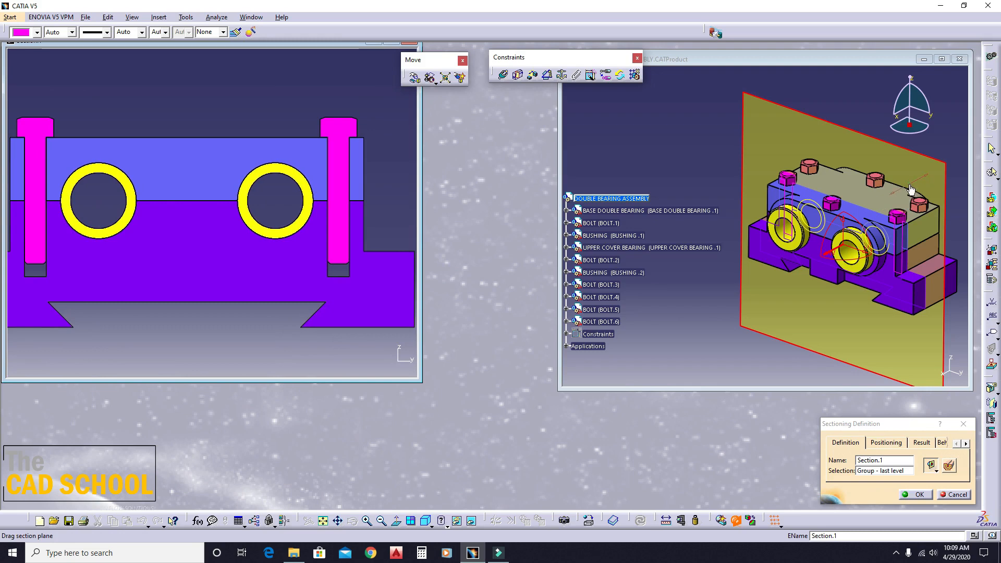
pyautogui.moveTo(910, 189); pyautogui.dragTo(935, 186)
pyautogui.moveTo(937, 187); pyautogui.dragTo(911, 256)
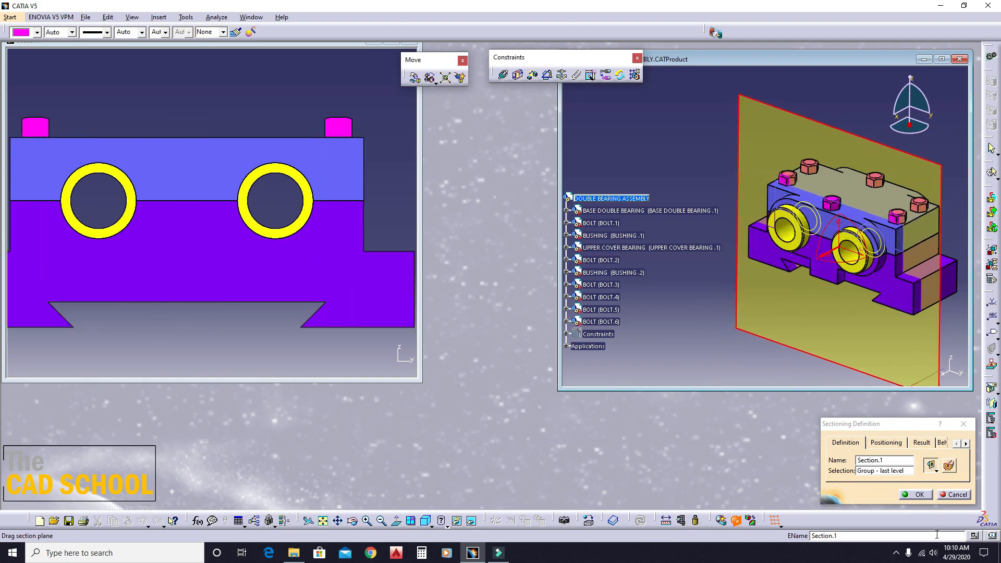
# Step: Set the section plane's normal constraint to Y and shift the plane along the assembly to inspect the cross-section
pyautogui.click(940, 474)
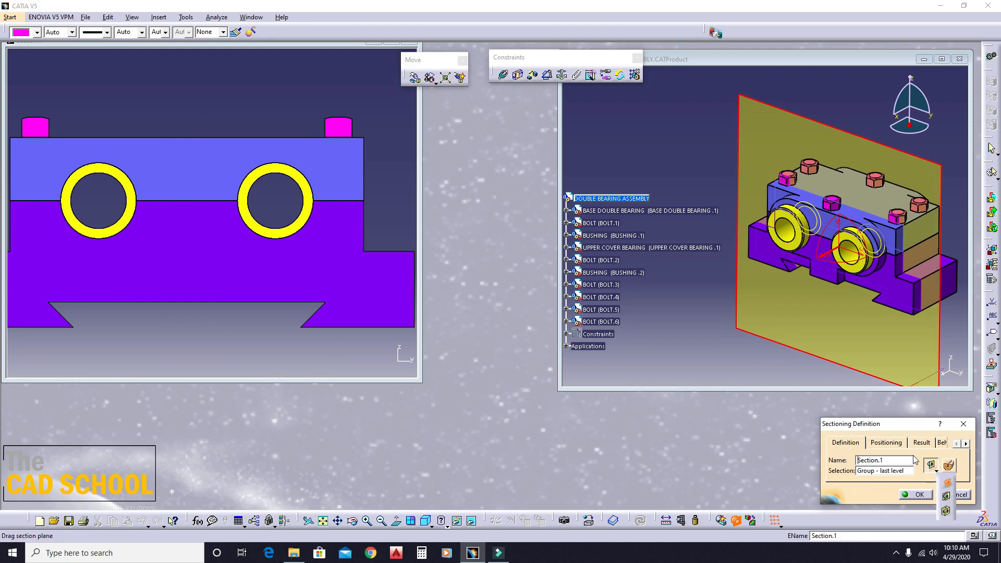
pyautogui.click(886, 442)
pyautogui.click(921, 457)
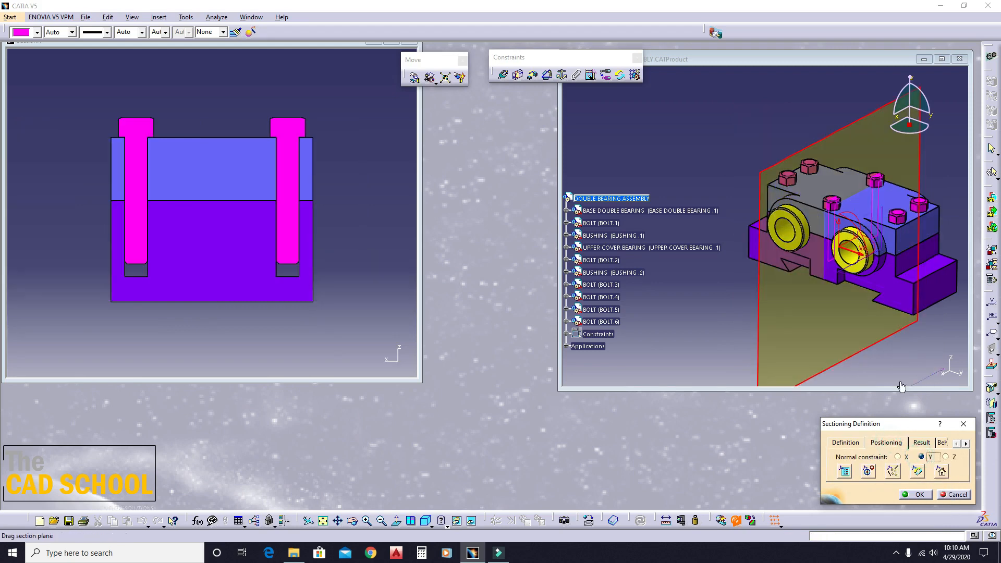
pyautogui.moveTo(809, 275); pyautogui.dragTo(806, 249)
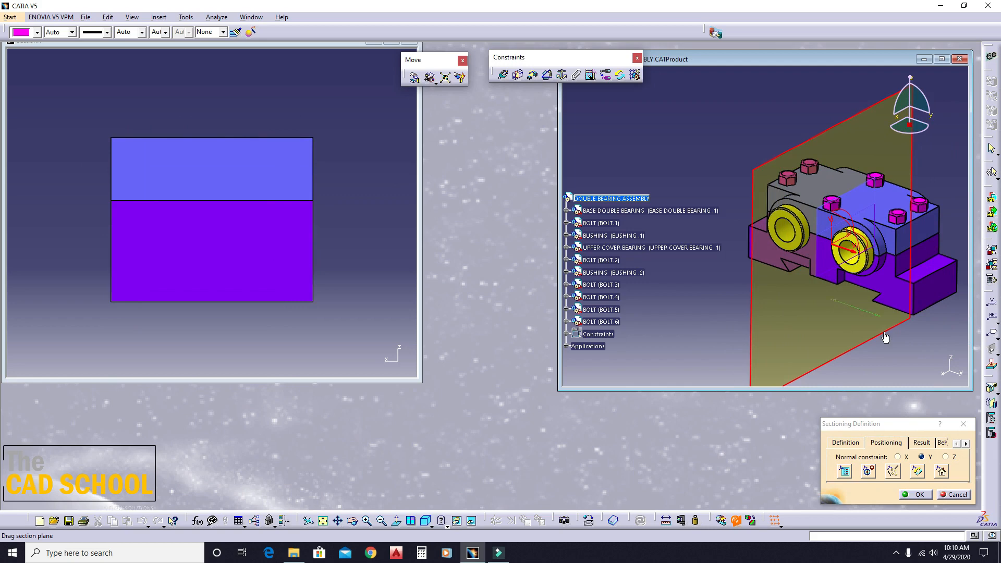
# Step: Set the section plane's normal constraint to Z, shift it through the bushings to inspect the cut, and cancel the sectioning
pyautogui.click(947, 456)
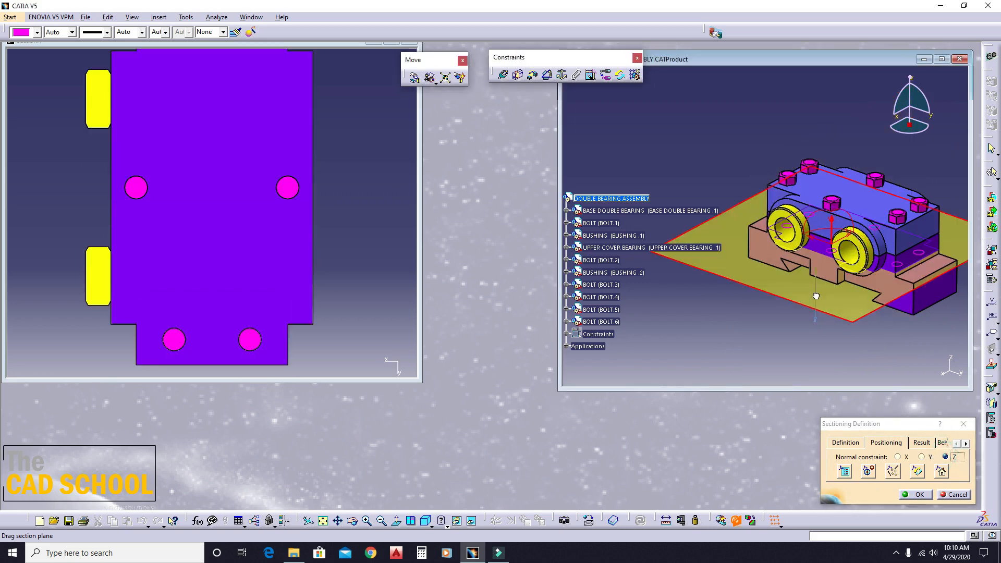
pyautogui.moveTo(822, 300)
pyautogui.mouseDown()
pyautogui.moveTo(819, 269)
pyautogui.moveTo(827, 286)
pyautogui.mouseUp()
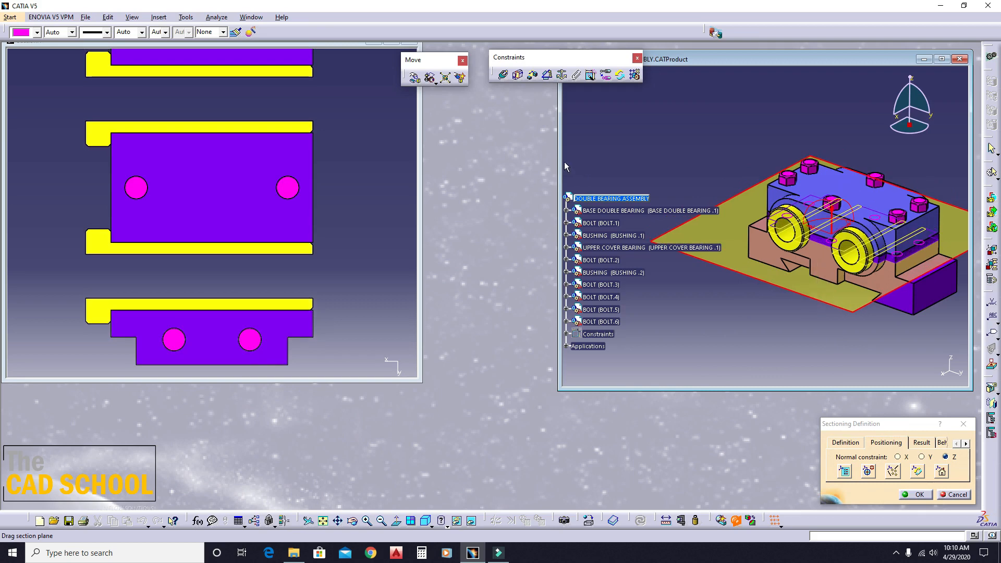
pyautogui.moveTo(558, 167); pyautogui.dragTo(470, 167)
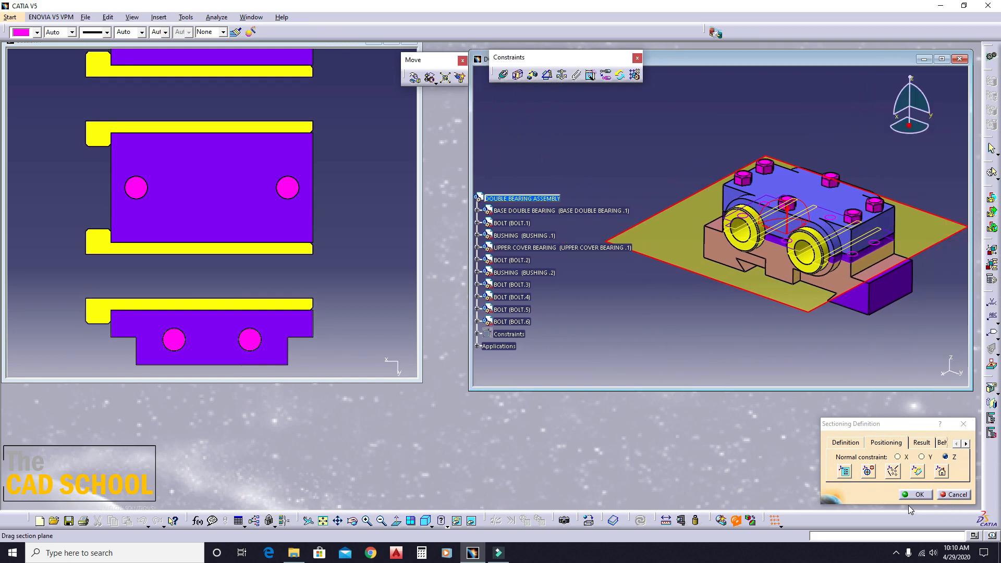
pyautogui.click(952, 494)
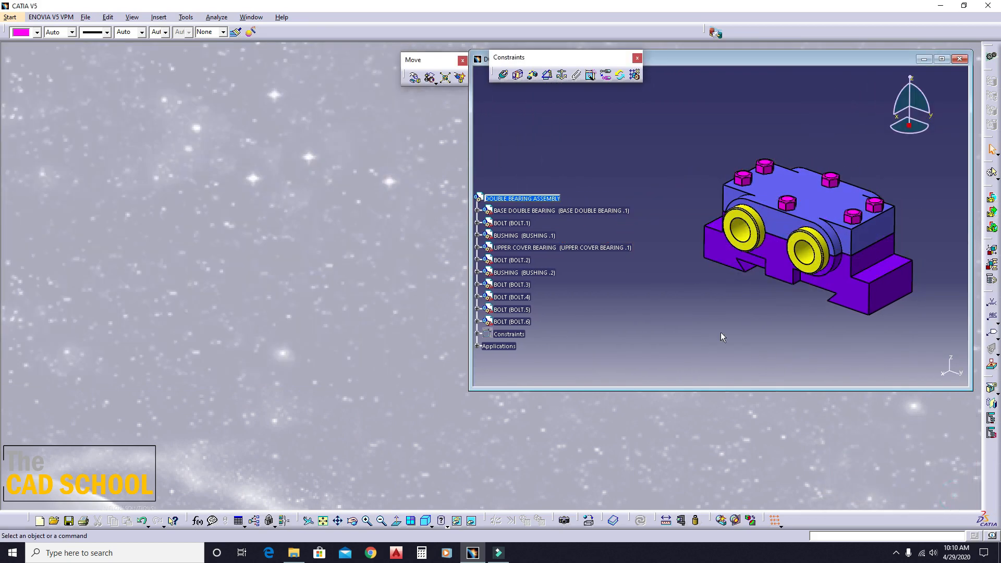
# Step: Maximize the assembly window and set the model to the isometric view
pyautogui.click(941, 59)
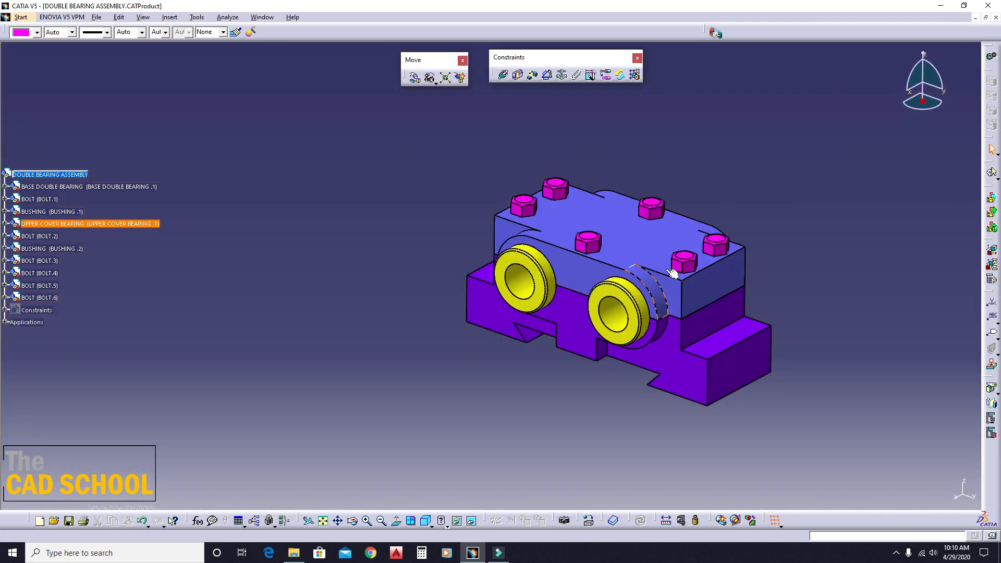
pyautogui.moveTo(521, 219); pyautogui.dragTo(316, 241, button='middle')
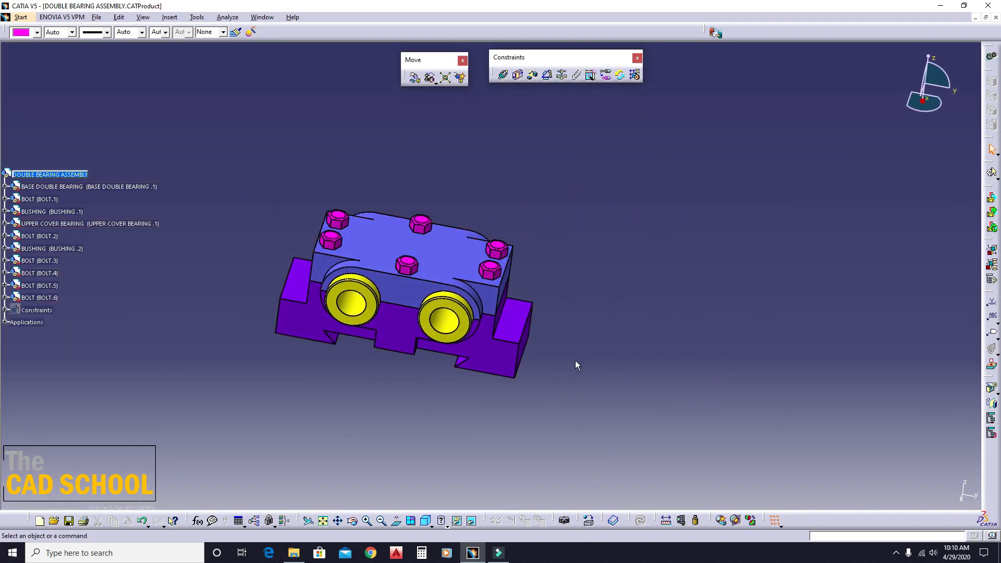
pyautogui.moveTo(574, 360); pyautogui.dragTo(488, 355, button='middle')
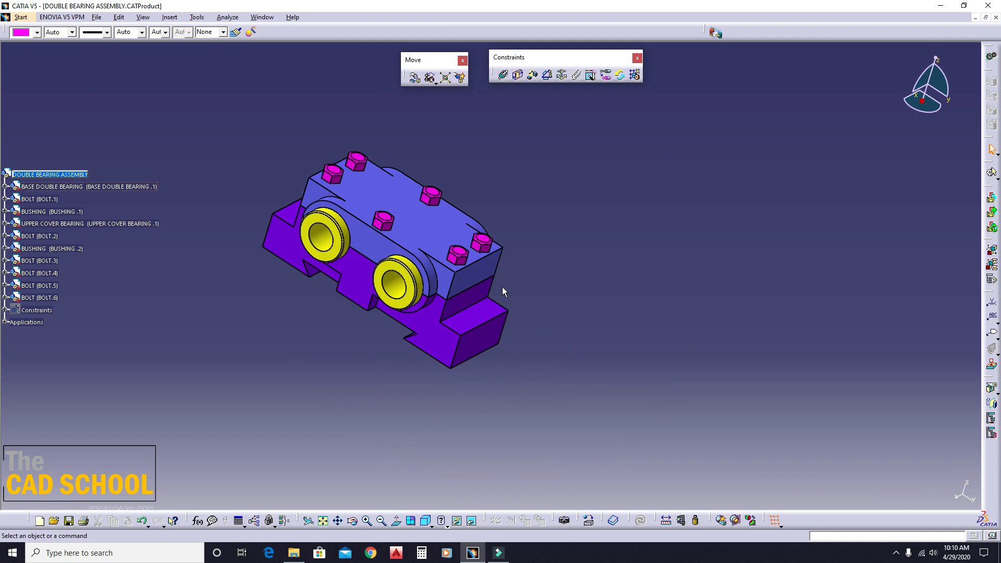
pyautogui.moveTo(452, 328); pyautogui.dragTo(465, 354, button='middle')
pyautogui.click(425, 520)
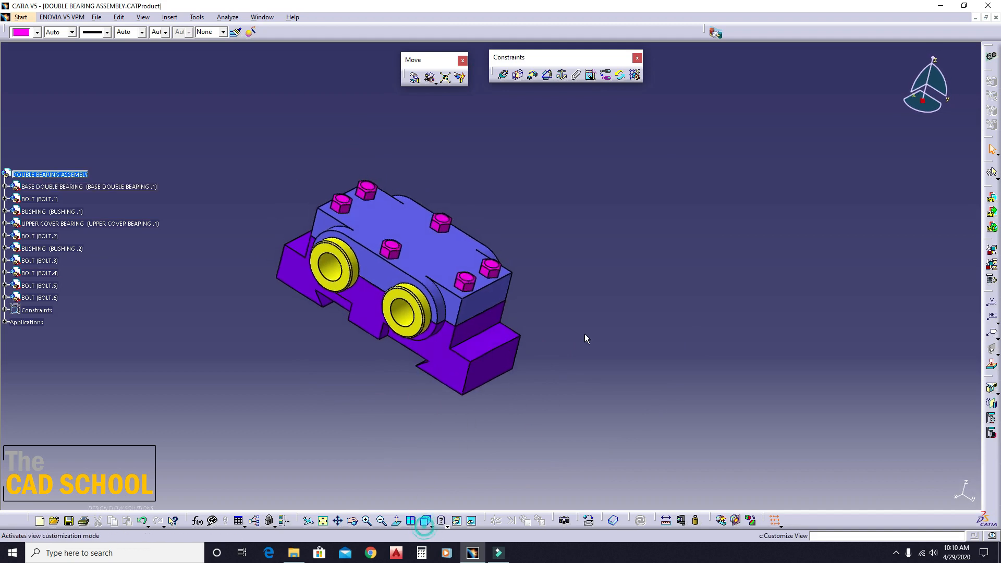
# Step: Apply a 3D explode to the whole bearing assembly at all levels and bring all separated parts into view
pyautogui.click(445, 78)
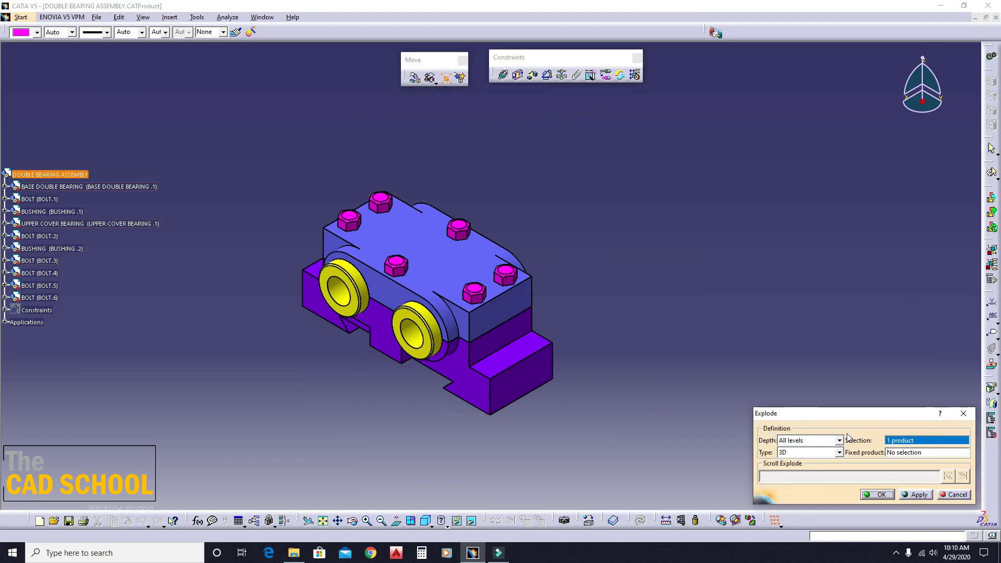
pyautogui.click(915, 498)
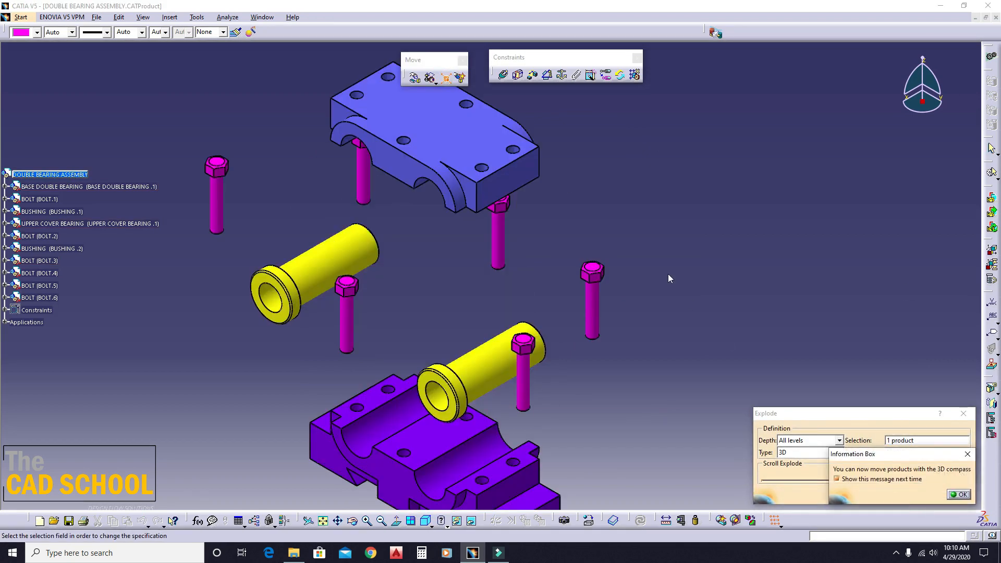
pyautogui.click(959, 494)
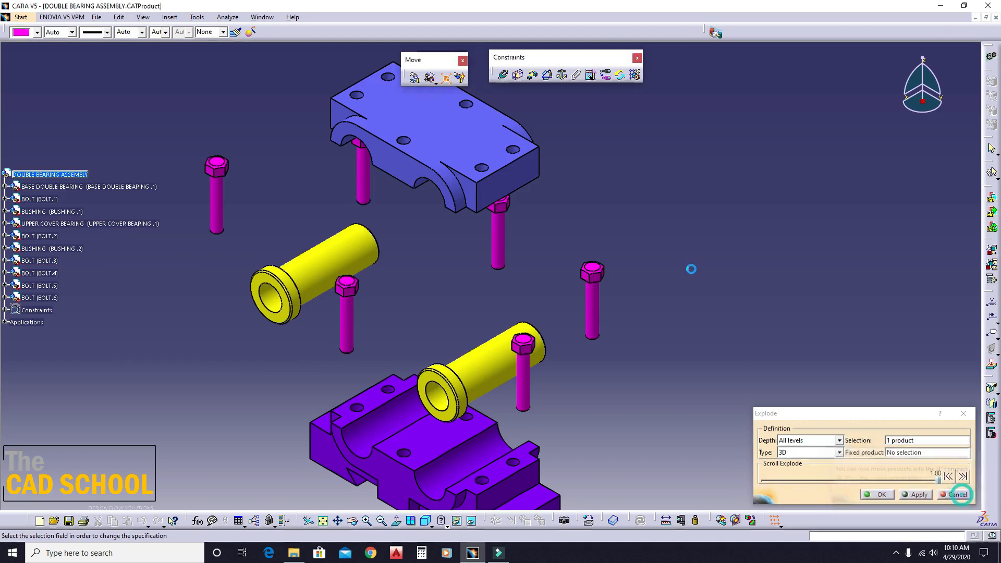
pyautogui.moveTo(693, 268); pyautogui.dragTo(668, 297, button='middle')
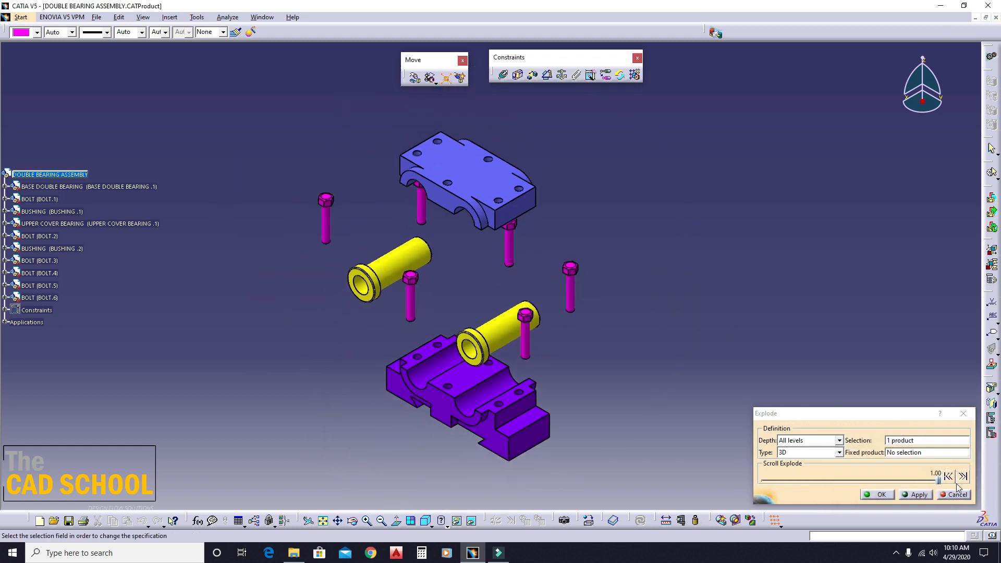
# Step: Scroll the explosion back to 0.00, check the available explode types, and cancel the explode
pyautogui.moveTo(940, 481); pyautogui.dragTo(737, 467)
pyautogui.click(814, 450)
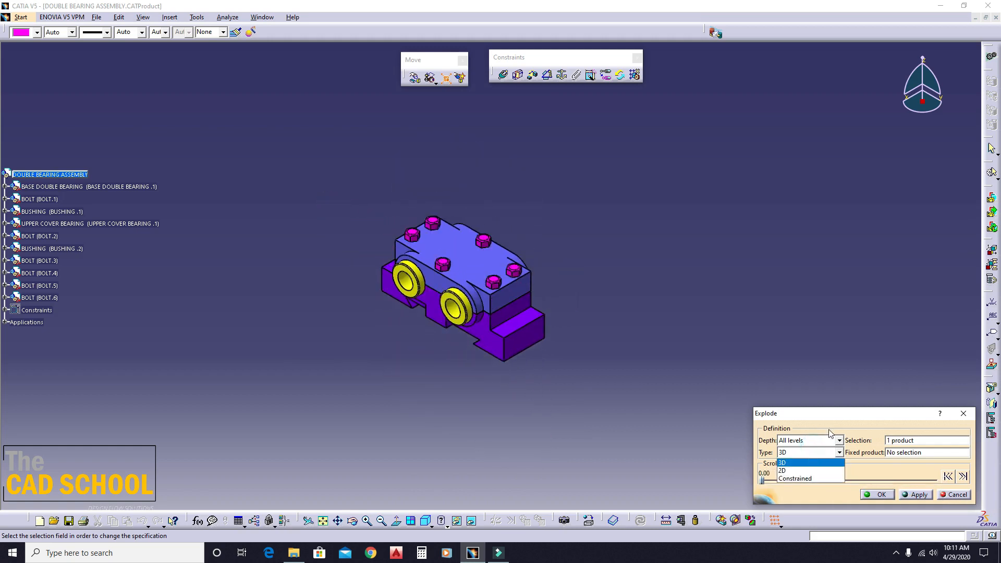
pyautogui.click(809, 414)
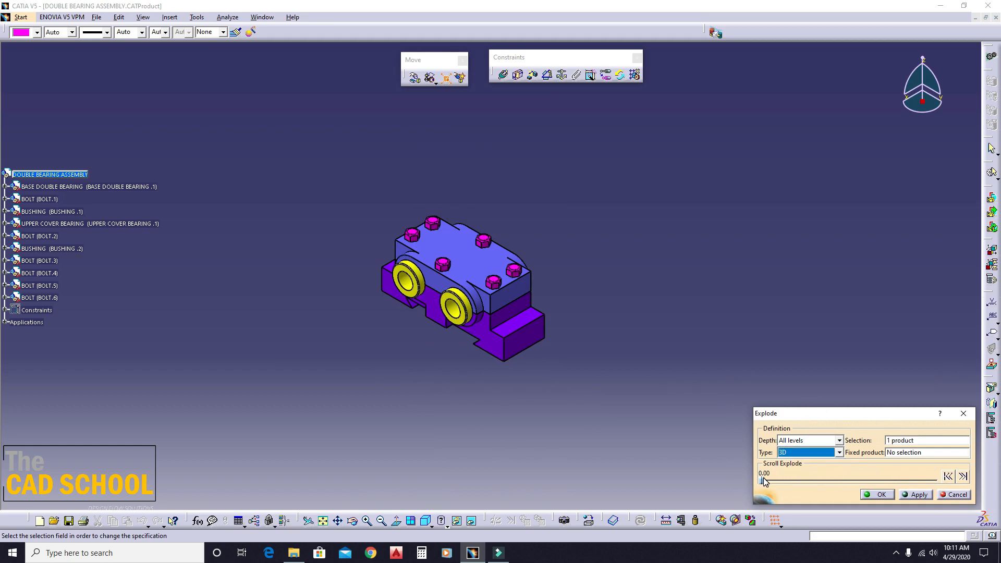
pyautogui.moveTo(764, 479)
pyautogui.mouseDown()
pyautogui.moveTo(860, 480)
pyautogui.moveTo(748, 483)
pyautogui.mouseUp()
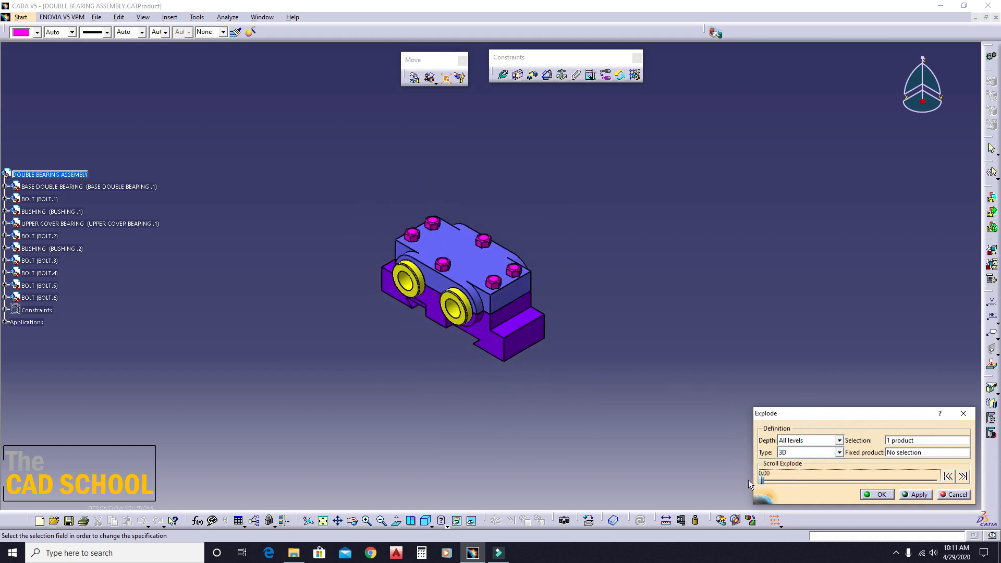
pyautogui.click(955, 495)
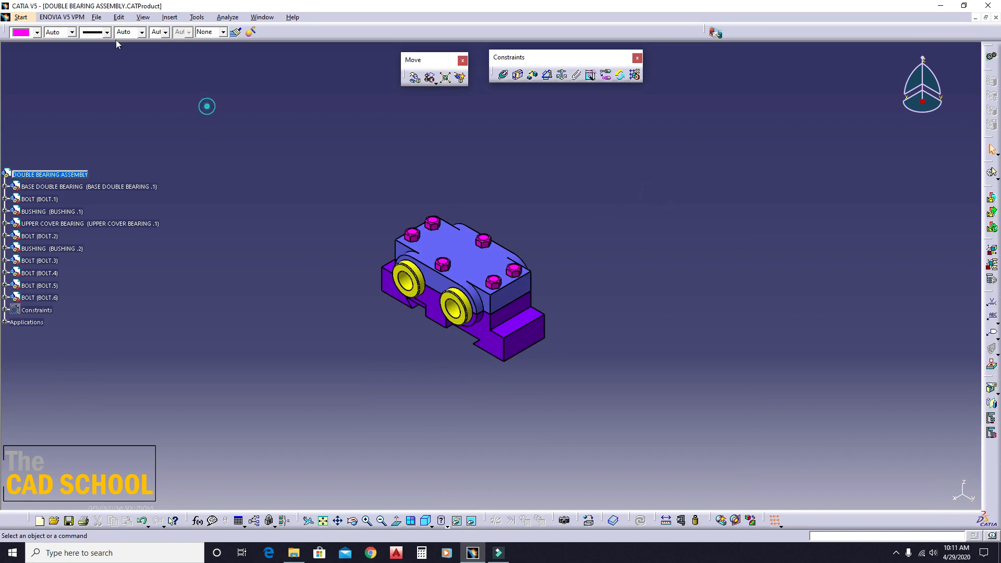
# Step: Save the product as DOUBLE BEARING ASSEMBLY in folder 1 through Save Management, overwriting the existing file, and propagate the directory to all parts
pyautogui.click(95, 17)
pyautogui.click(131, 137)
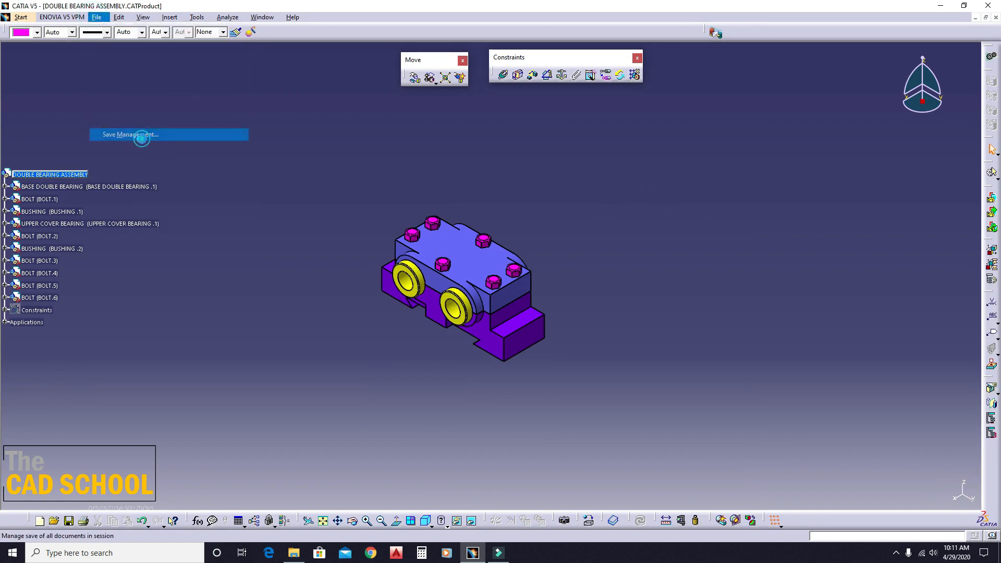
pyautogui.click(950, 38)
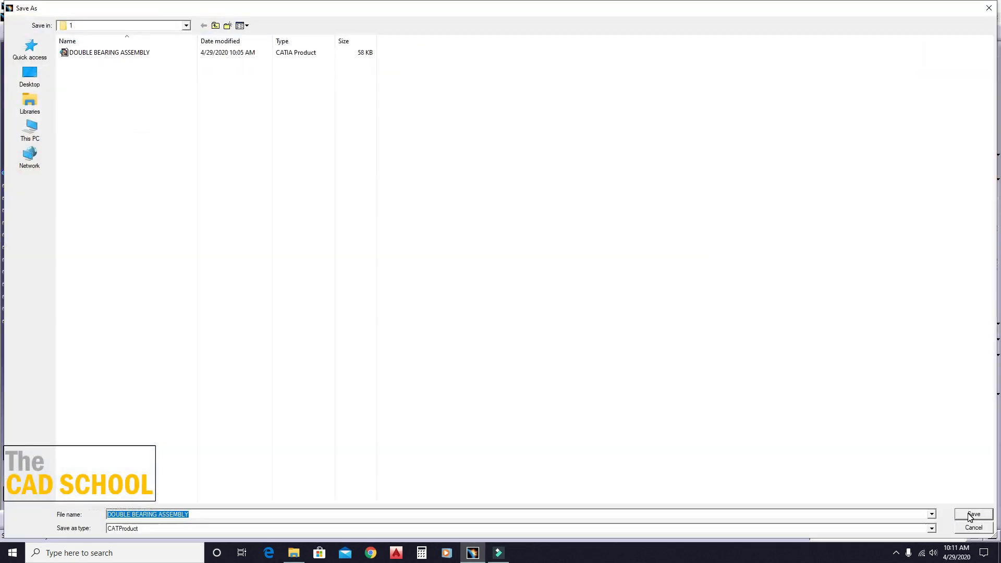
pyautogui.click(970, 517)
pyautogui.click(528, 296)
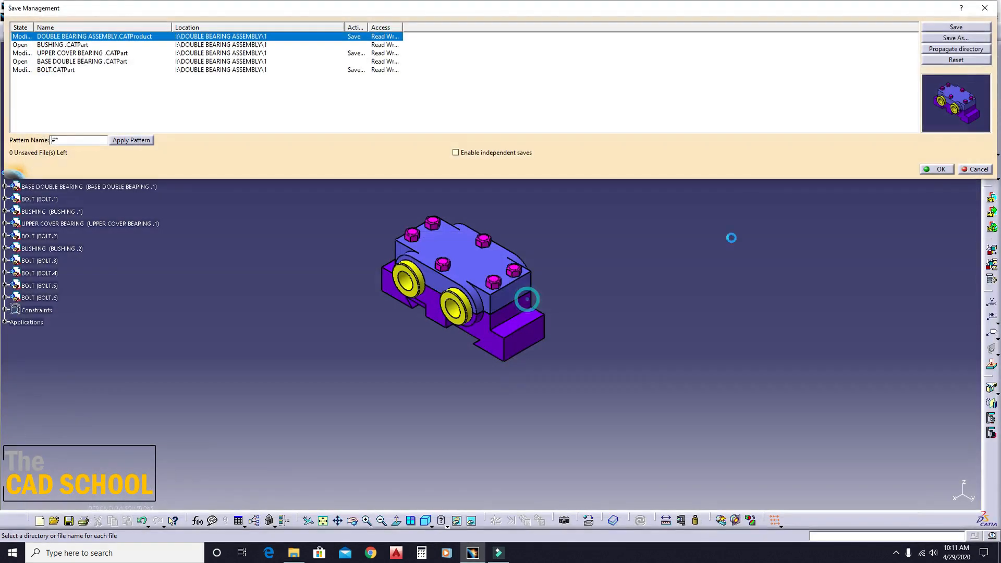
pyautogui.click(956, 47)
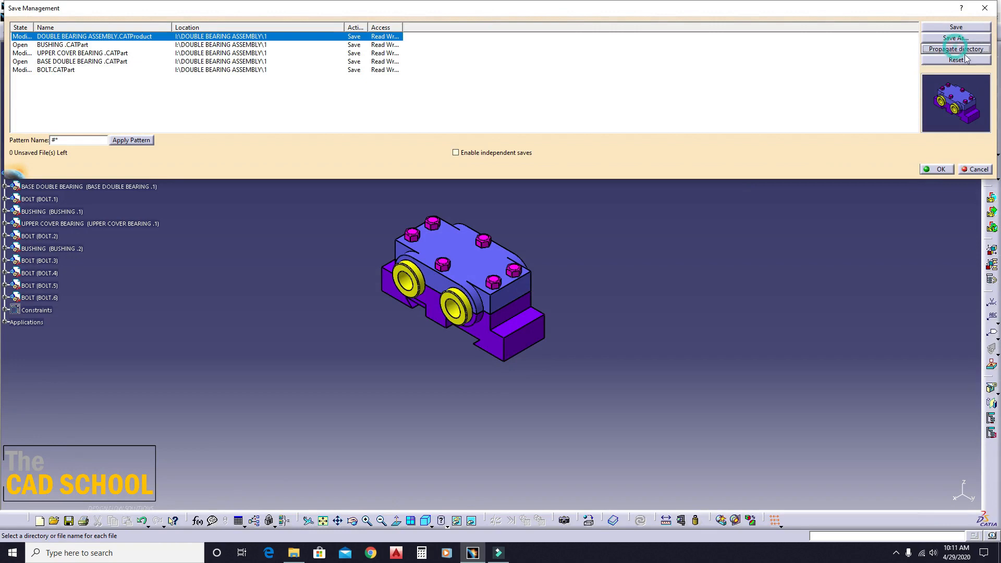
pyautogui.click(937, 170)
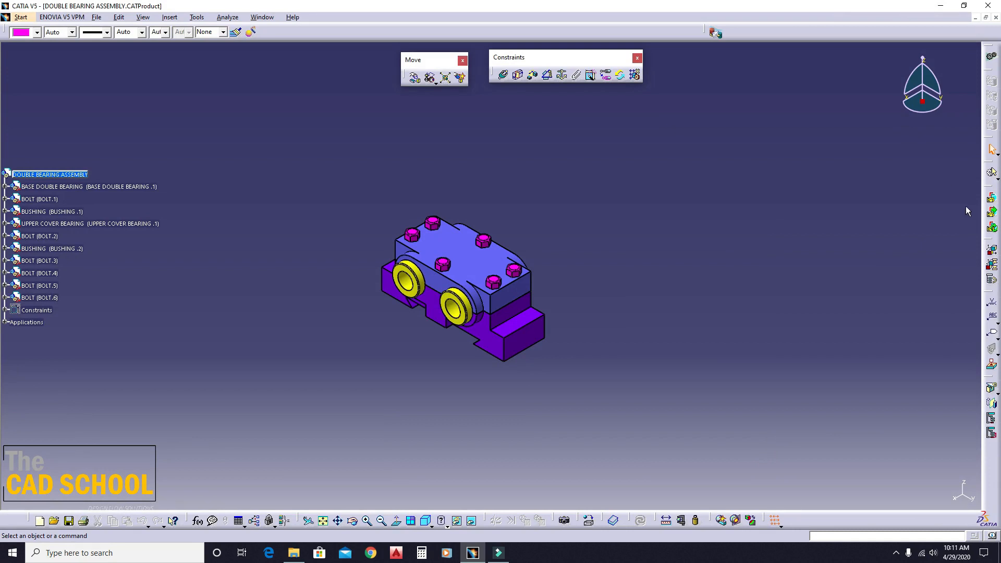
pyautogui.moveTo(591, 269); pyautogui.dragTo(562, 252, button='middle')
pyautogui.scroll(-2, 586, 259)
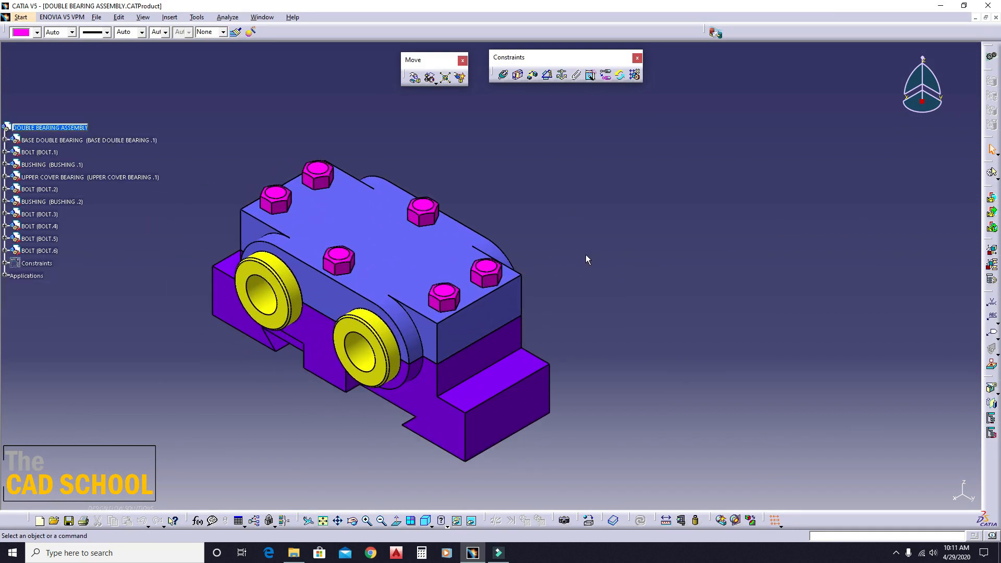